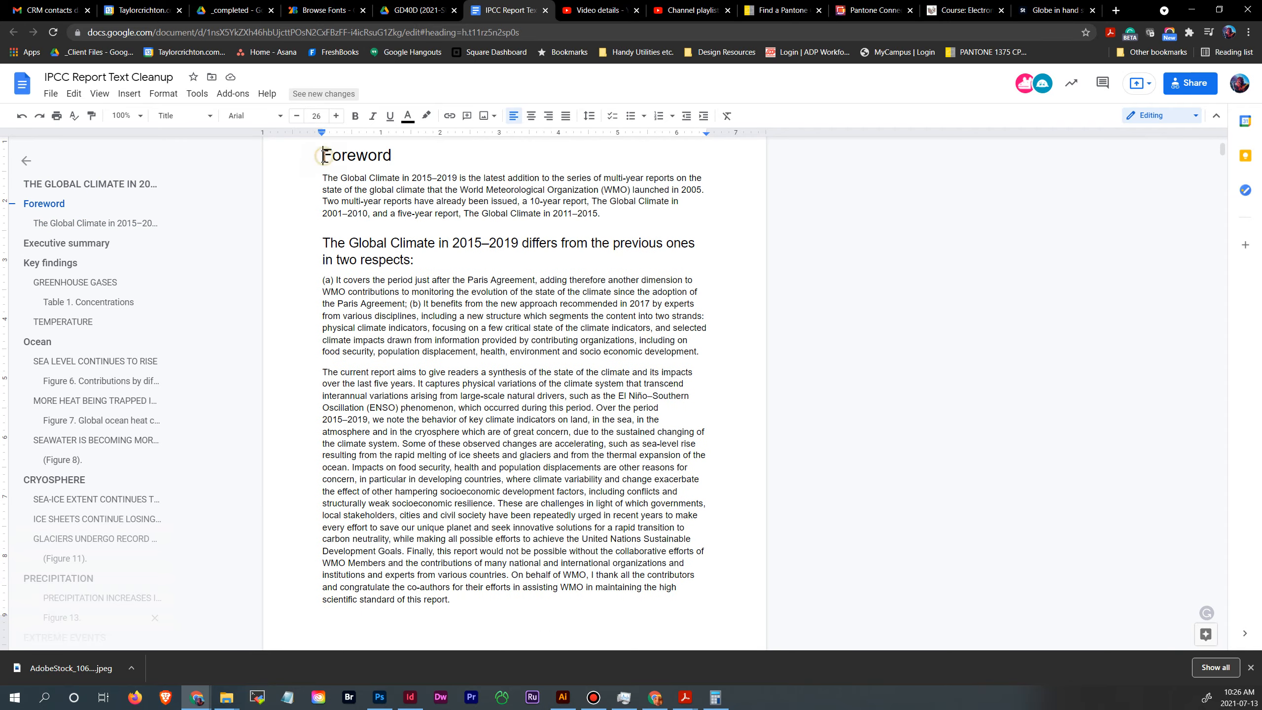
# - Copy the whole Foreword section, from its heading through the last paragraph, and switch to InDesign
pyautogui.moveTo(325, 156); pyautogui.dragTo(535, 606)
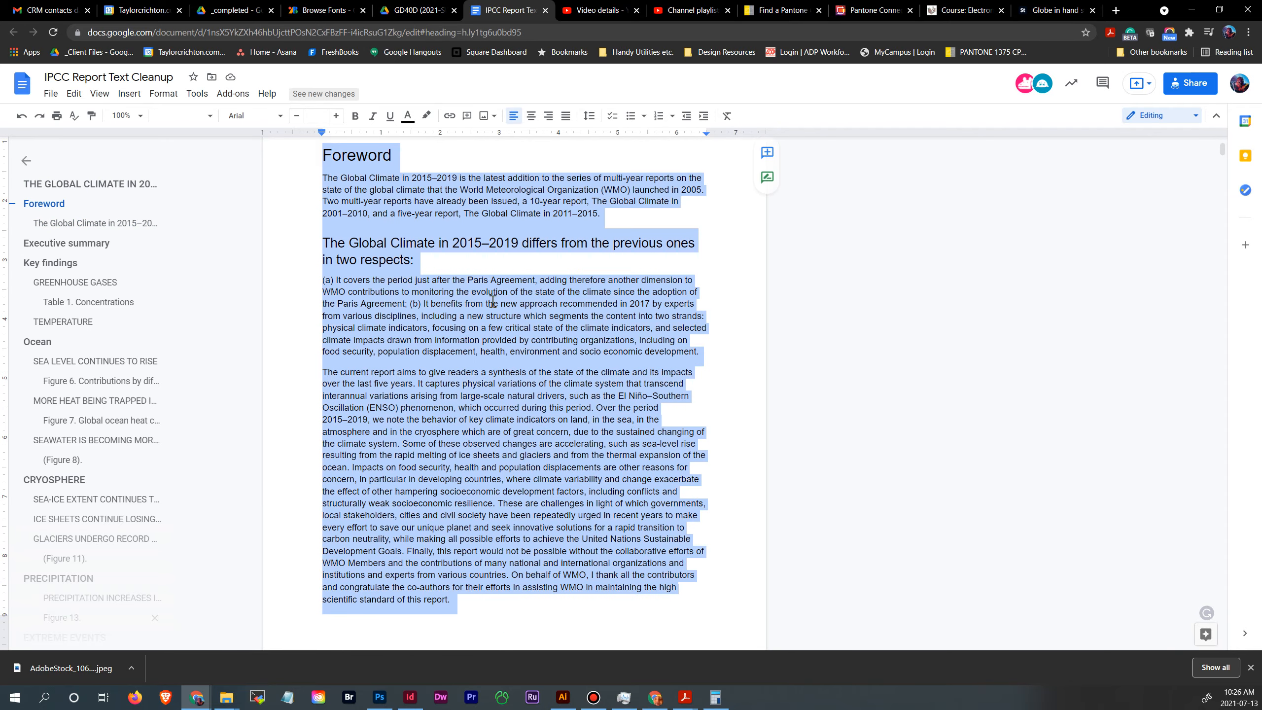
pyautogui.rightClick(457, 370)
pyautogui.click(510, 358)
pyautogui.click(409, 696)
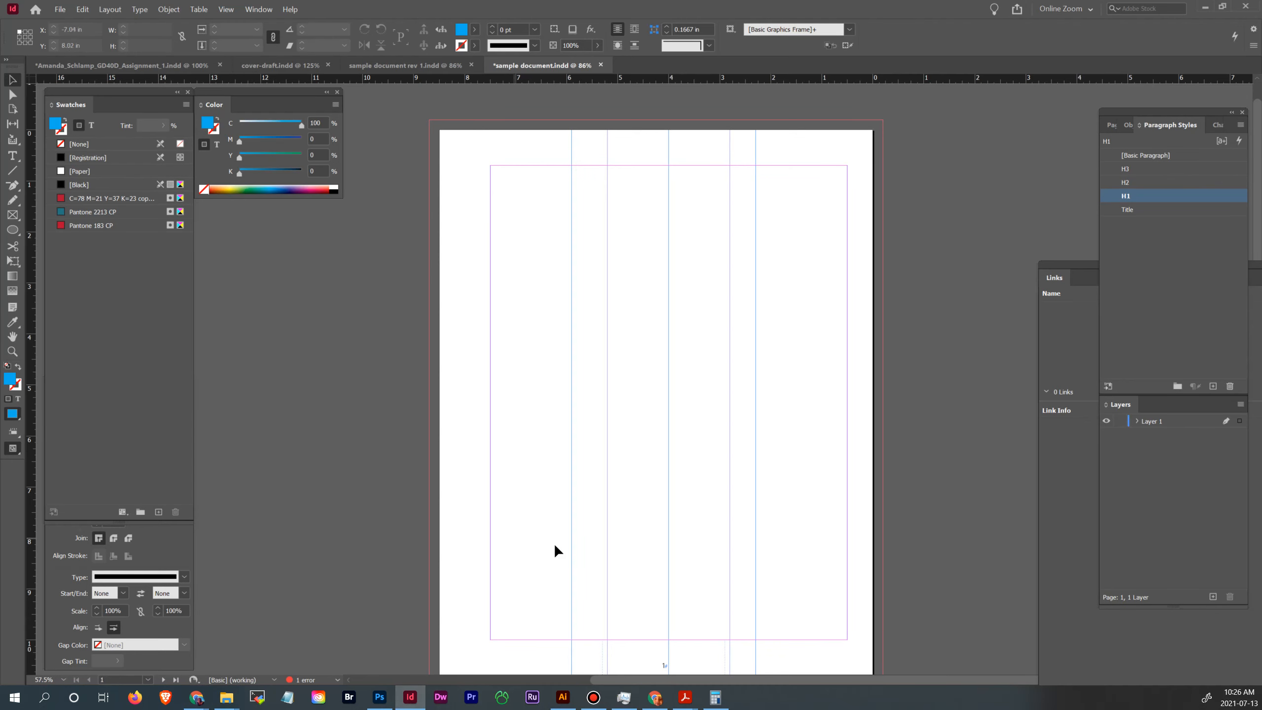
# - Create a text frame across the upper part of the page and paste the copied Foreword text into it
pyautogui.click(12, 155)
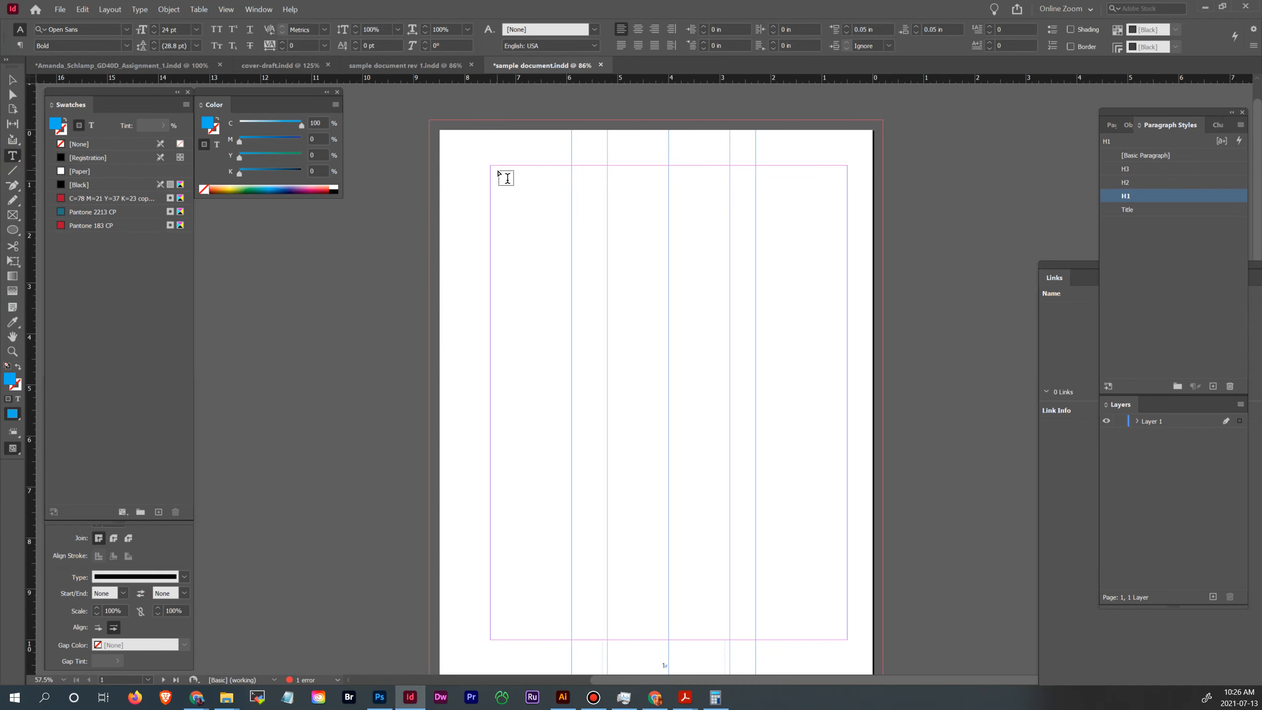
pyautogui.moveTo(497, 174); pyautogui.dragTo(872, 517)
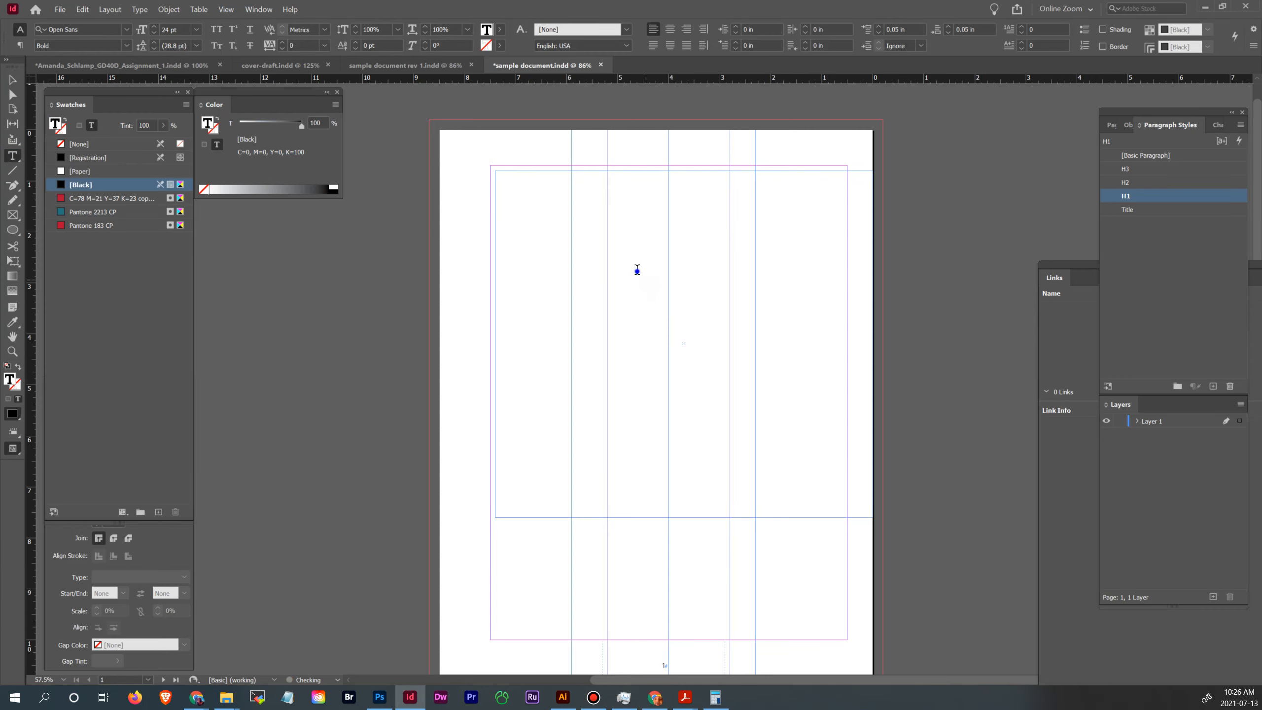
pyautogui.rightClick(638, 271)
pyautogui.click(748, 279)
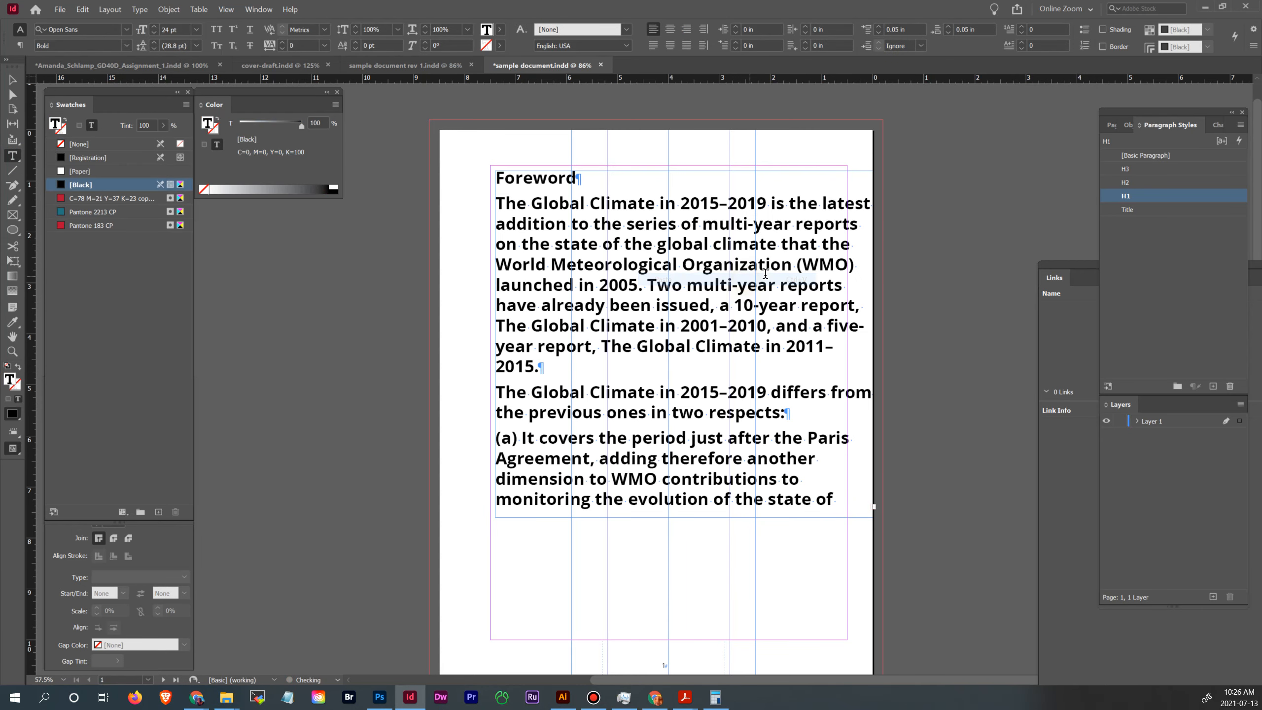
# - Apply the [Basic Paragraph] style to all of the pasted text
pyautogui.click(733, 269)
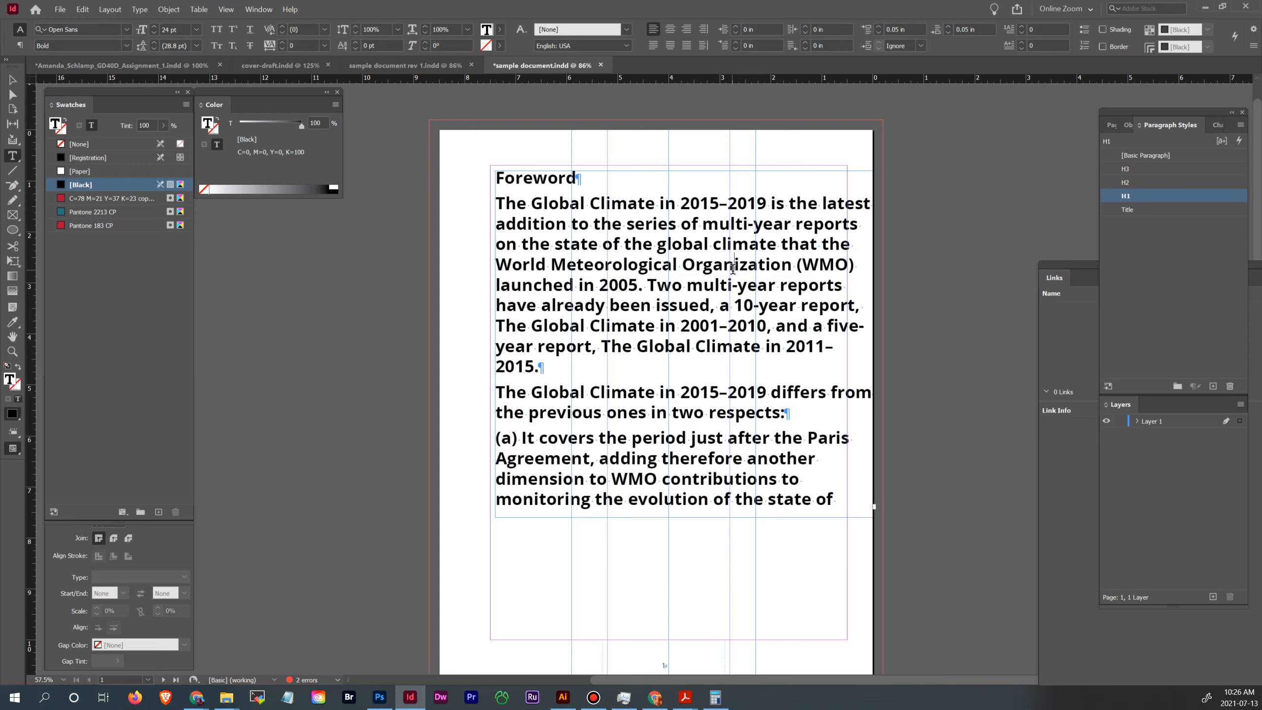
pyautogui.hotkey('ctrl', 'a')
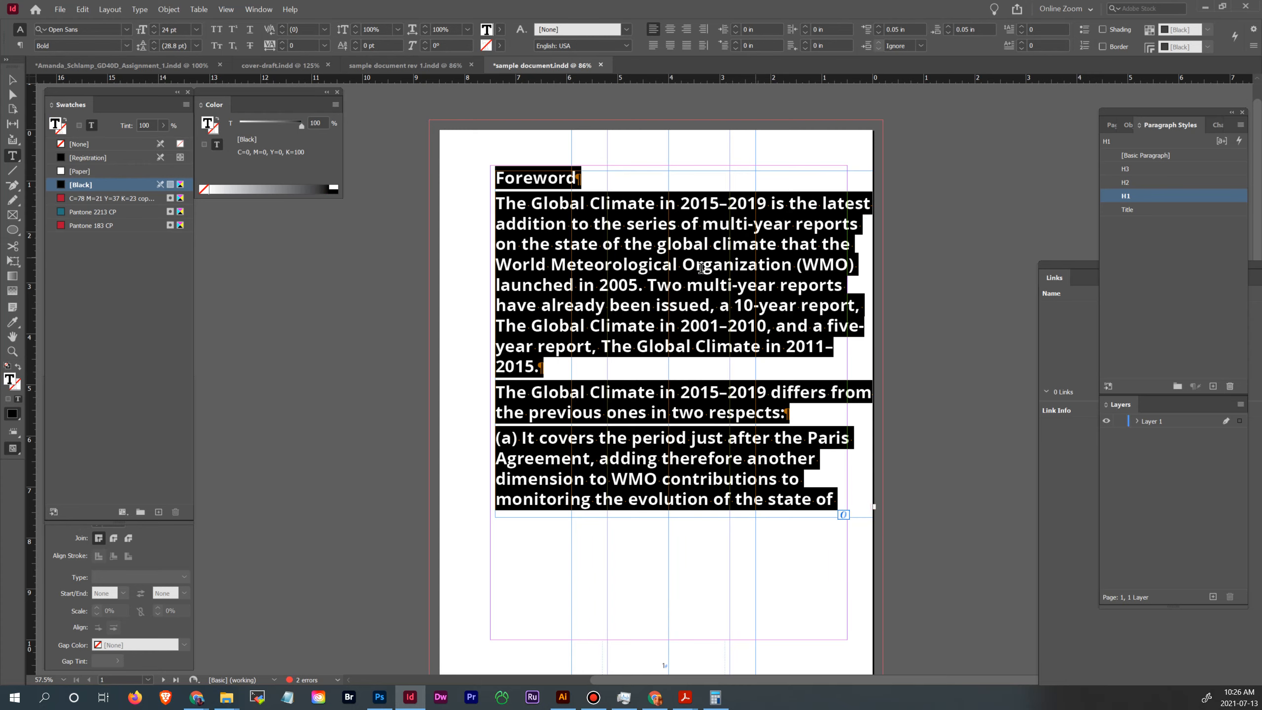
pyautogui.click(1144, 154)
pyautogui.click(657, 291)
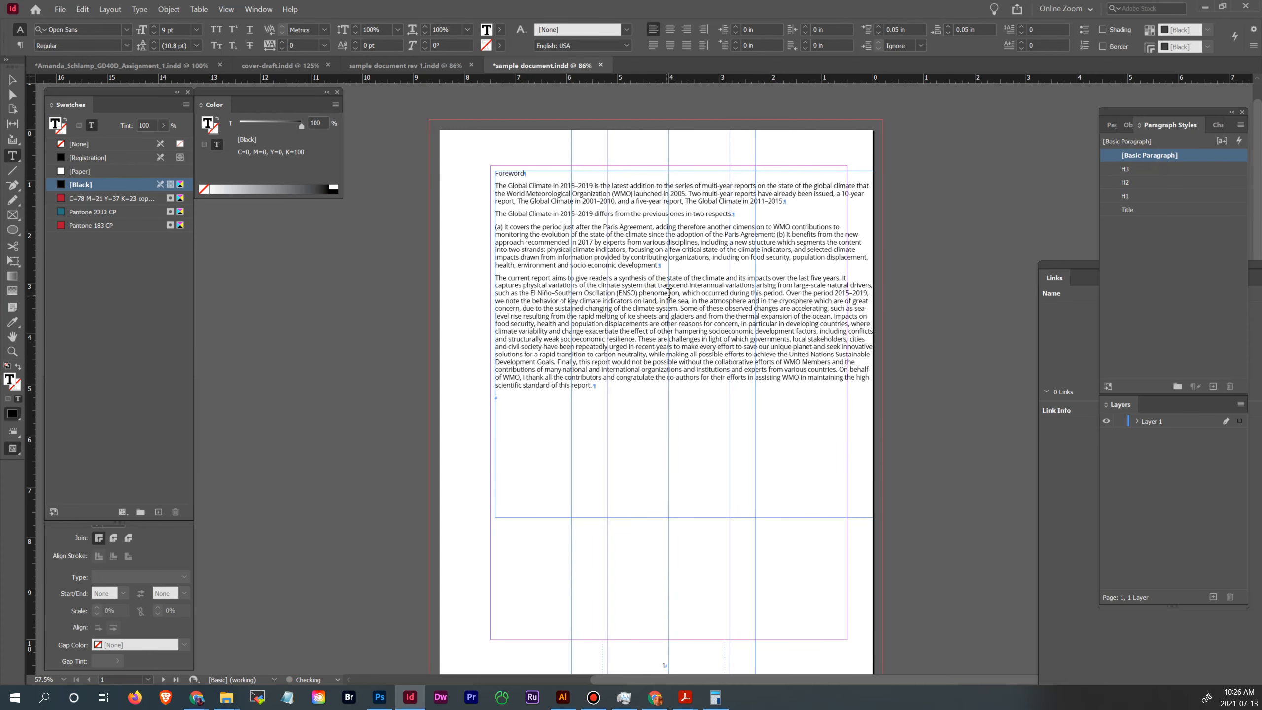
# - Fit the text frame to the side margins and bottom margin, about 7 in wide and 6.5 in high, starting at Y 3.5 in
pyautogui.click(12, 79)
pyautogui.click(509, 209)
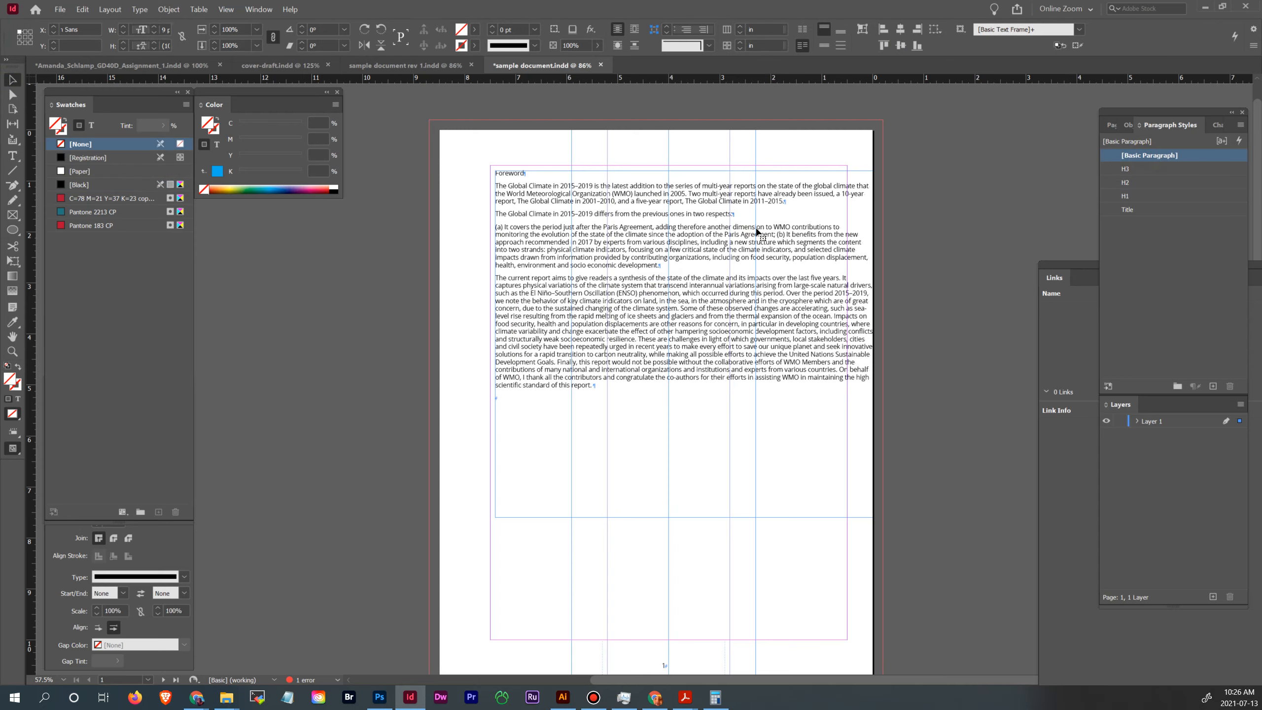
pyautogui.moveTo(866, 325); pyautogui.dragTo(847, 340)
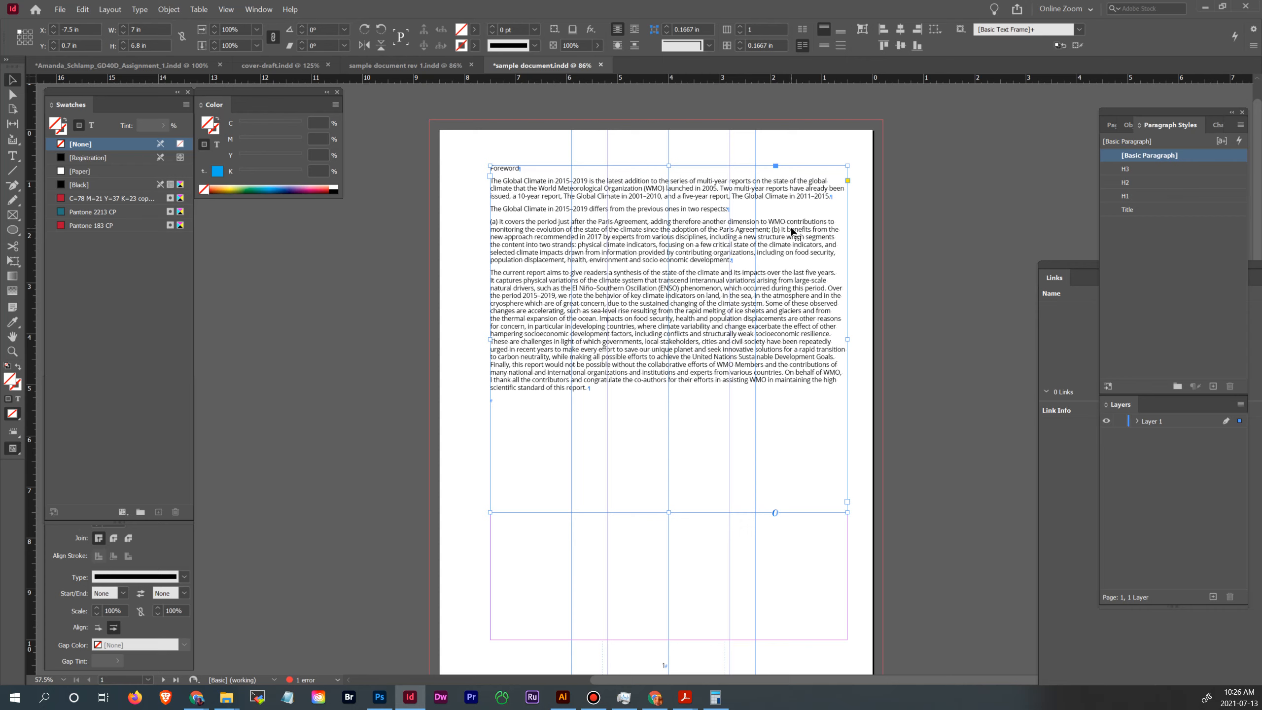
pyautogui.moveTo(670, 168); pyautogui.dragTo(667, 310)
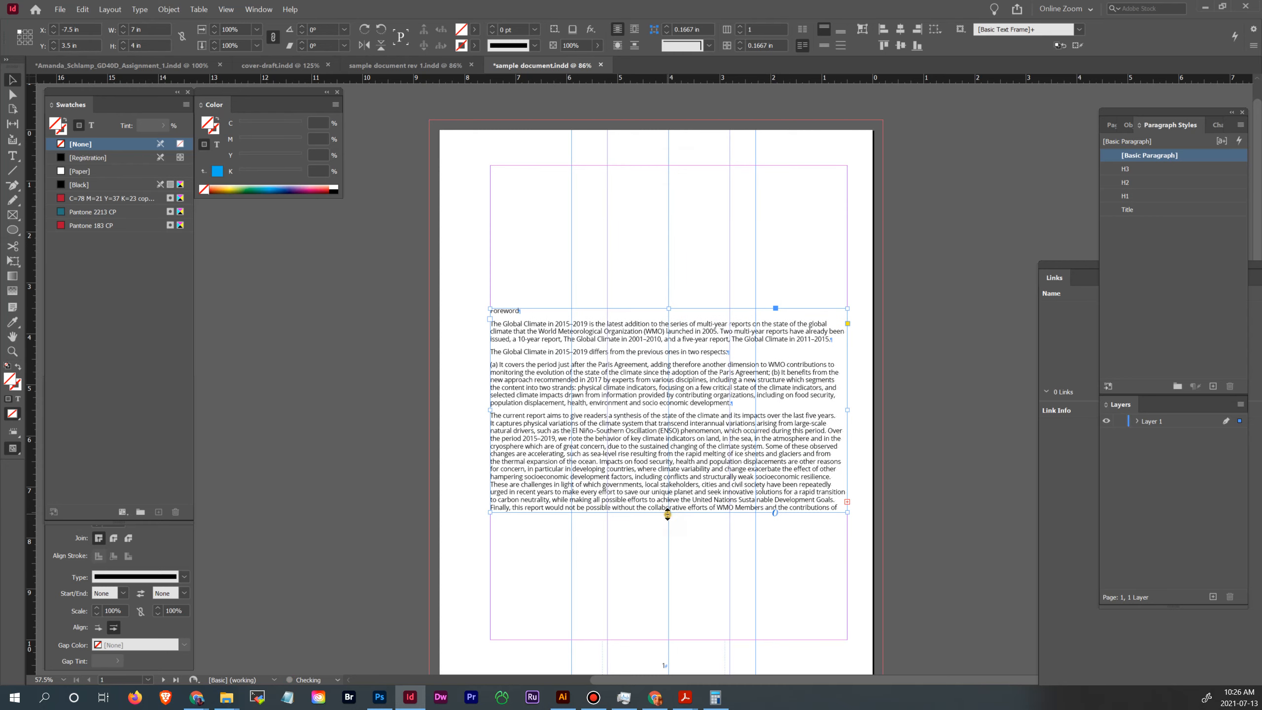
pyautogui.moveTo(667, 515); pyautogui.dragTo(667, 639)
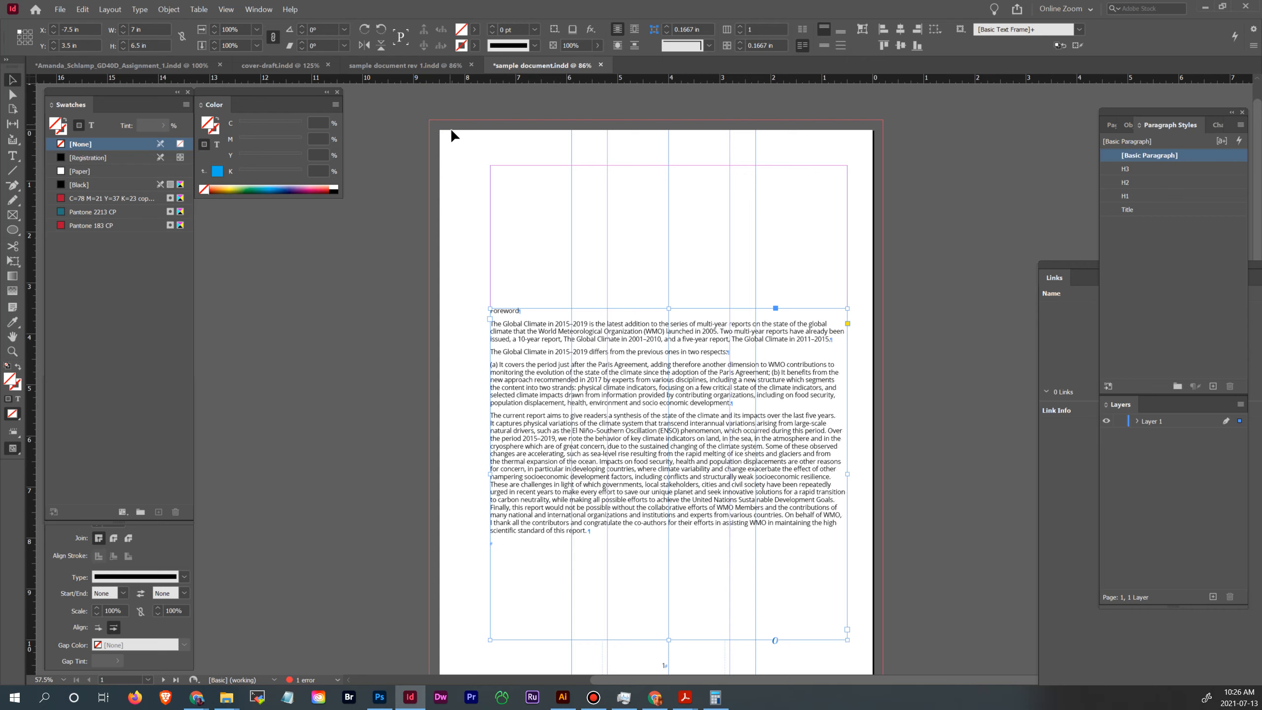
# - Draw an empty graphic frame over the whole page out to the bleed, about 8.9 by 11.4 in
pyautogui.click(459, 141)
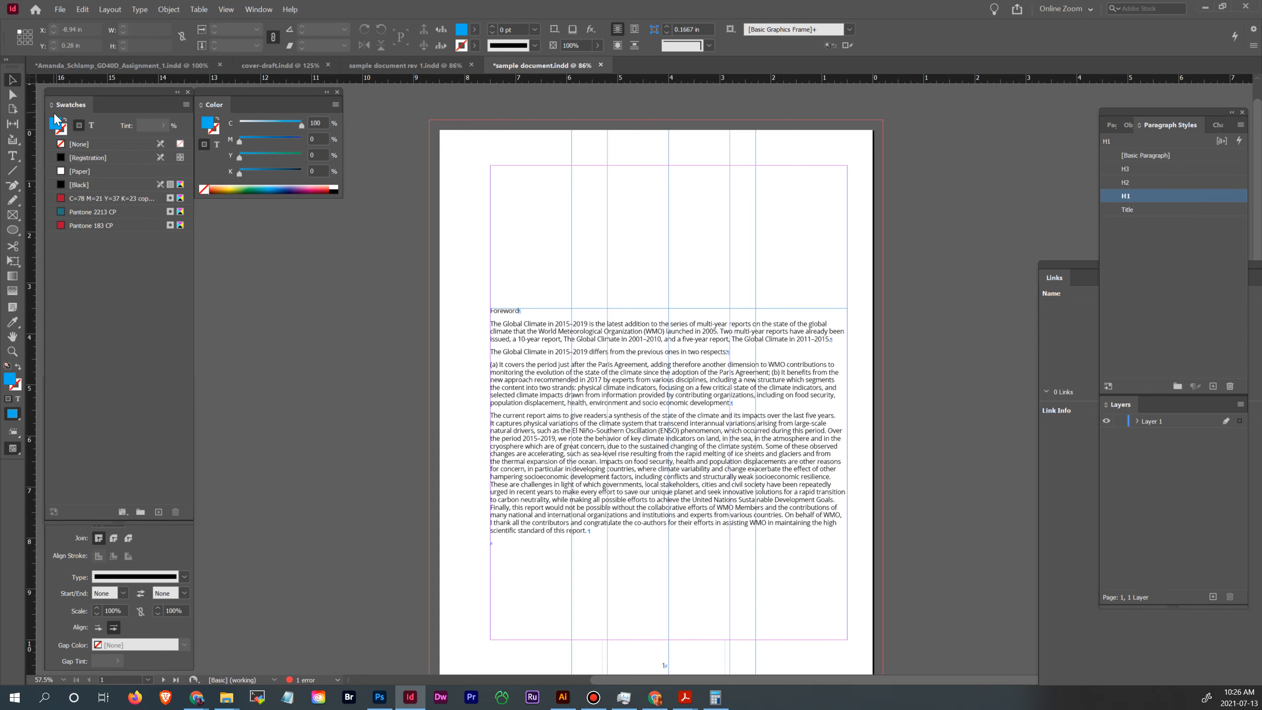
pyautogui.click(12, 215)
pyautogui.moveTo(430, 120); pyautogui.dragTo(883, 603)
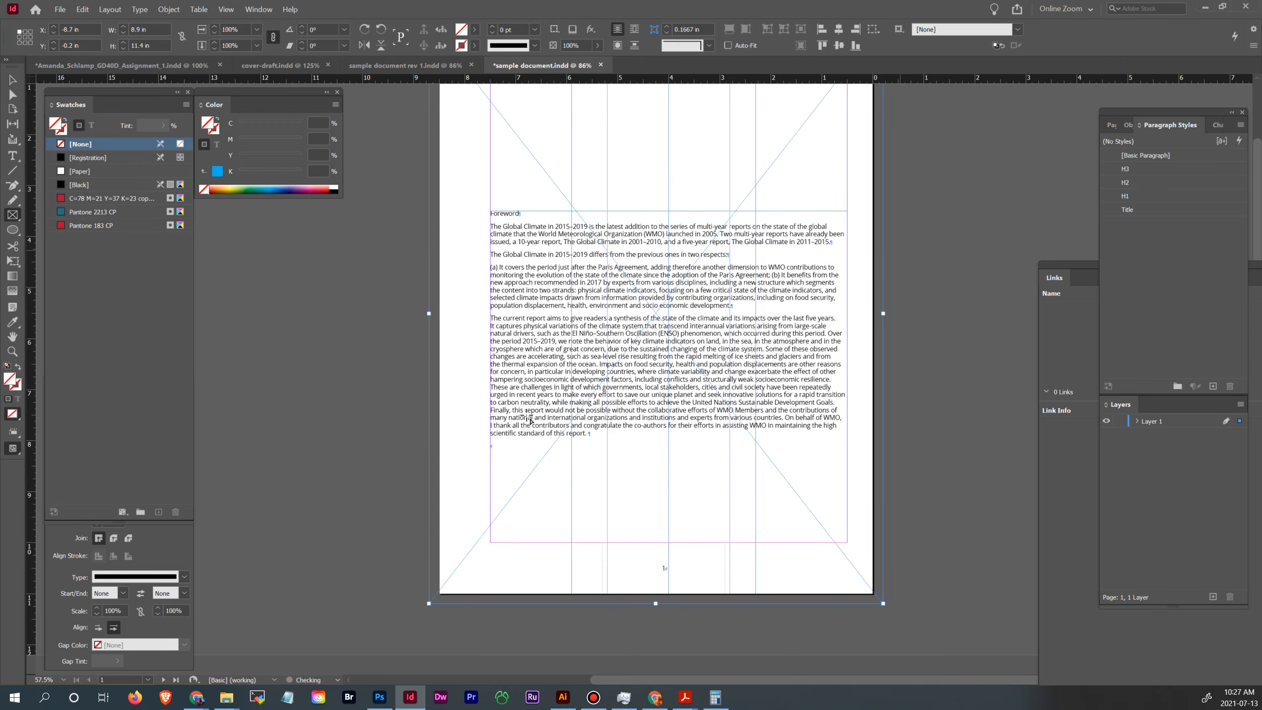
pyautogui.click(13, 81)
# - Rename Layer 1 as Graphics
pyautogui.moveTo(1207, 114); pyautogui.dragTo(1113, 109)
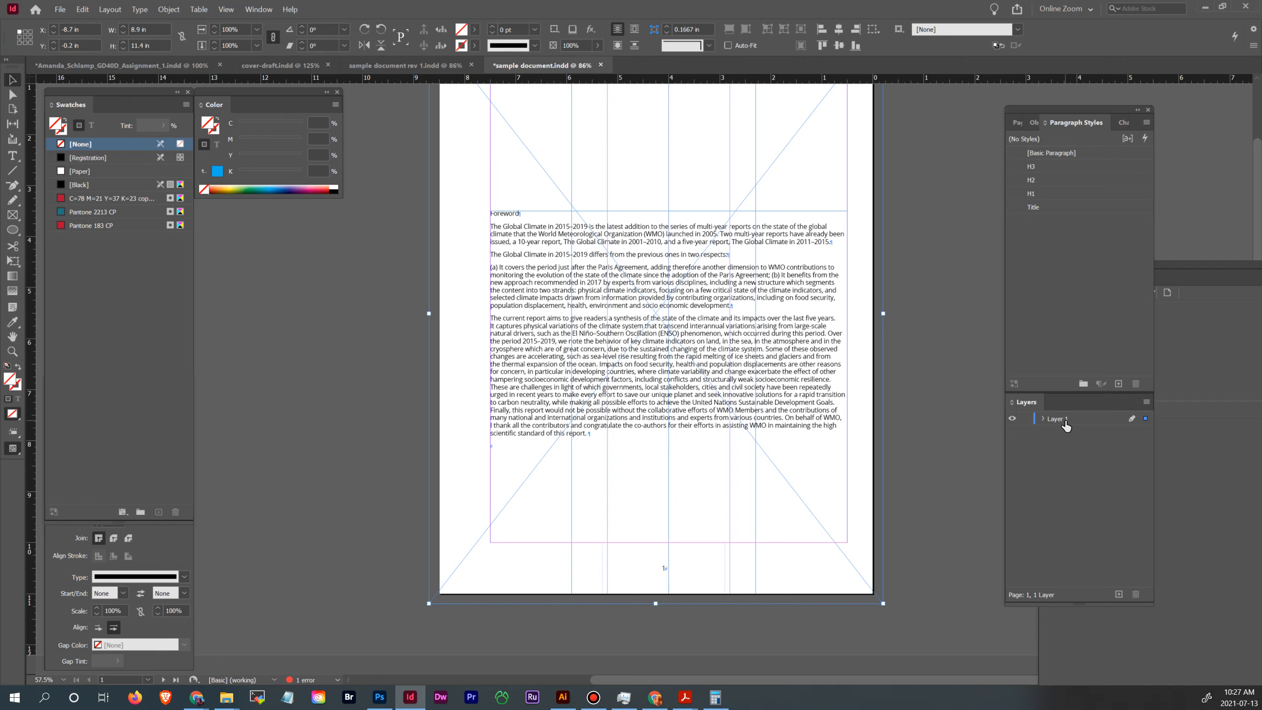
pyautogui.doubleClick(1063, 422)
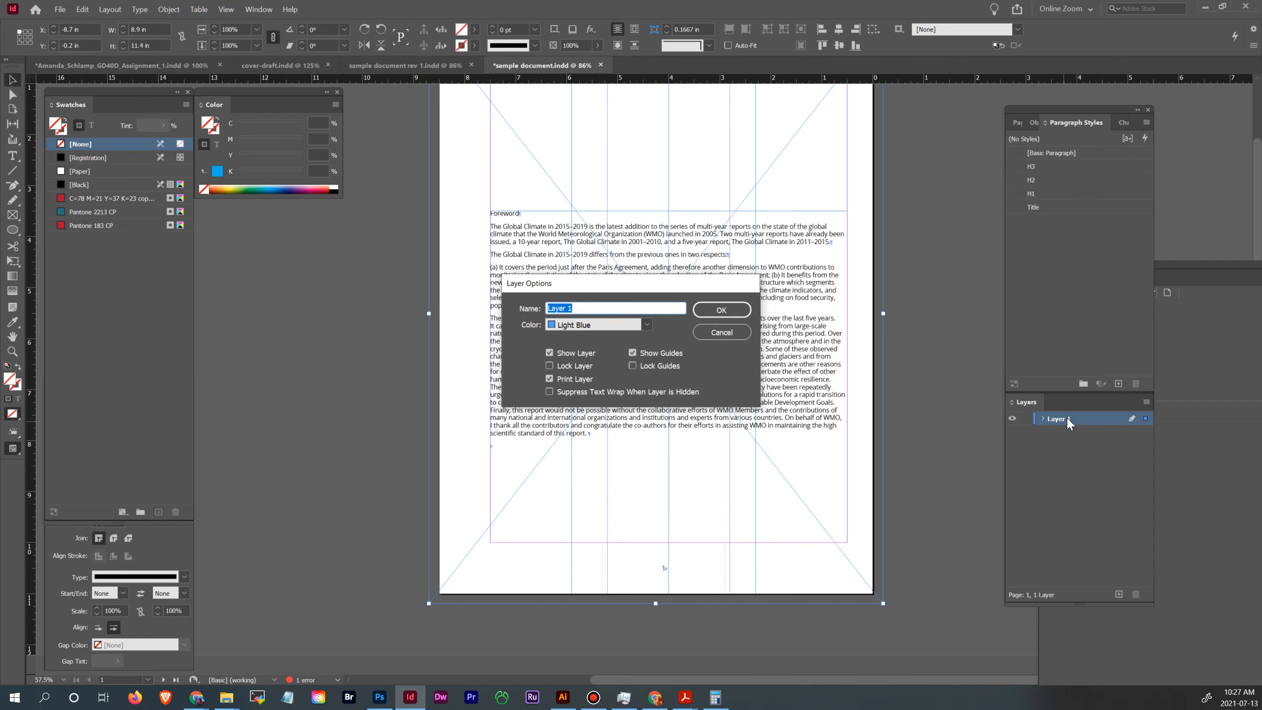
pyautogui.write('Gp')
pyautogui.write('aphics')
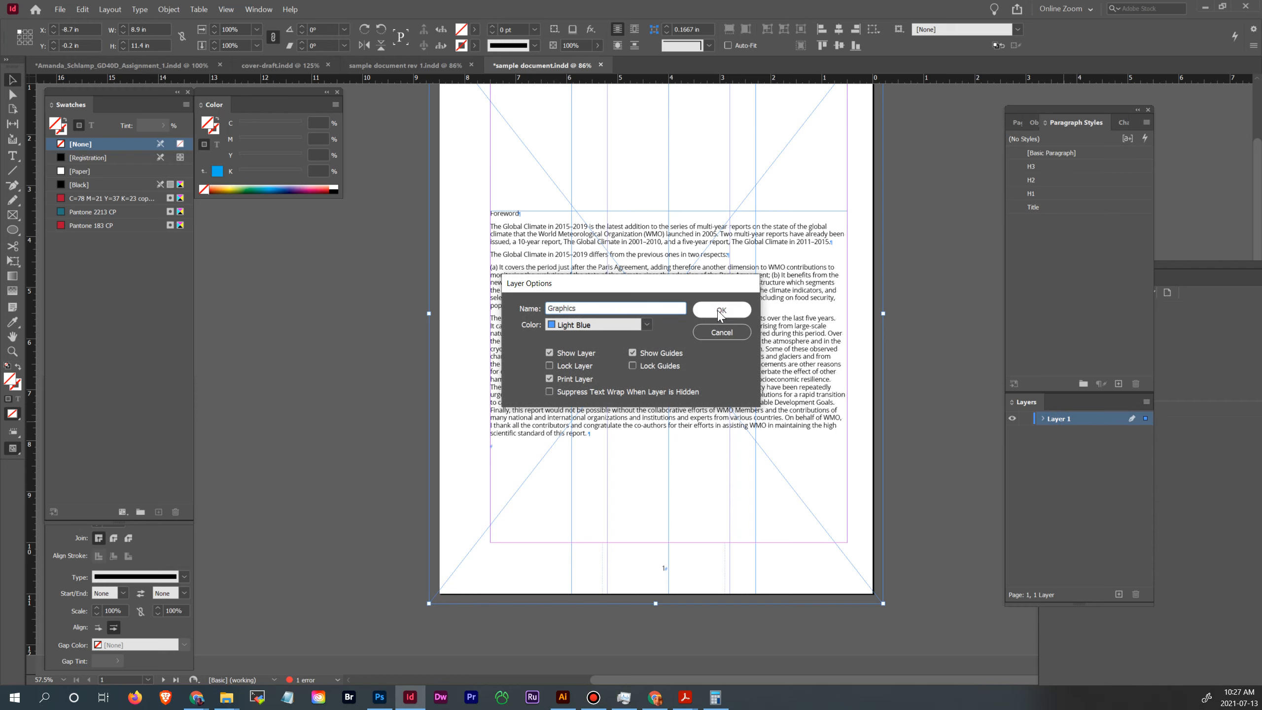
pyautogui.click(721, 309)
# - Create a new layer named Text with the red layer color
pyautogui.click(1146, 402)
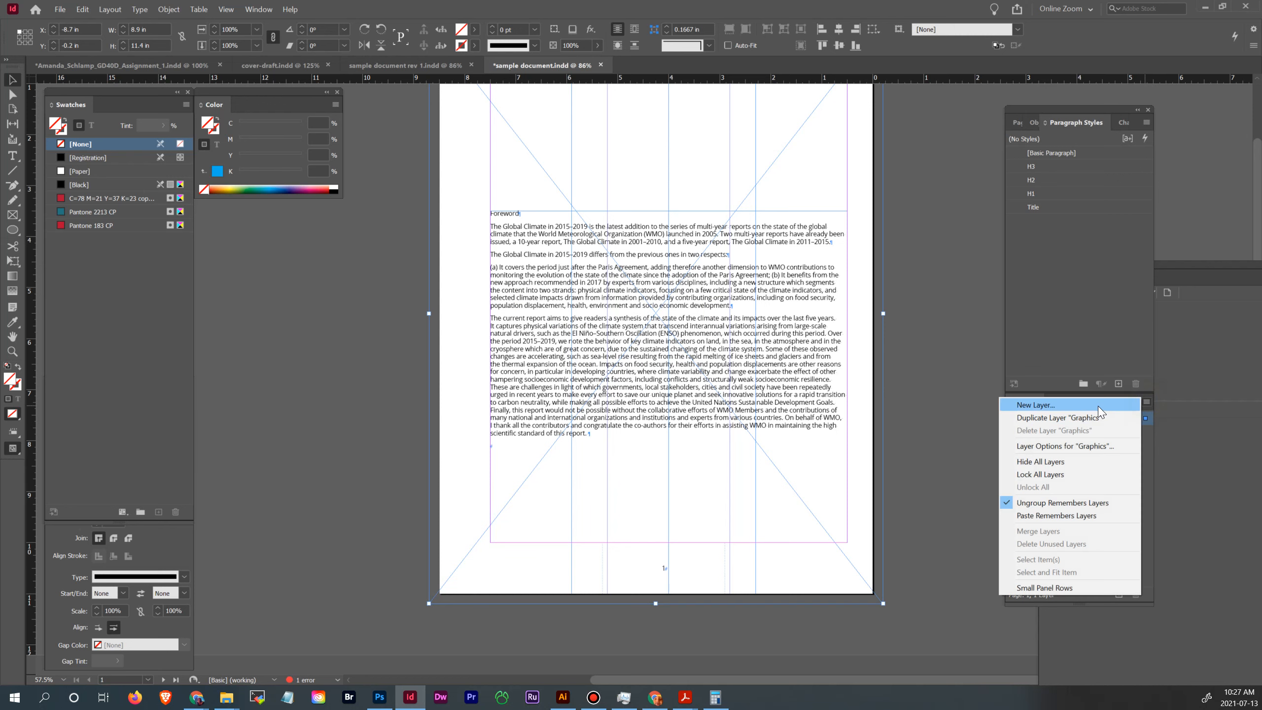
pyautogui.click(1030, 404)
pyautogui.write('Text')
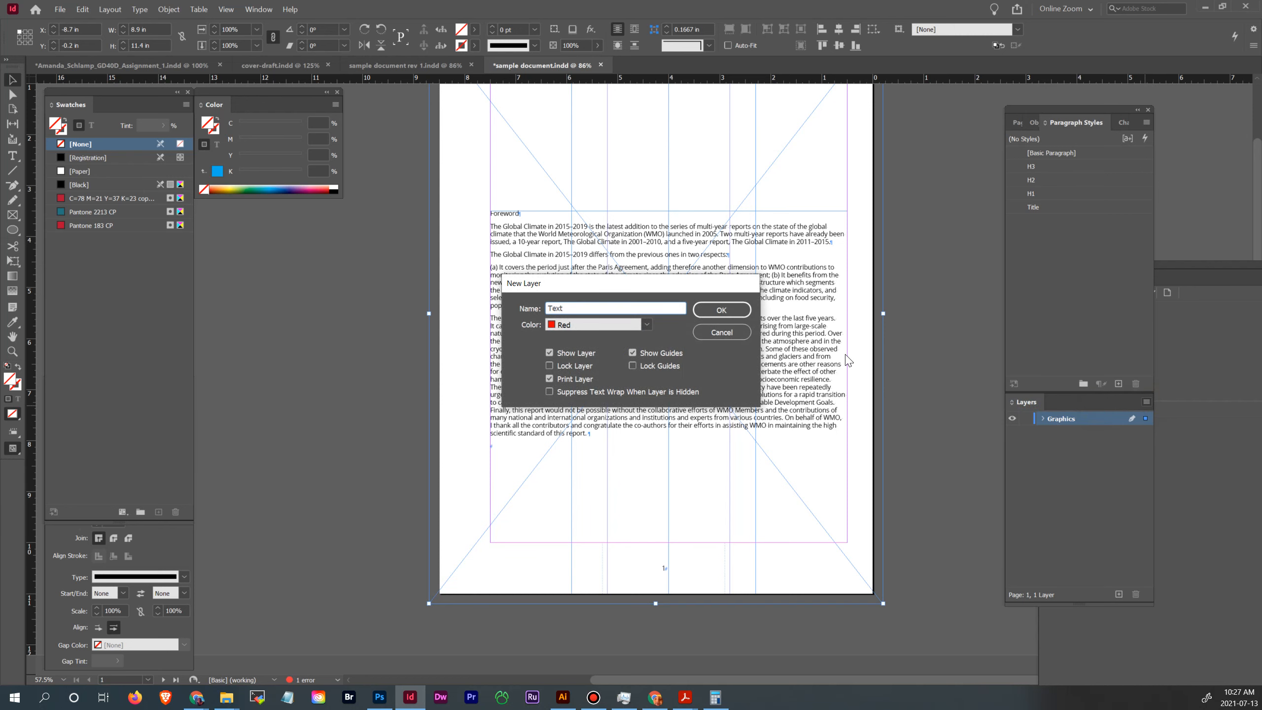
pyautogui.click(721, 309)
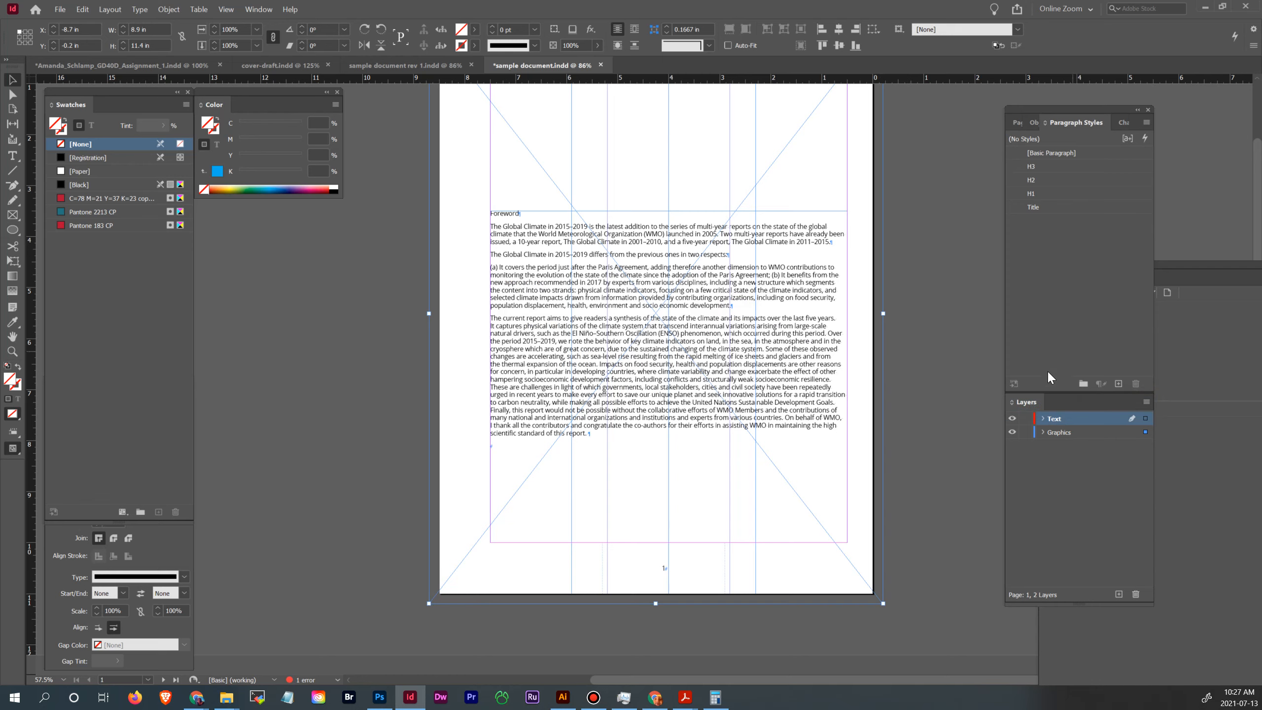
# - Make the Graphics layer active and narrow the full-page graphic frame from its right side to about 6.2 in wide
pyautogui.click(1114, 433)
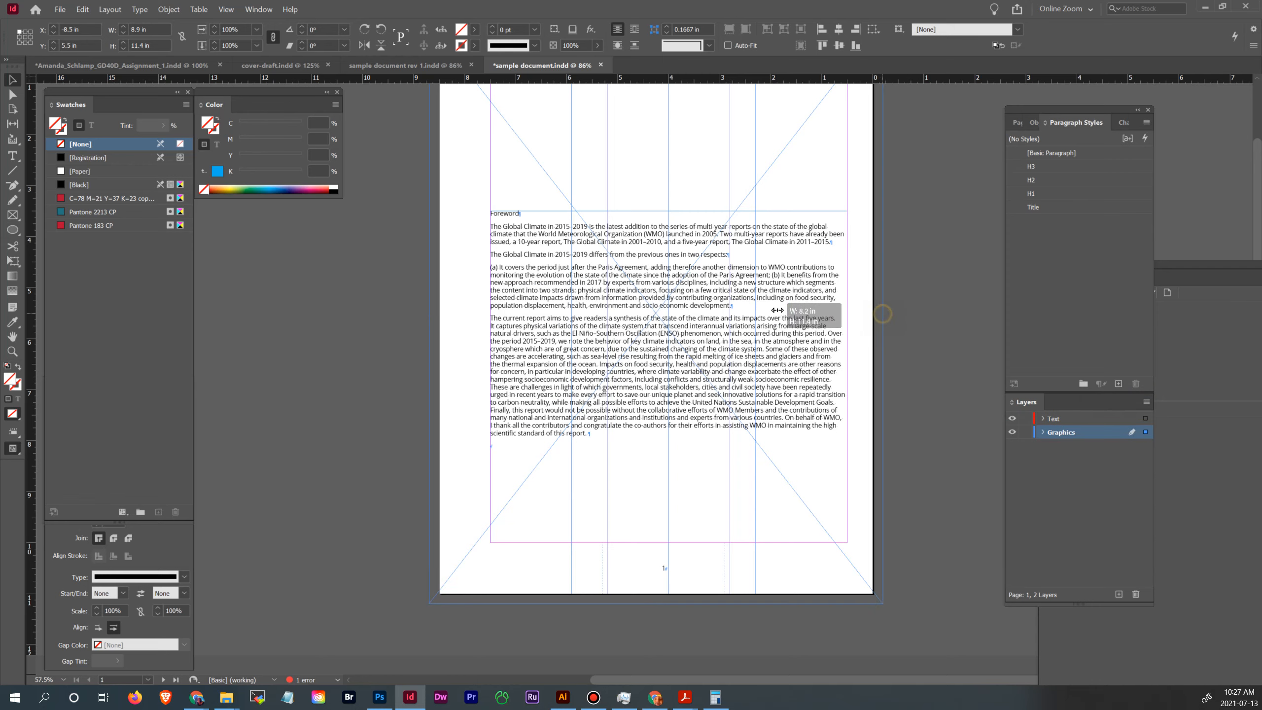
pyautogui.click(828, 318)
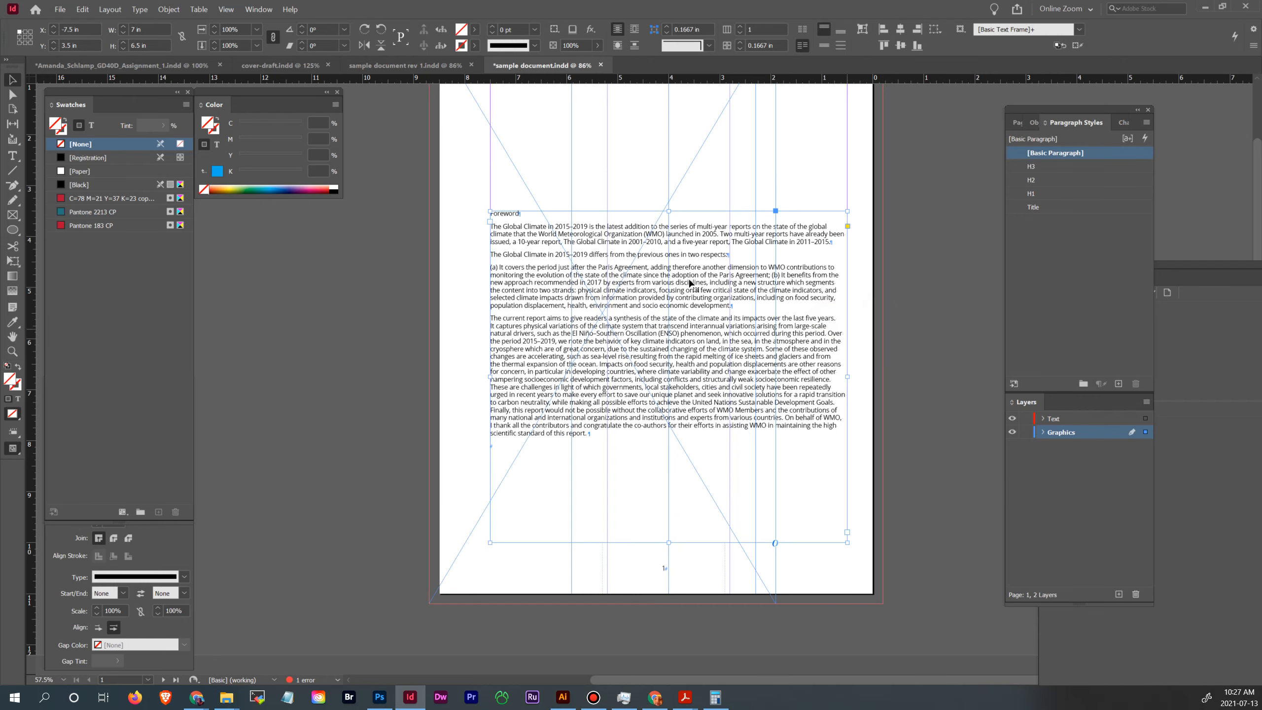
pyautogui.click(898, 209)
pyautogui.click(749, 173)
pyautogui.click(774, 195)
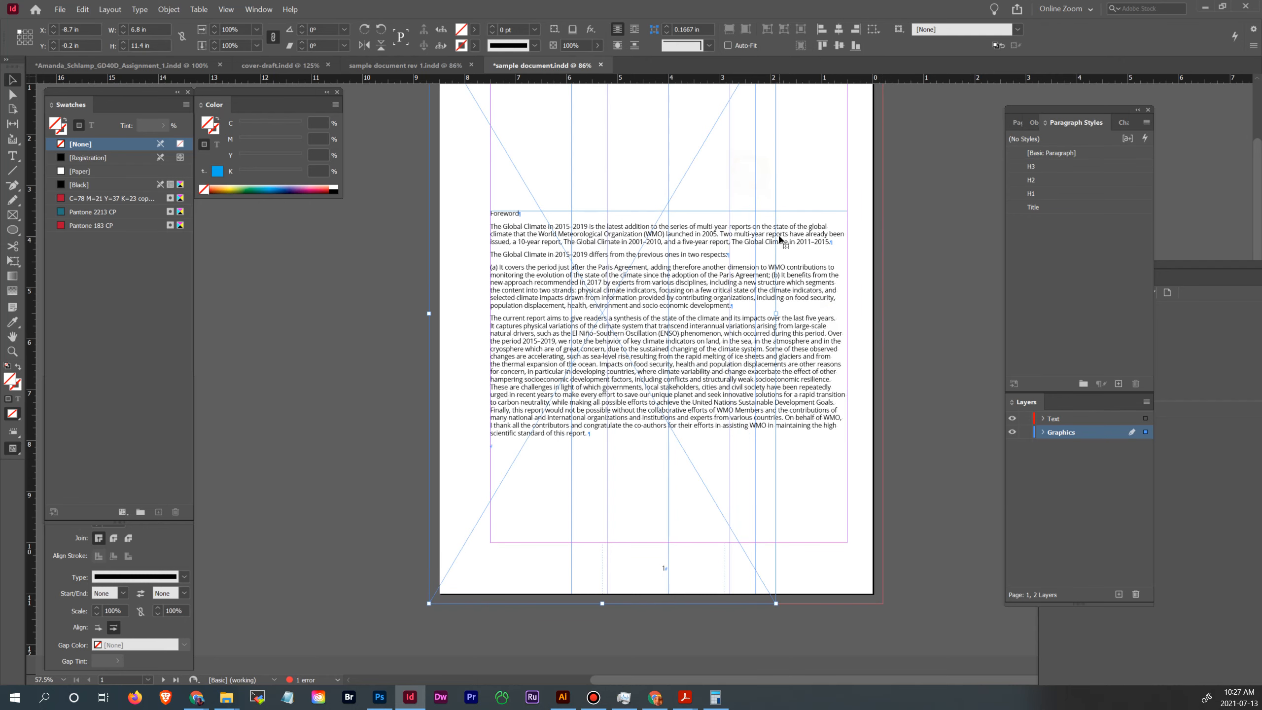
pyautogui.moveTo(776, 314); pyautogui.dragTo(745, 314)
# - Move the Foreword text frame from the Graphics layer to the Text layer
pyautogui.click(800, 304)
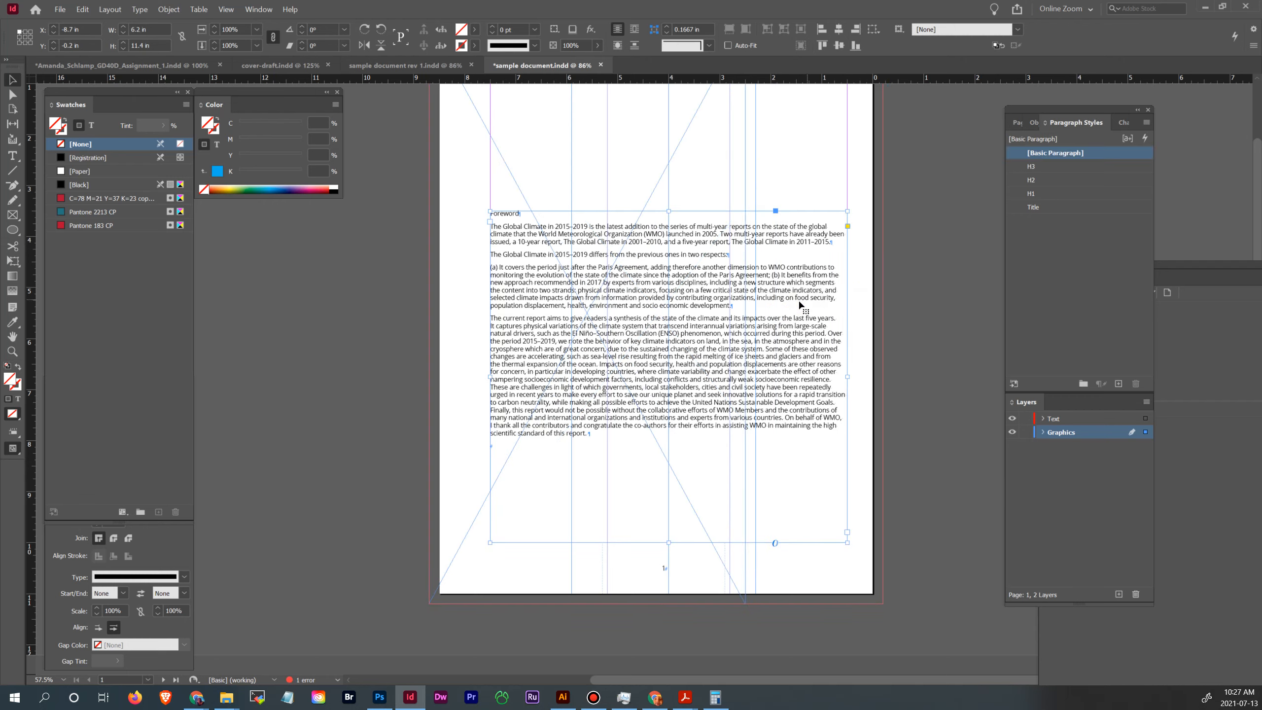
pyautogui.moveTo(1145, 433); pyautogui.dragTo(1145, 418)
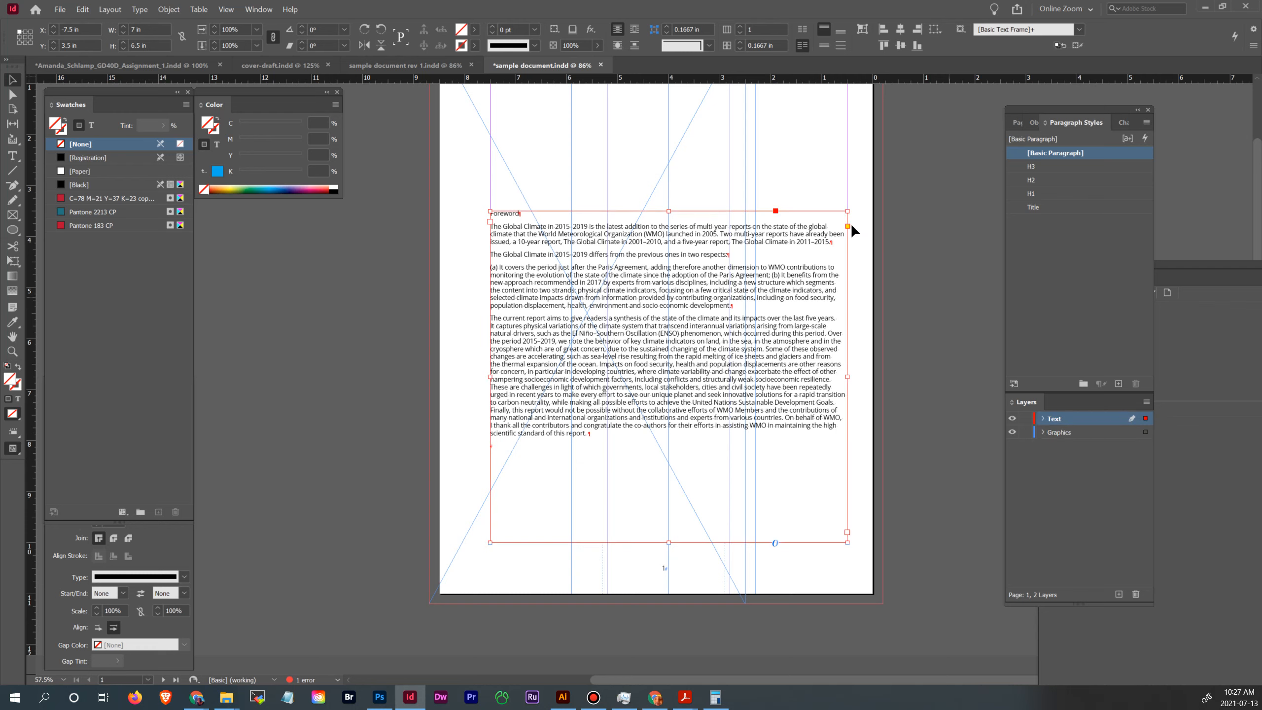
# - Widen the graphic frame to the page's right bleed edge, about 8.9 in wide
pyautogui.click(700, 162)
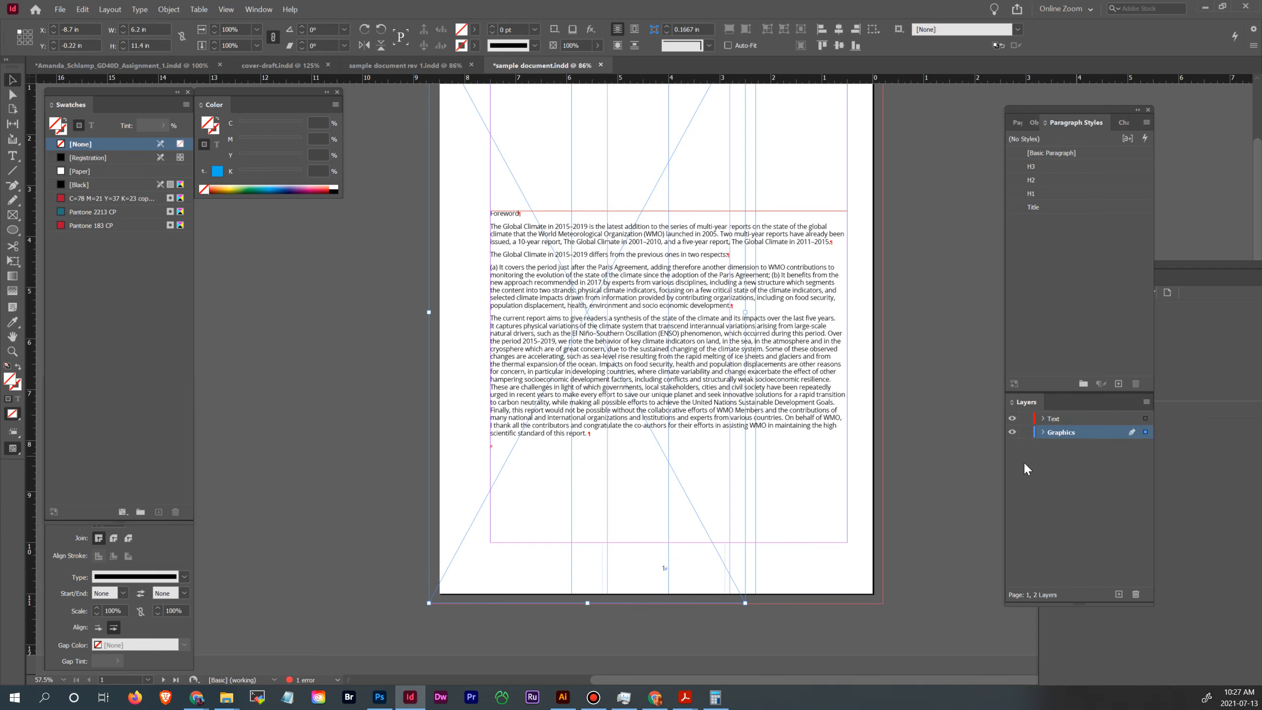
pyautogui.moveTo(744, 601); pyautogui.dragTo(882, 602)
# - Lock the Text layer, try moving the graphic frame, and revert both the move and the lock
pyautogui.click(1025, 419)
pyautogui.moveTo(720, 272); pyautogui.dragTo(725, 434)
pyautogui.moveTo(865, 261); pyautogui.dragTo(522, 184)
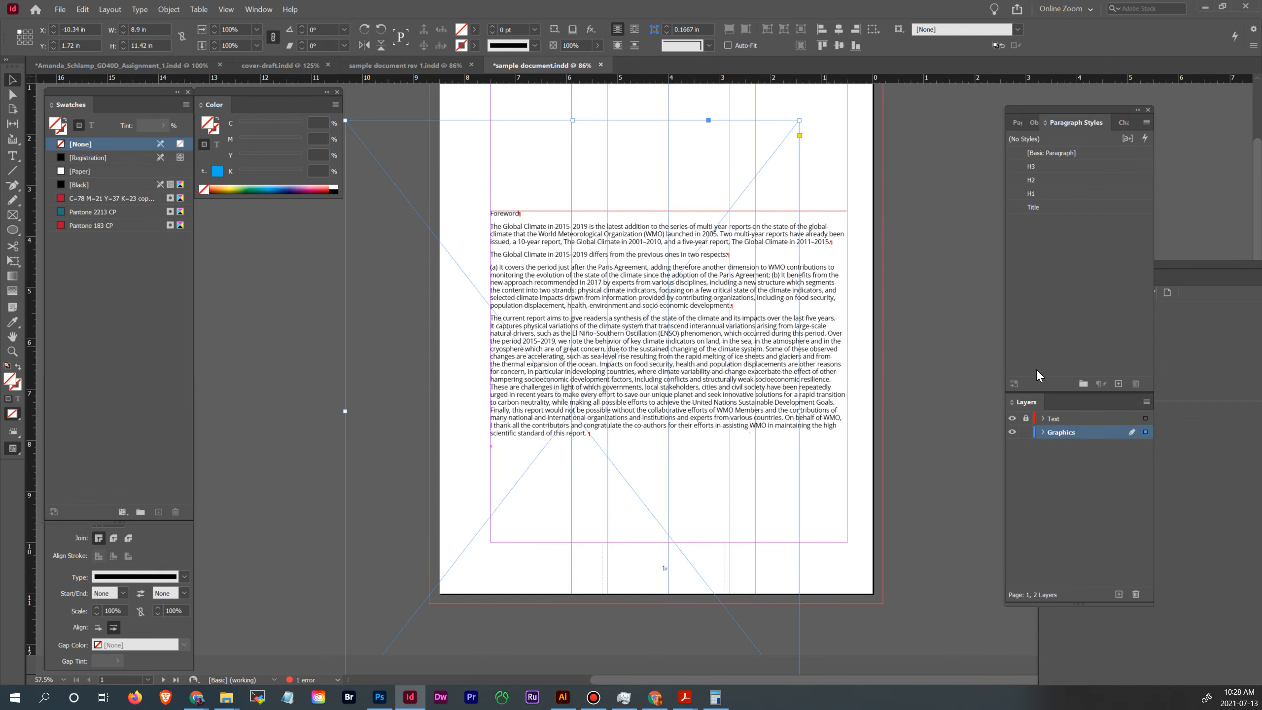
pyautogui.hotkey('ctrl', 'z')
pyautogui.click(1025, 419)
# - Toggle the lock of the Graphics layer and then of the Text layer on and off again
pyautogui.click(1026, 432)
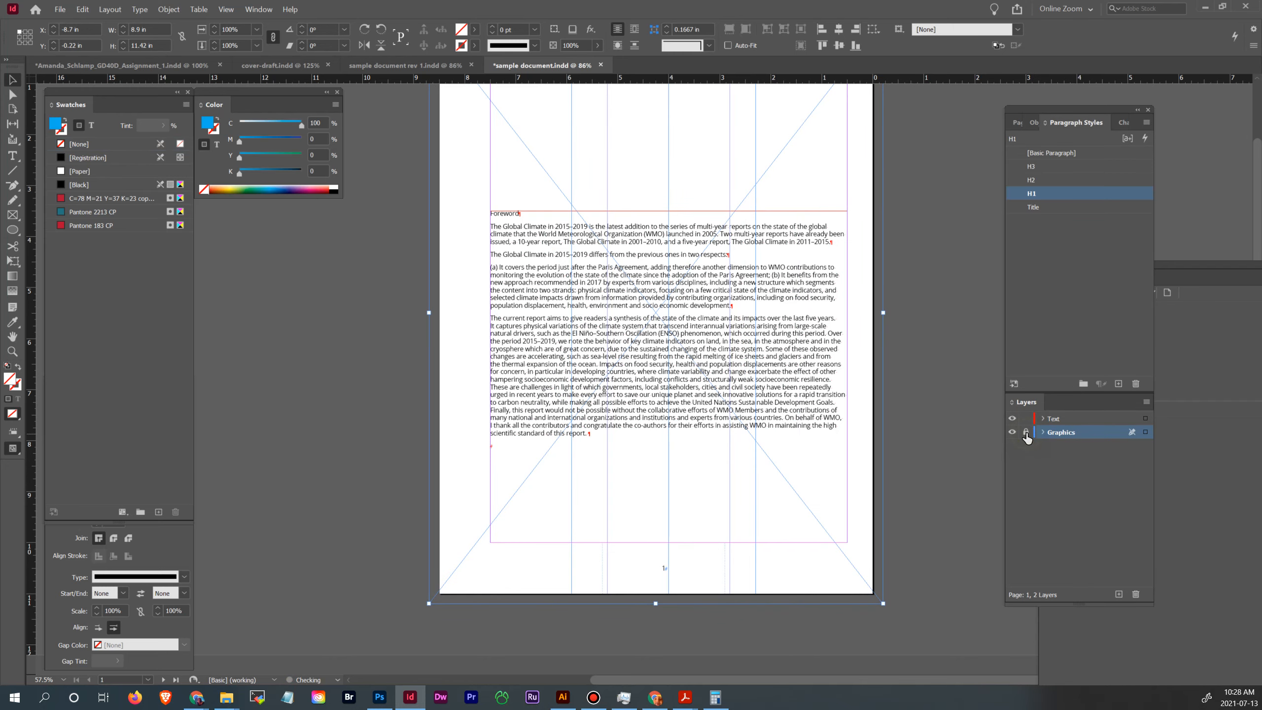
pyautogui.click(1026, 432)
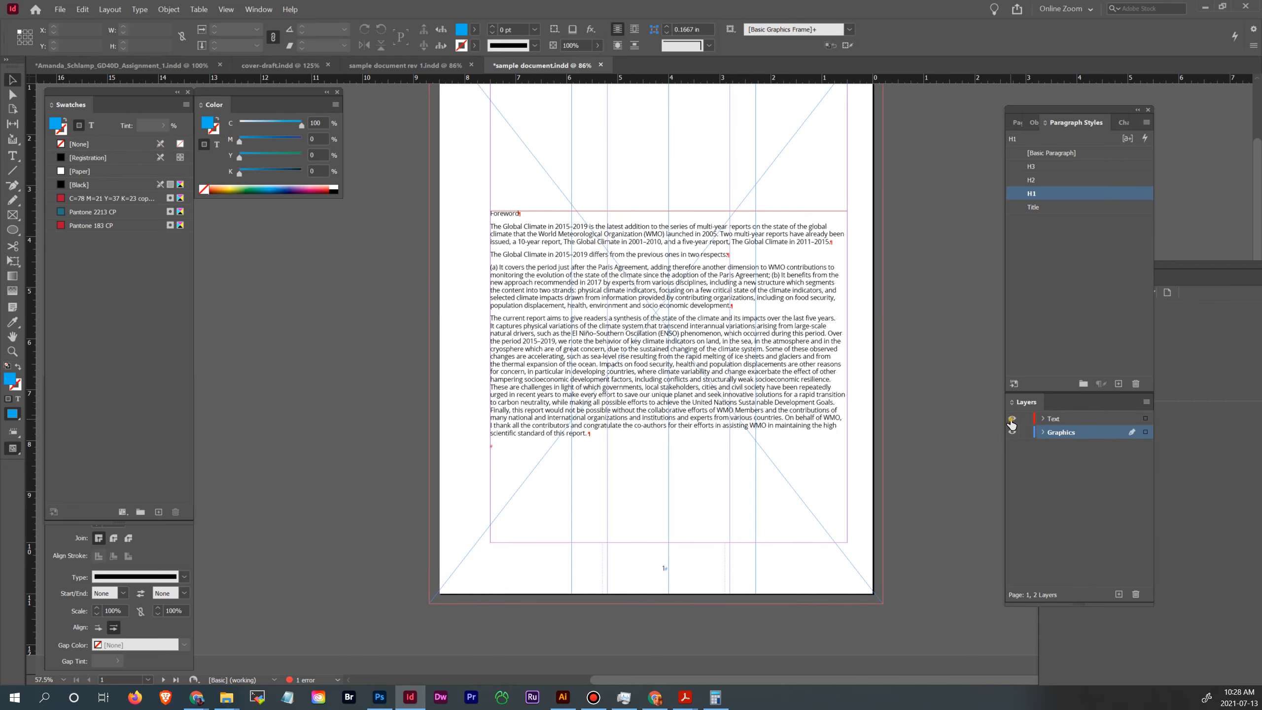
pyautogui.click(1026, 419)
pyautogui.click(1026, 421)
# - Place world_image_color.psd from the _Stock folder into the full-page graphic frame
pyautogui.moveTo(963, 263); pyautogui.dragTo(957, 352)
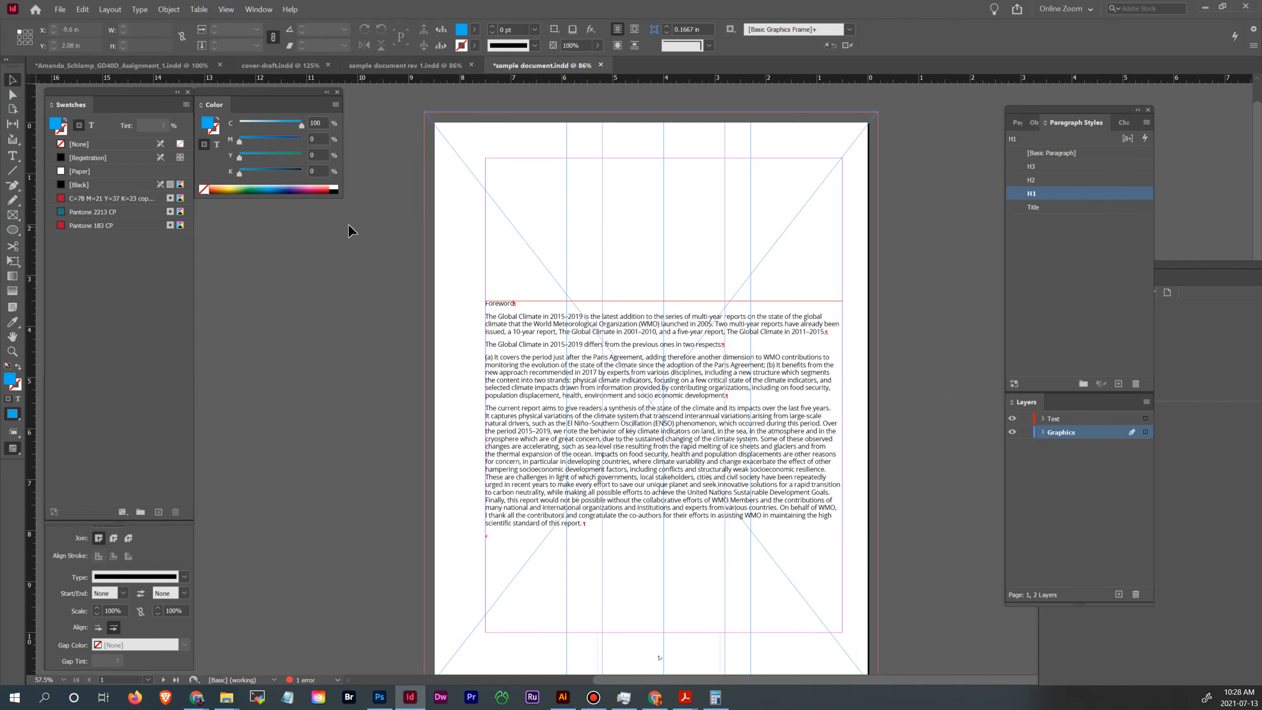
pyautogui.click(832, 238)
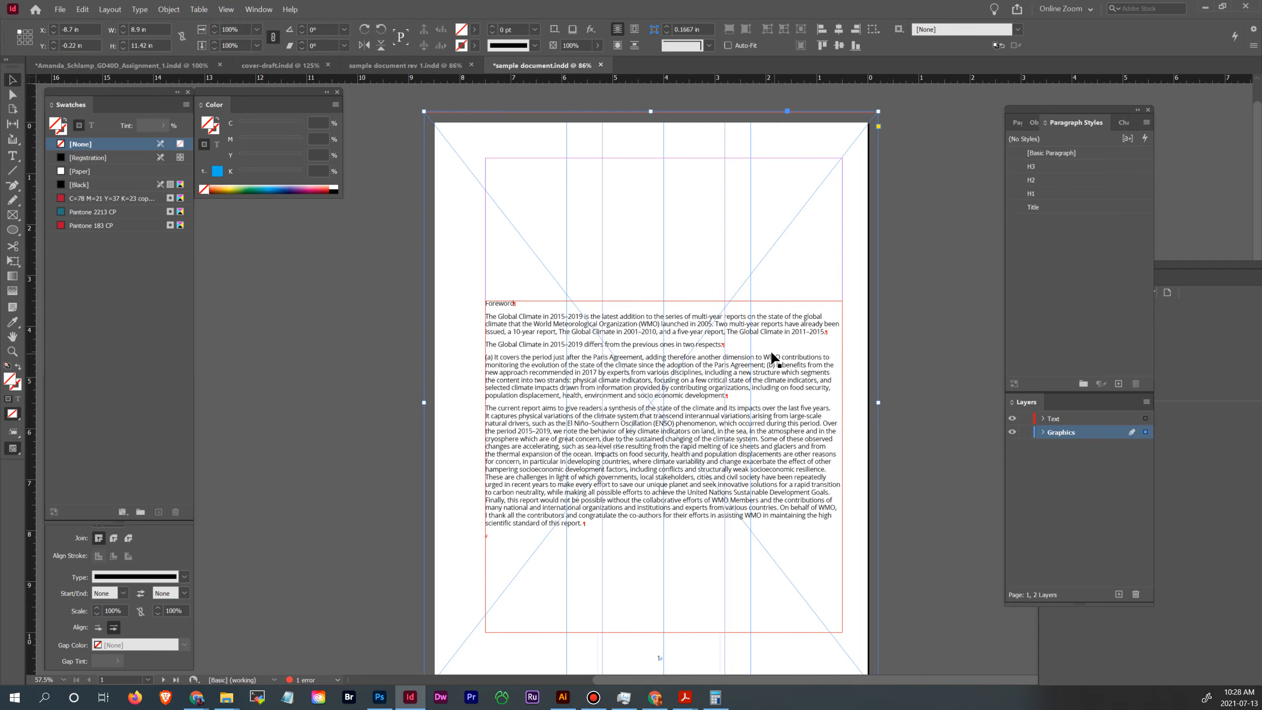
pyautogui.hotkey('ctrl', 'd')
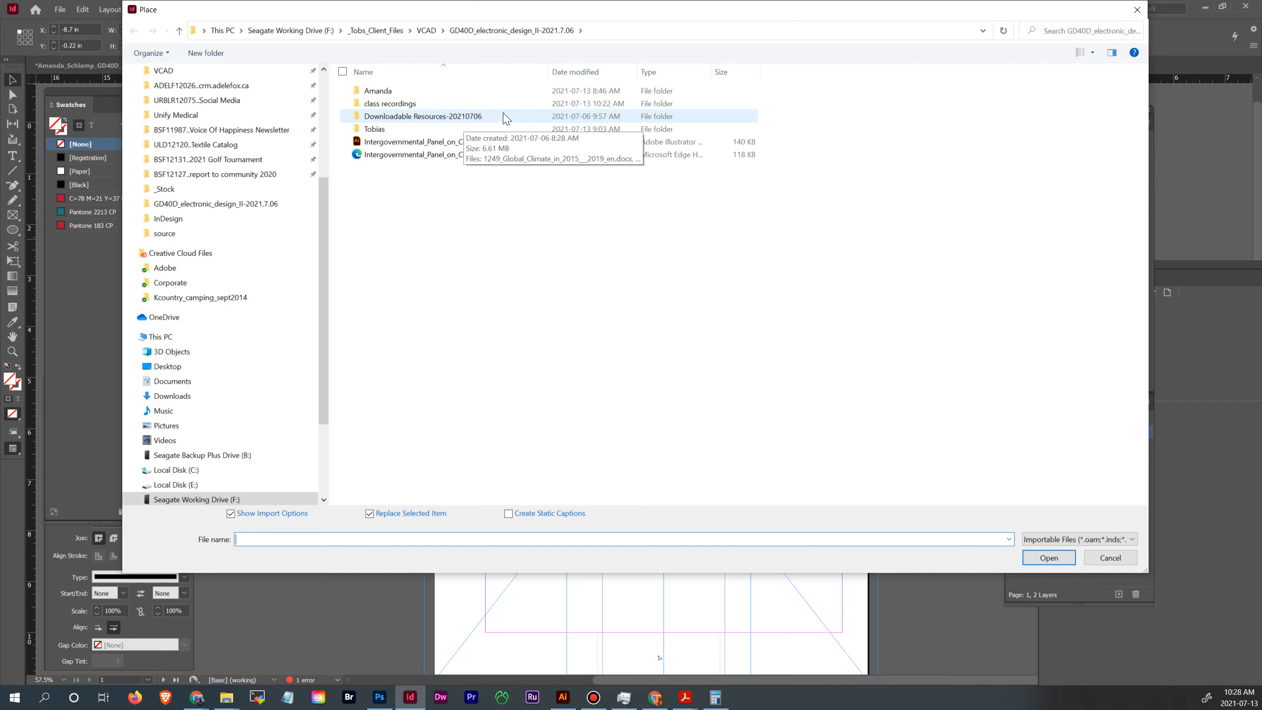
pyautogui.doubleClick(486, 132)
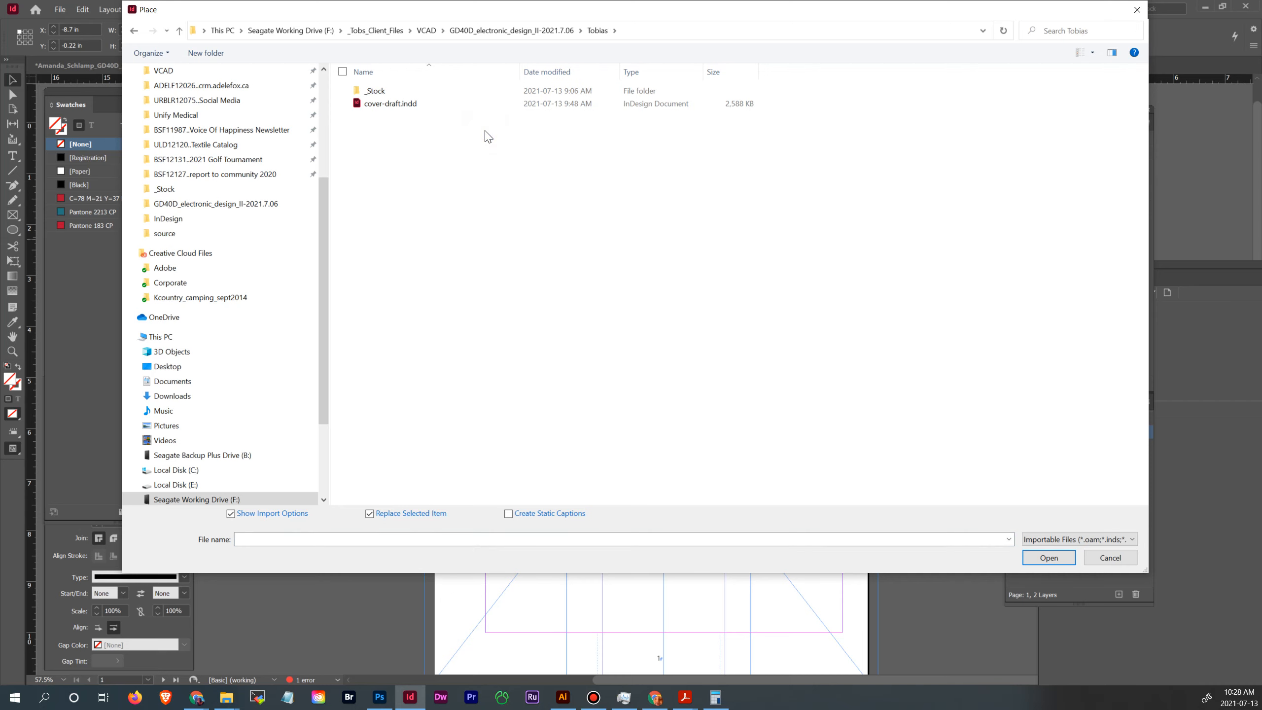
pyautogui.doubleClick(375, 92)
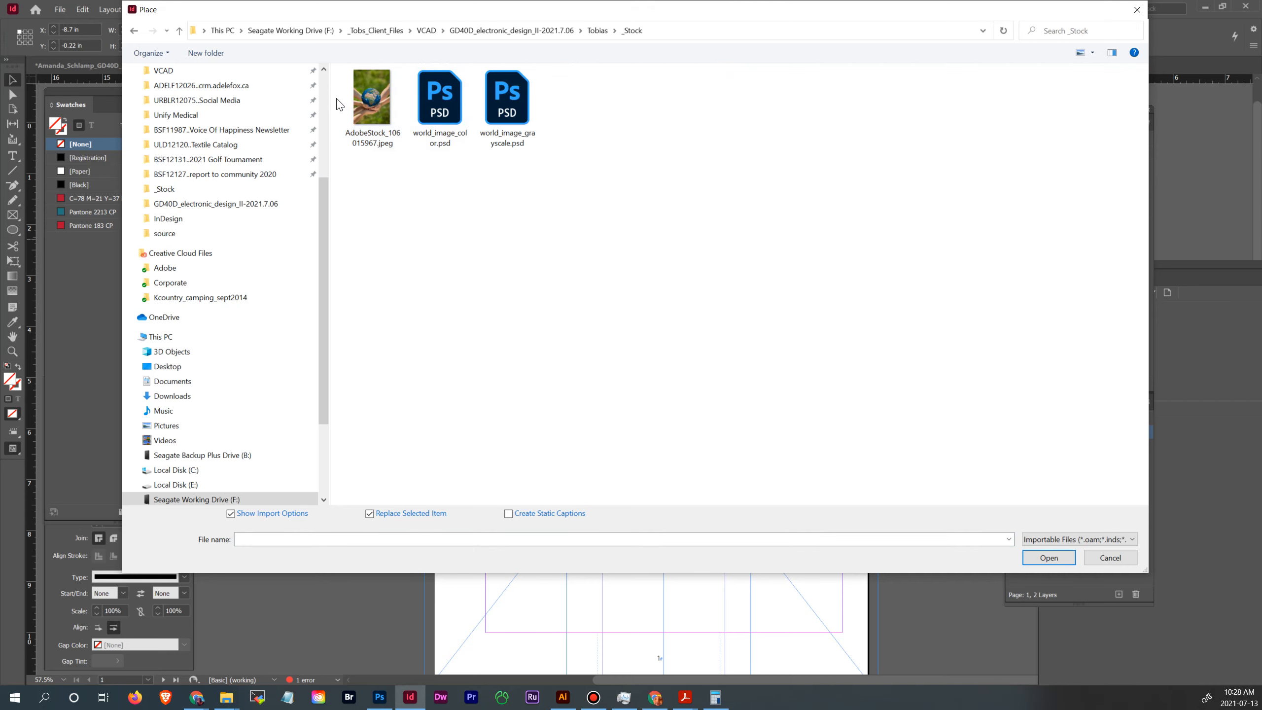
pyautogui.click(374, 103)
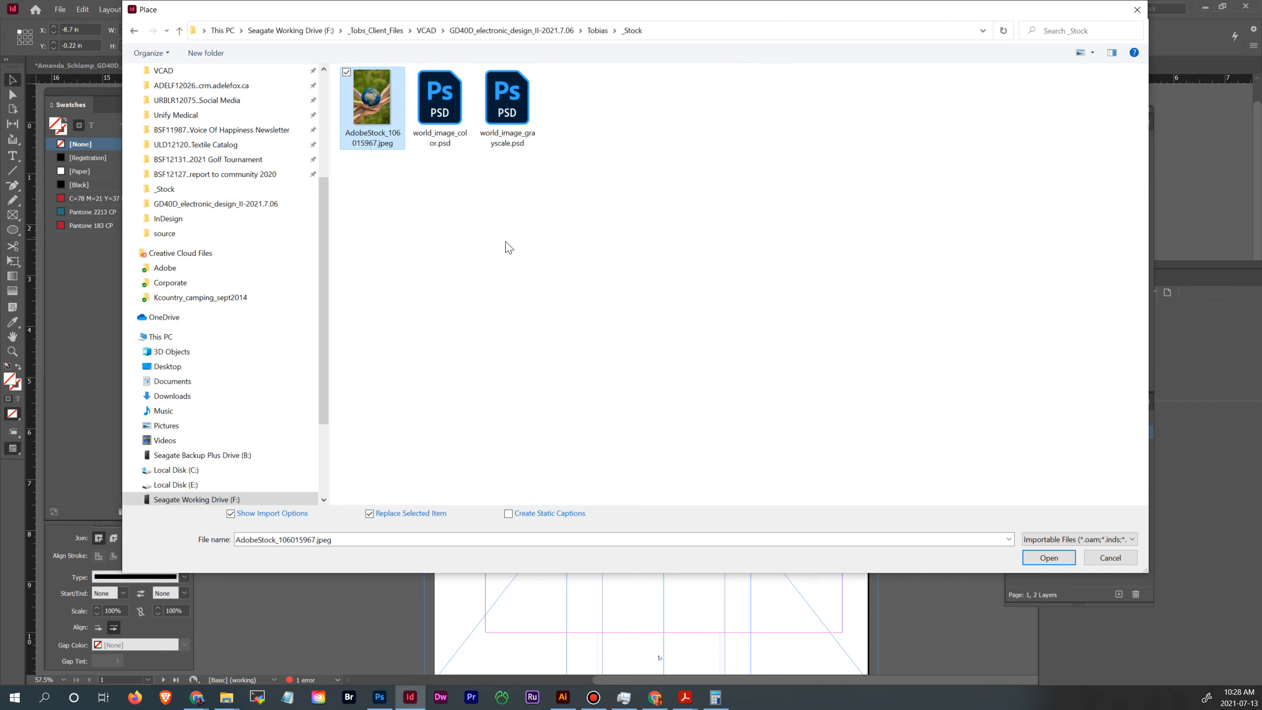
pyautogui.click(450, 109)
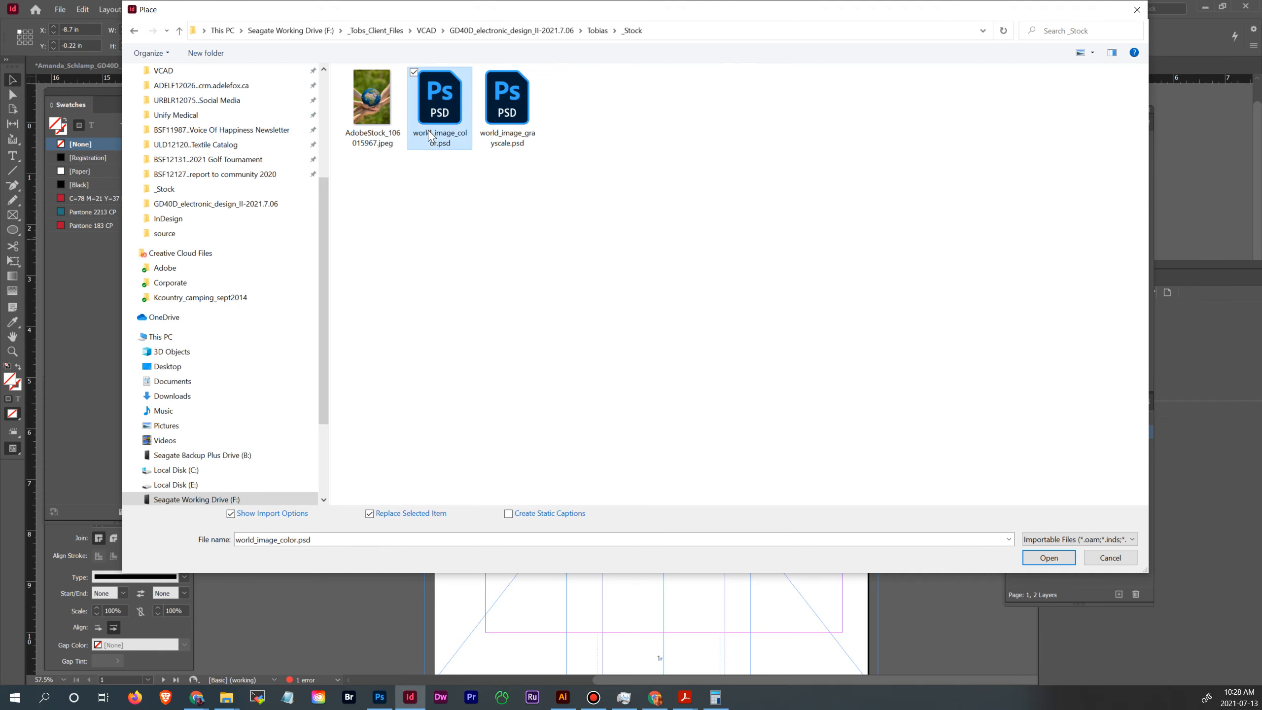
pyautogui.click(1053, 558)
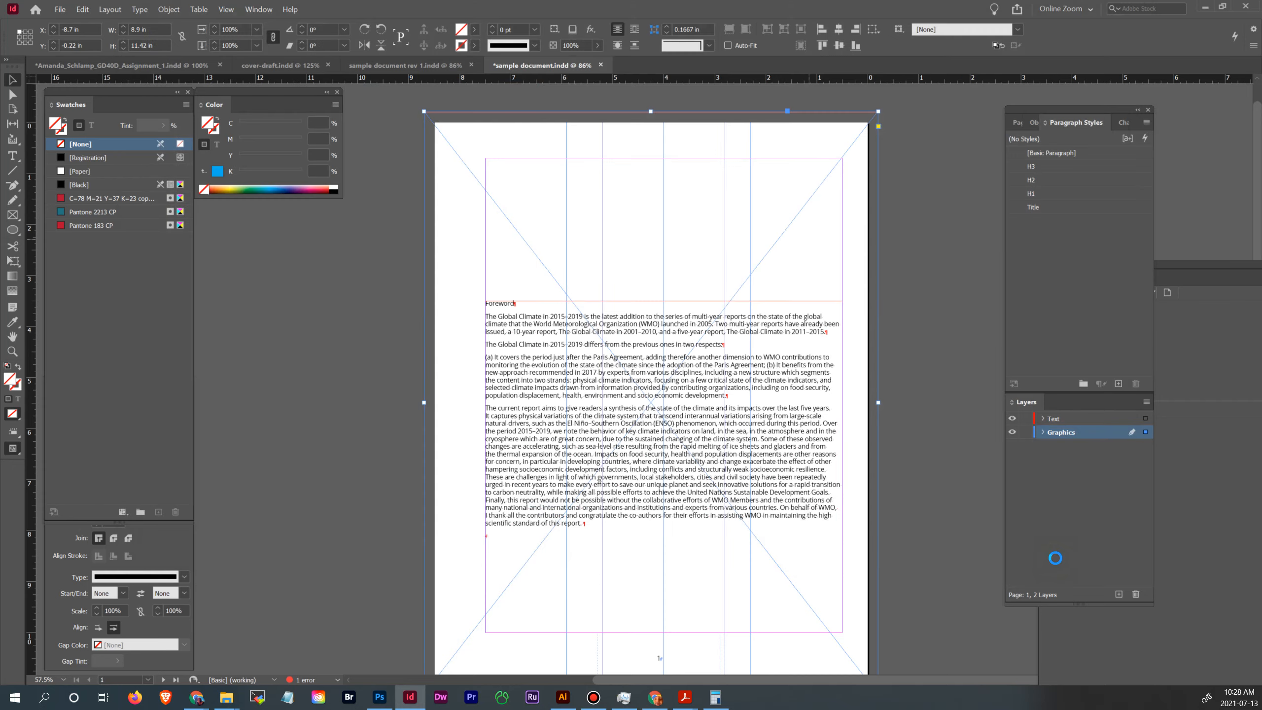
pyautogui.click(728, 472)
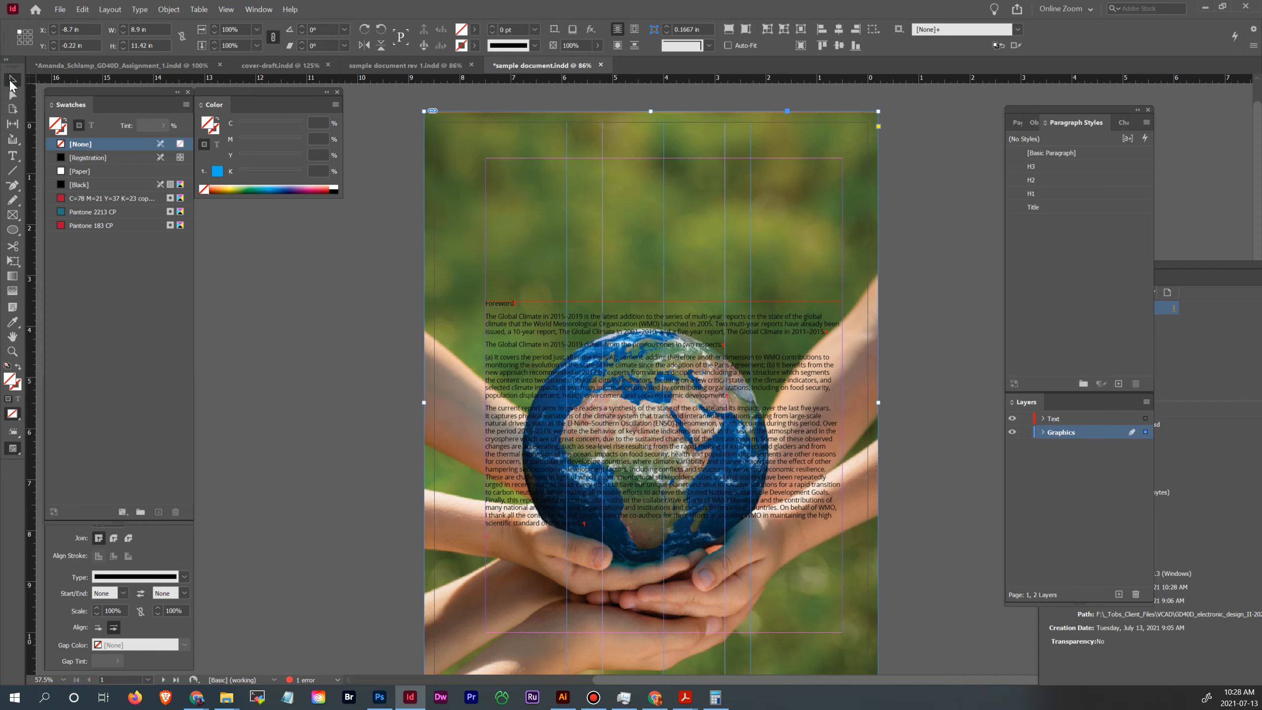
# - Extend the Foreword text frame up to the top margin, 9.3 in high, and apply the H1 paragraph style to the Foreword line
pyautogui.click(703, 308)
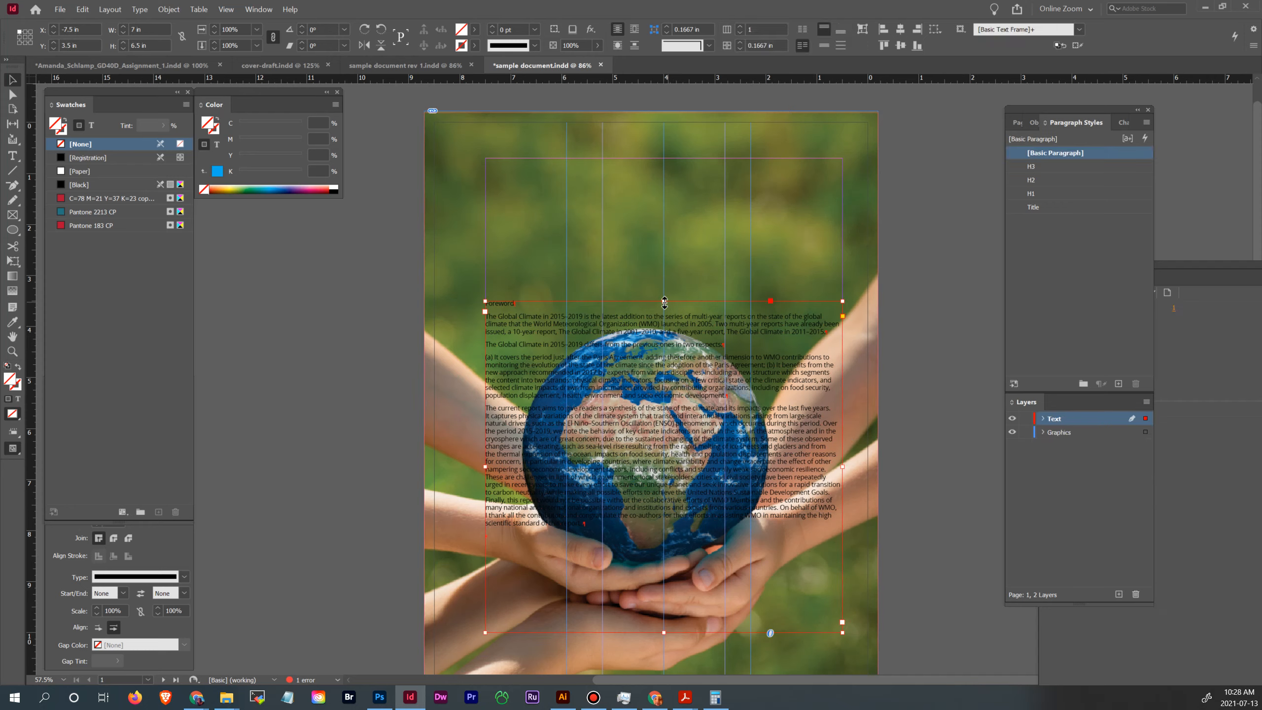
pyautogui.moveTo(661, 302); pyautogui.dragTo(675, 159)
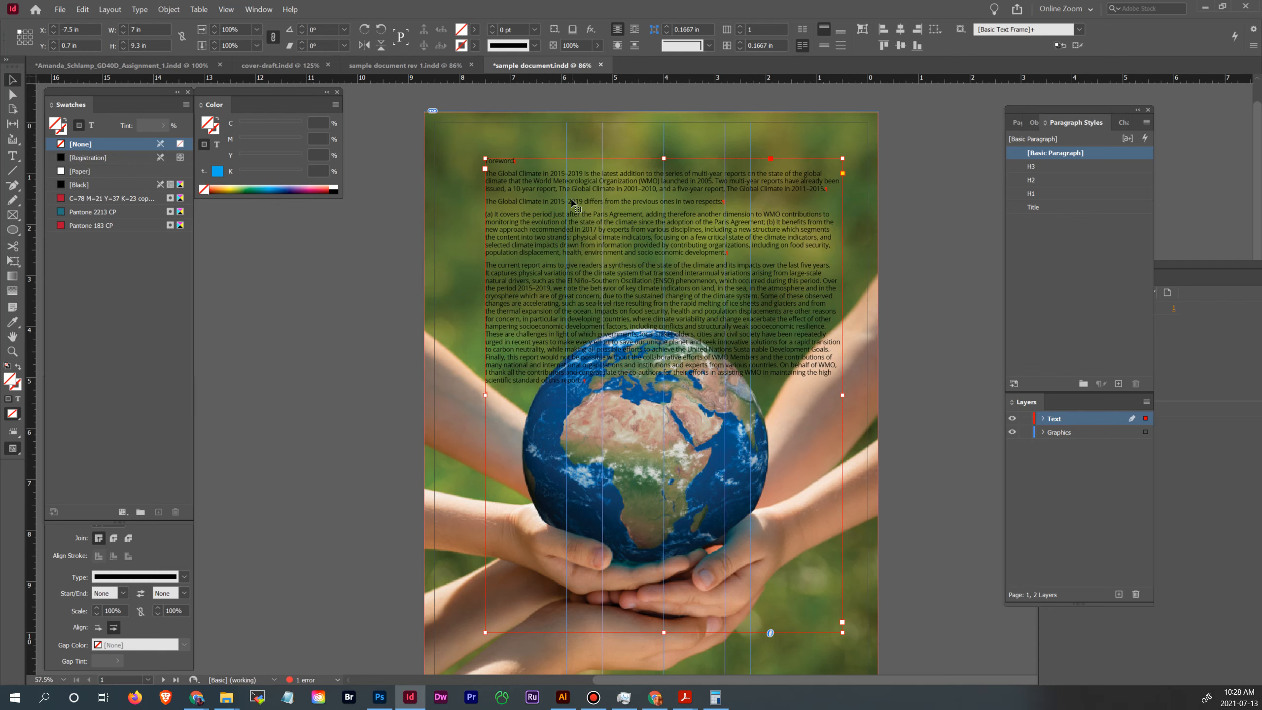
pyautogui.press('t')
pyautogui.moveTo(497, 162); pyautogui.dragTo(532, 161)
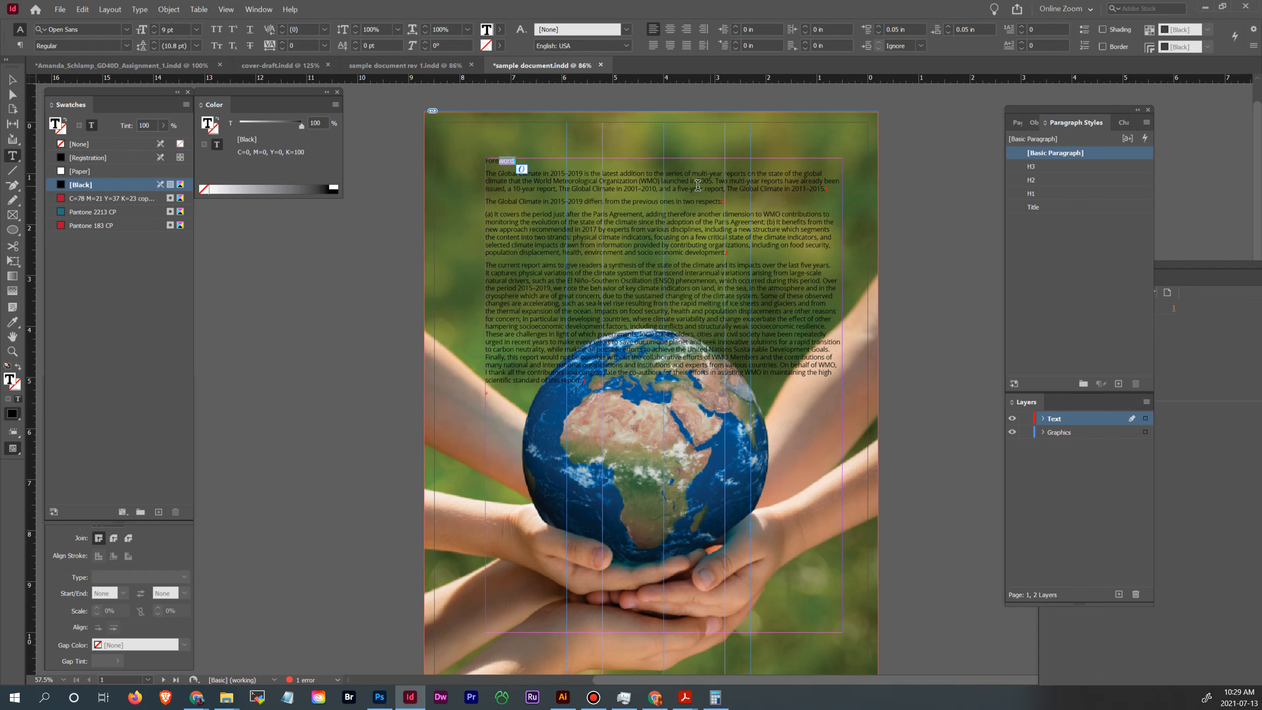
pyautogui.click(1049, 194)
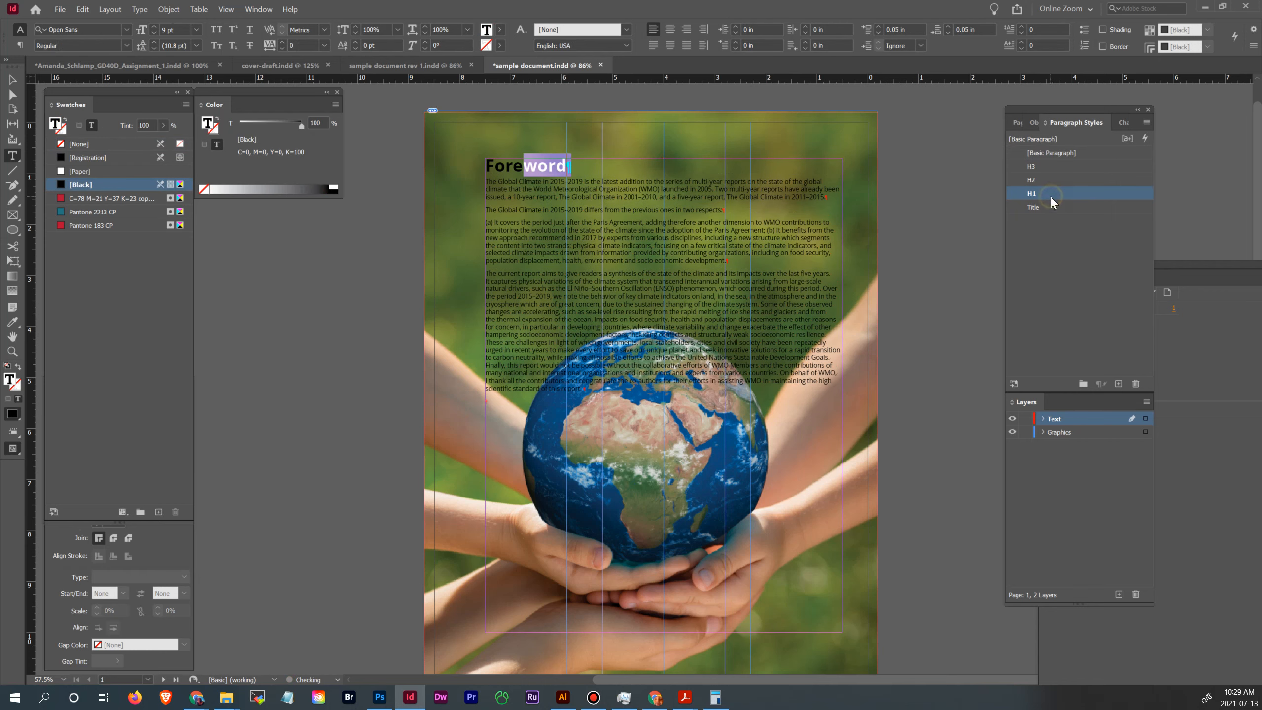
# - Apply the H2 paragraph style to the line "The Global Climate in 2015–2019 differs from the previous ones in two respects:"
pyautogui.click(723, 203)
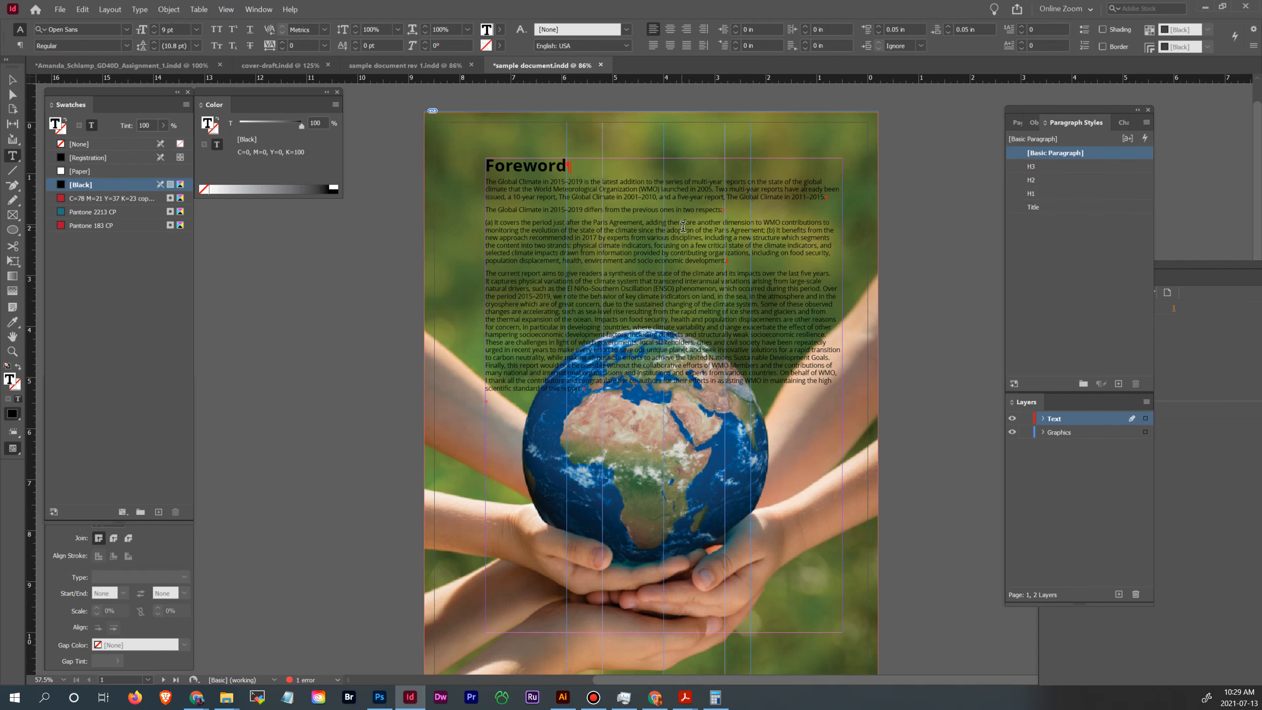
pyautogui.keyDown('shift'); pyautogui.click(677, 209); pyautogui.keyUp('shift')
pyautogui.click(1052, 180)
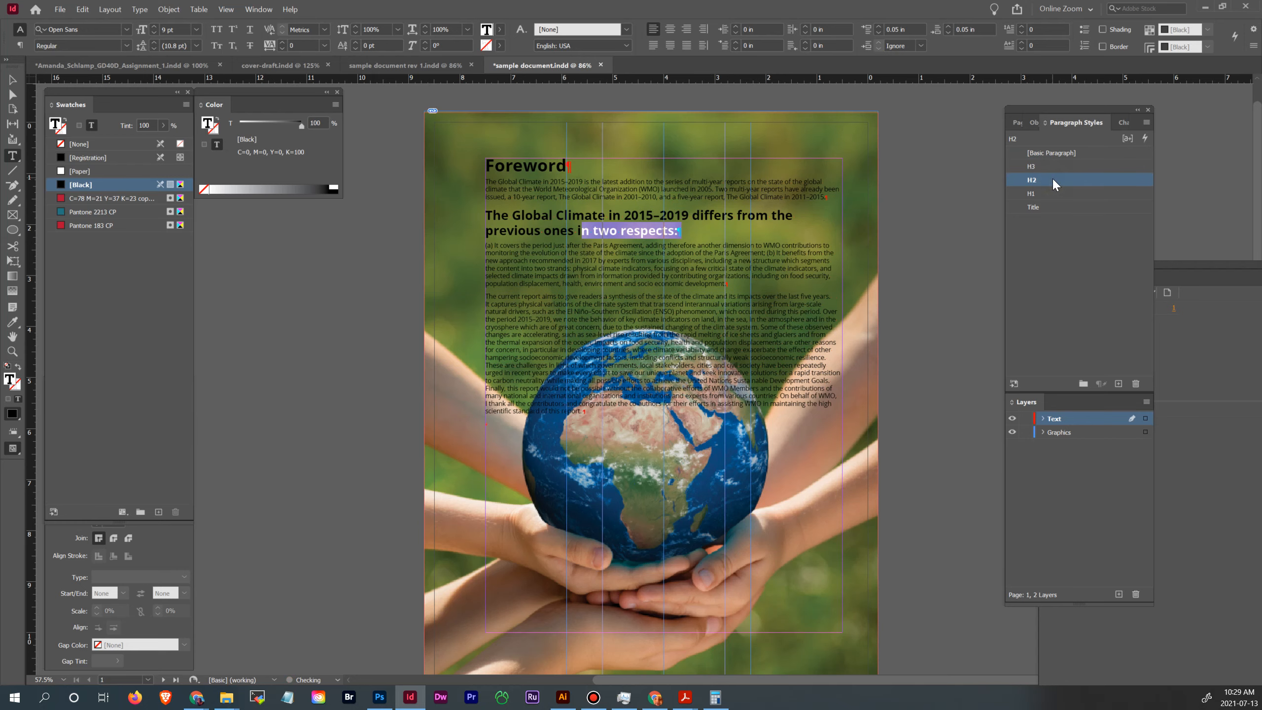
pyautogui.click(699, 275)
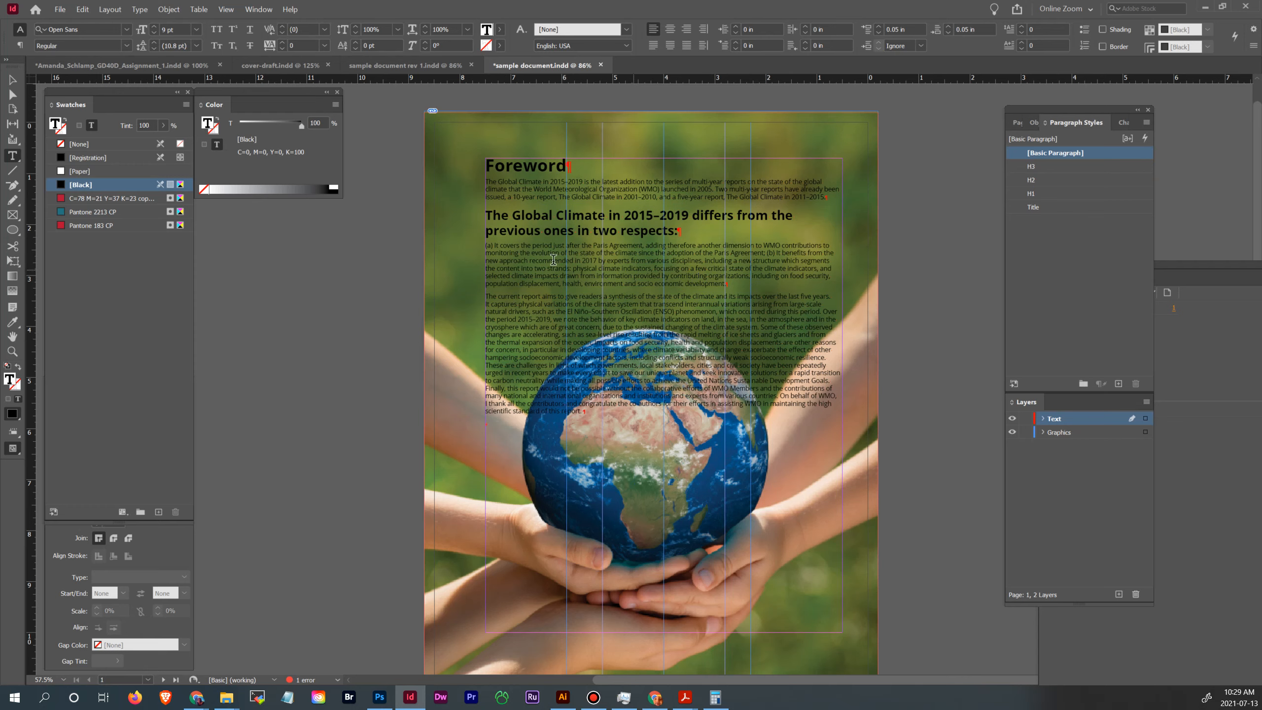
# - Review the break characters that can be inserted into the Foreword text
pyautogui.click(599, 401)
pyautogui.click(140, 9)
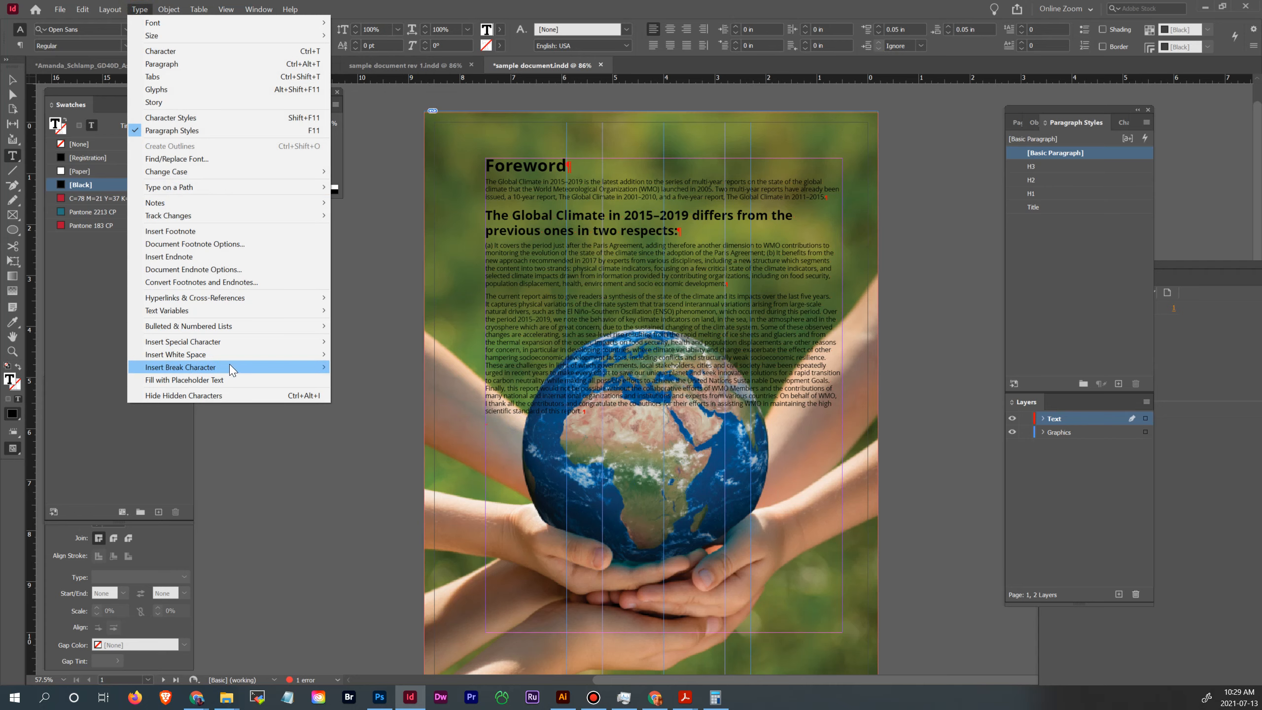
pyautogui.moveTo(229, 367)
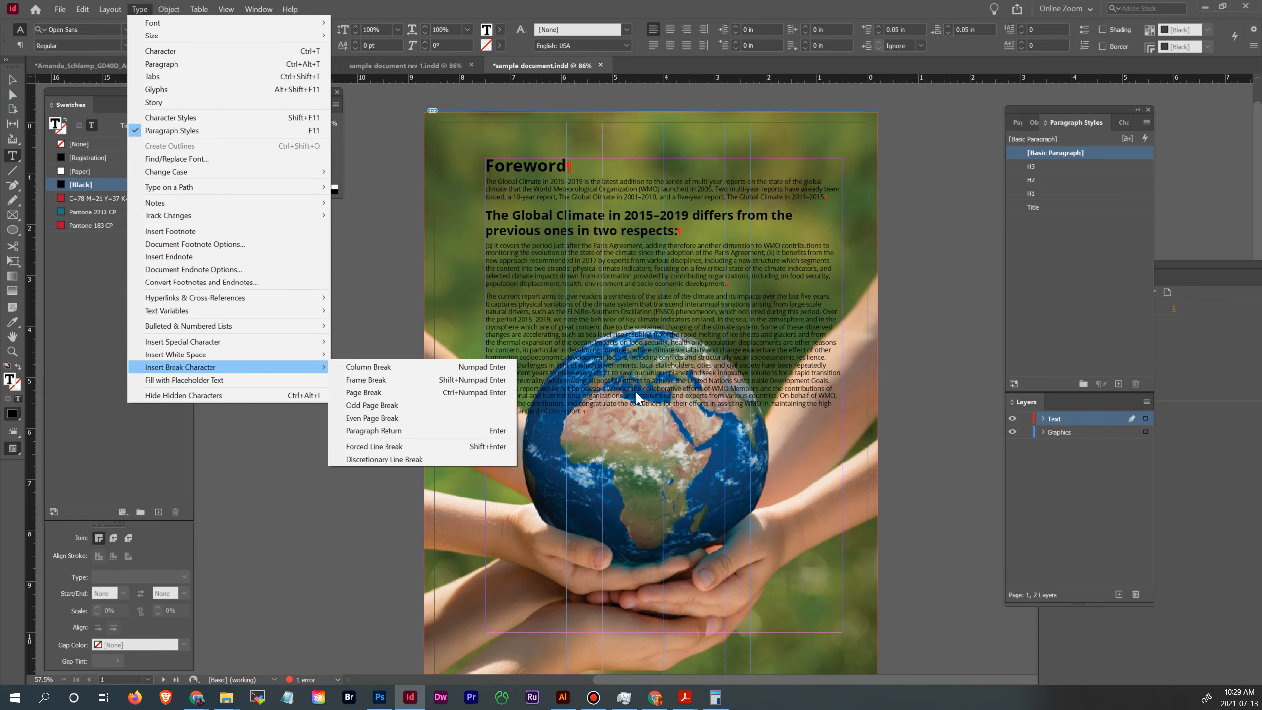
pyautogui.click(636, 398)
pyautogui.click(539, 404)
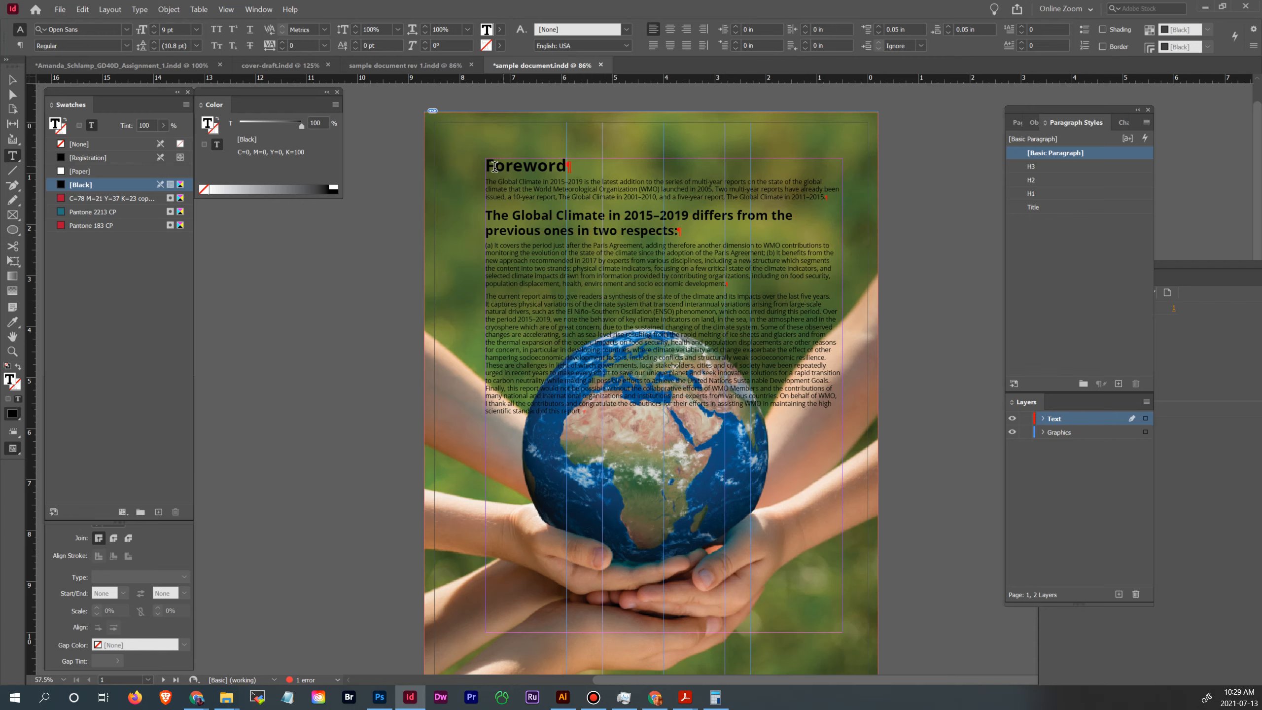
pyautogui.moveTo(493, 165); pyautogui.dragTo(759, 198)
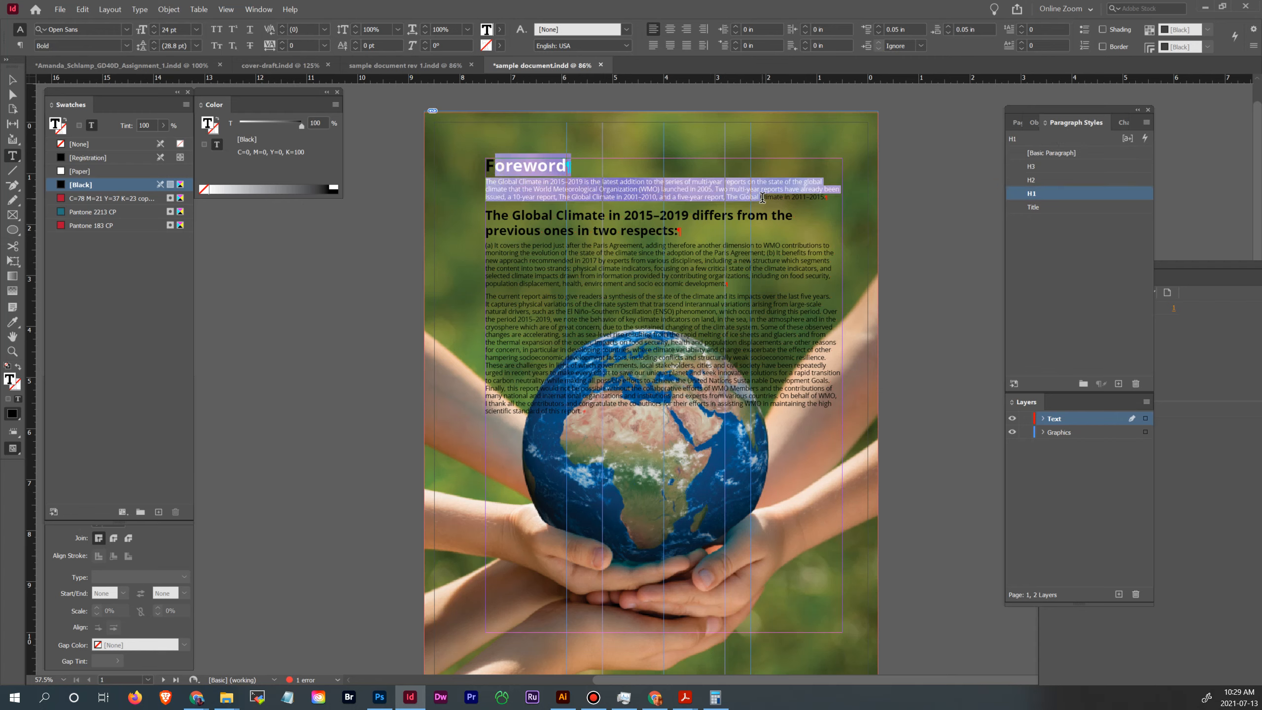
pyautogui.click(661, 263)
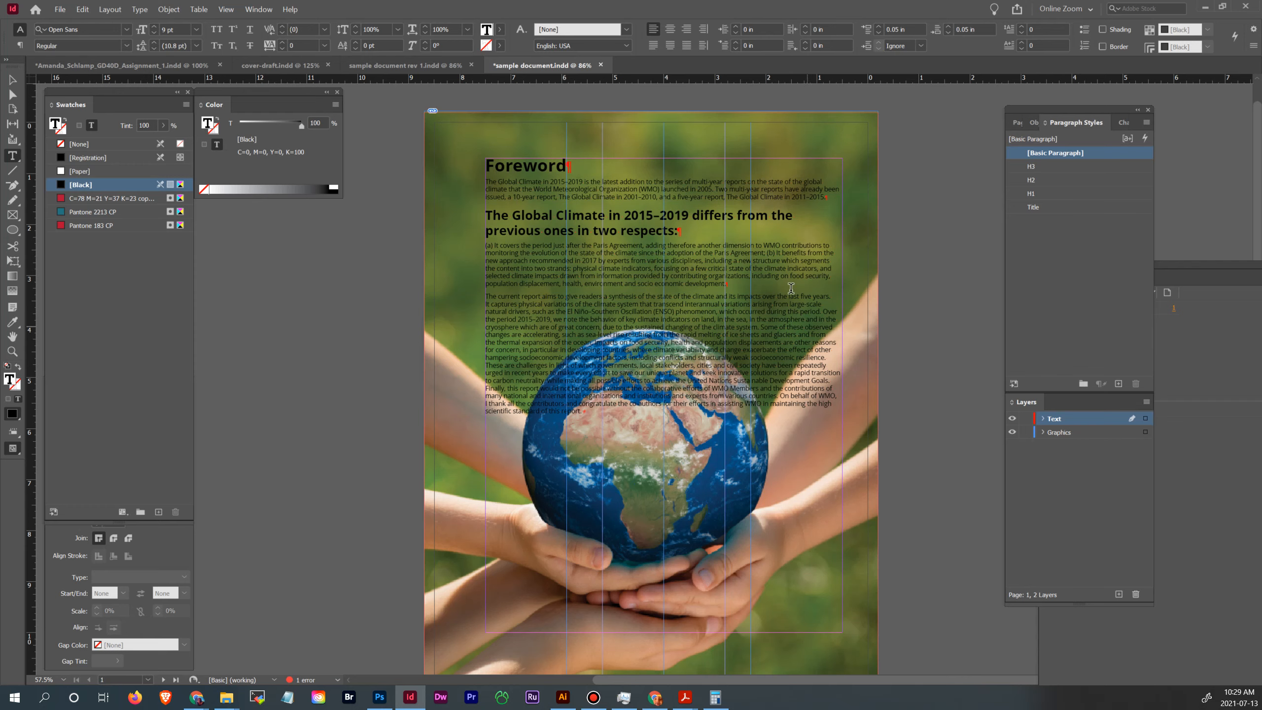
# - Narrow the globe image frame from its right edge to the guide at mid-page, 4.7 in wide
pyautogui.click(13, 80)
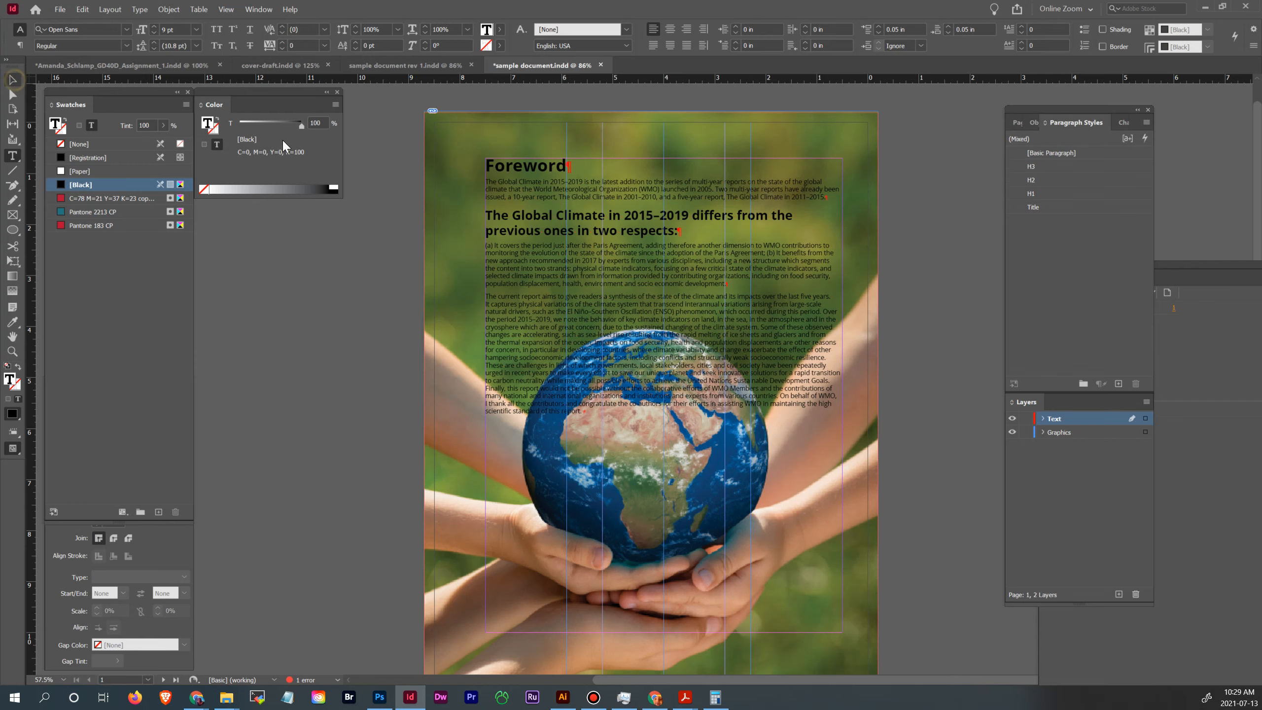
pyautogui.click(789, 142)
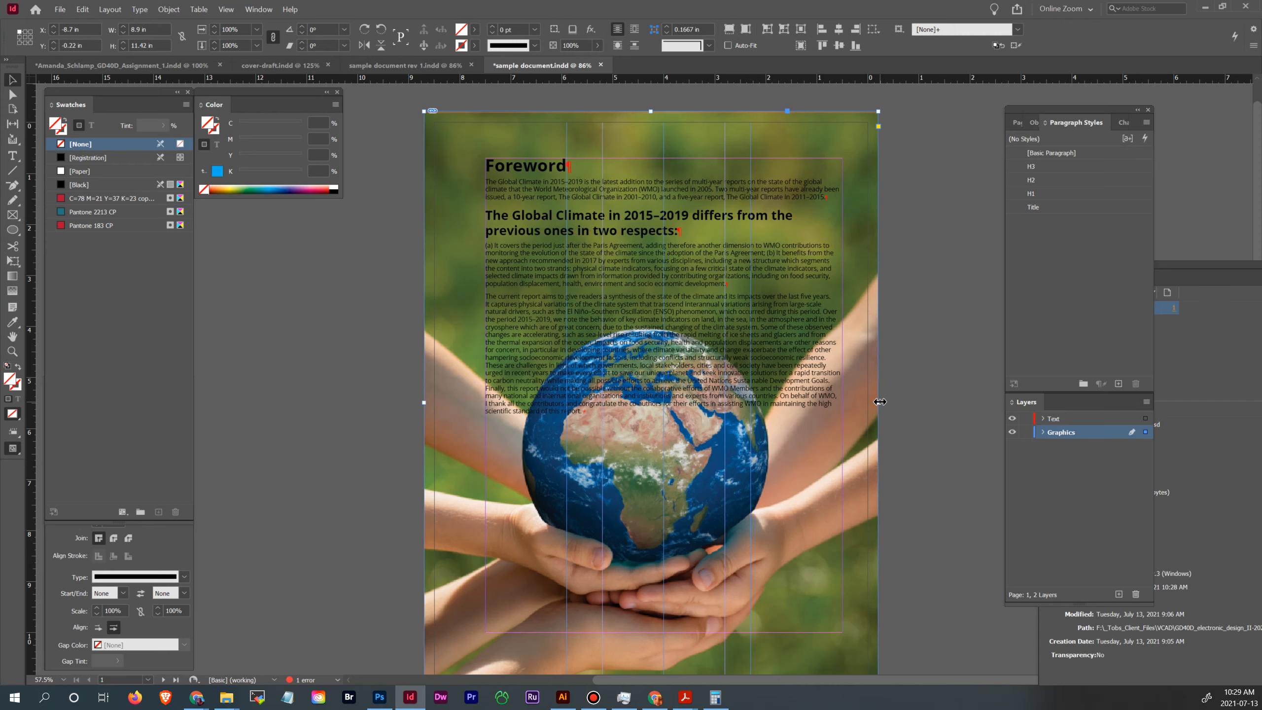
pyautogui.moveTo(873, 403); pyautogui.dragTo(664, 416)
# - Narrow the Foreword text frame from its left edge to 3.4 in wide, beside the image
pyautogui.click(494, 319)
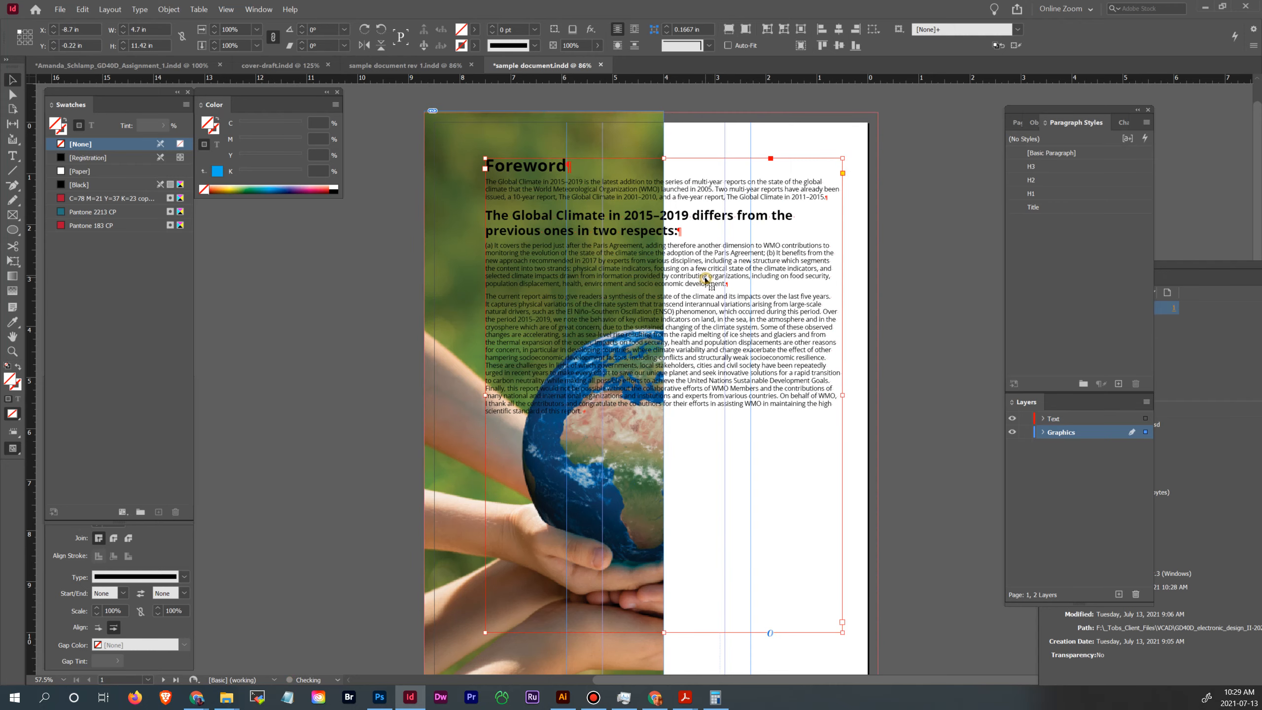
pyautogui.moveTo(485, 395); pyautogui.dragTo(669, 395)
pyautogui.click(936, 467)
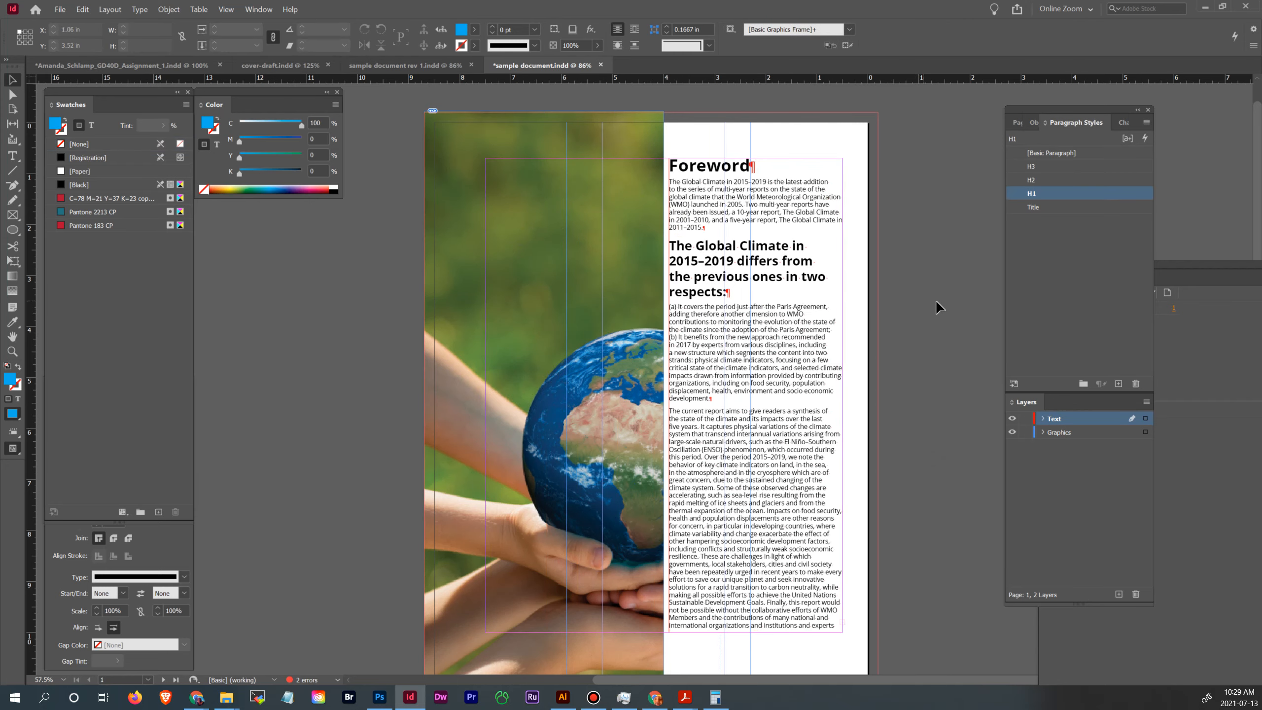
# - Bring the text frame's left edge slightly further from the image, making the frame 3.3 in wide
pyautogui.click(670, 247)
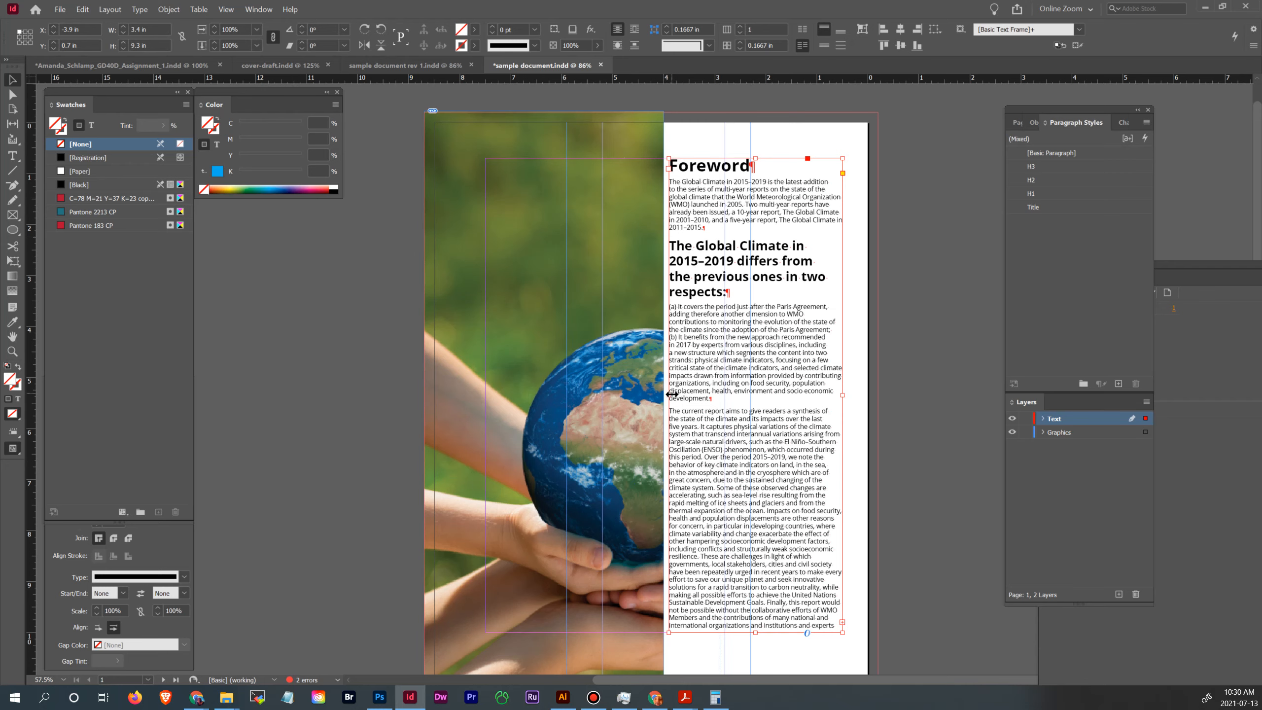
pyautogui.moveTo(669, 396); pyautogui.dragTo(674, 394)
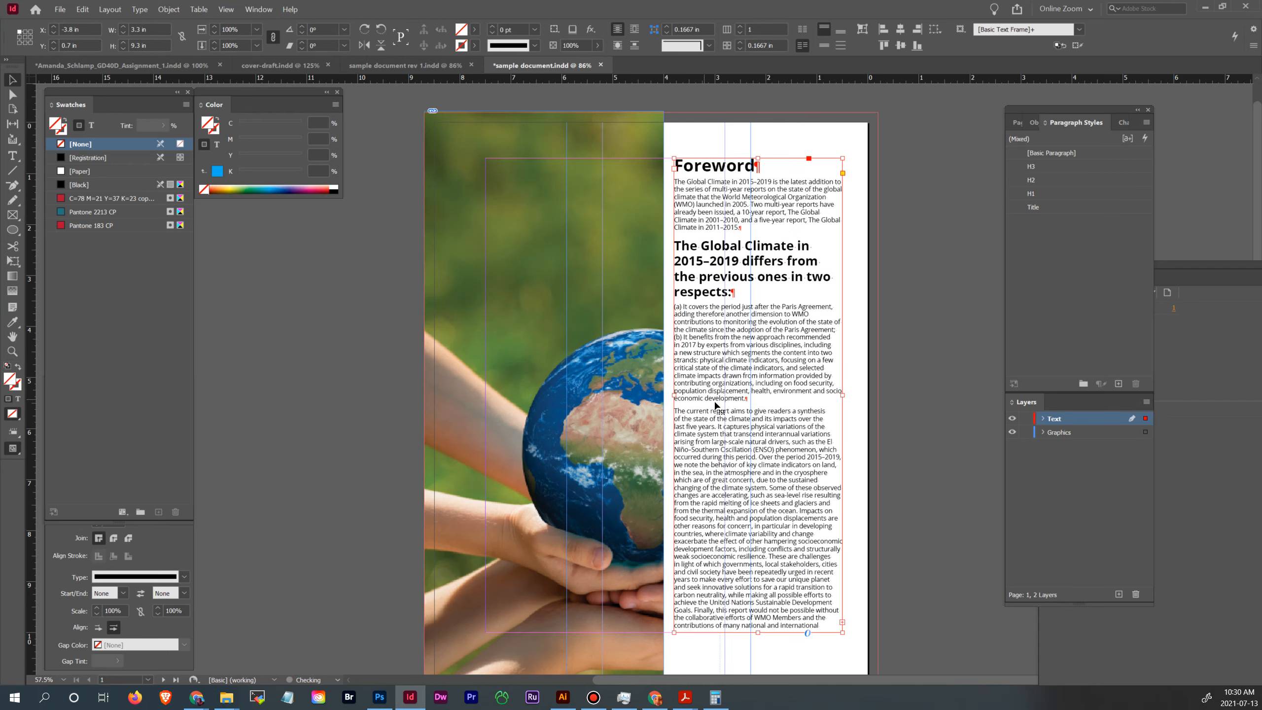
pyautogui.click(905, 403)
# - Move the text frame's left edge closer to the image, making the frame 3.4 in wide
pyautogui.scroll(-2, 894, 372)
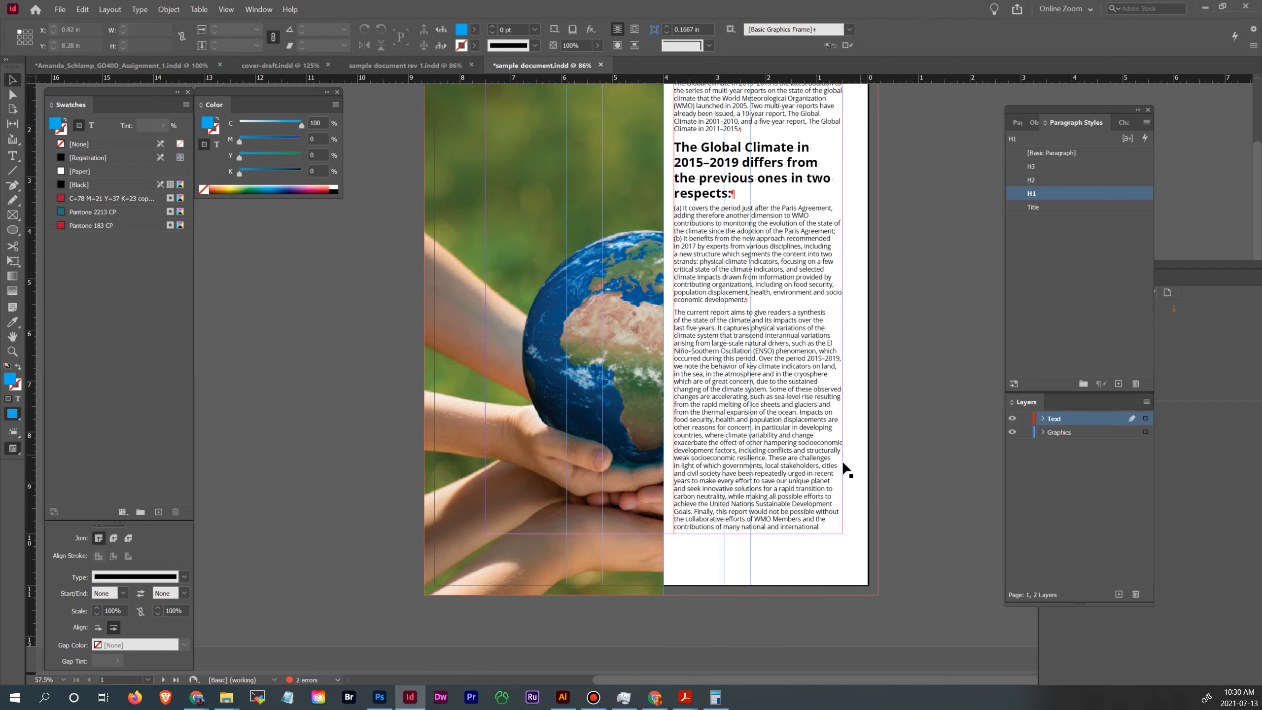
pyautogui.click(842, 526)
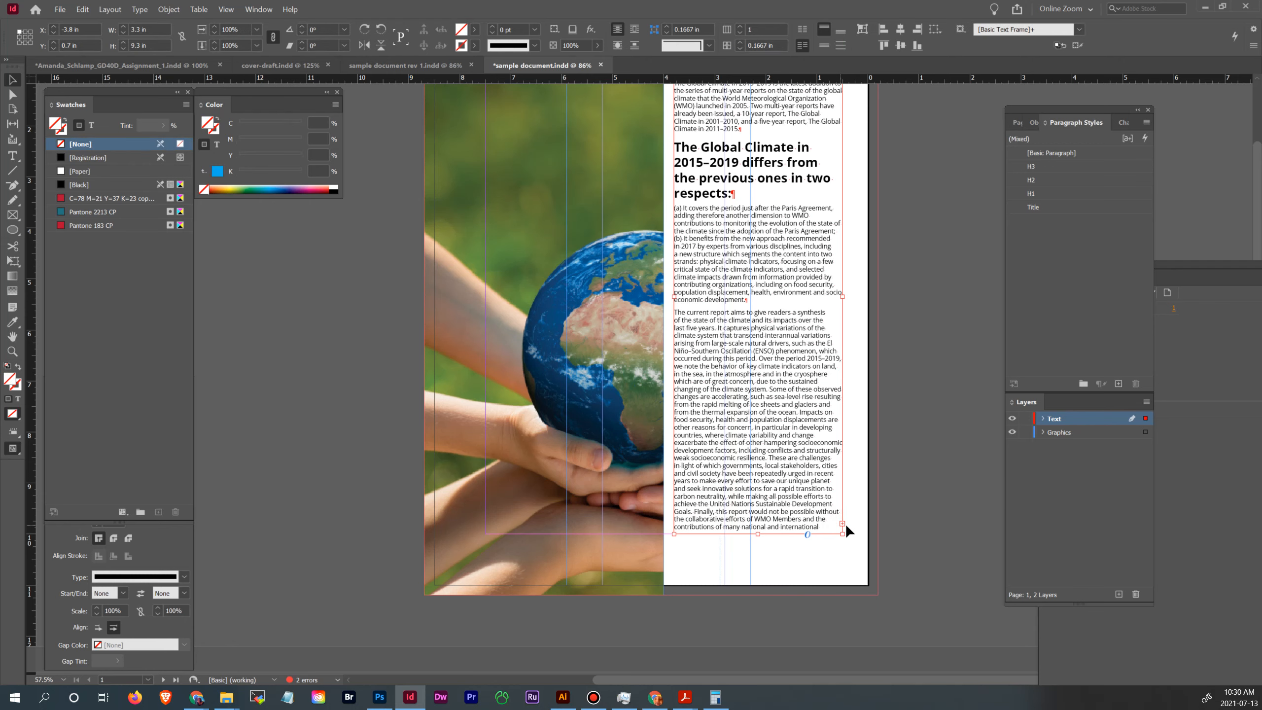
pyautogui.scroll(1, 889, 499)
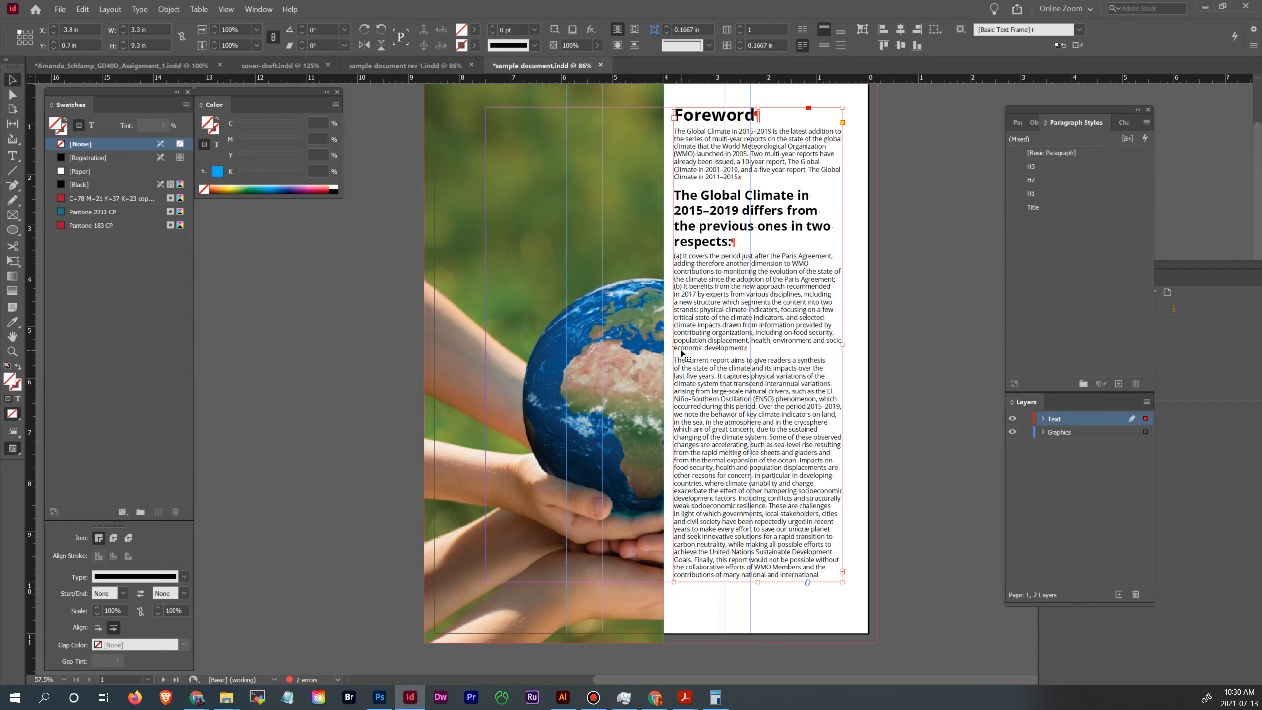
pyautogui.moveTo(671, 344); pyautogui.dragTo(668, 345)
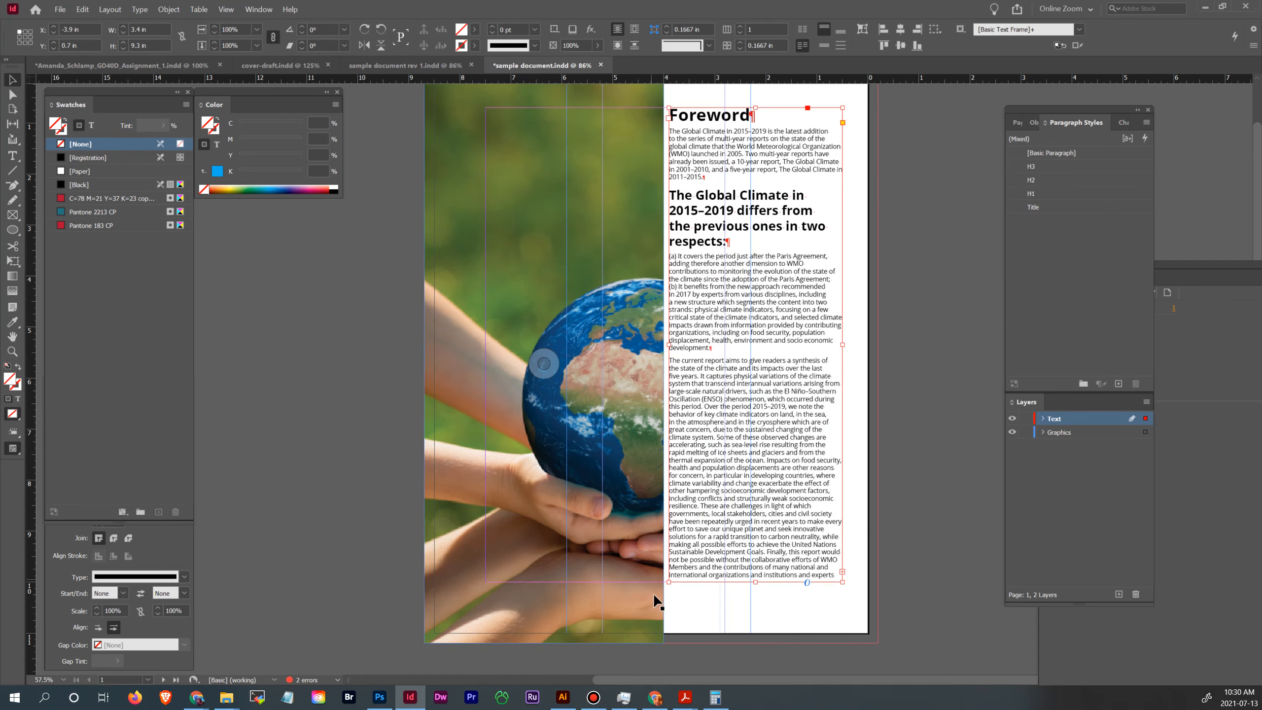
# - Turn on Auto-Fit for the globe image frame and narrow it from its right edge to the next column guide
pyautogui.click(641, 632)
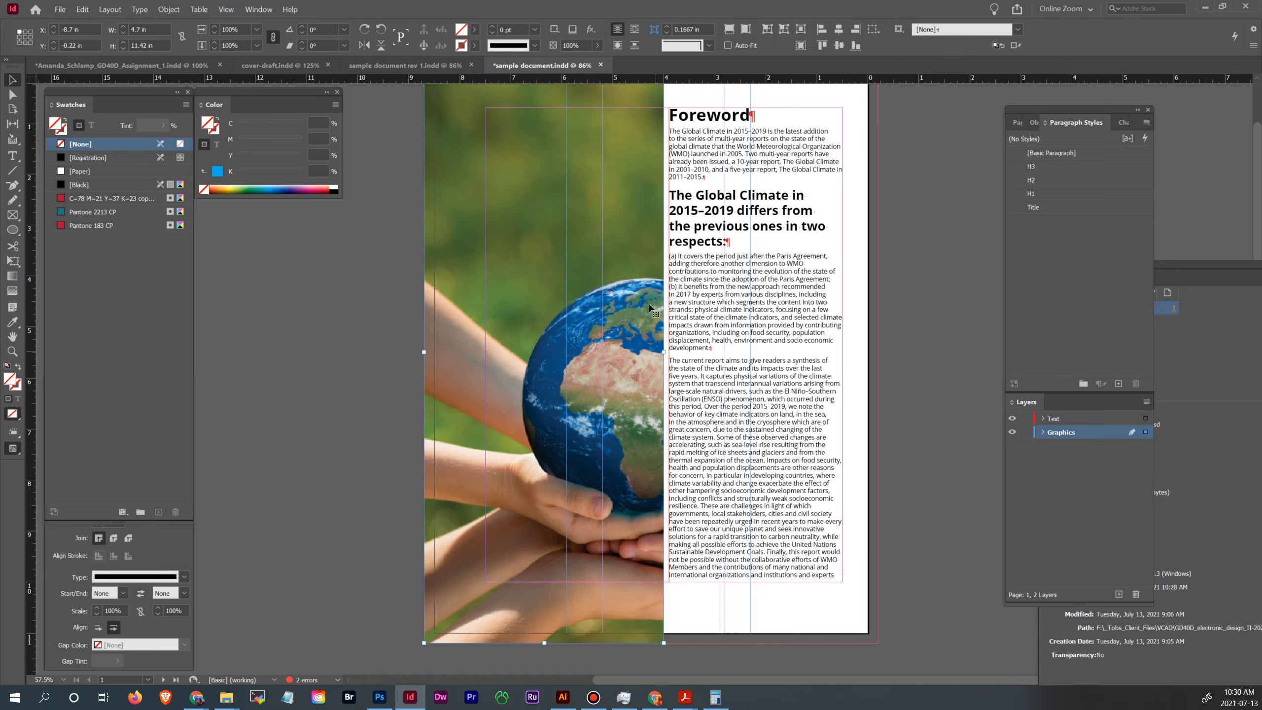
pyautogui.click(727, 31)
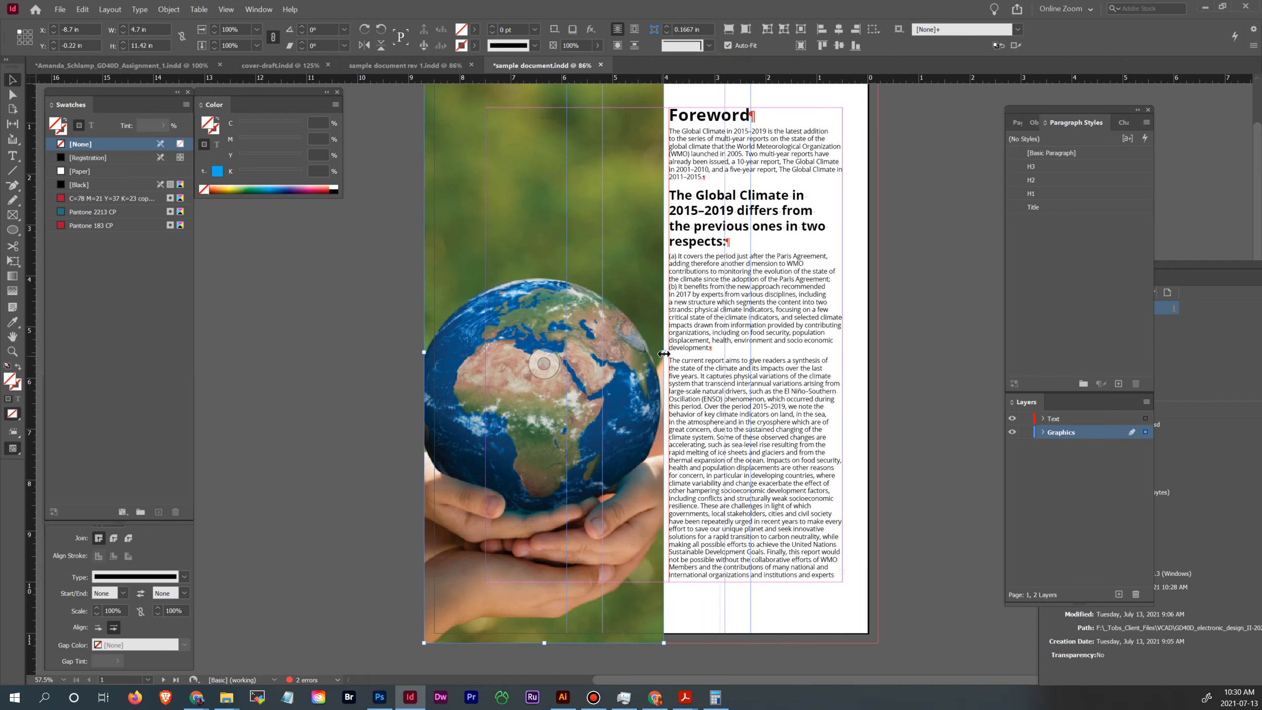
pyautogui.moveTo(664, 351); pyautogui.dragTo(614, 344)
# - Widen the Foreword text frame leftward to the column edge beside the narrowed image
pyautogui.click(697, 338)
pyautogui.click(903, 444)
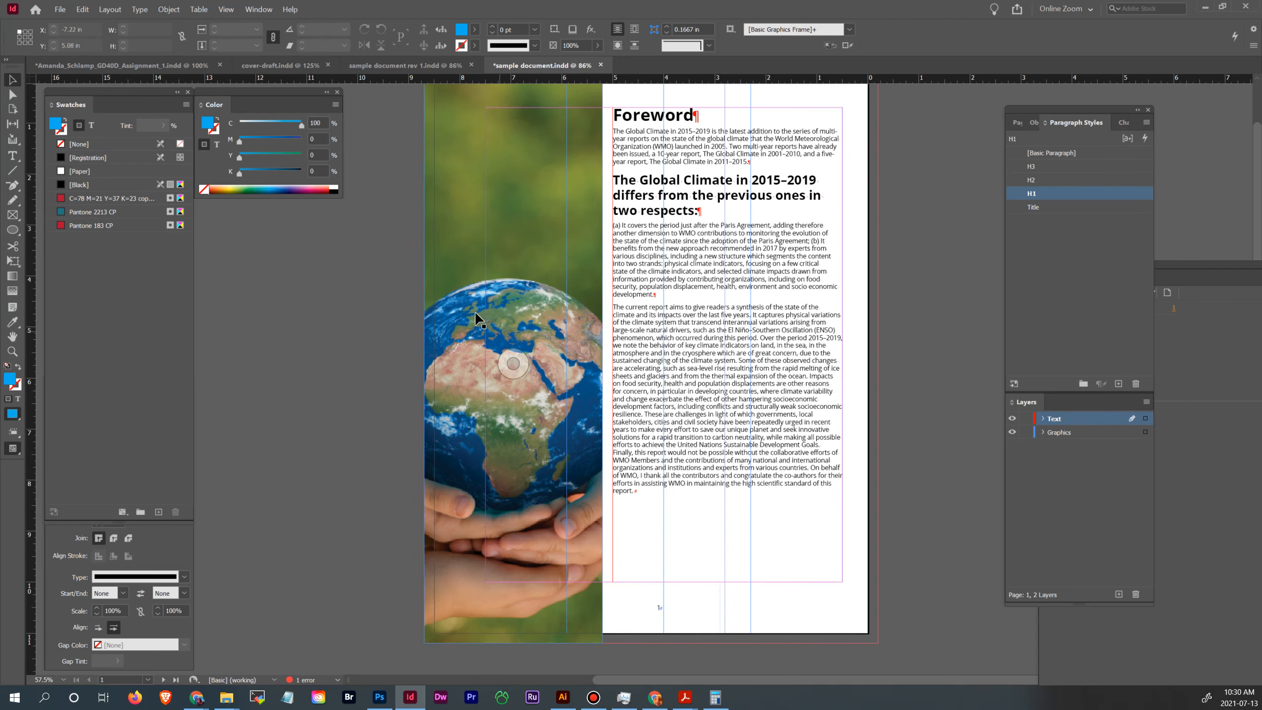
# - Select the globe image content inside its frame to check how far it extends beyond the crop
pyautogui.click(13, 96)
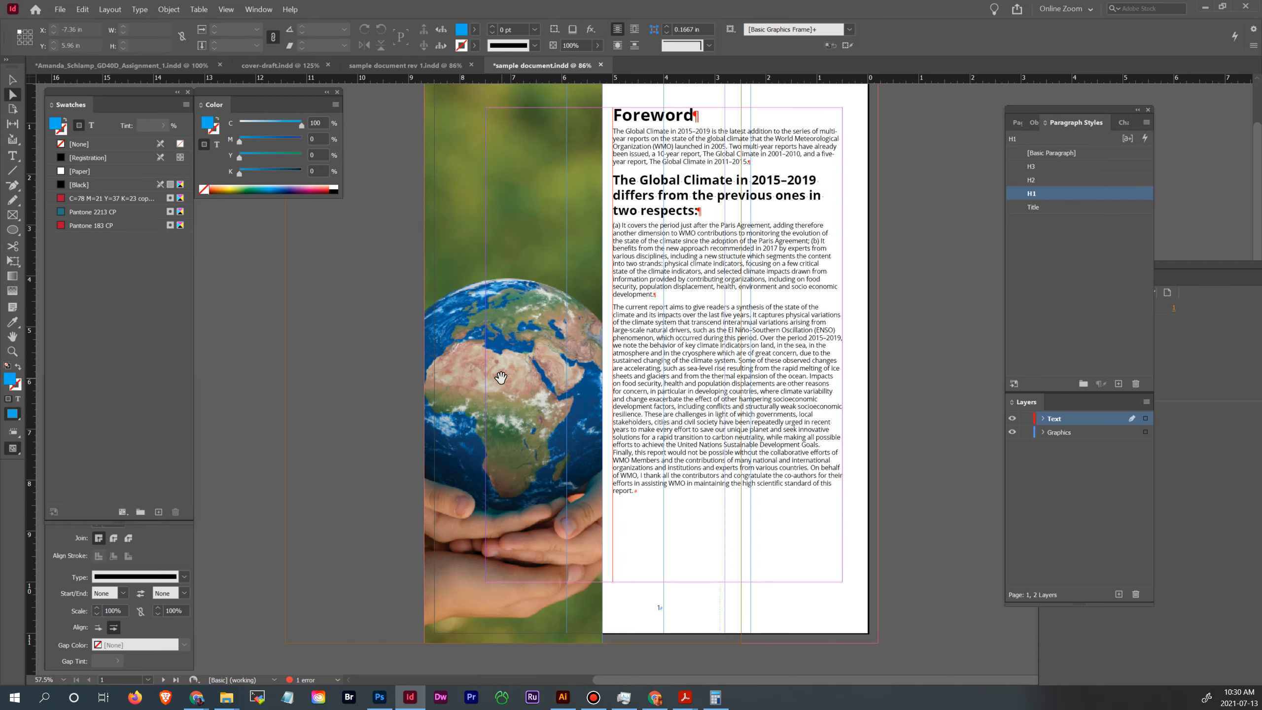
pyautogui.click(550, 389)
pyautogui.scroll(2, 550, 390)
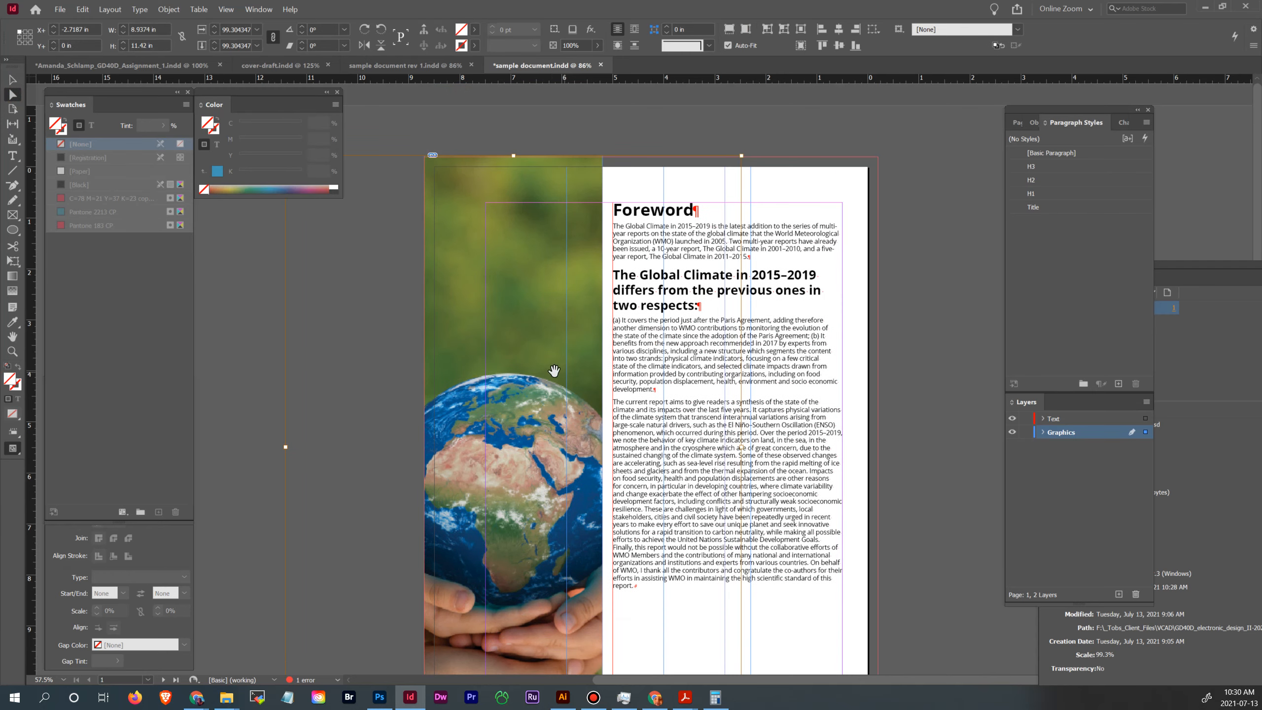
pyautogui.scroll(-2, 621, 355)
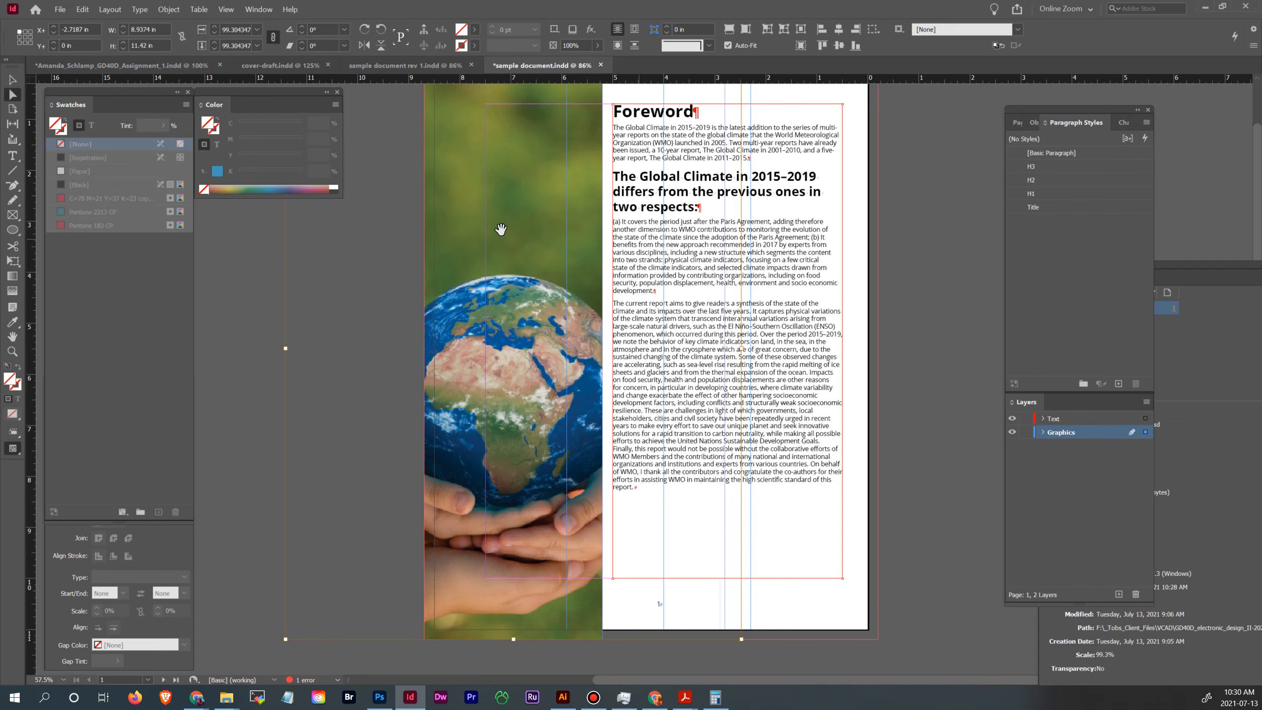
pyautogui.click(13, 80)
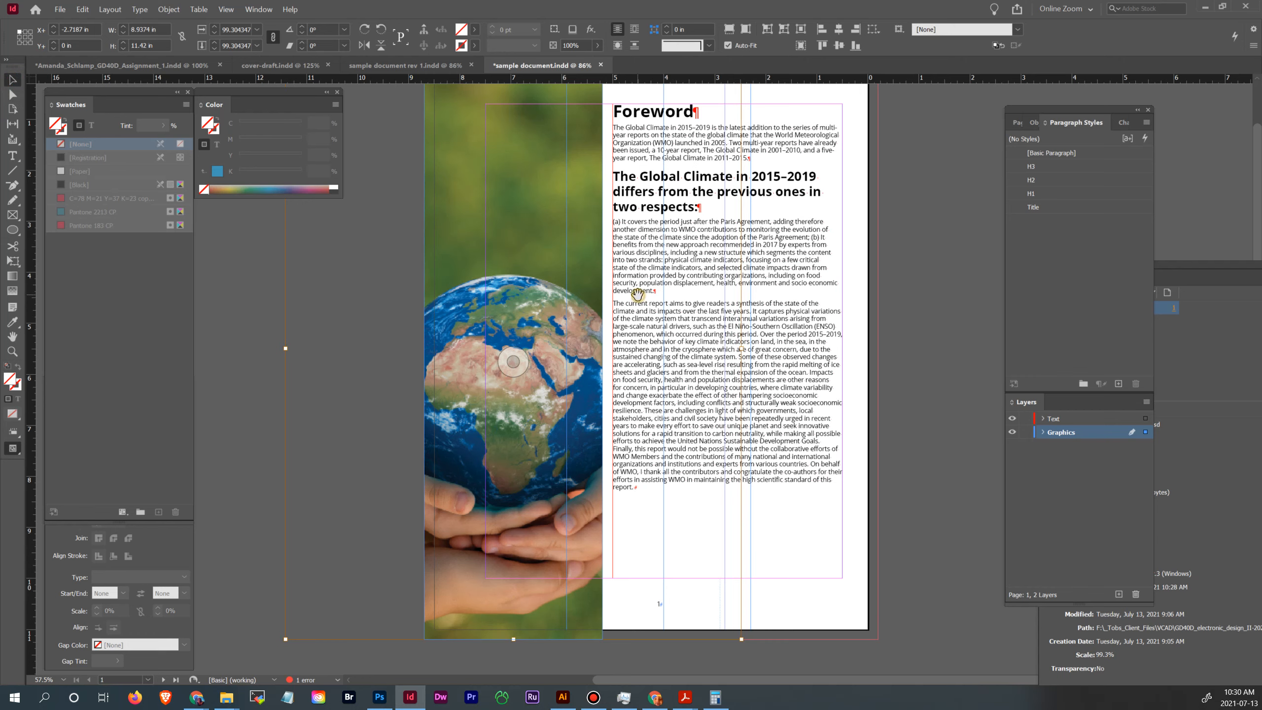
# - Set the tracking of the Foreword's last paragraph, starting "The current report aims", to 10
pyautogui.doubleClick(638, 294)
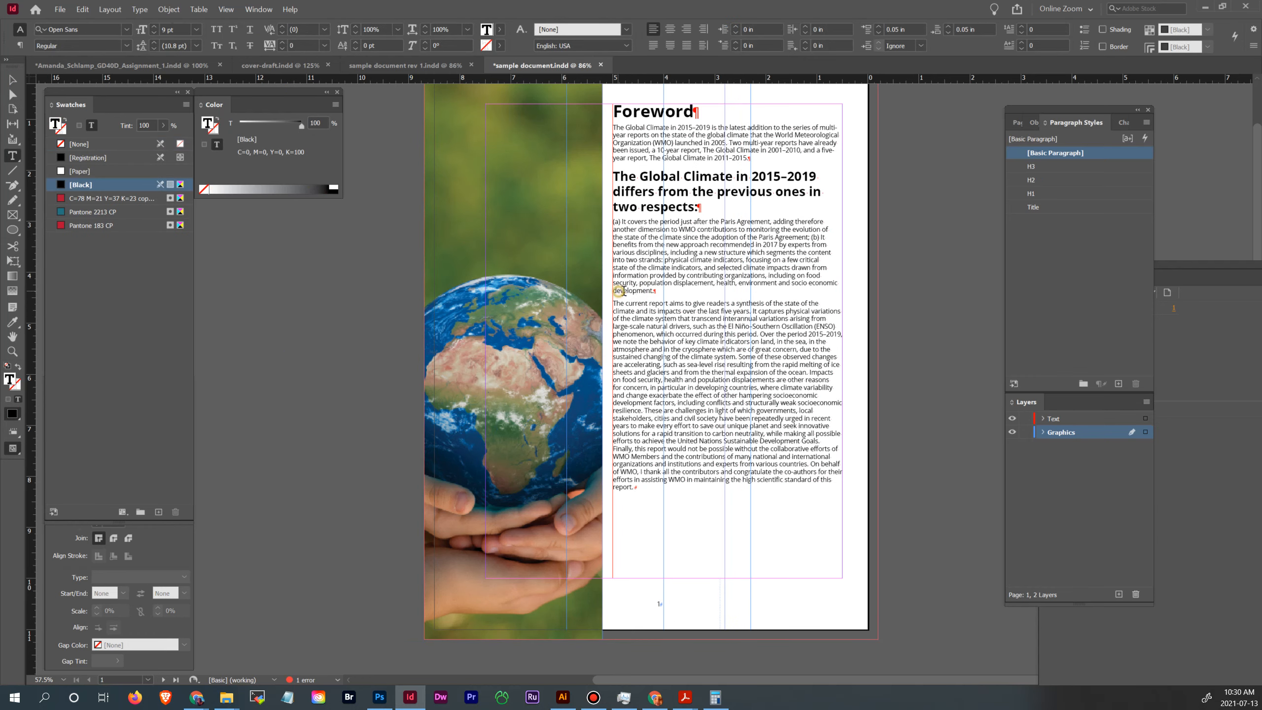
pyautogui.doubleClick(621, 291)
pyautogui.doubleClick(624, 486)
pyautogui.moveTo(614, 303); pyautogui.dragTo(732, 491)
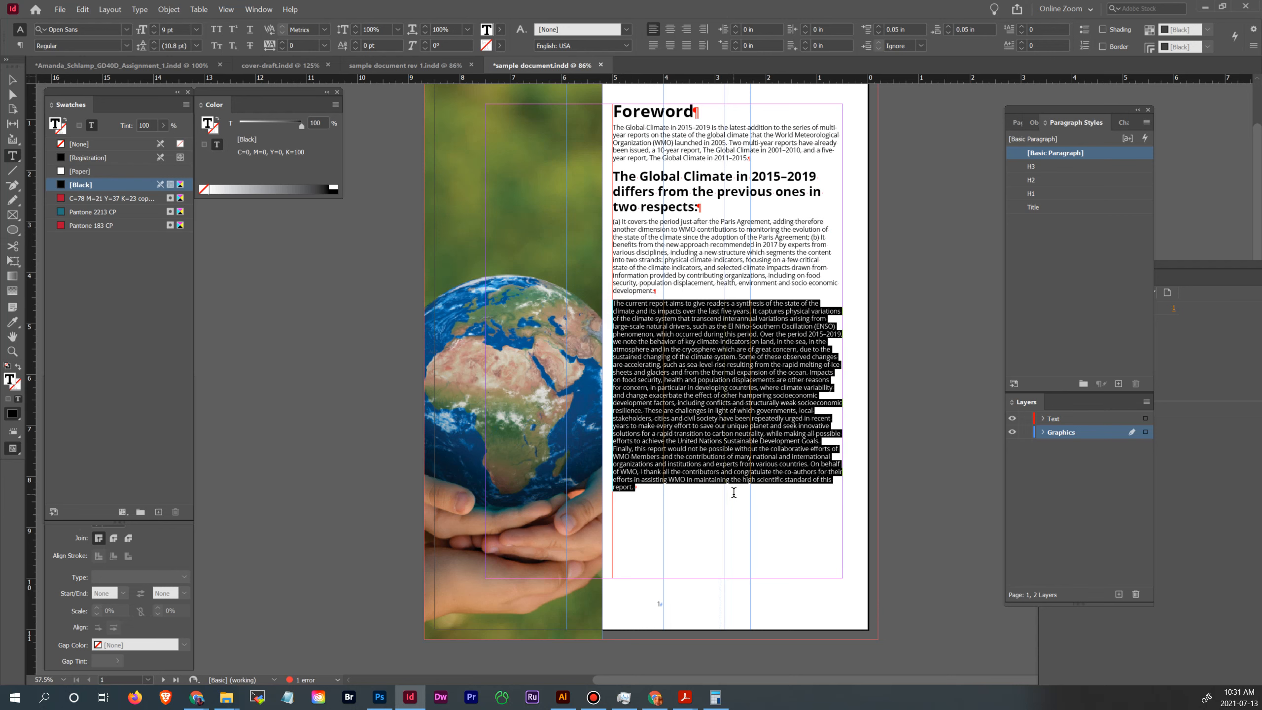
pyautogui.click(284, 49)
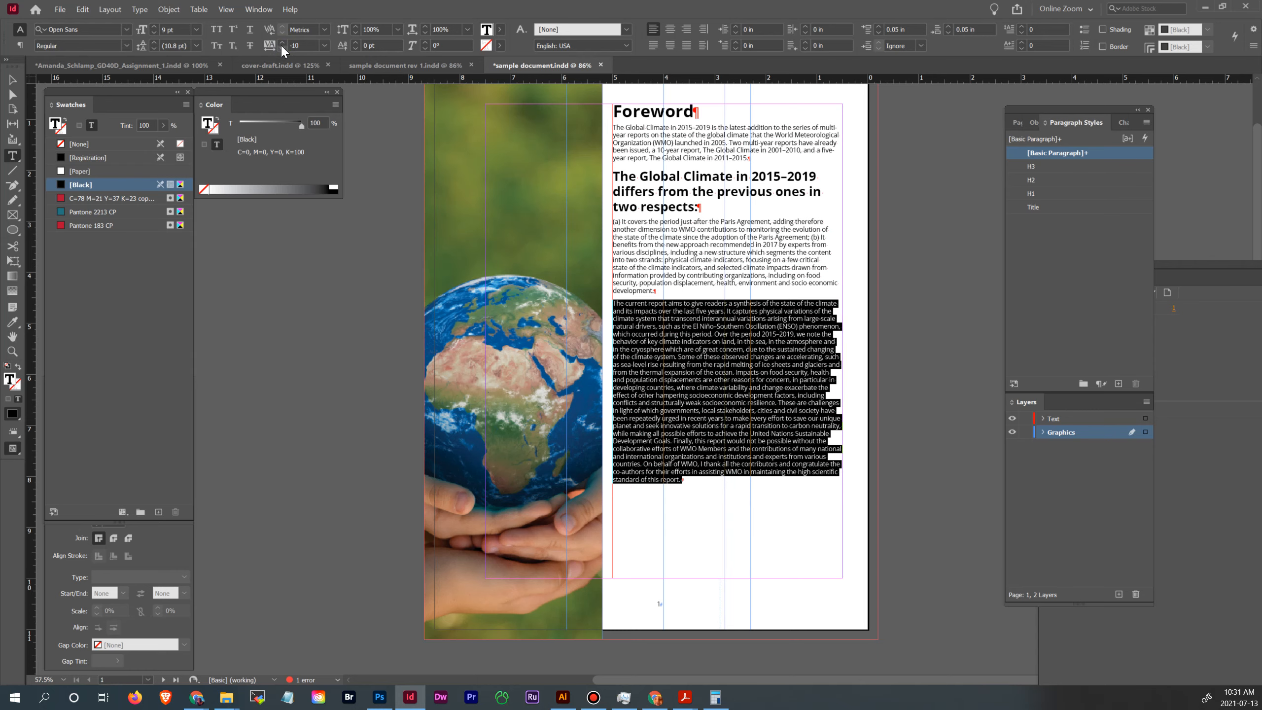
pyautogui.click(283, 42)
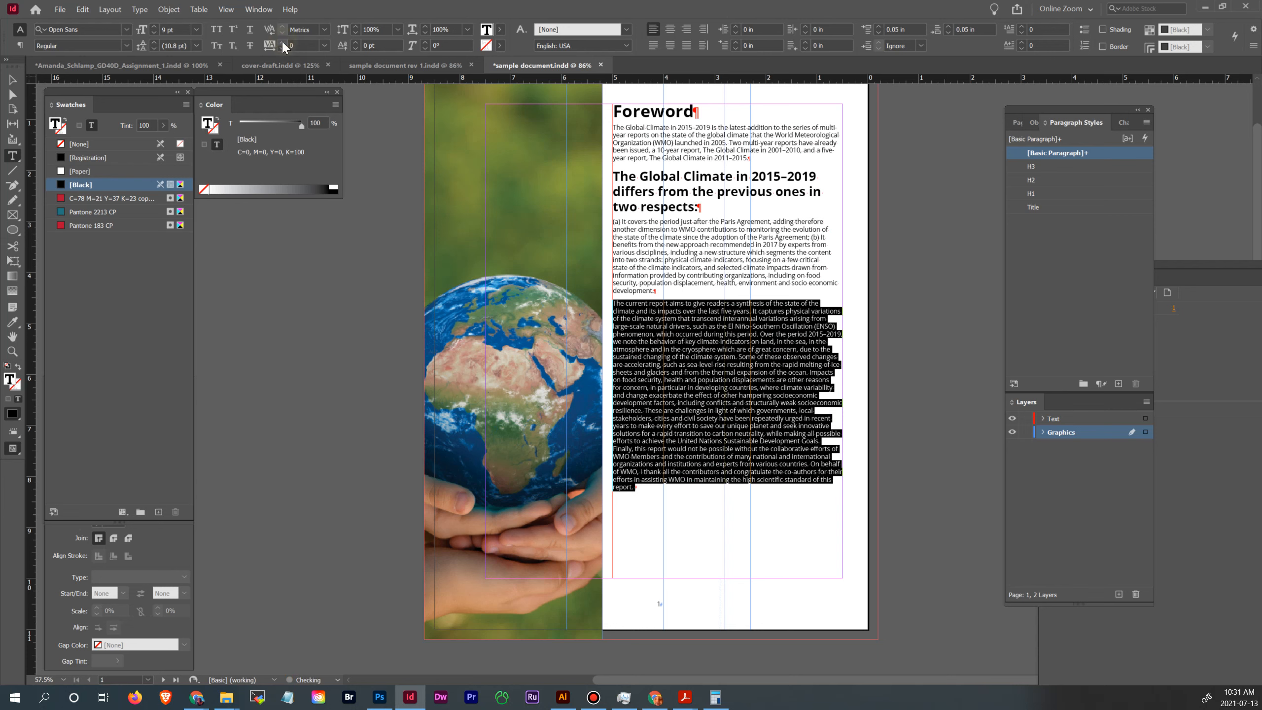
pyautogui.click(283, 42)
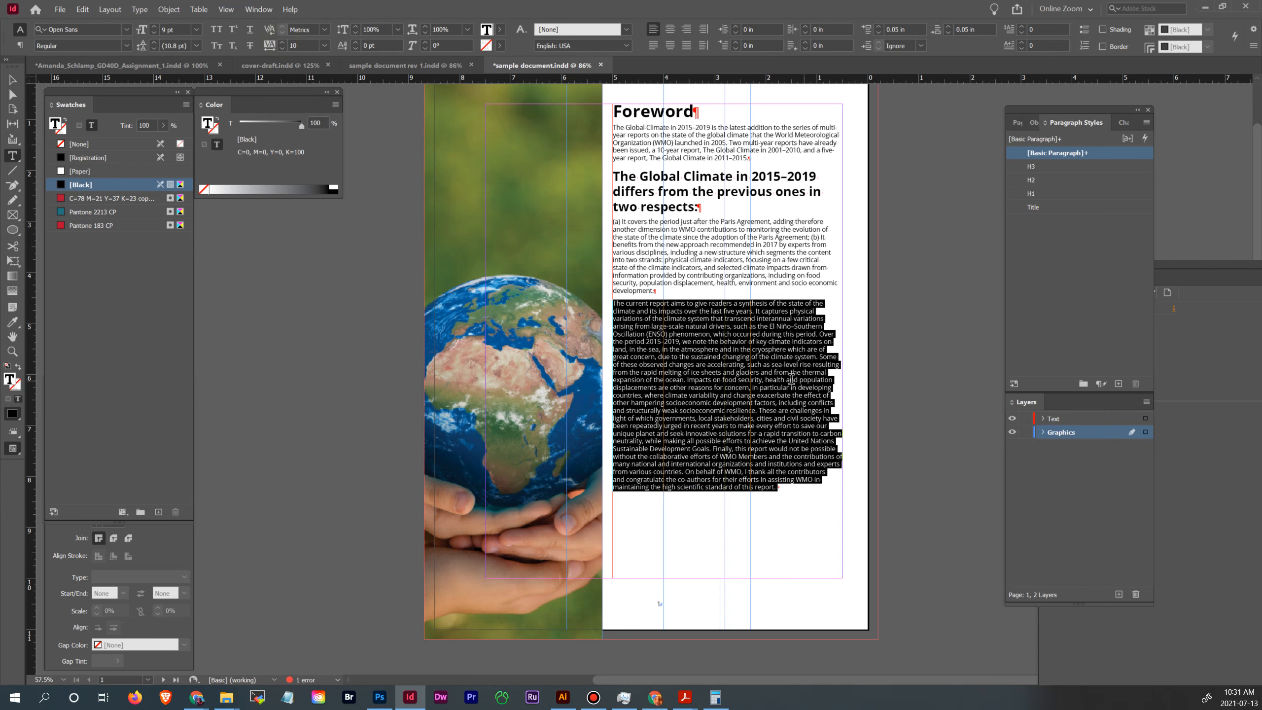
pyautogui.click(785, 469)
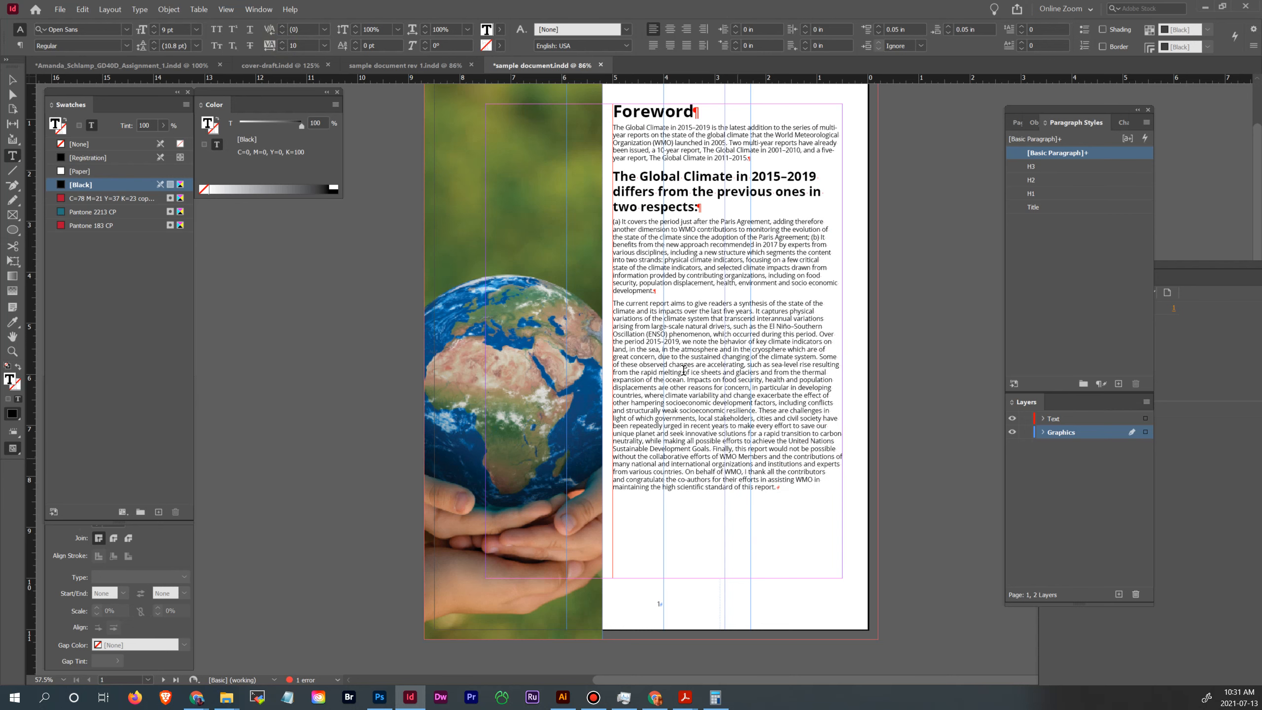
# - Set the tracking of the Foreword paragraph starting "(a) It covers the period" to 20
pyautogui.moveTo(614, 220); pyautogui.dragTo(722, 284)
pyautogui.click(282, 42)
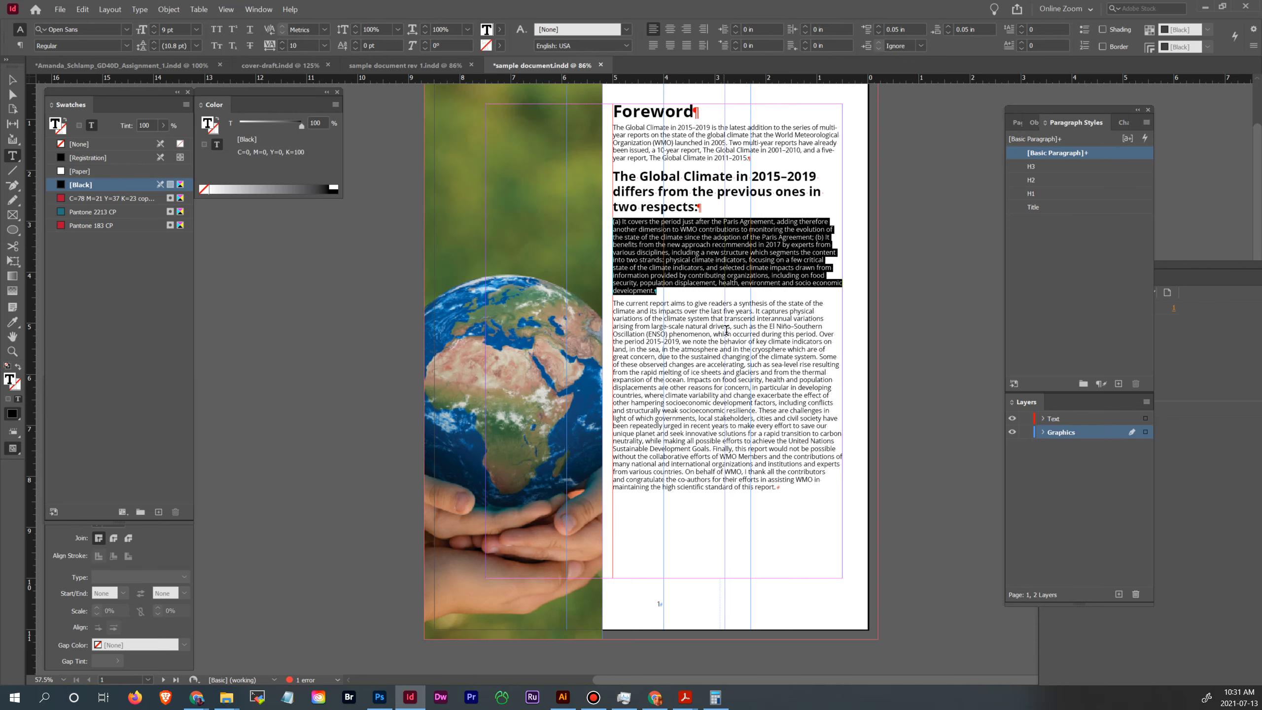
pyautogui.click(279, 41)
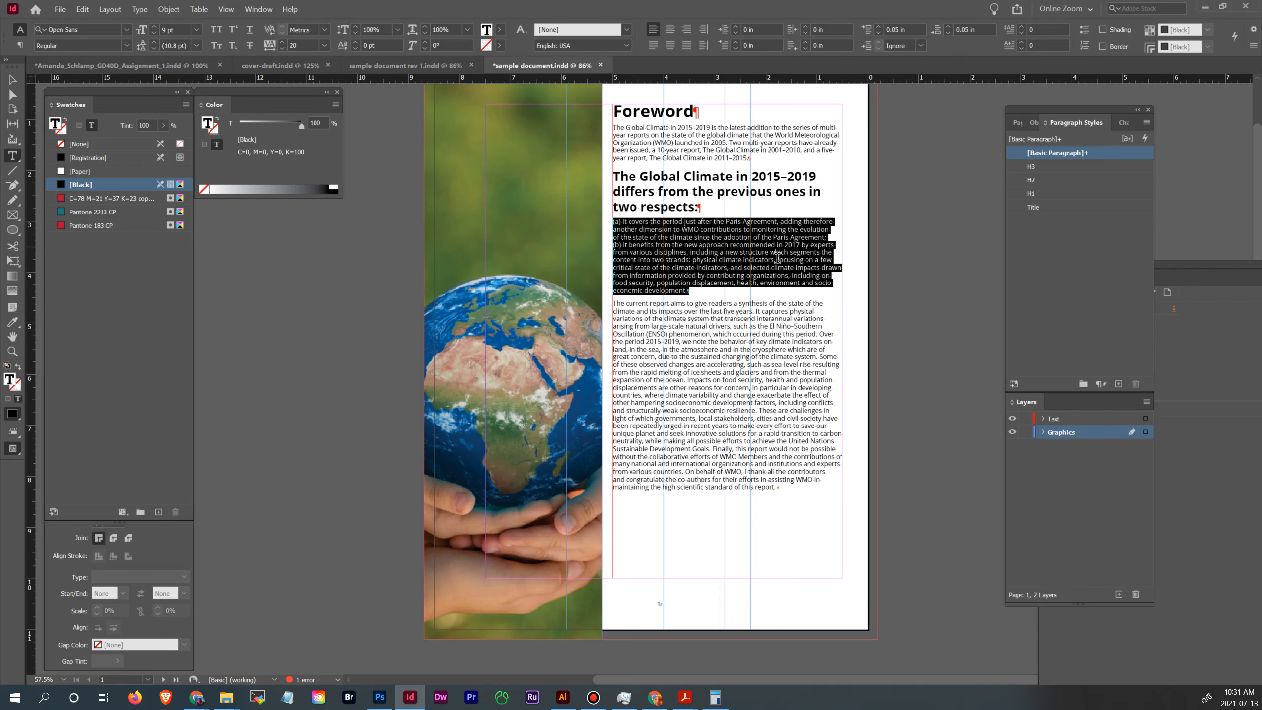
pyautogui.click(761, 346)
pyautogui.moveTo(711, 252); pyautogui.dragTo(724, 310)
pyautogui.click(742, 362)
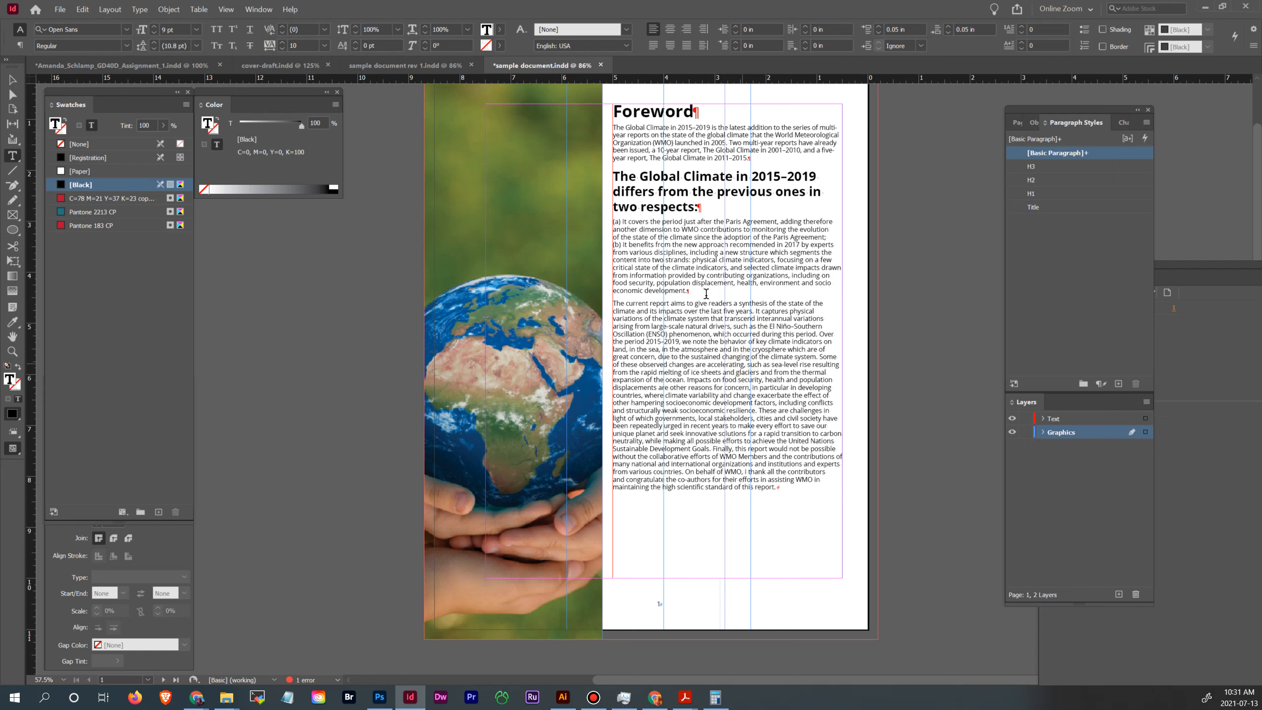
# - Tighten the tracking of the paragraph starting "(a) It covers the period" to -10
pyautogui.moveTo(612, 222); pyautogui.dragTo(689, 292)
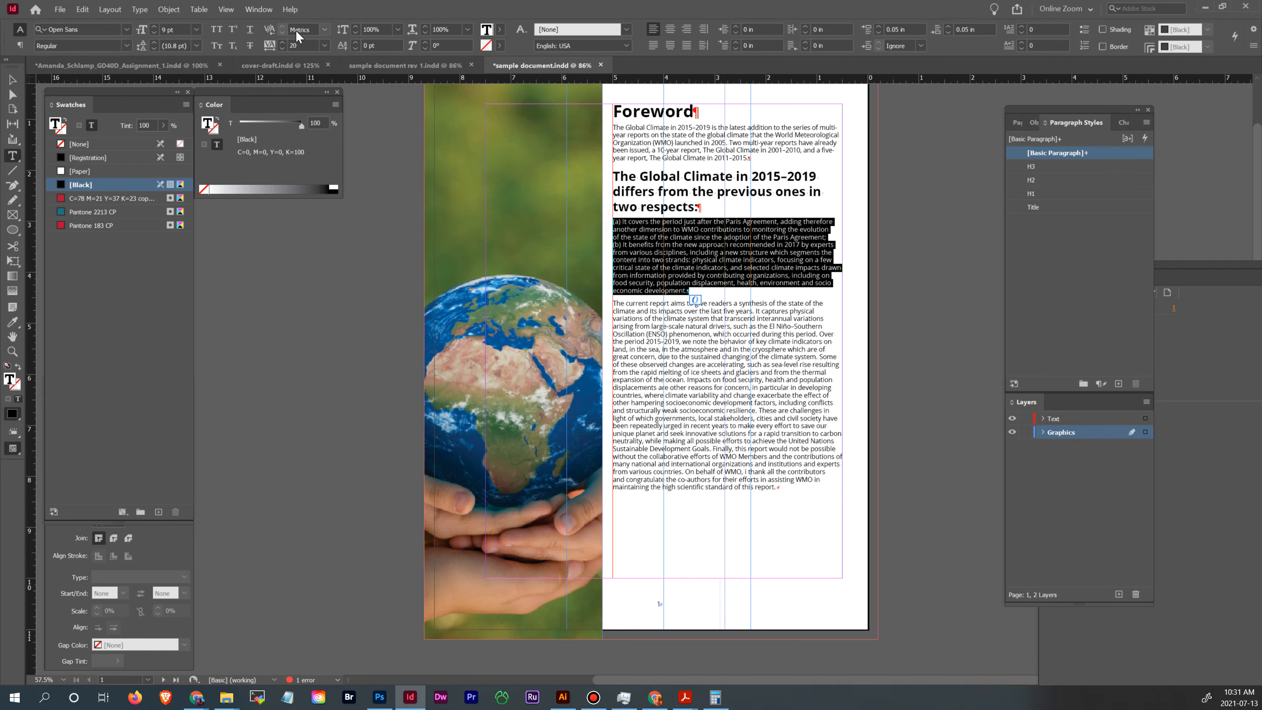
pyautogui.click(282, 46)
pyautogui.click(282, 46)
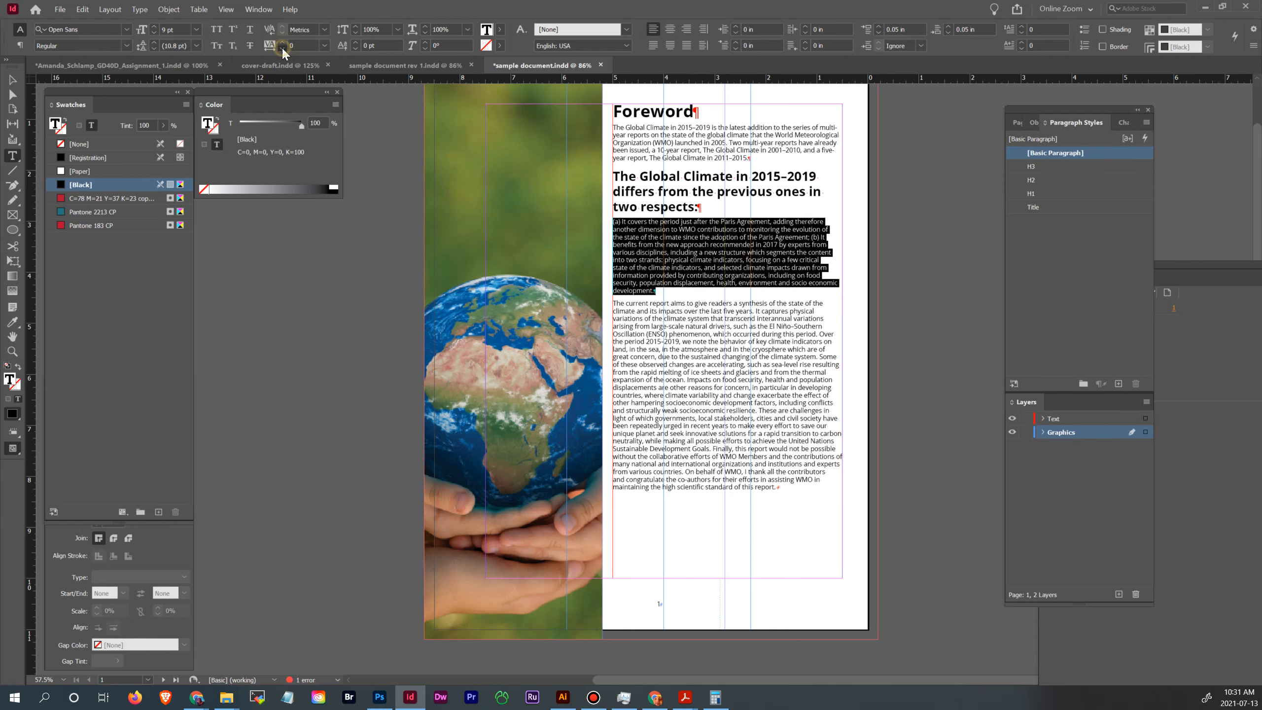
pyautogui.click(281, 46)
pyautogui.click(645, 343)
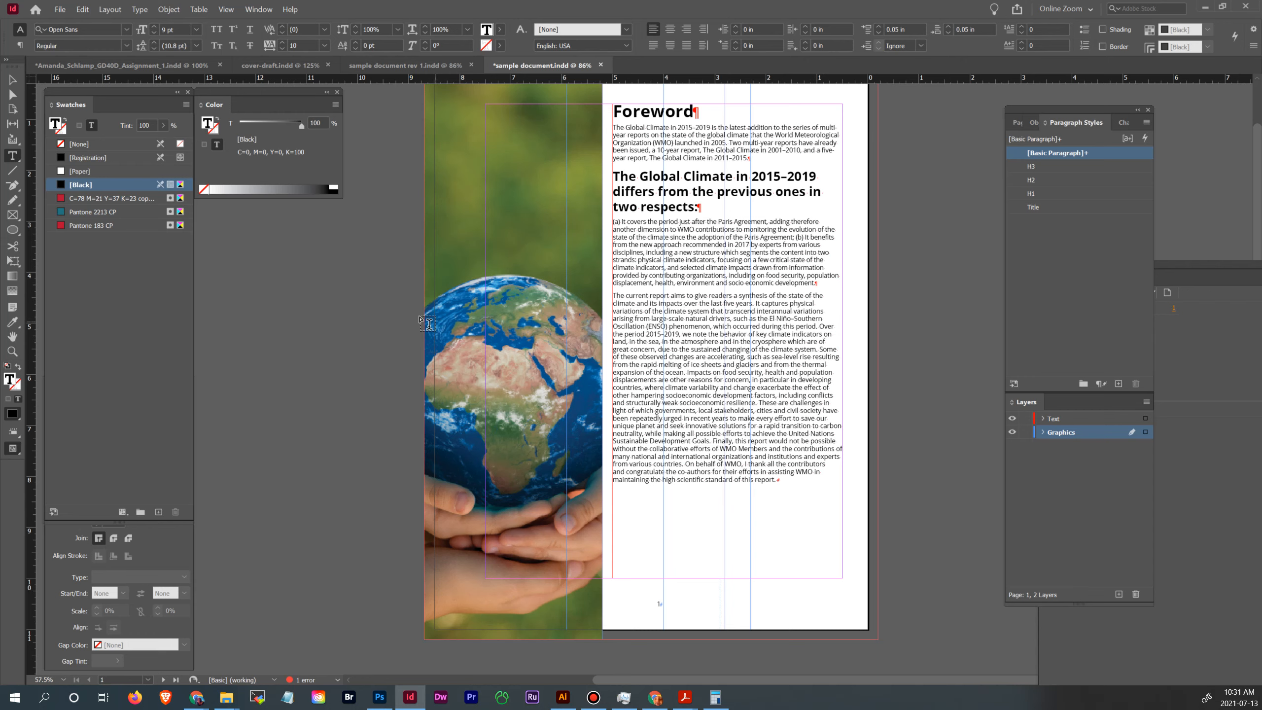
# - Adjust the globe image frame's top edge to the bleed line at Y -0.2 in, making the frame 11.4 in high
pyautogui.click(12, 79)
pyautogui.click(665, 351)
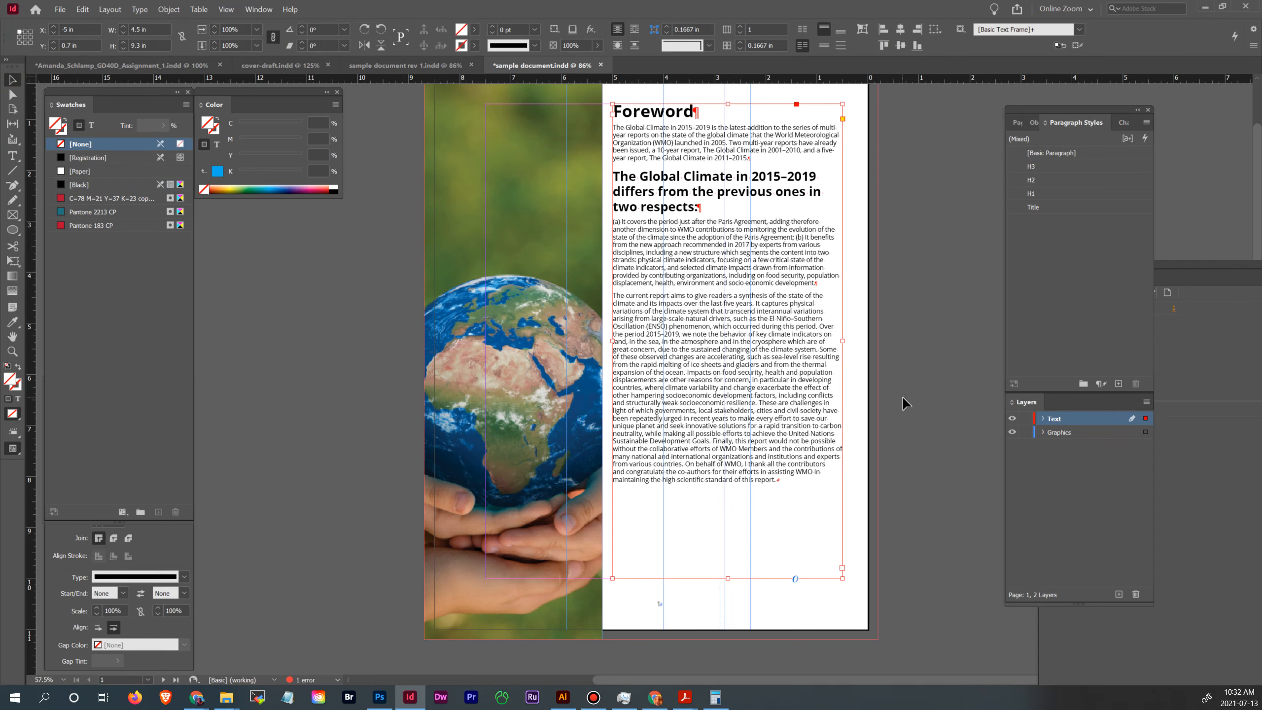
pyautogui.click(549, 310)
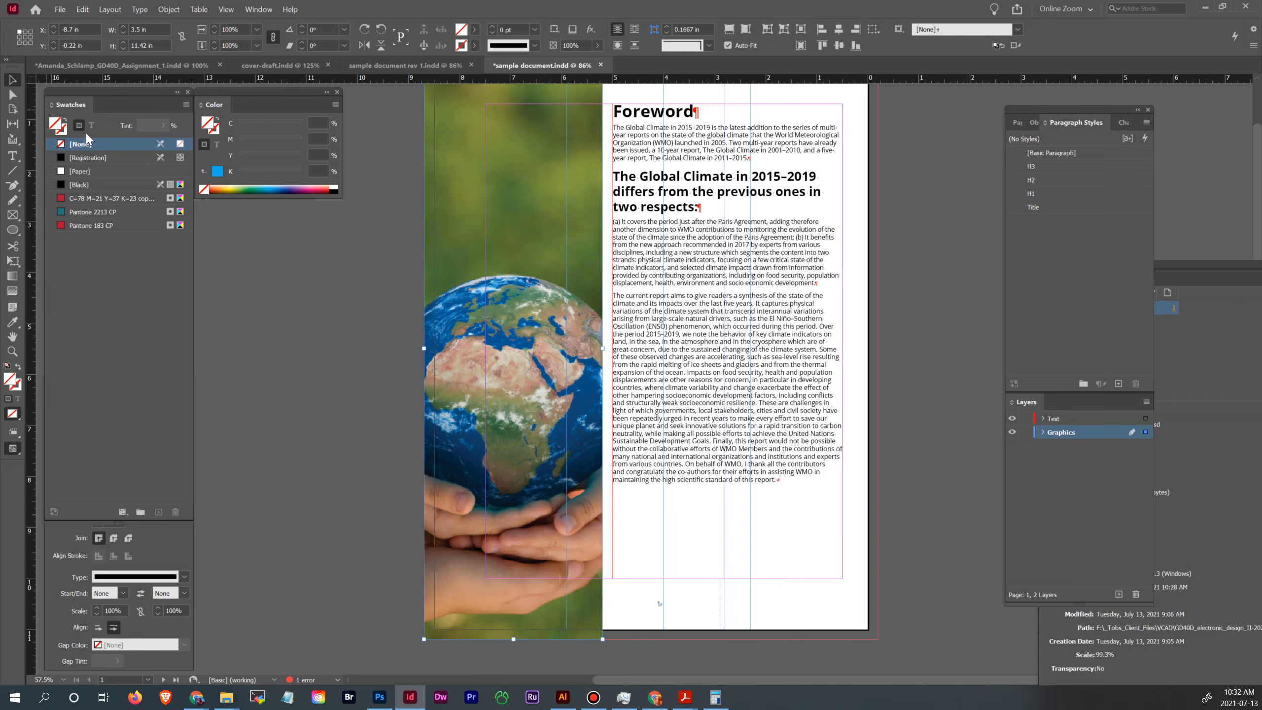
pyautogui.scroll(3, 805, 271)
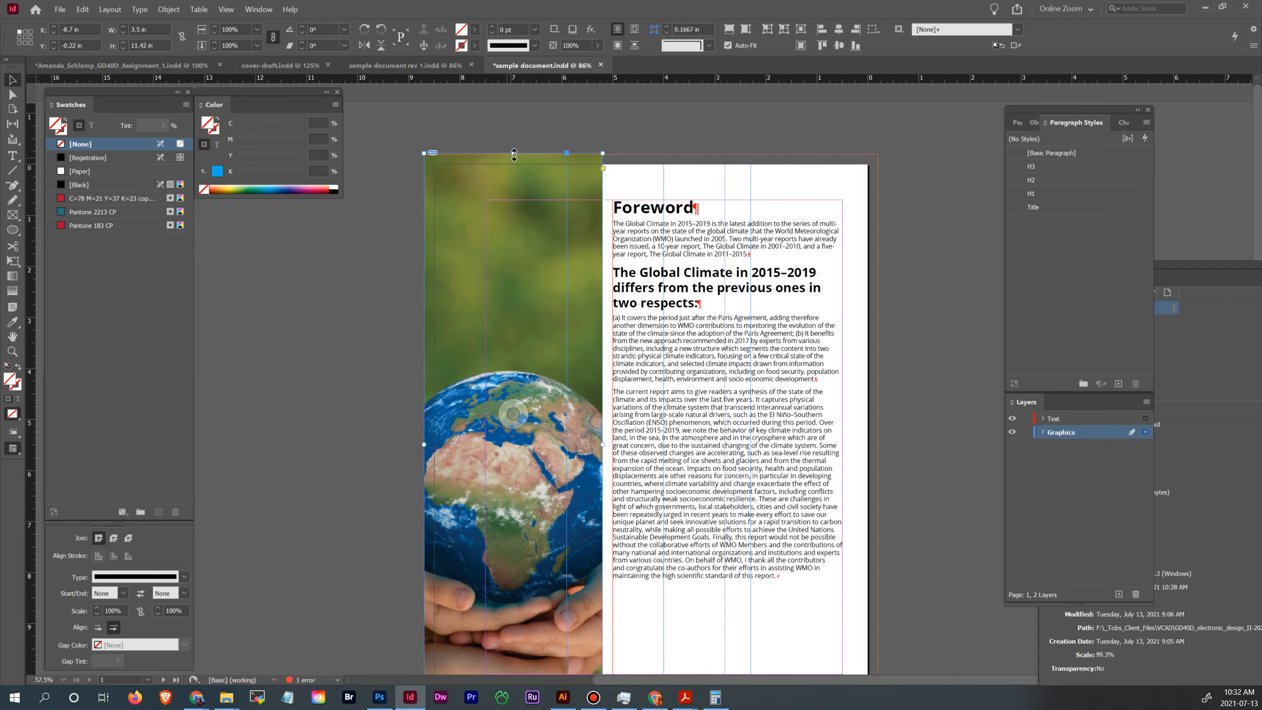
pyautogui.moveTo(515, 155); pyautogui.dragTo(515, 155)
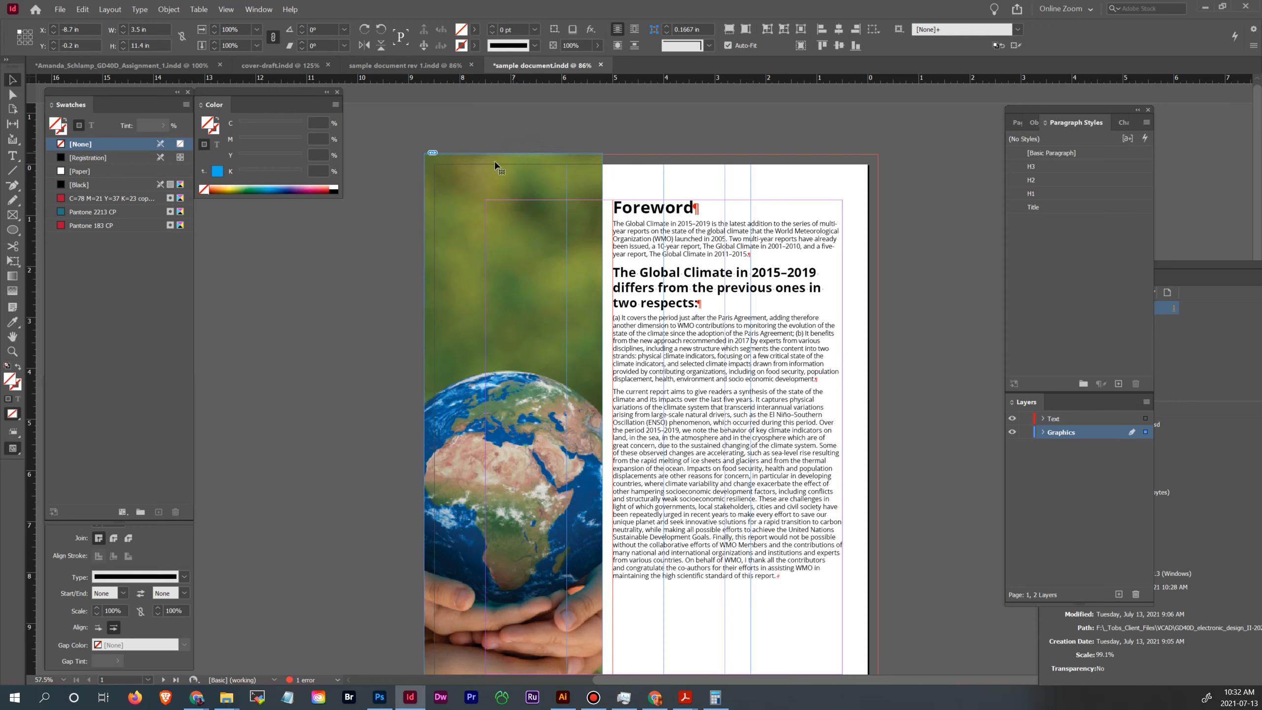
pyautogui.scroll(-5, 588, 293)
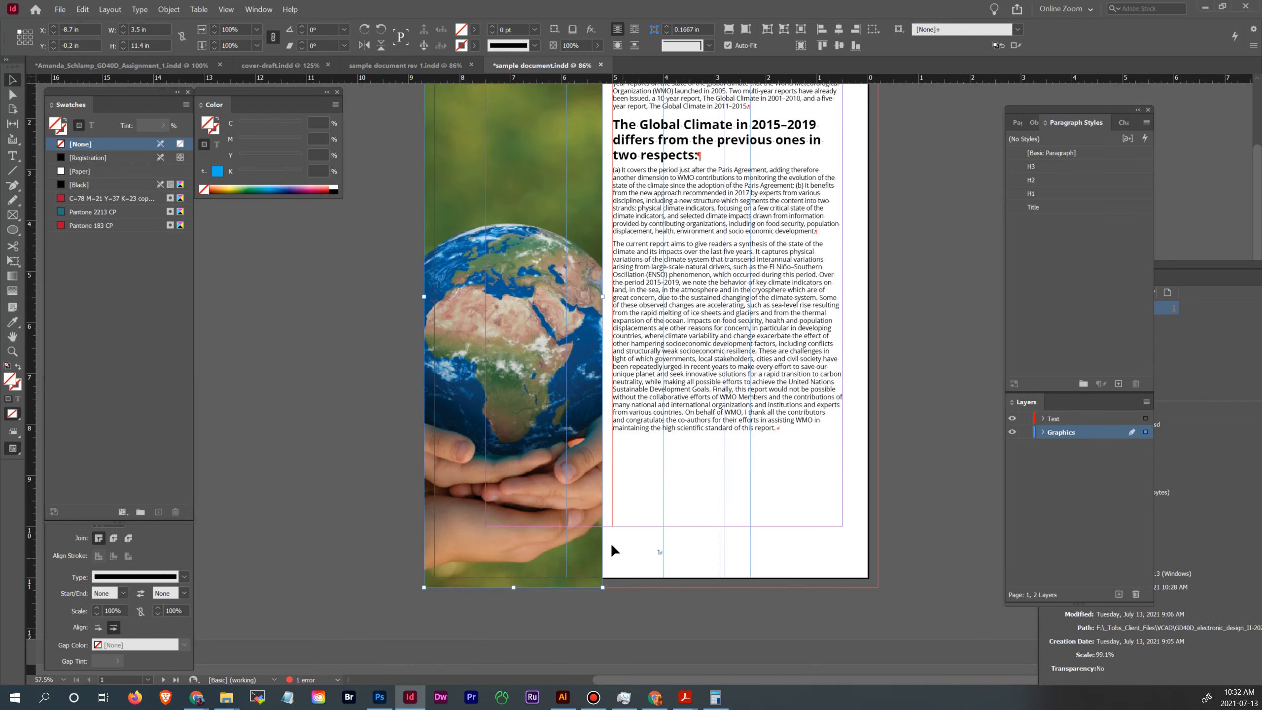
pyautogui.click(895, 370)
pyautogui.click(679, 296)
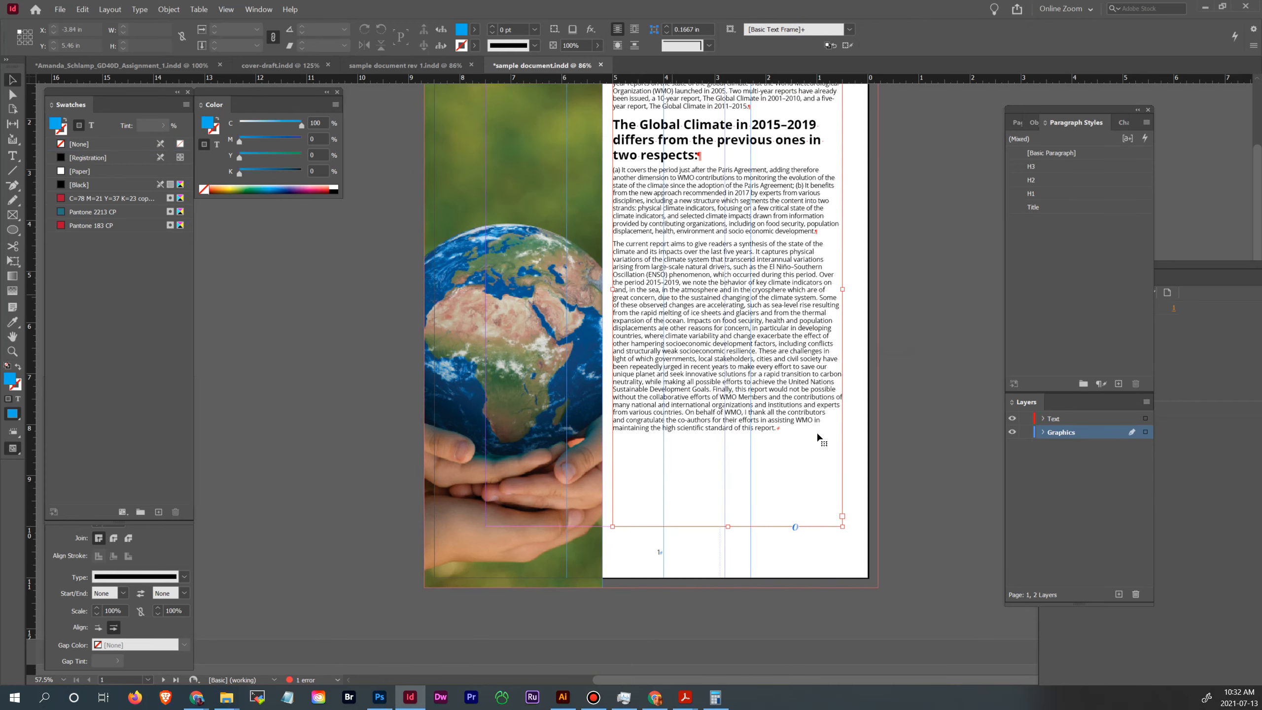
pyautogui.scroll(3, 903, 379)
pyautogui.click(903, 380)
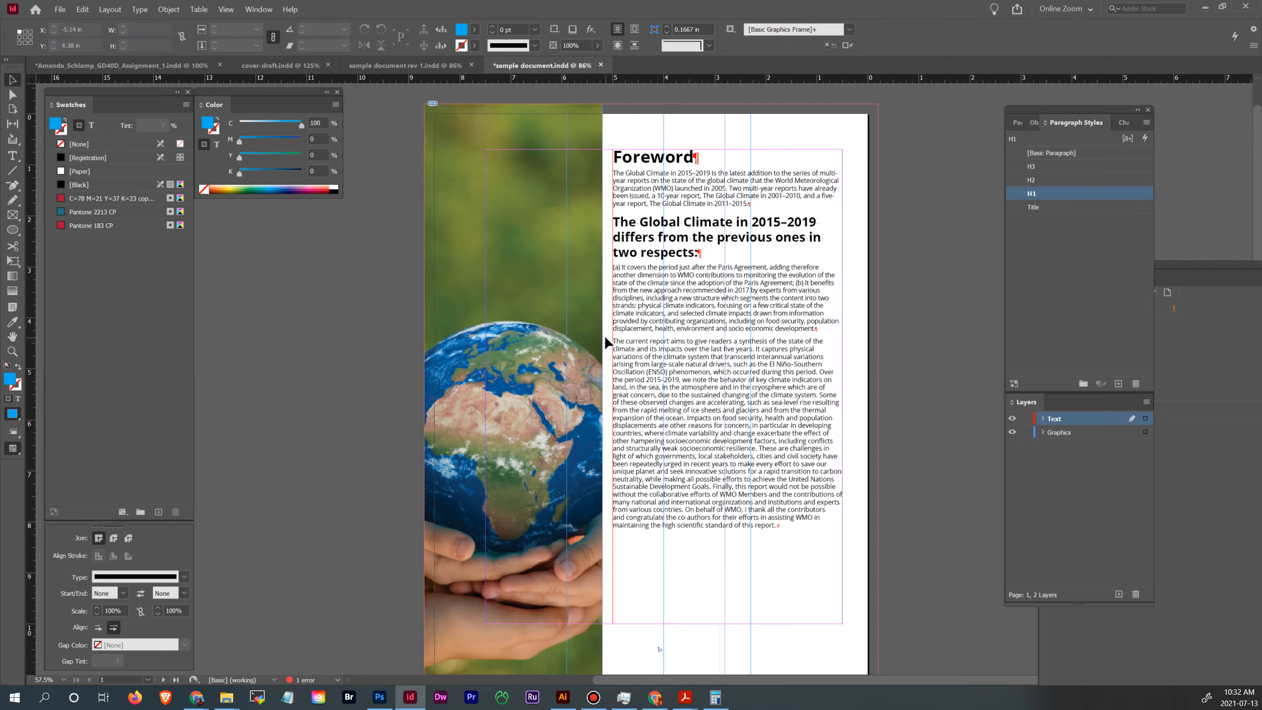
# - Go to the pages 2-3 spread and extend the two-column Foreword text frame down to the bottom margin, making it 7.3 in high
pyautogui.click(1015, 127)
pyautogui.doubleClick(1071, 271)
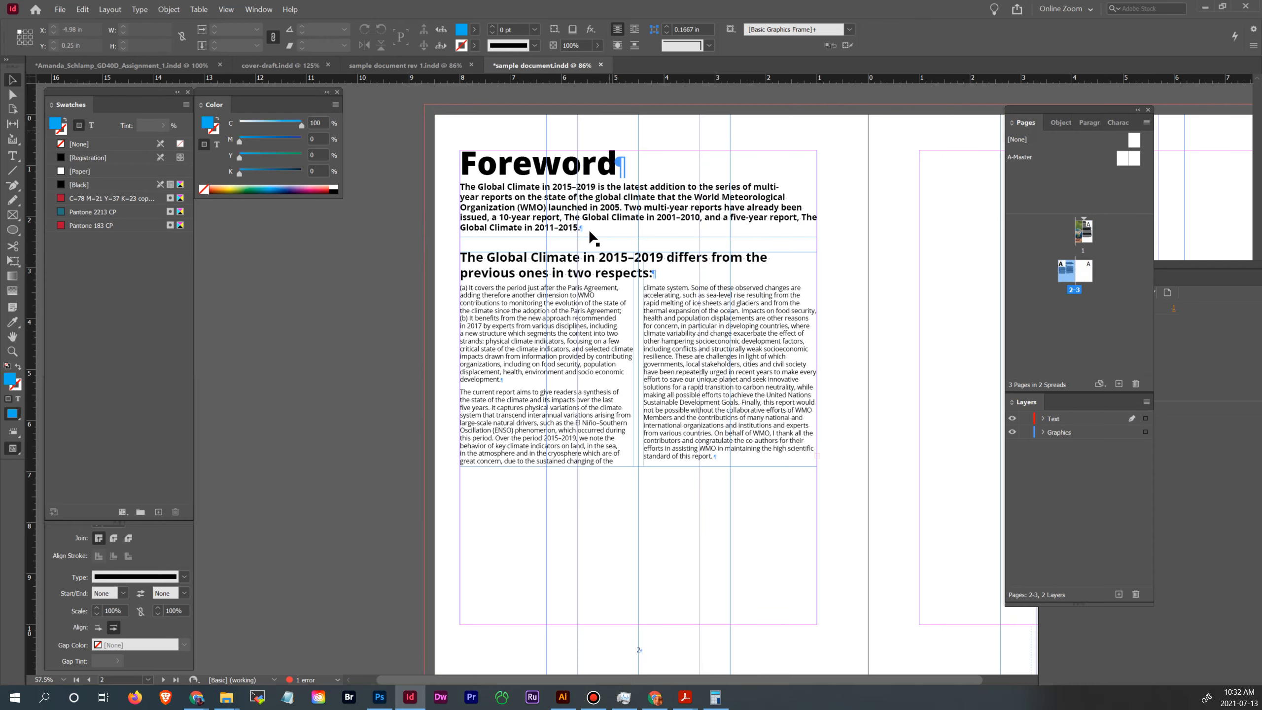
pyautogui.click(674, 374)
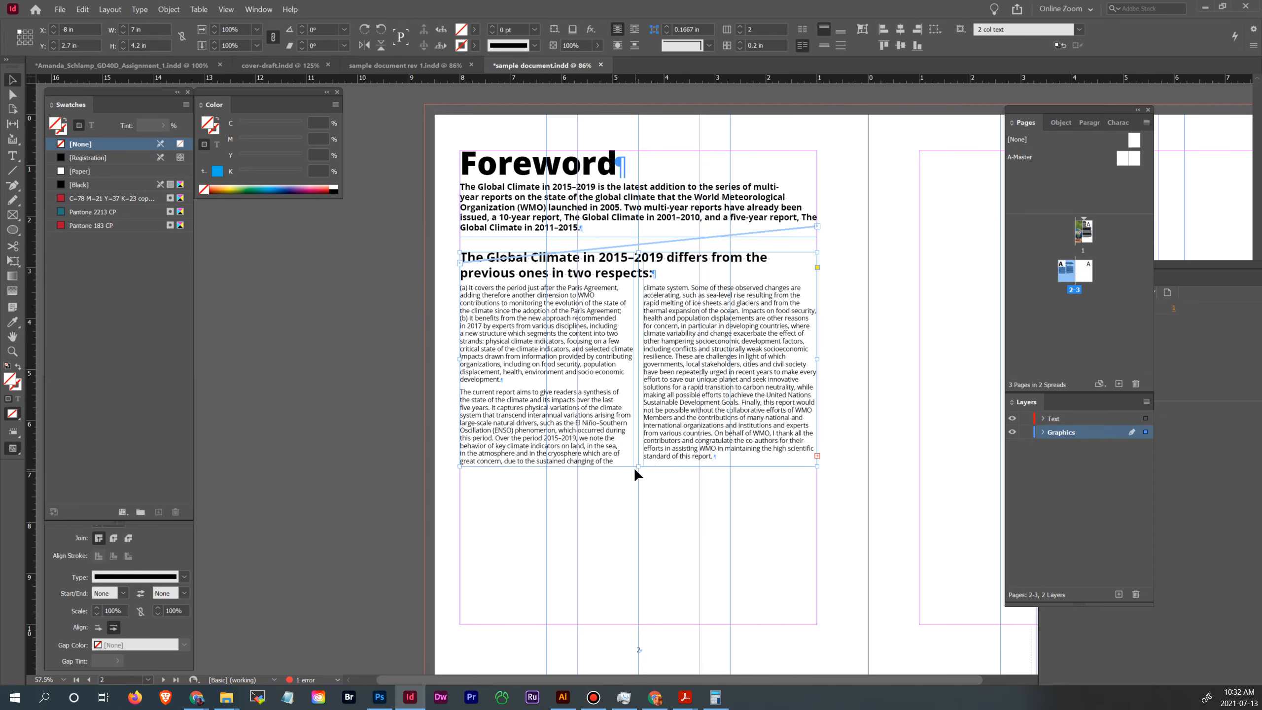
pyautogui.moveTo(641, 470); pyautogui.dragTo(637, 627)
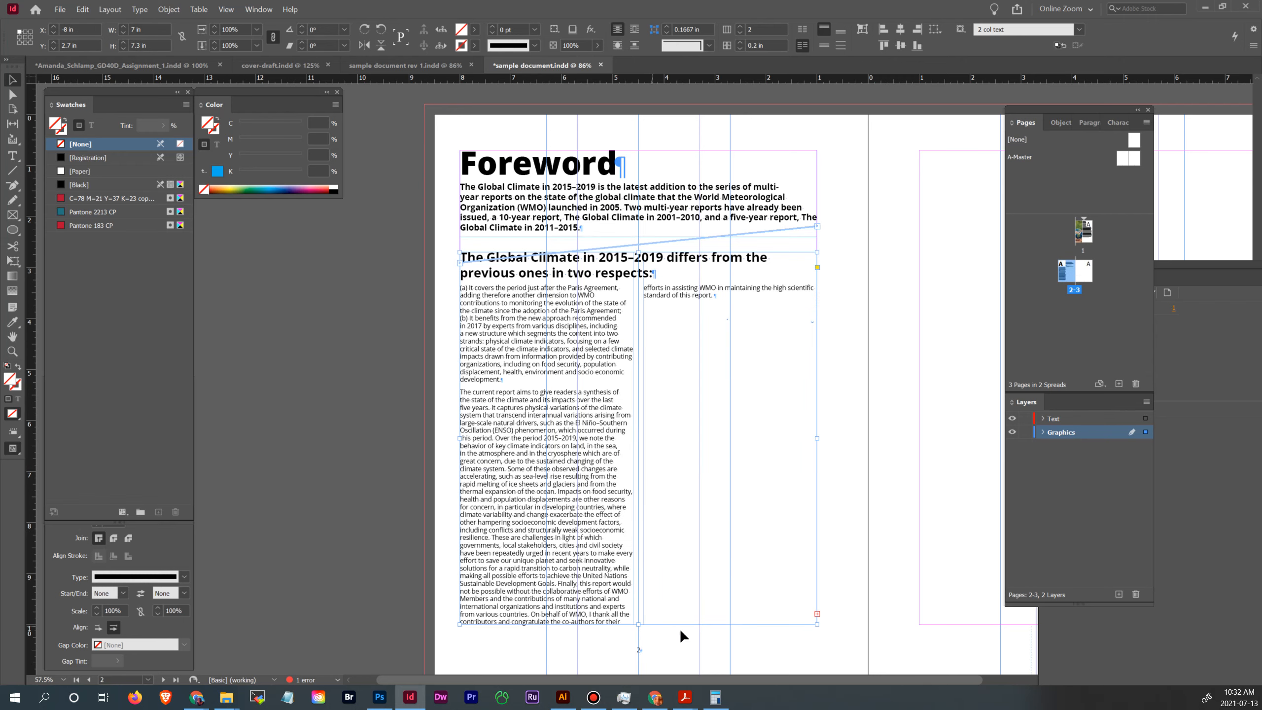
# - Delete the white 24 pt bold text below the end of the Foreword in the frame's second column
pyautogui.click(817, 614)
pyautogui.doubleClick(813, 324)
pyautogui.moveTo(649, 308); pyautogui.dragTo(823, 320)
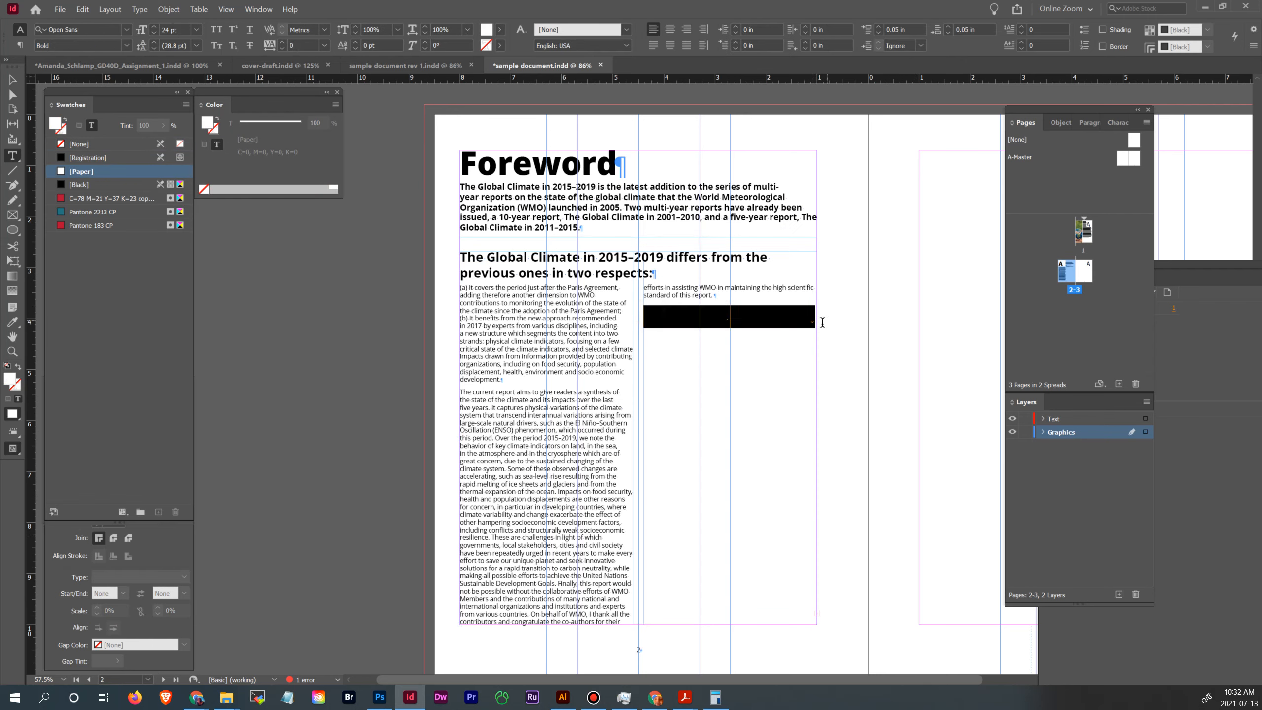
pyautogui.moveTo(783, 406); pyautogui.dragTo(796, 331)
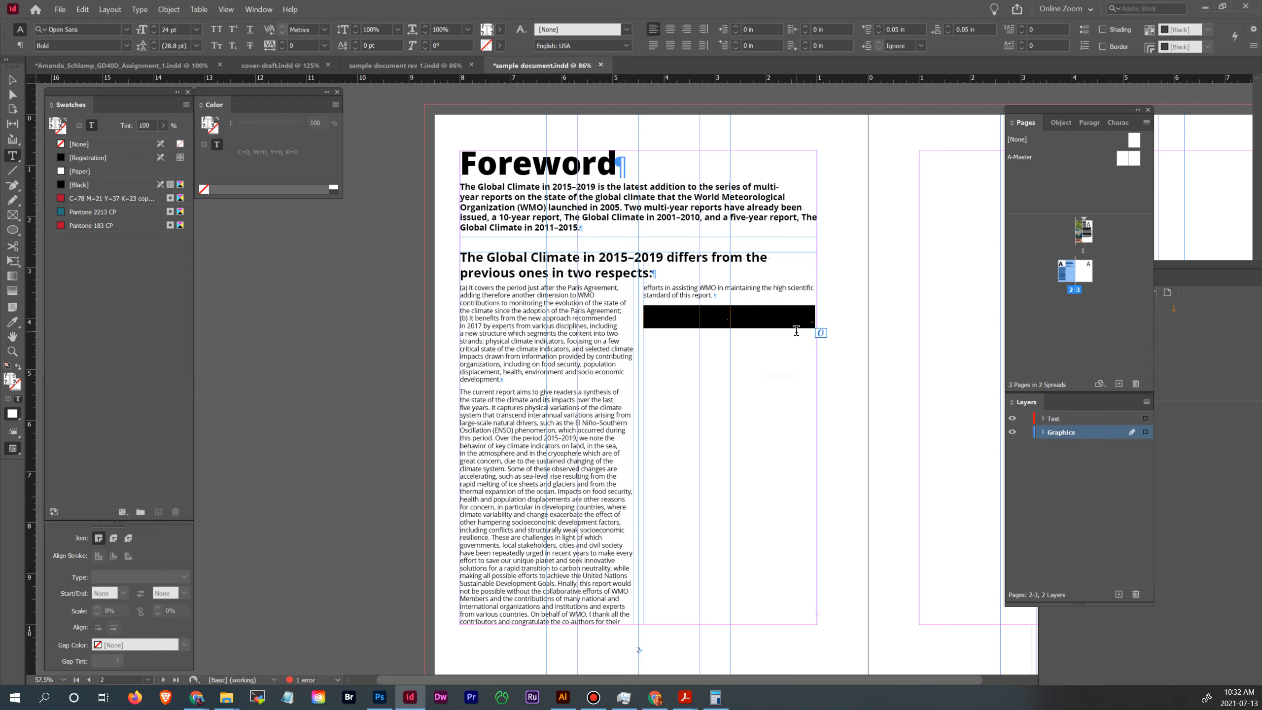
pyautogui.press('BackSpace')
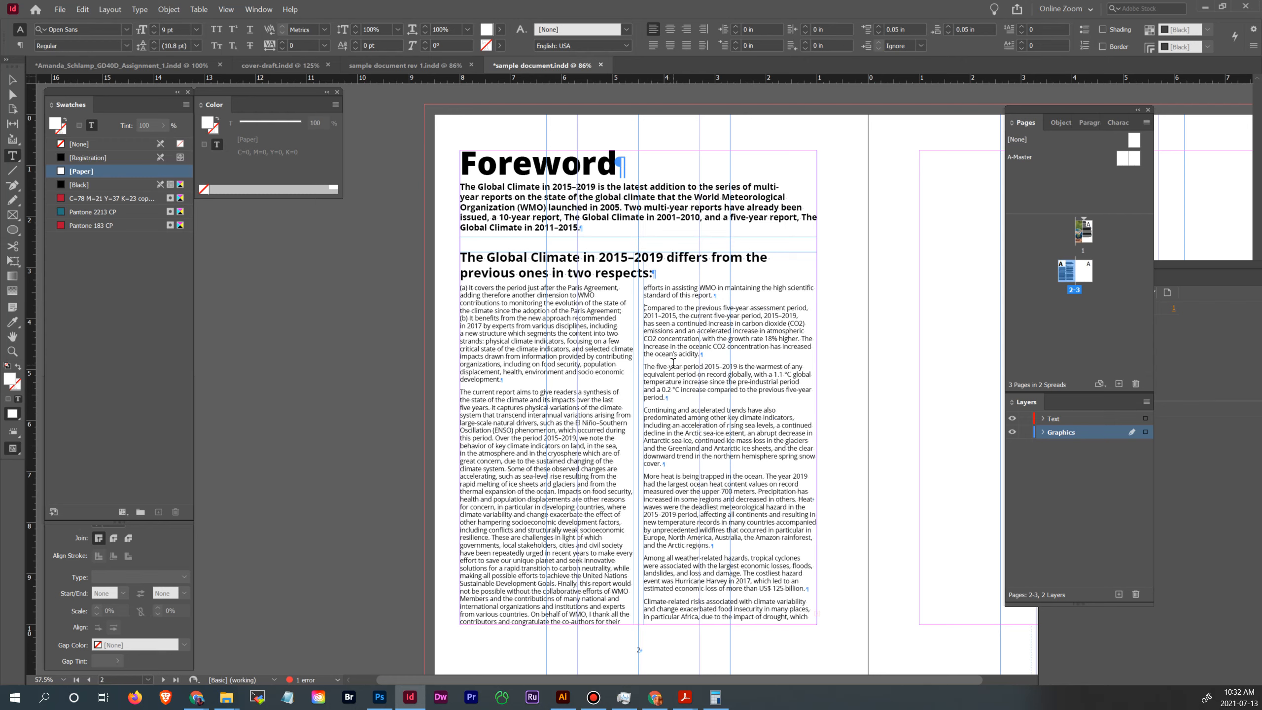
# - Delete the entire story from the threaded text frames on page 2, keeping the empty frames
pyautogui.click(587, 208)
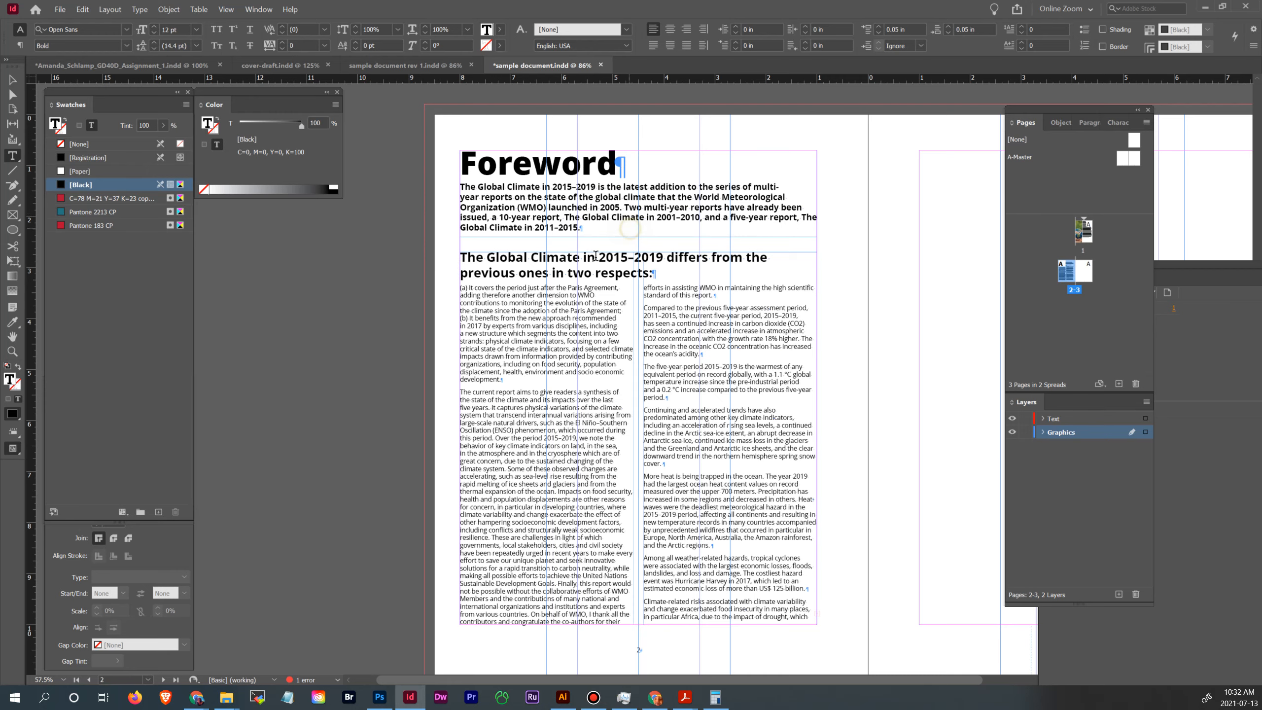
pyautogui.click(665, 381)
pyautogui.hotkey('ctrl', 'a')
pyautogui.press('BackSpace')
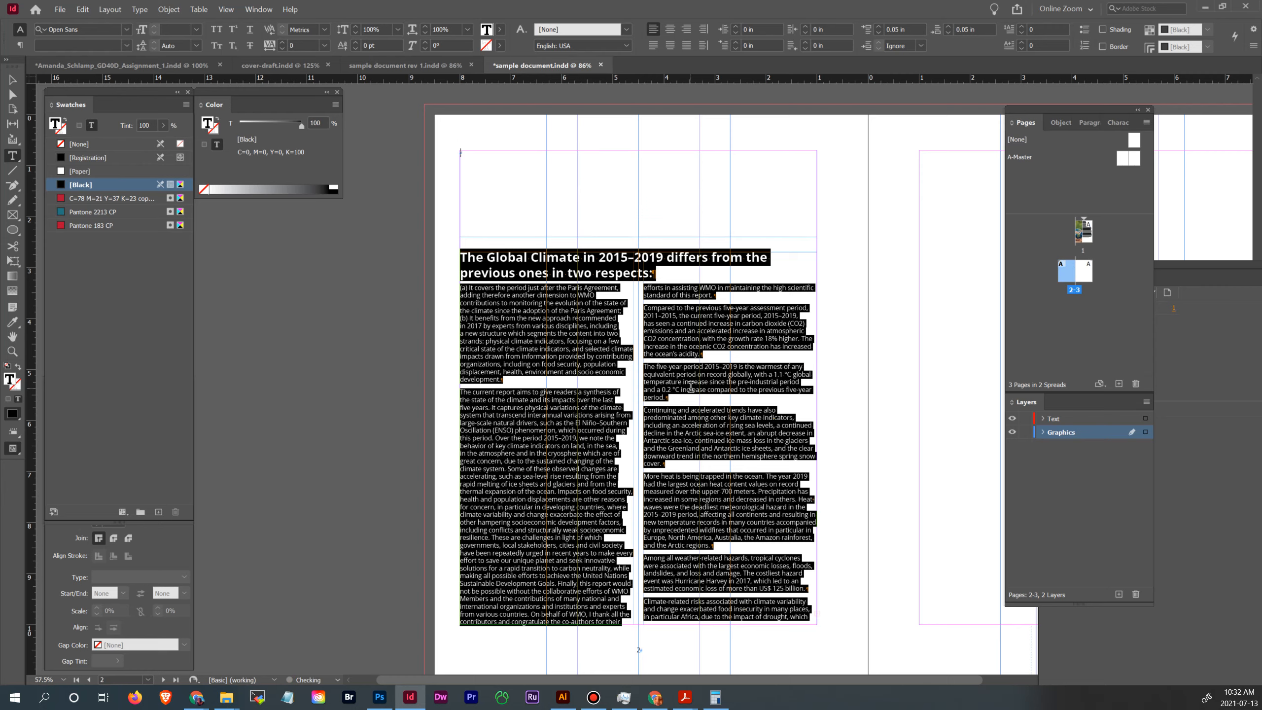
pyautogui.click(12, 79)
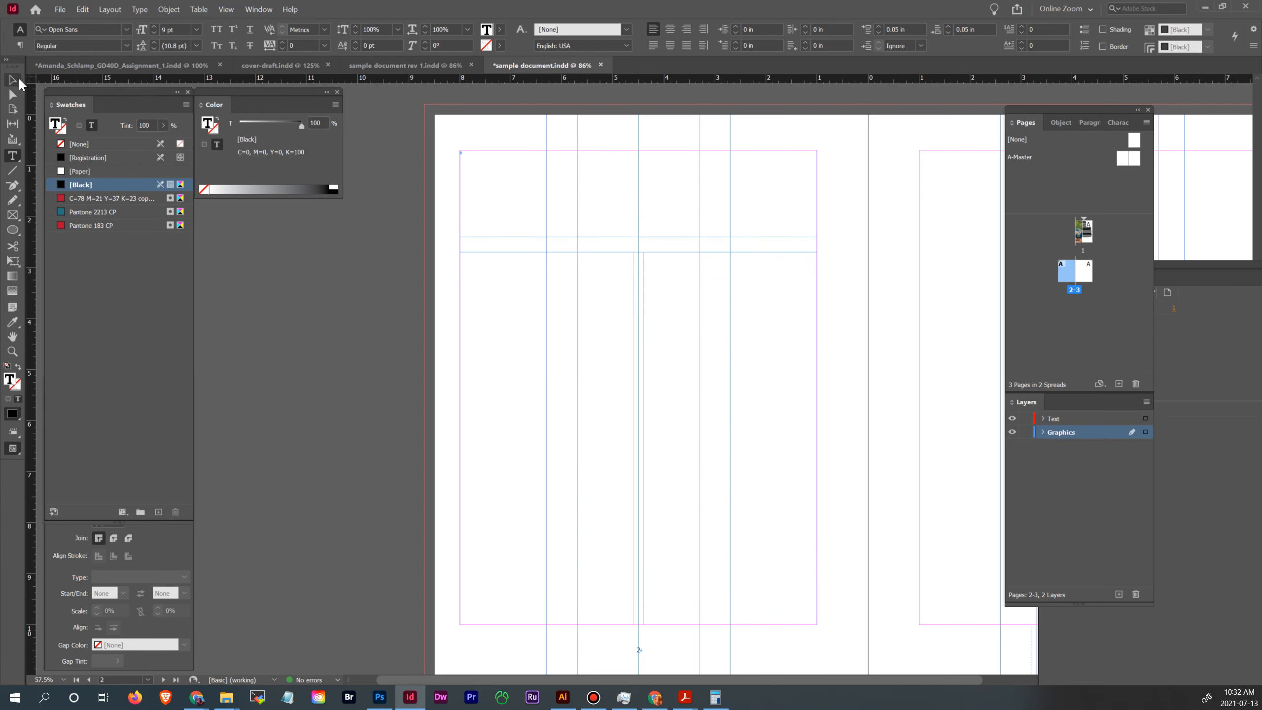
pyautogui.click(586, 174)
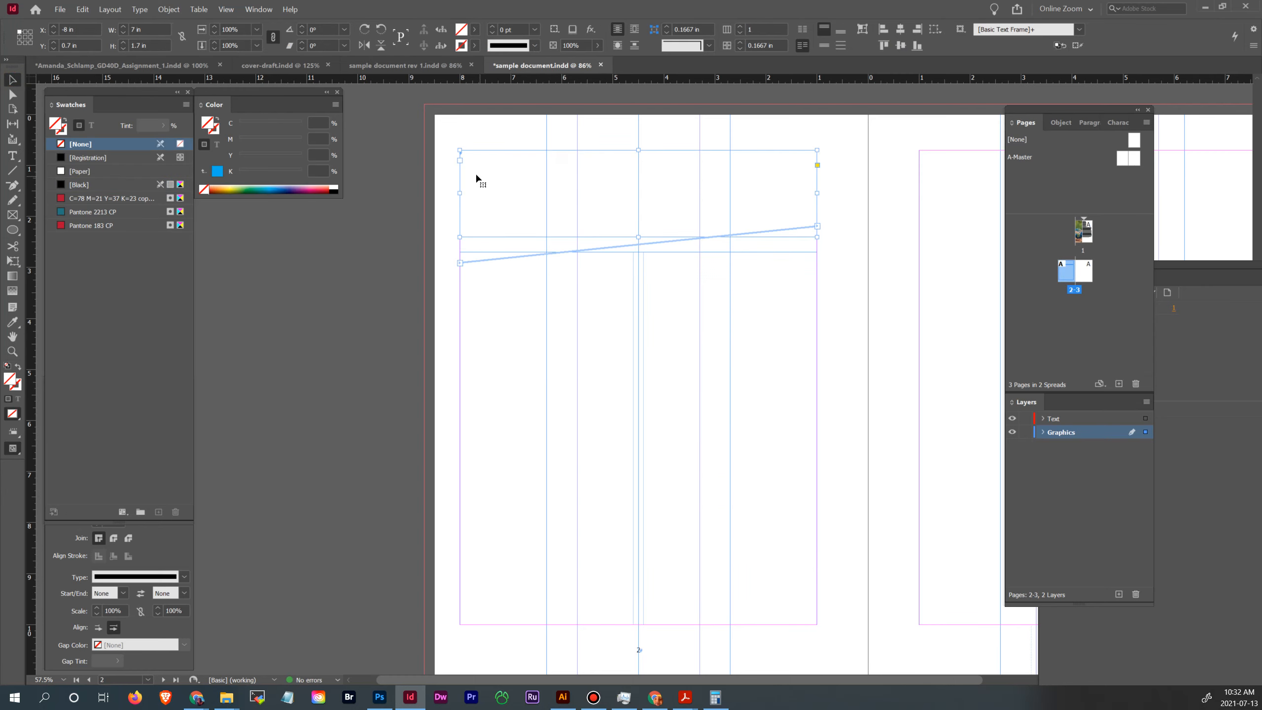
pyautogui.click(637, 299)
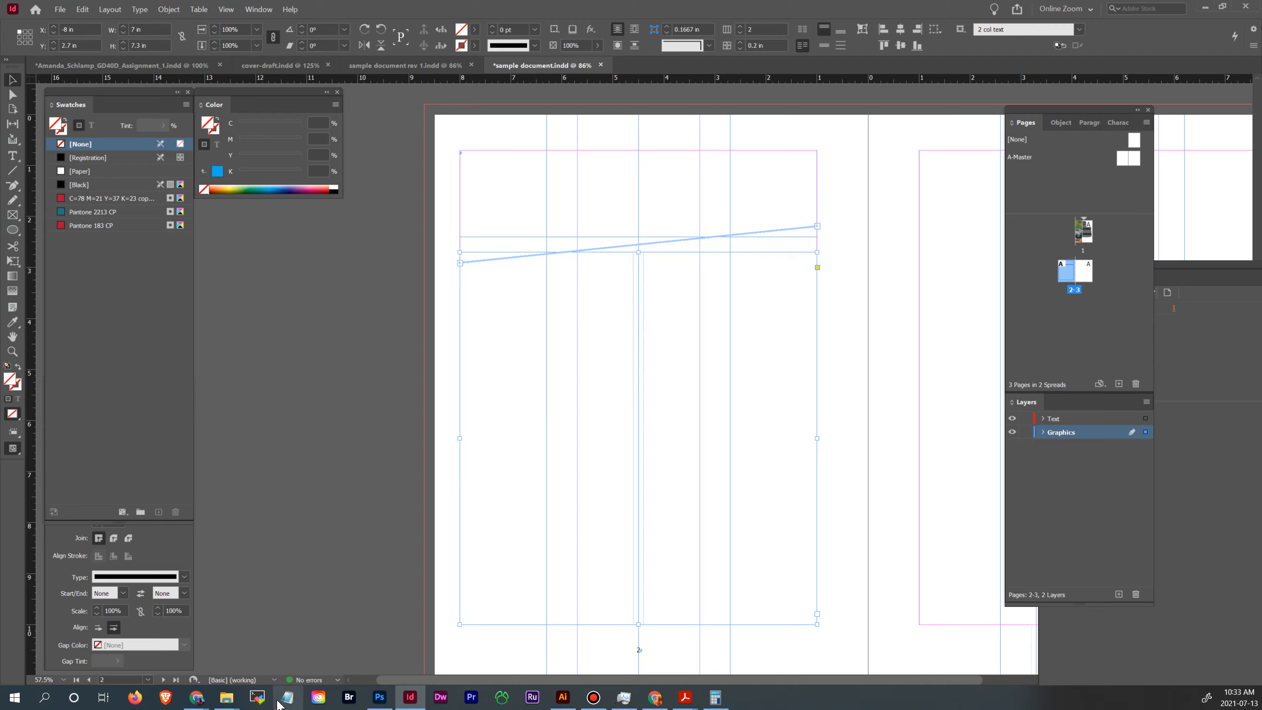
# - Switch to the IPCC Report Text Cleanup document in the browser and copy the Executive summary heading with all its paragraphs
pyautogui.click(159, 625)
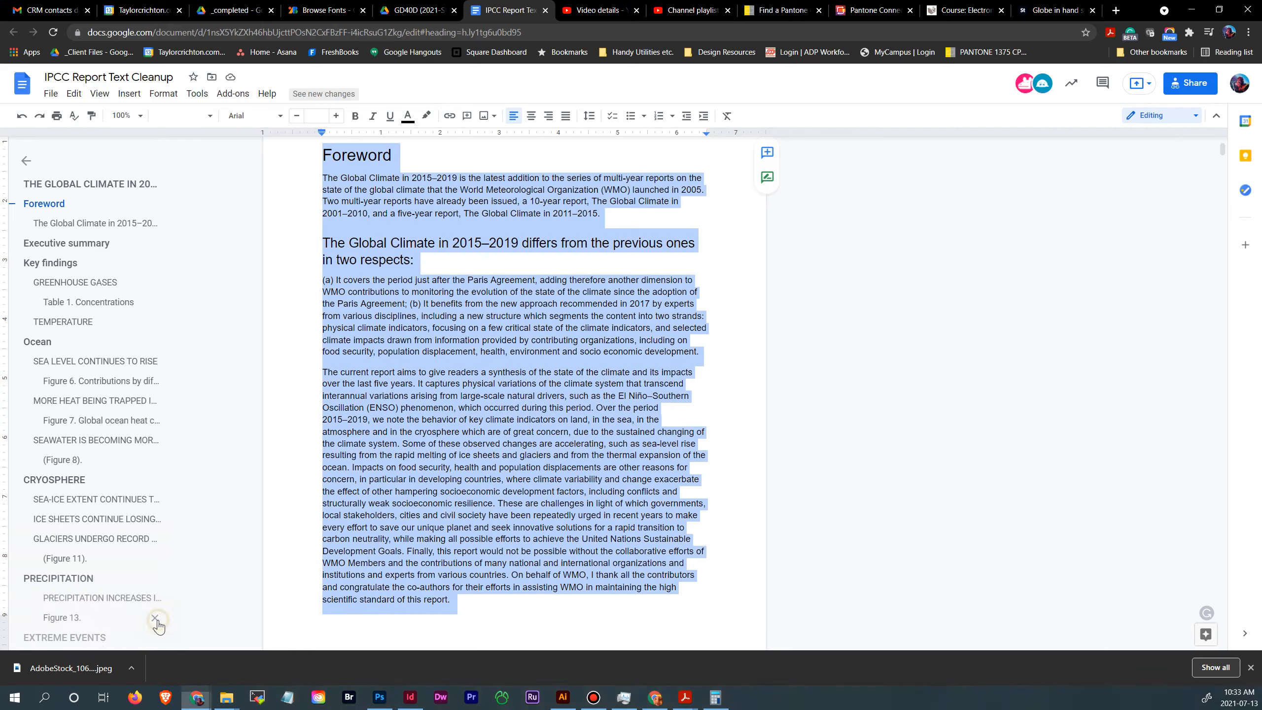
pyautogui.scroll(-10, 380, 360)
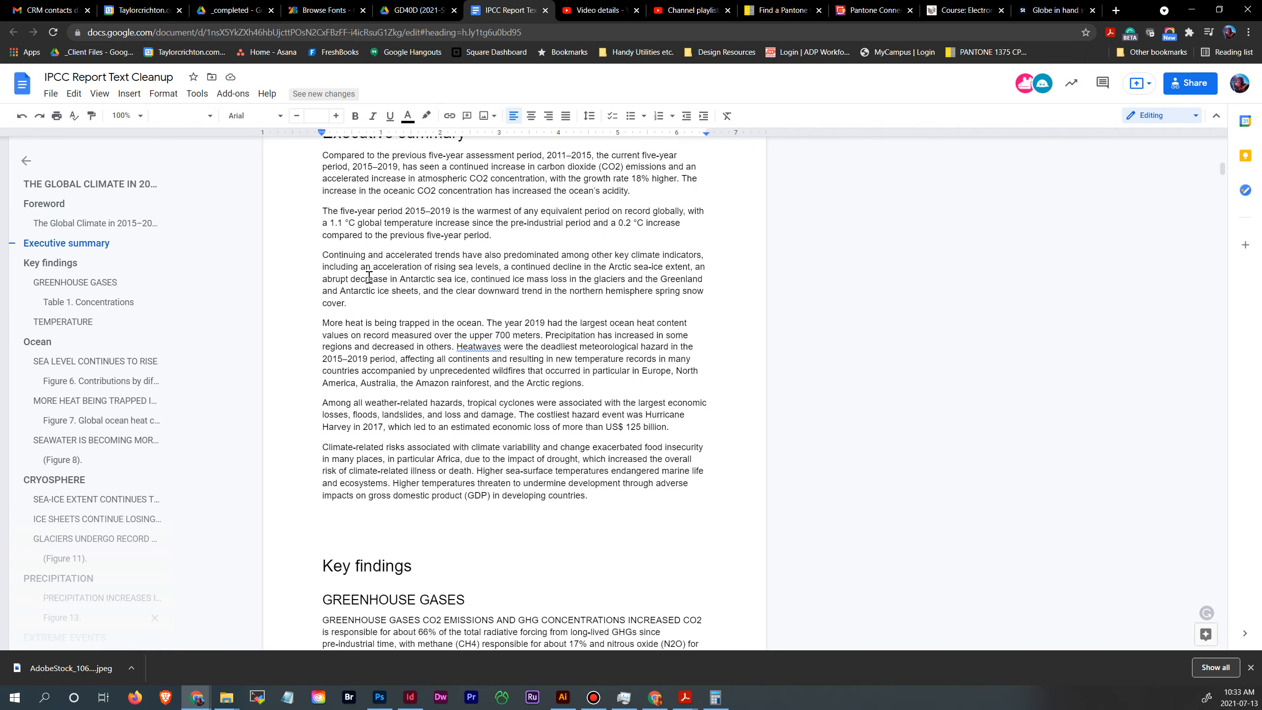
pyautogui.scroll(1, 369, 277)
pyautogui.moveTo(321, 193); pyautogui.dragTo(653, 570)
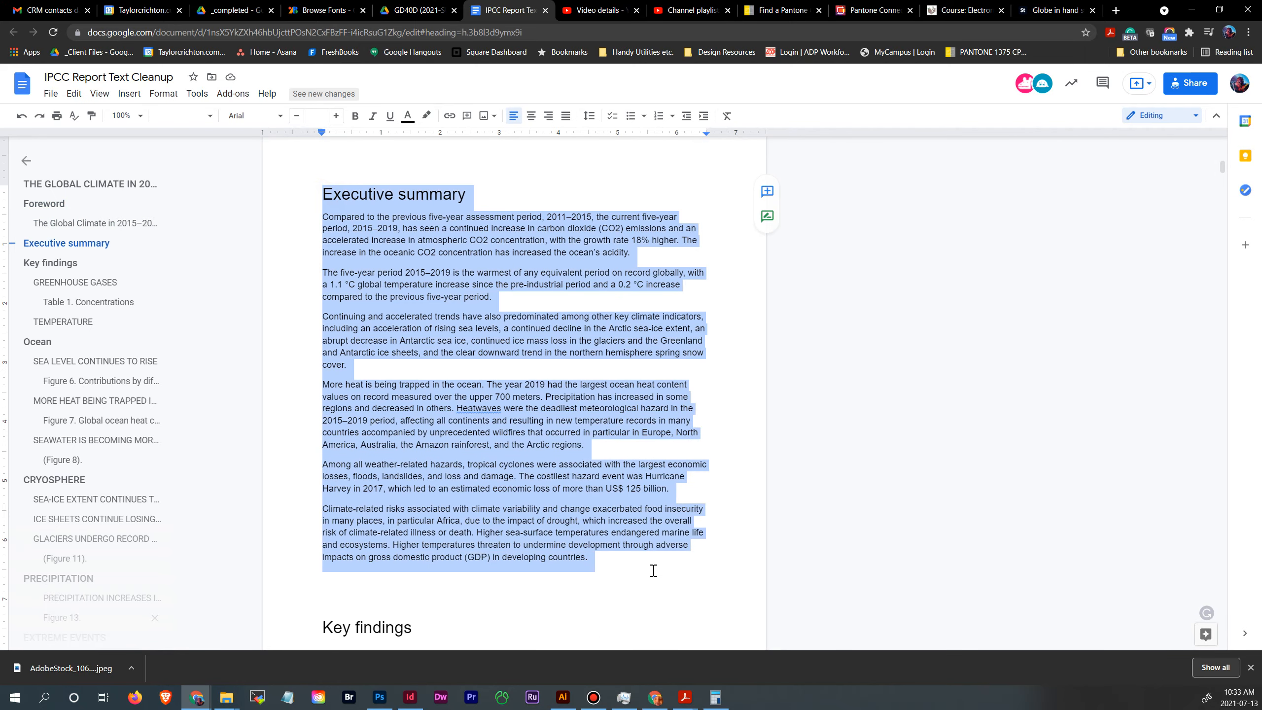
pyautogui.rightClick(533, 448)
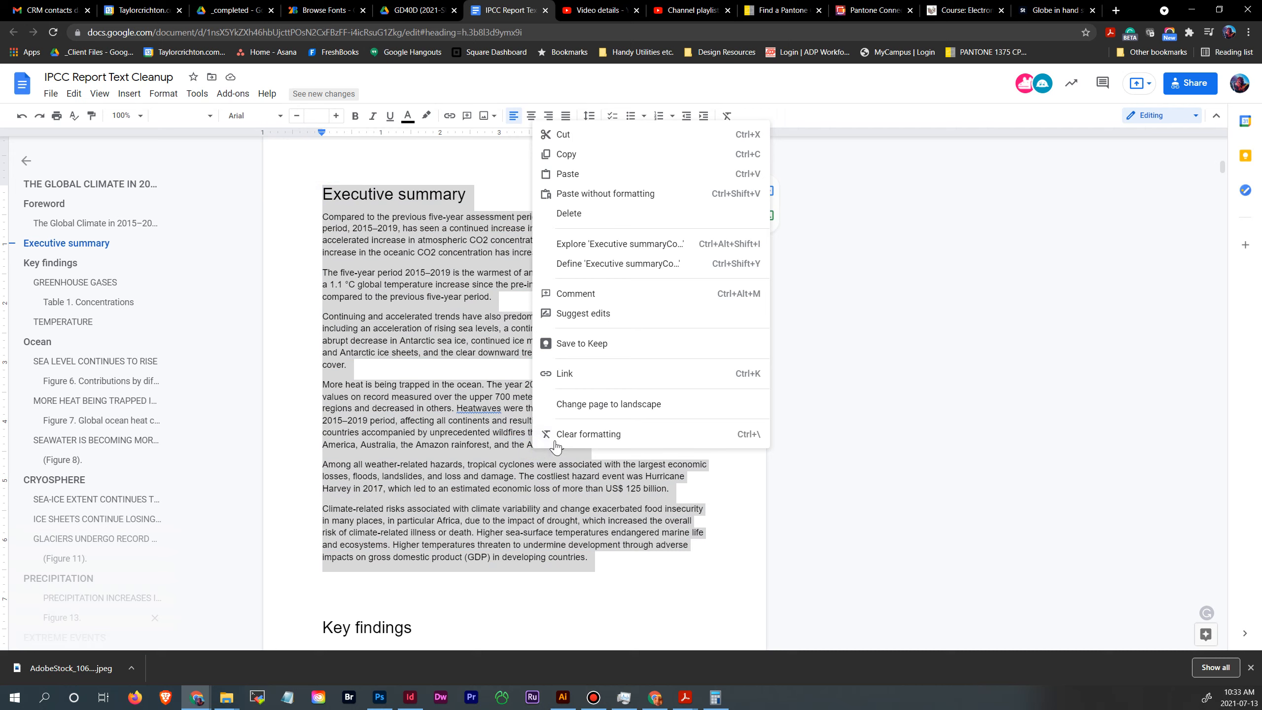
pyautogui.click(587, 160)
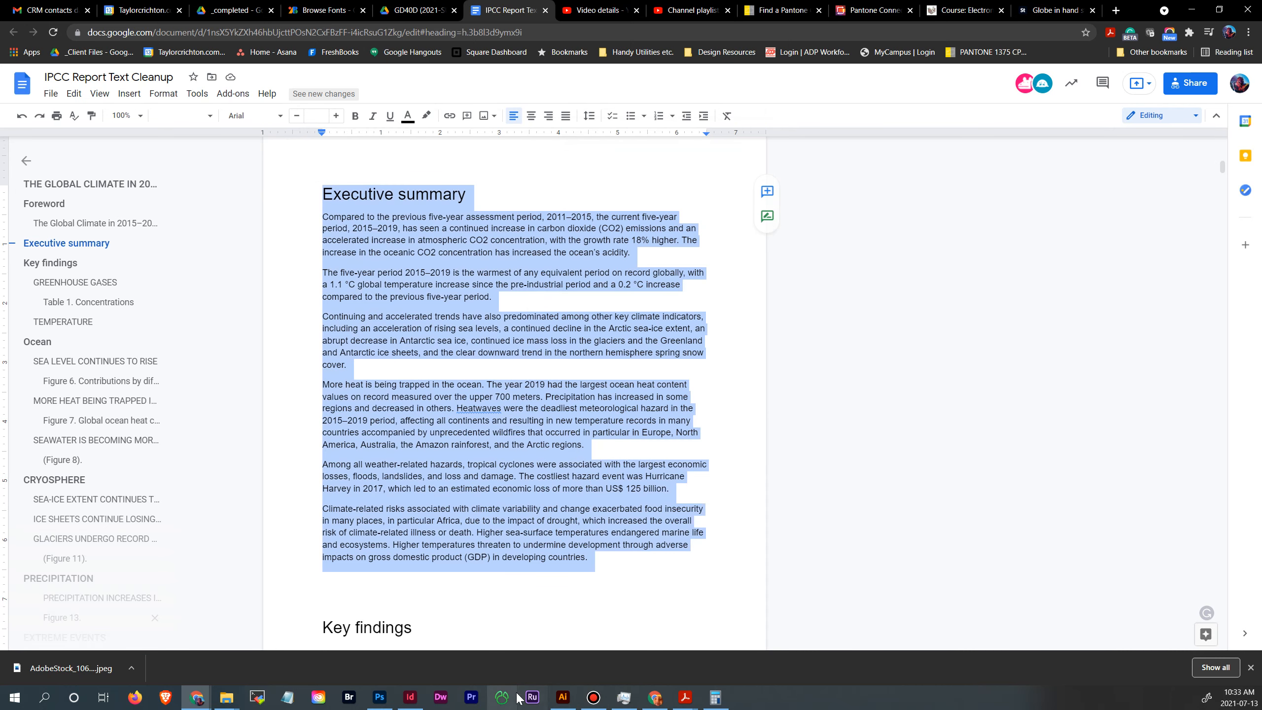
# - Return to InDesign and paste the copied Executive summary text into the upper threaded frame on page 2
pyautogui.click(409, 697)
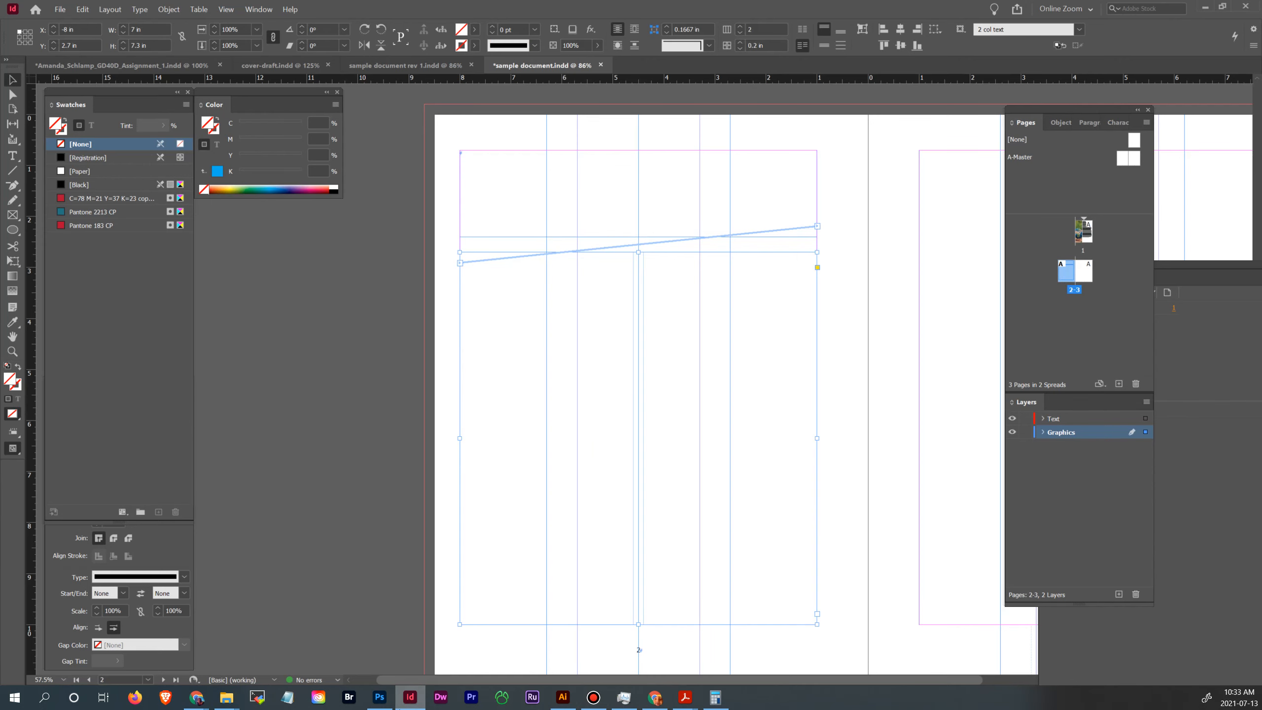
pyautogui.doubleClick(523, 170)
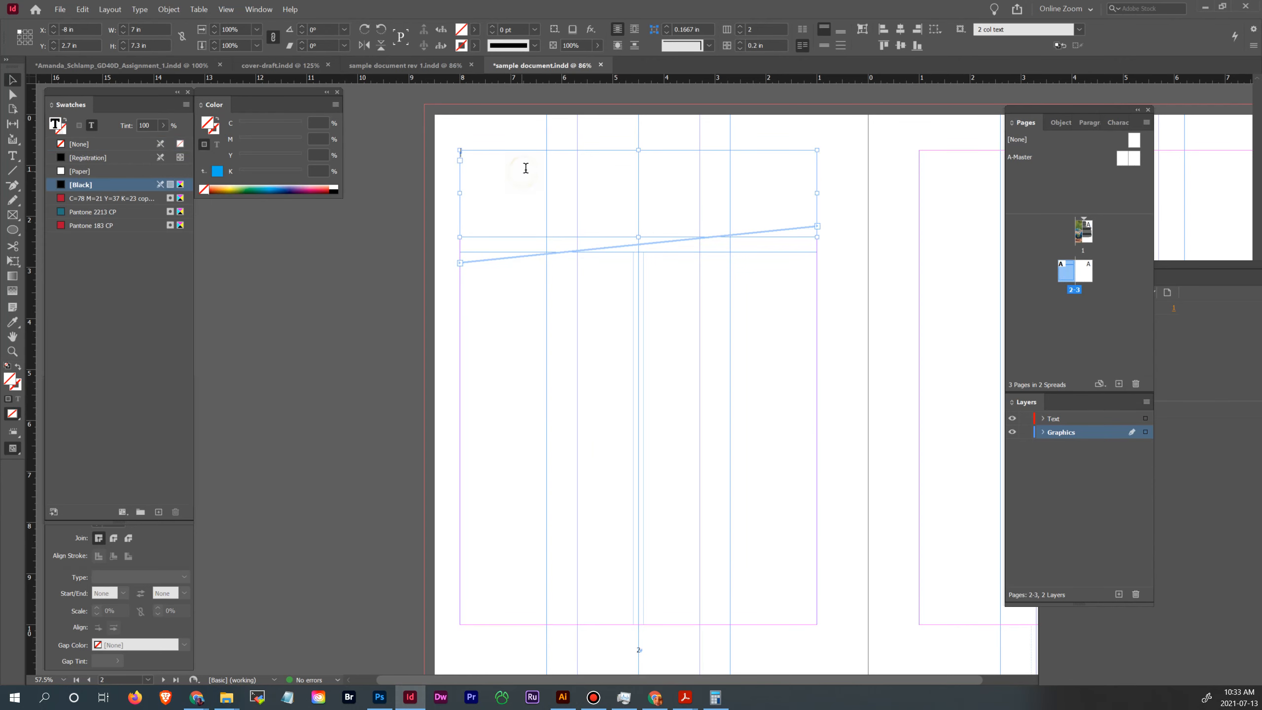
pyautogui.hotkey('ctrl', 'v')
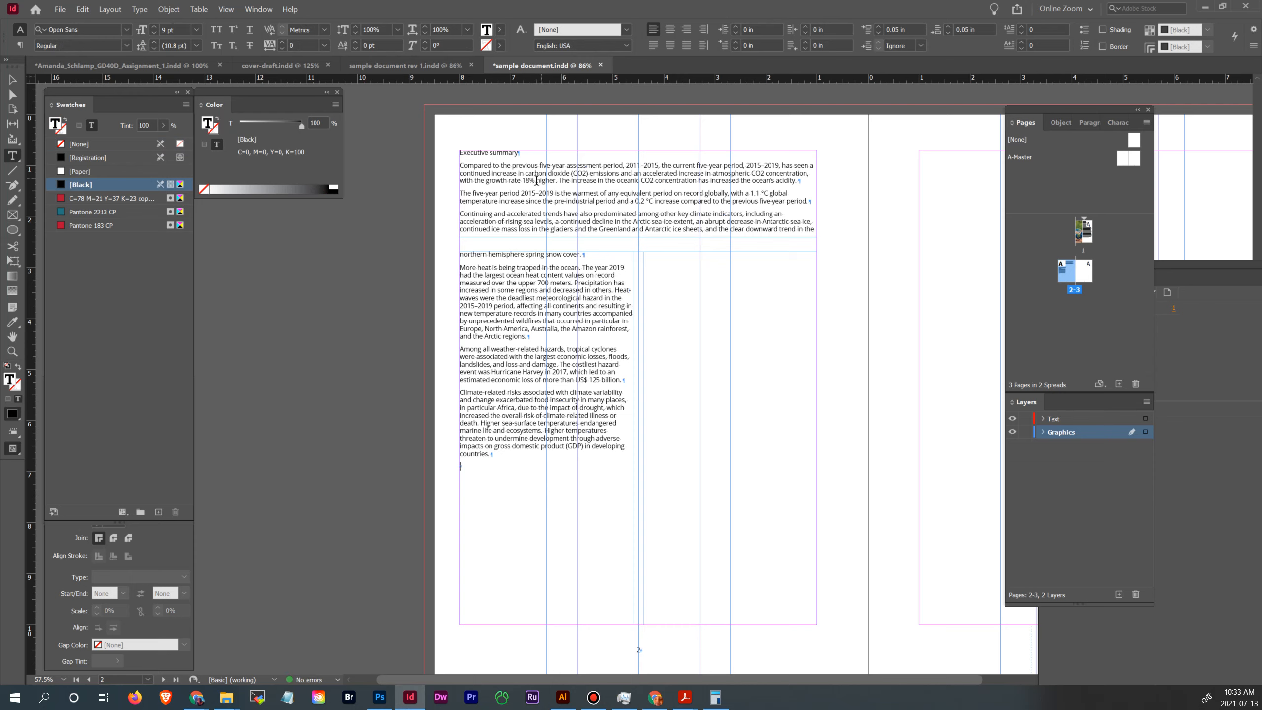
# - Apply the H1 paragraph style to the Executive summary heading
pyautogui.click(559, 222)
pyautogui.moveTo(484, 153); pyautogui.dragTo(519, 153)
pyautogui.click(1084, 122)
pyautogui.click(1032, 192)
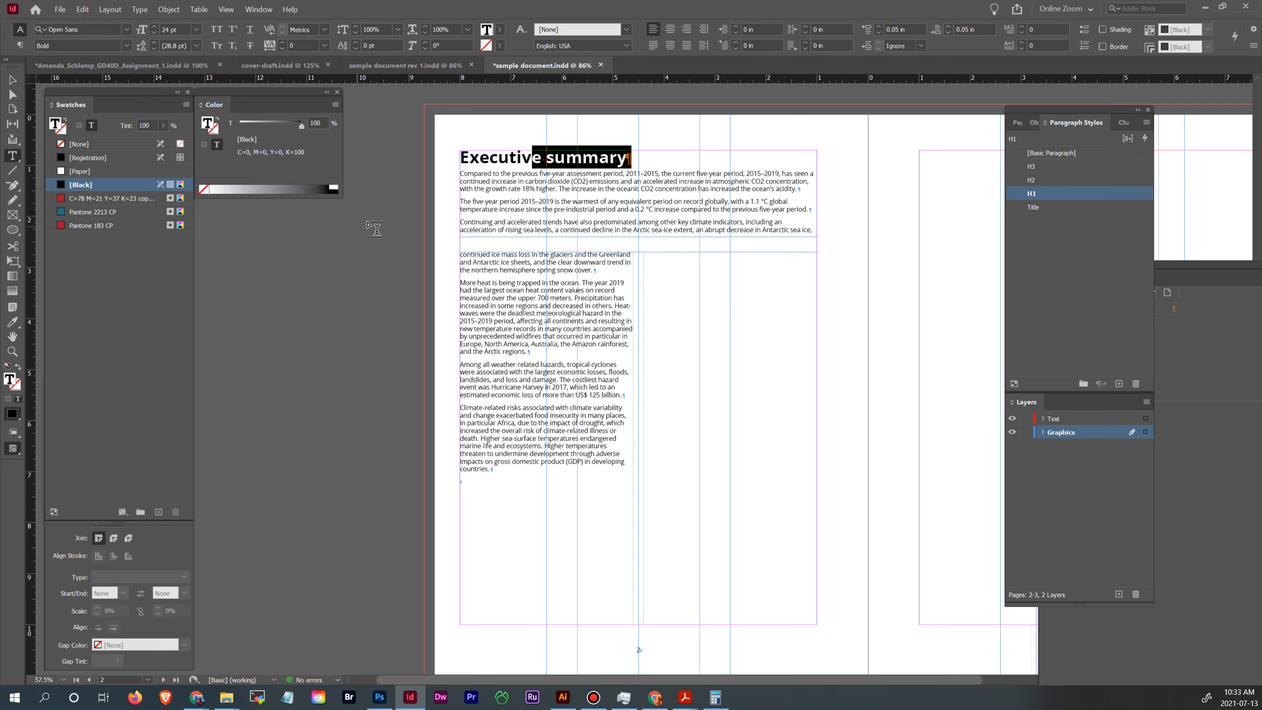
# - Delete the single-column upper text frame on page 2 so the story flows into the two-column frame
pyautogui.click(15, 82)
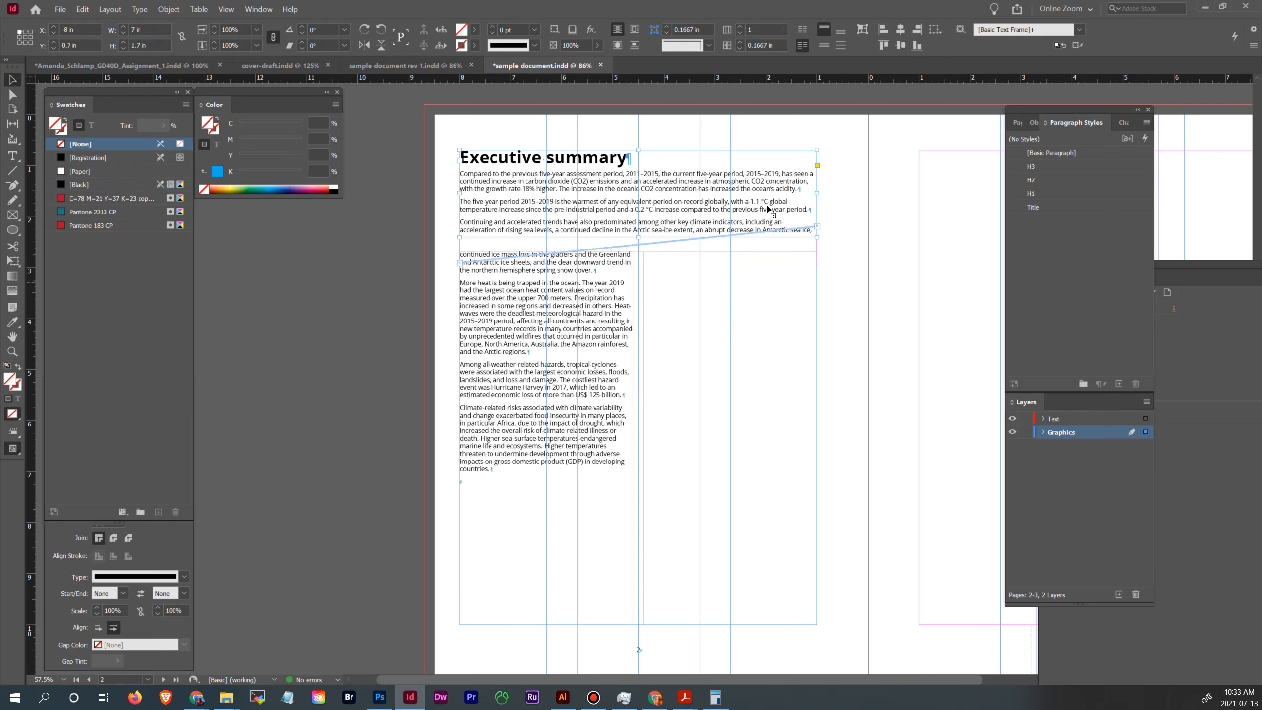
pyautogui.click(648, 346)
pyautogui.click(663, 184)
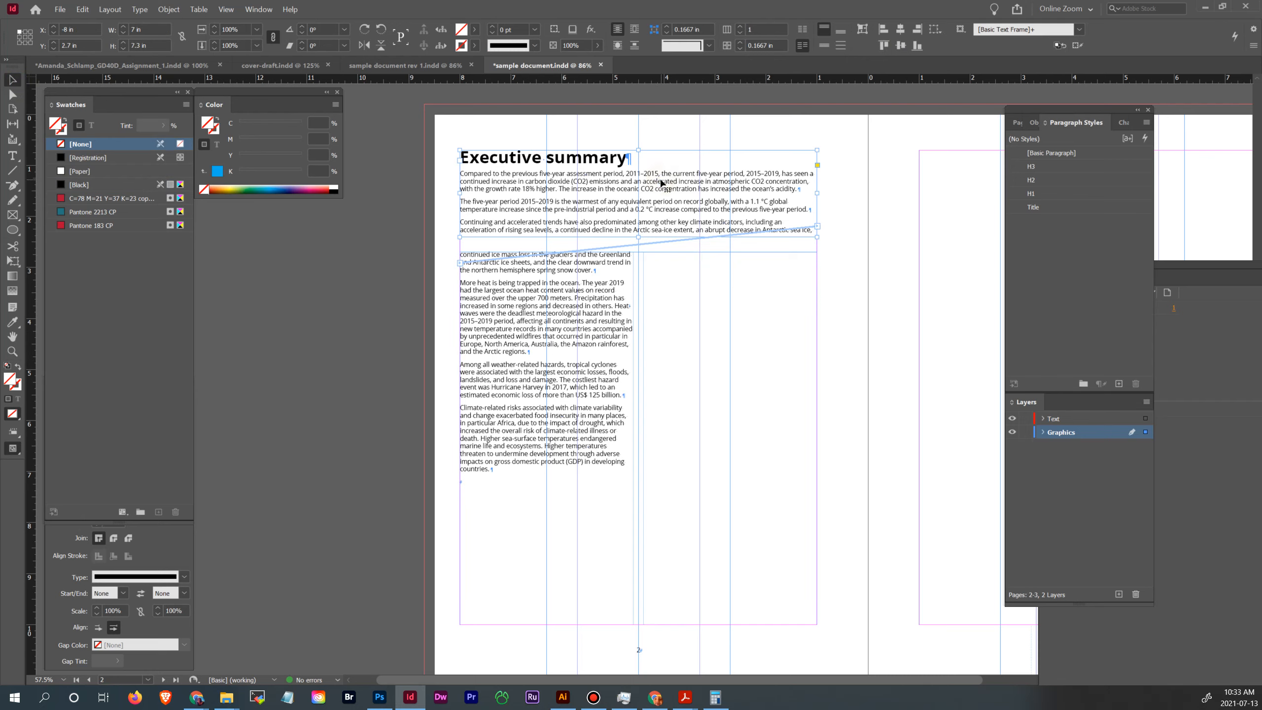
pyautogui.press('Delete')
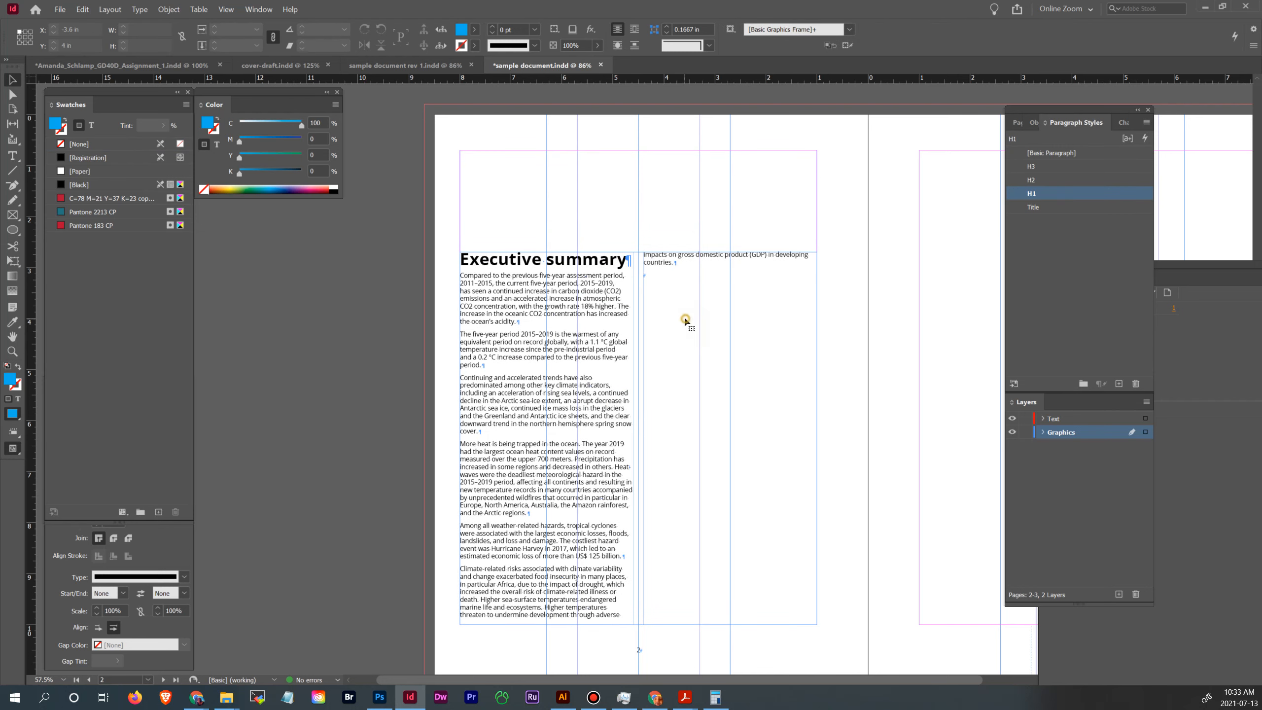
# - Move the two-column text frame up to the top margin at Y 0.7 in and shorten it to 4.8 in high
pyautogui.click(637, 252)
pyautogui.moveTo(636, 252); pyautogui.dragTo(637, 150)
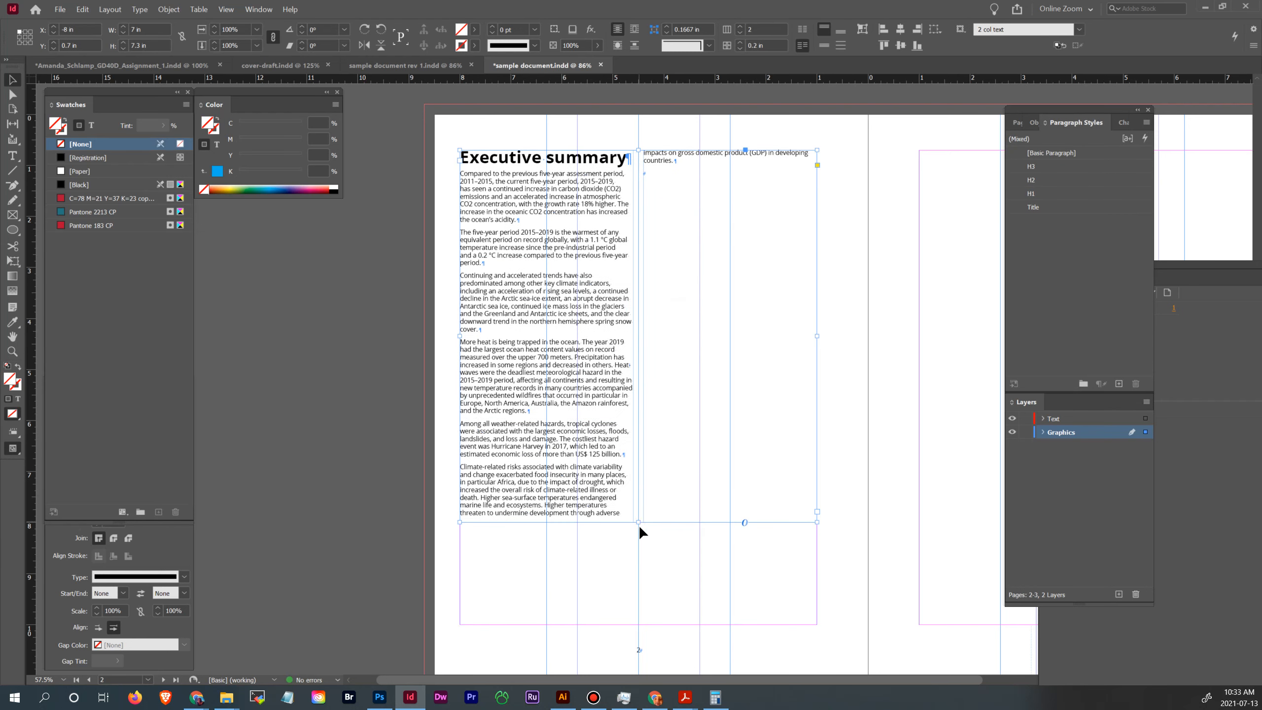
pyautogui.moveTo(639, 521); pyautogui.dragTo(638, 396)
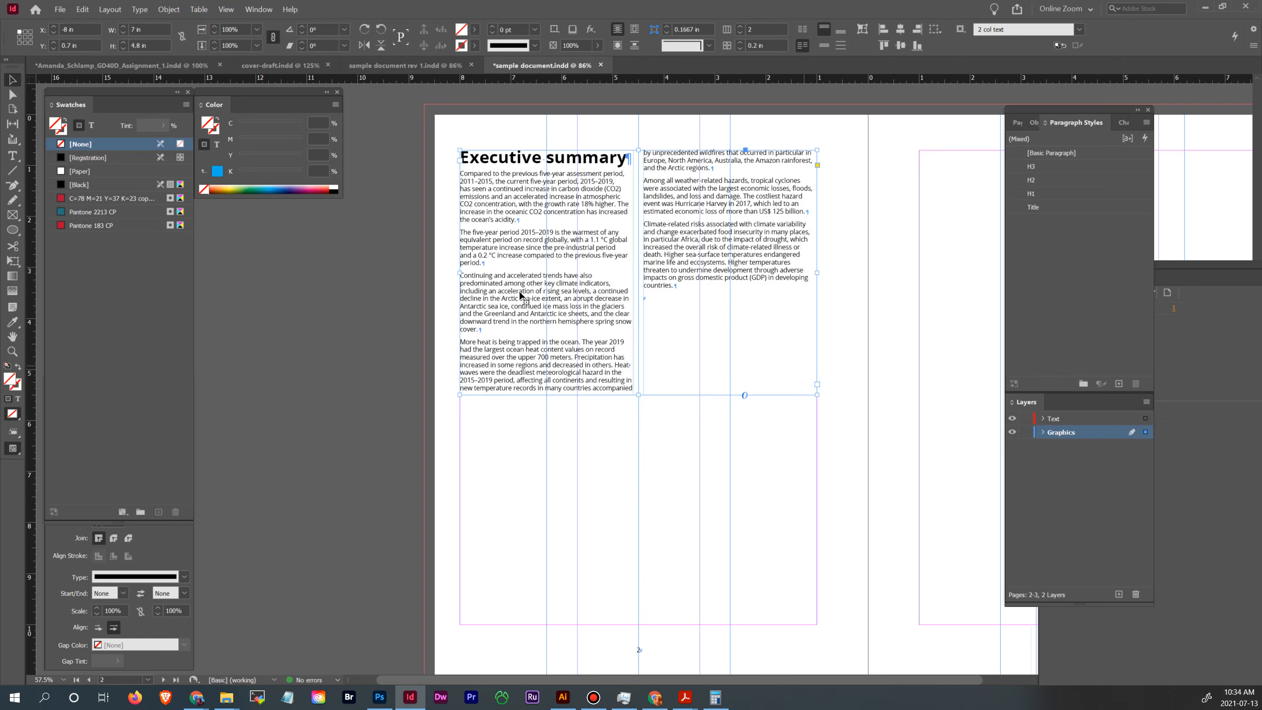
pyautogui.moveTo(873, 393); pyautogui.dragTo(783, 340)
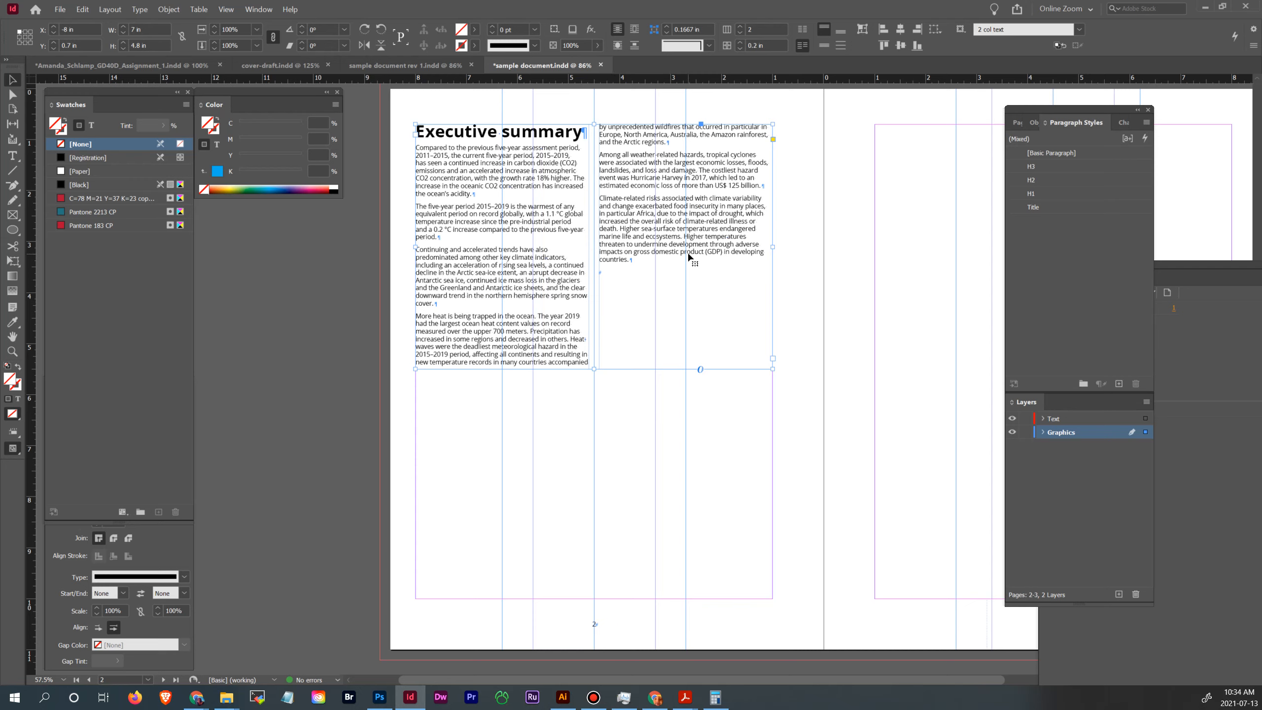
pyautogui.doubleClick(510, 133)
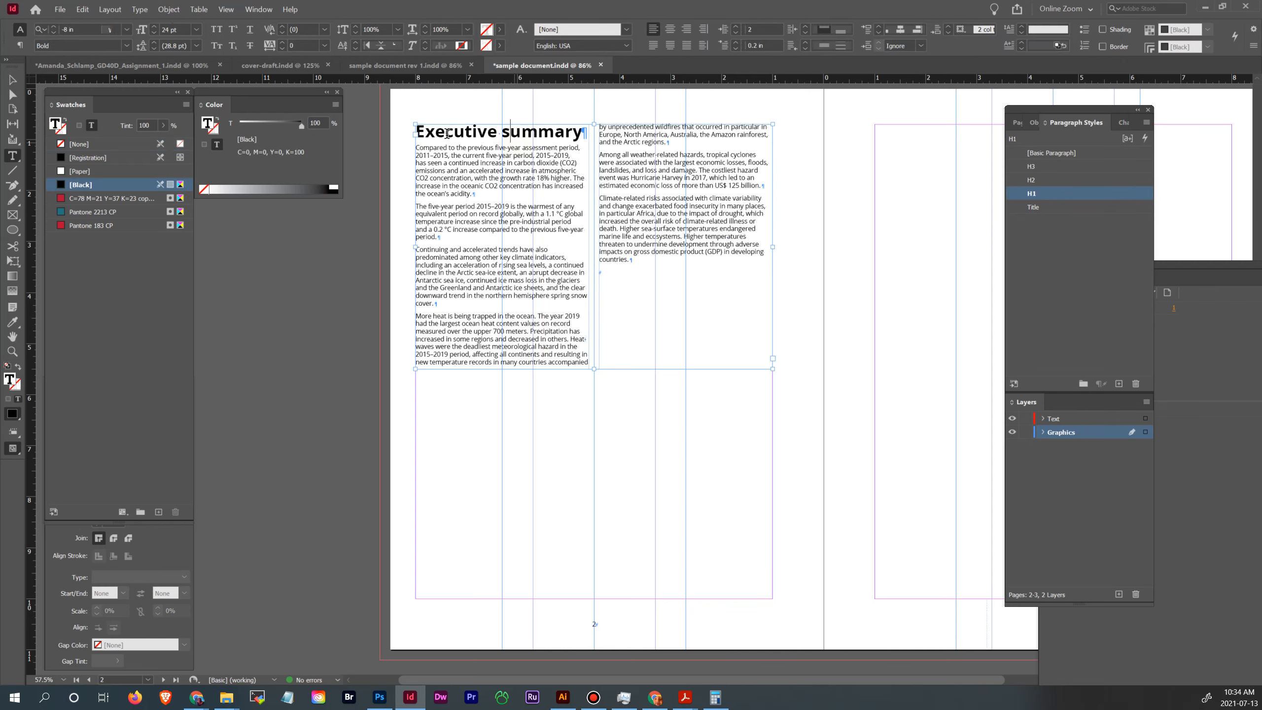
pyautogui.moveTo(437, 132); pyautogui.dragTo(611, 131)
pyautogui.click(554, 132)
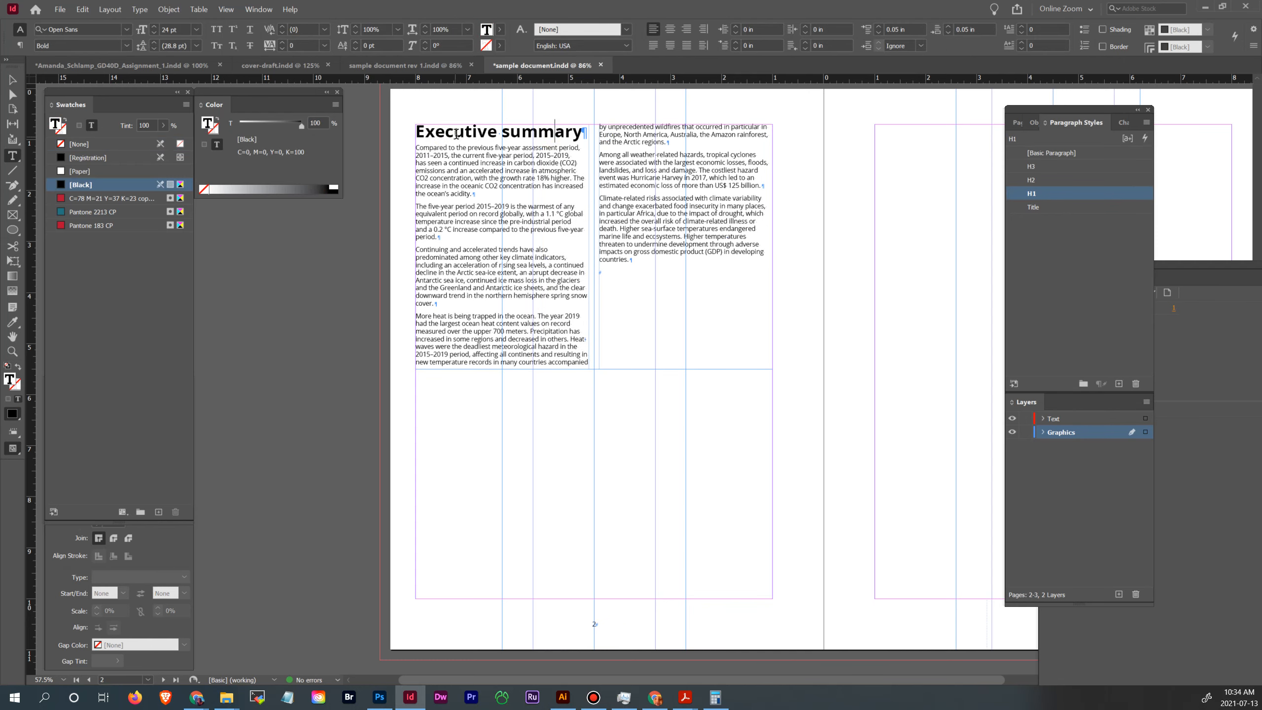
pyautogui.moveTo(455, 133); pyautogui.dragTo(590, 130)
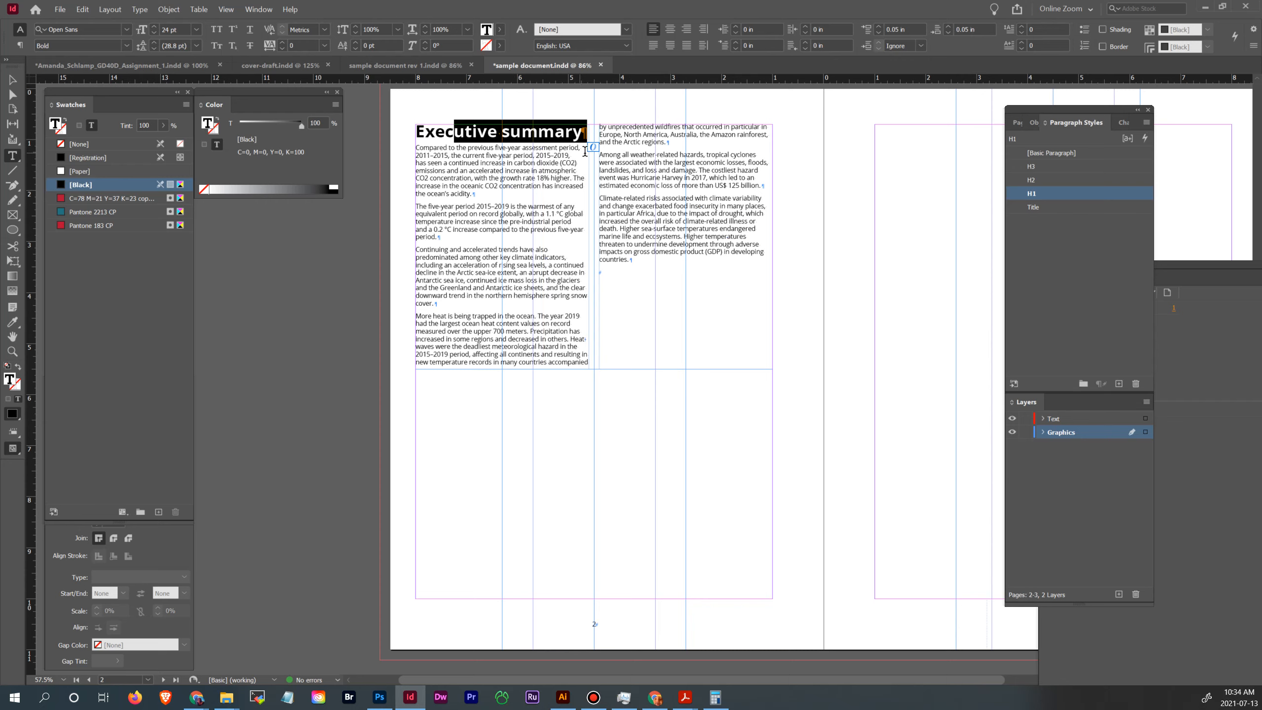
pyautogui.click(662, 208)
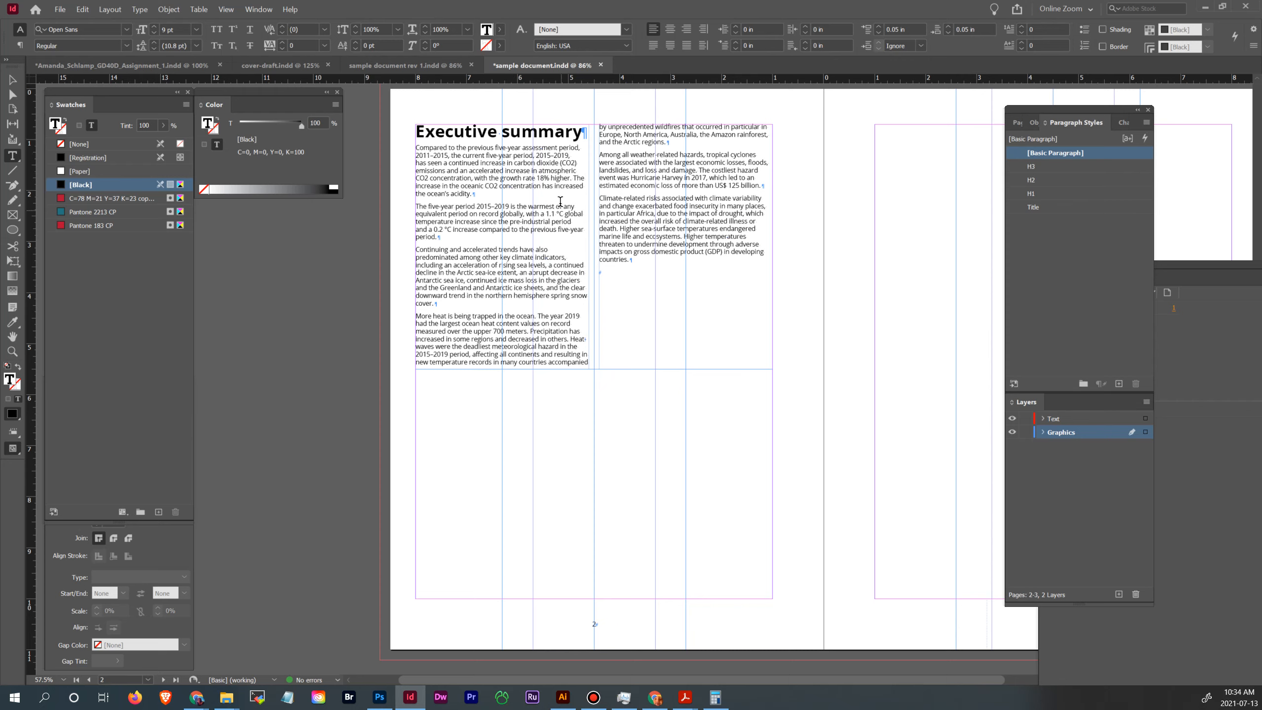
# - Edit the H1 paragraph style so its paragraph layout is Span Columns across All columns
pyautogui.moveTo(535, 132); pyautogui.dragTo(582, 132)
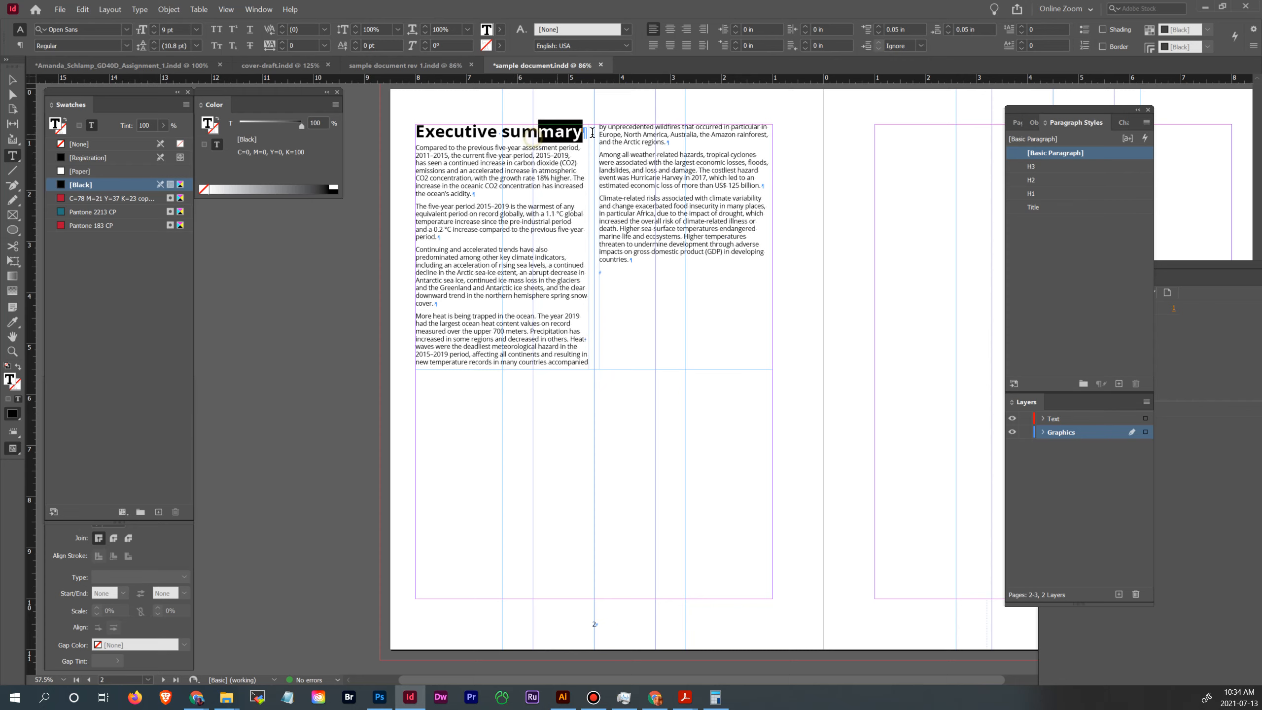
pyautogui.click(1066, 195)
pyautogui.doubleClick(1065, 194)
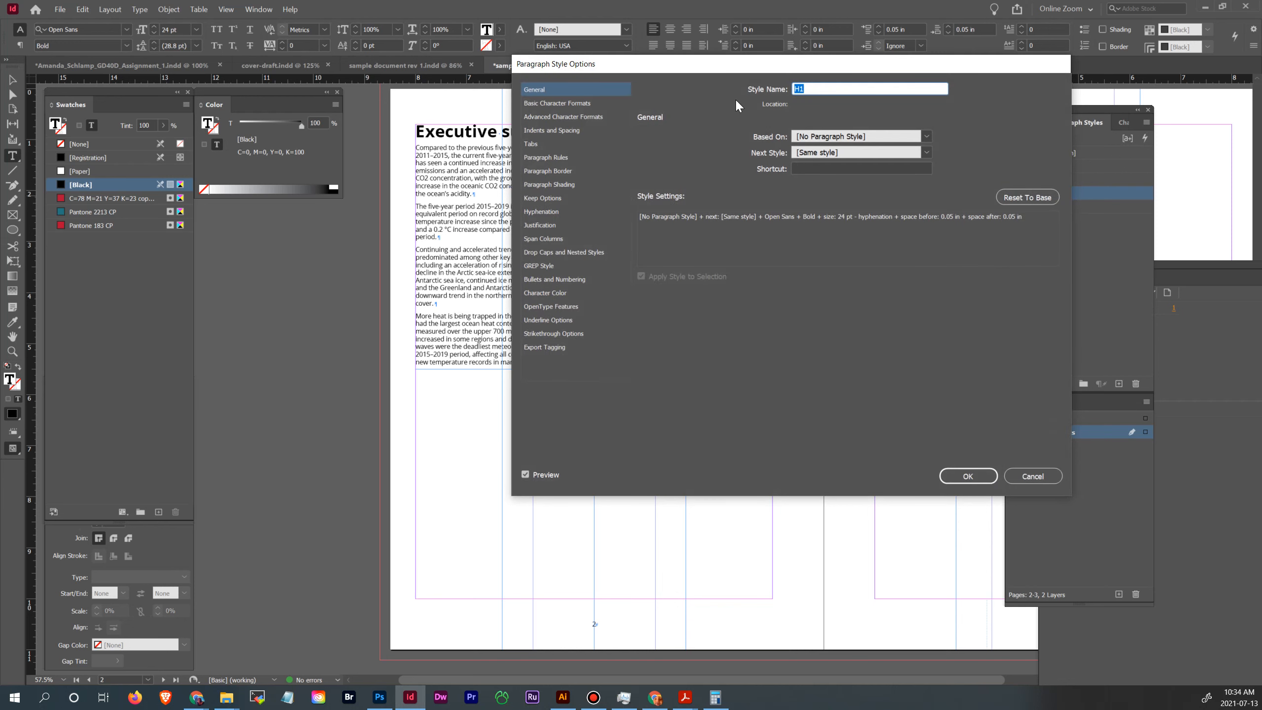
pyautogui.click(544, 239)
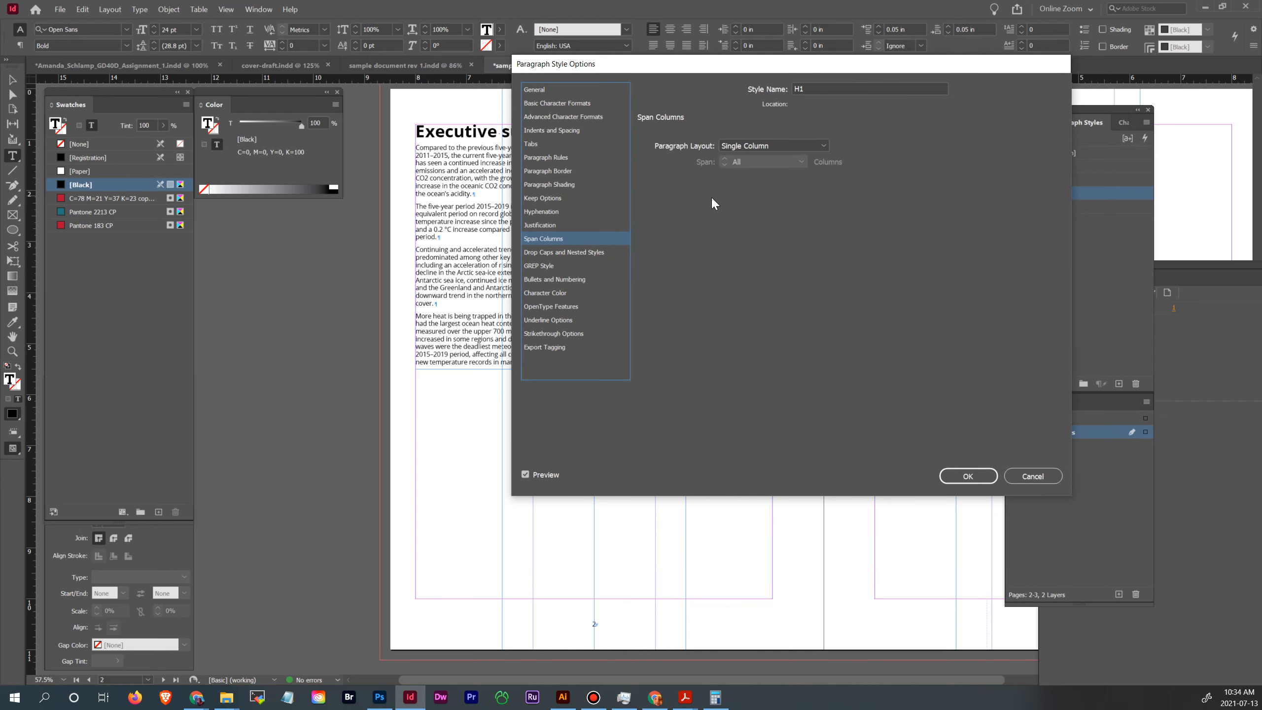
pyautogui.click(818, 146)
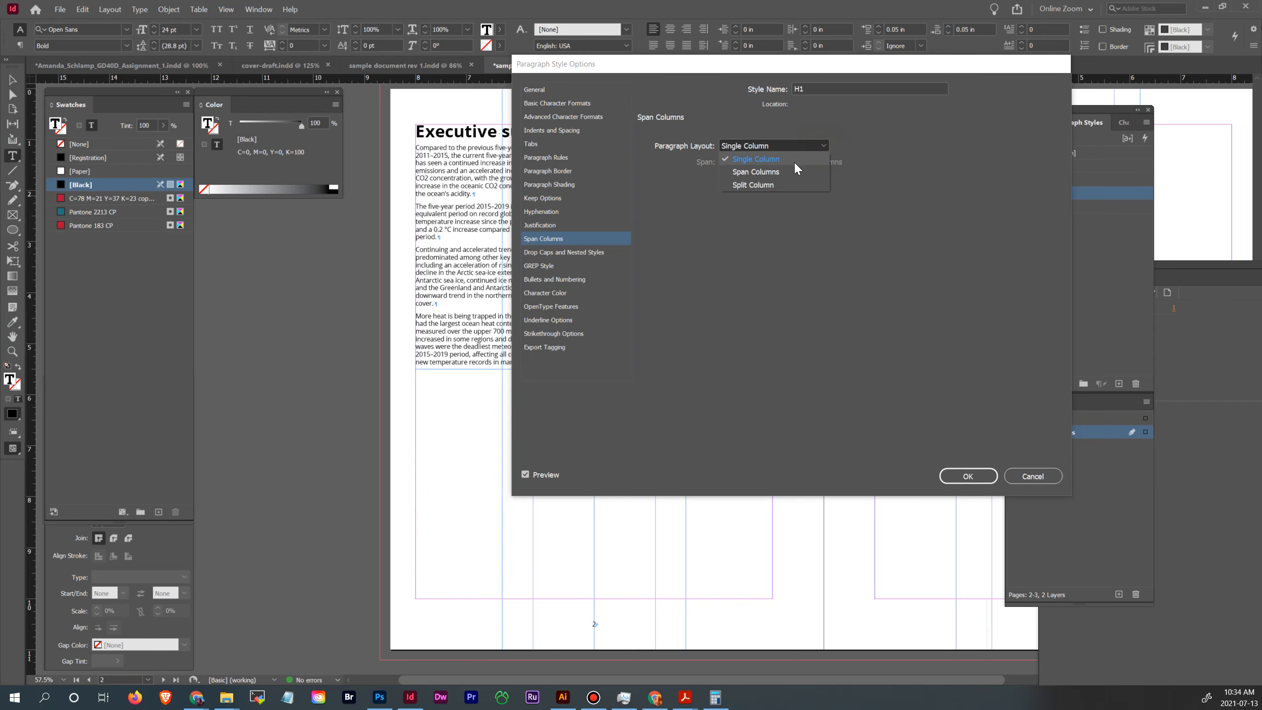
pyautogui.click(790, 174)
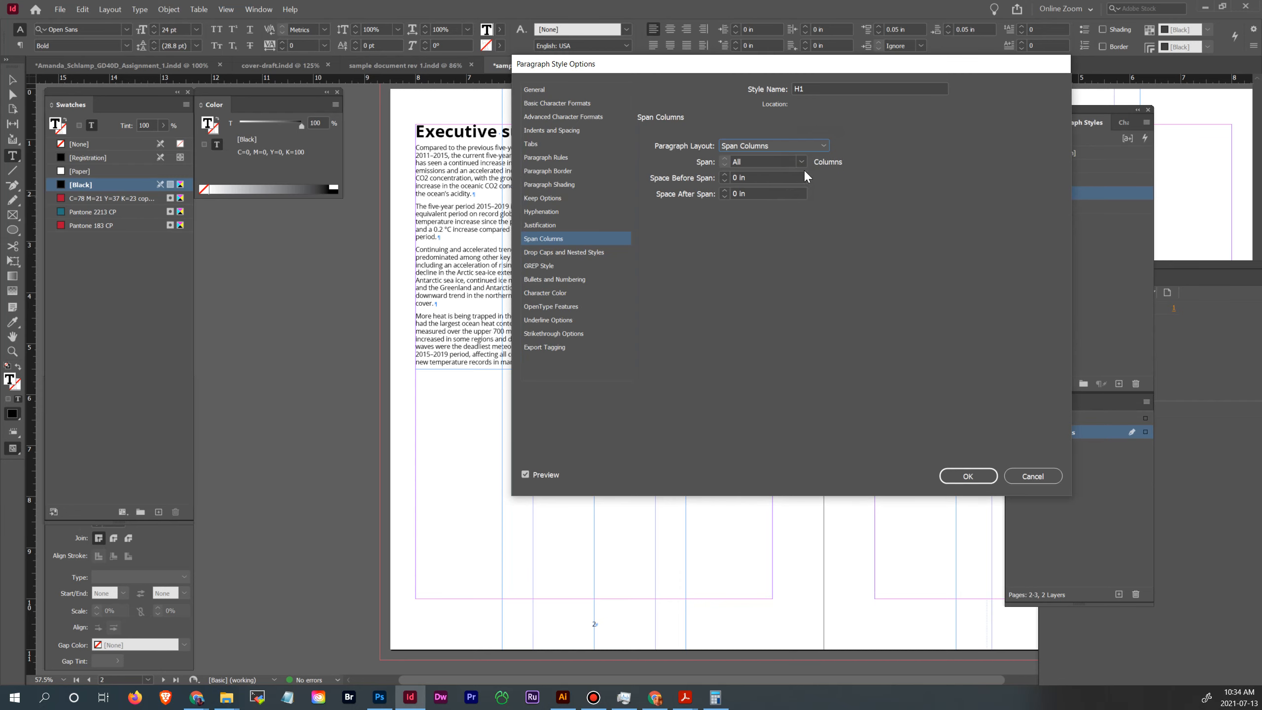
pyautogui.click(800, 161)
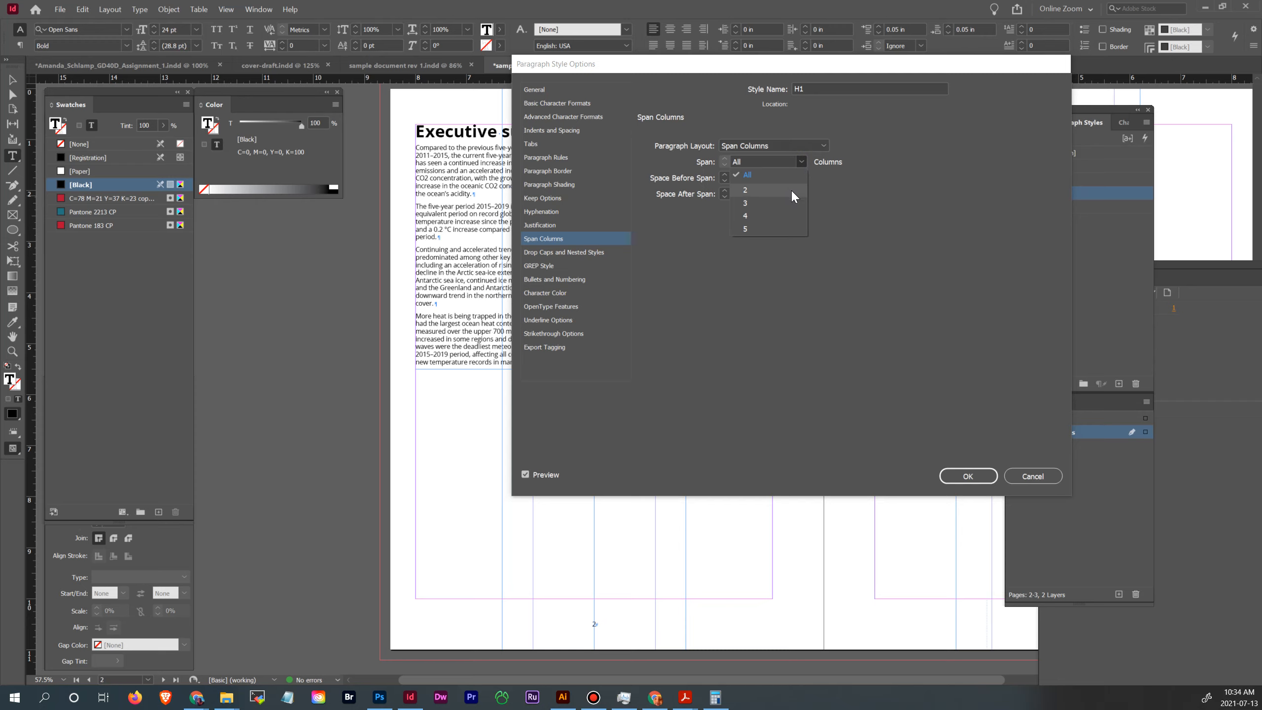
pyautogui.click(792, 174)
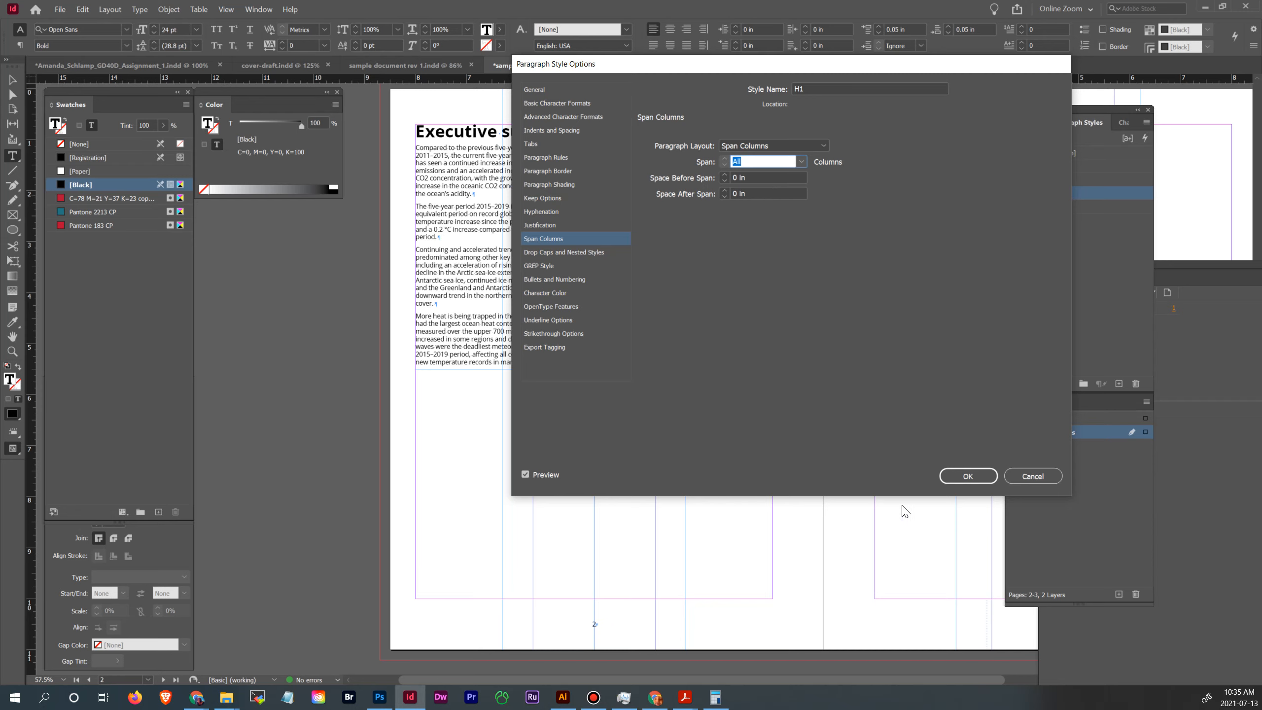
pyautogui.click(971, 476)
pyautogui.click(591, 239)
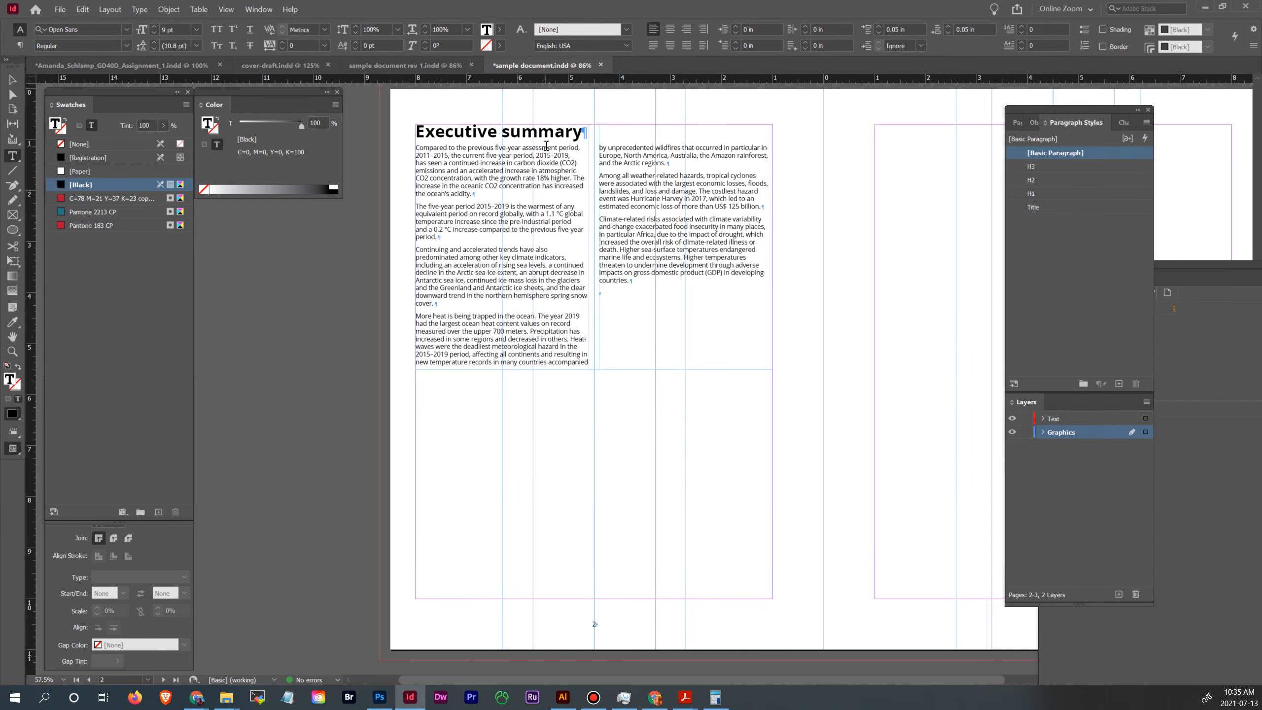
pyautogui.moveTo(590, 142); pyautogui.dragTo(538, 133)
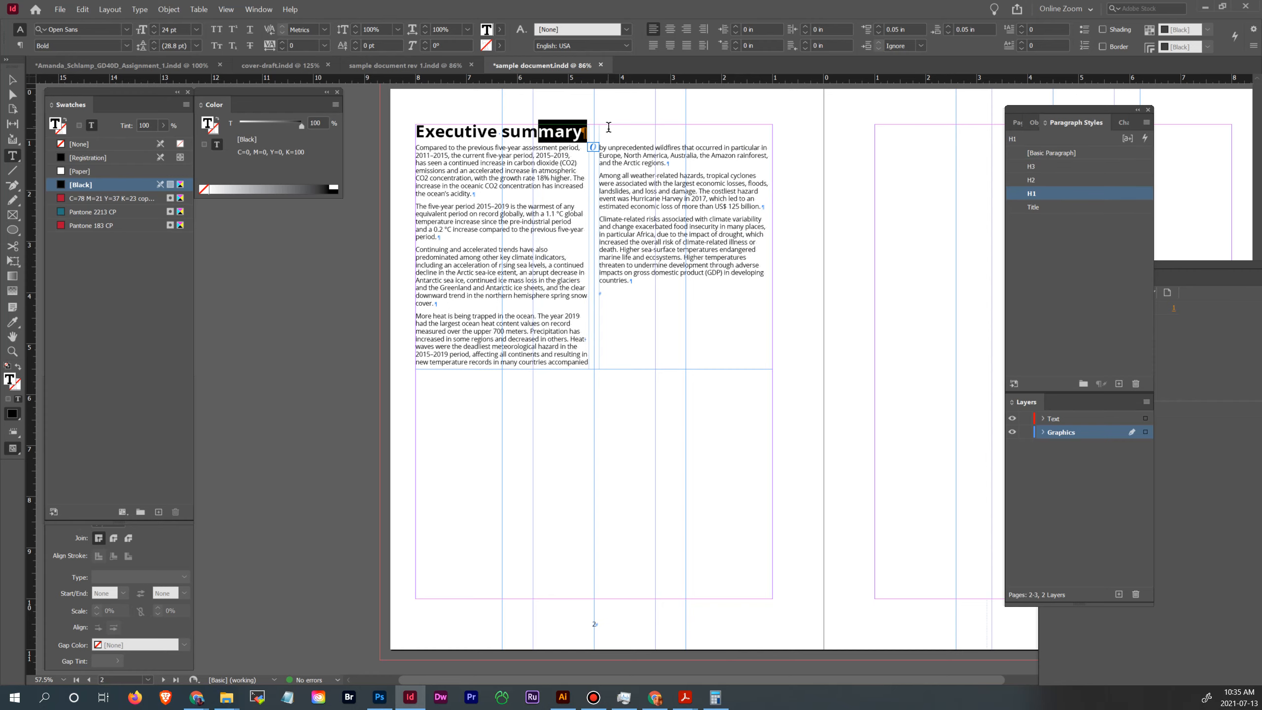
# - Review the Foreword page's headings, and reposition the floating Paragraph Styles and Layers panel group clear of page 2's text
pyautogui.scroll(1, 773, 195)
pyautogui.scroll(12, 773, 194)
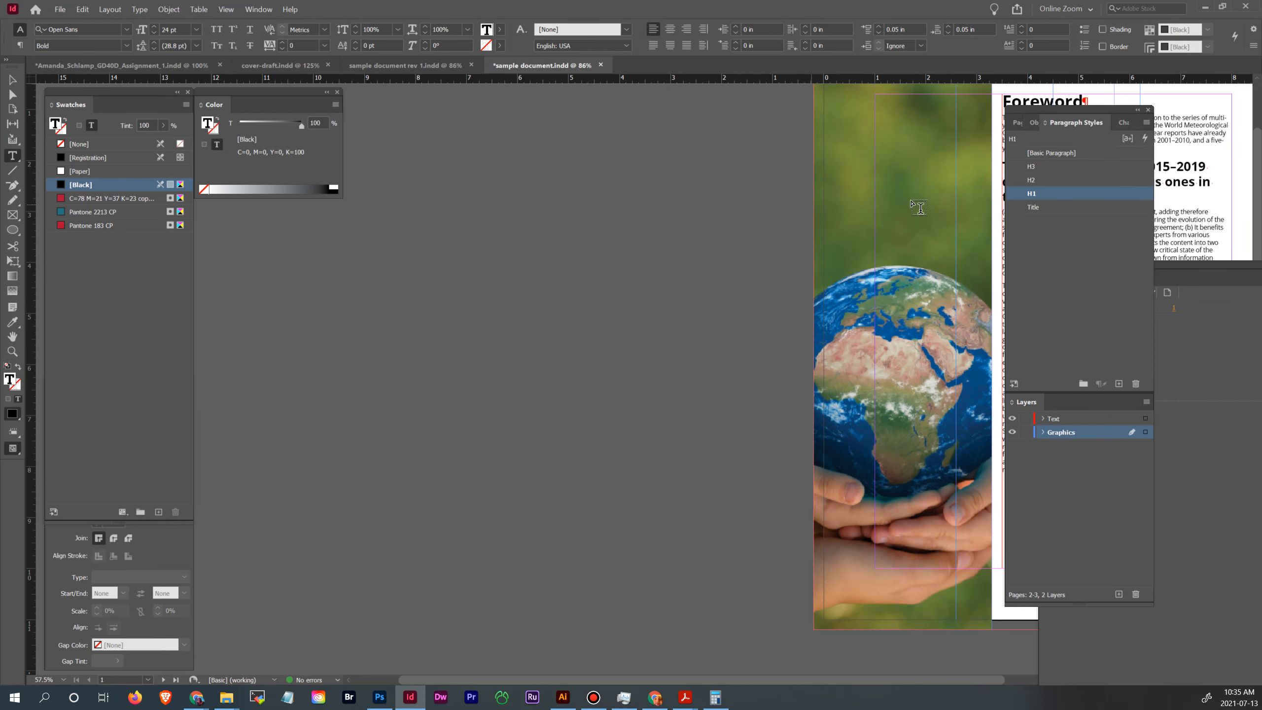
pyautogui.moveTo(1102, 112); pyautogui.dragTo(836, 129)
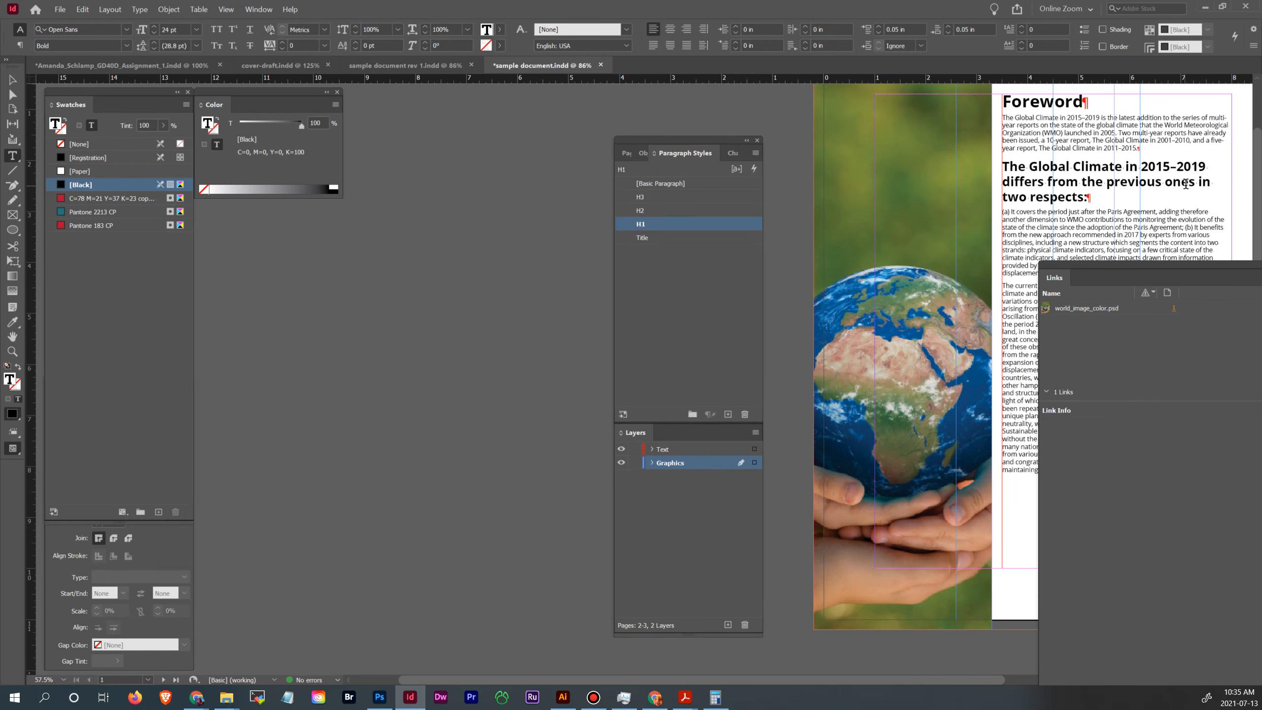
pyautogui.scroll(-12, 529, 333)
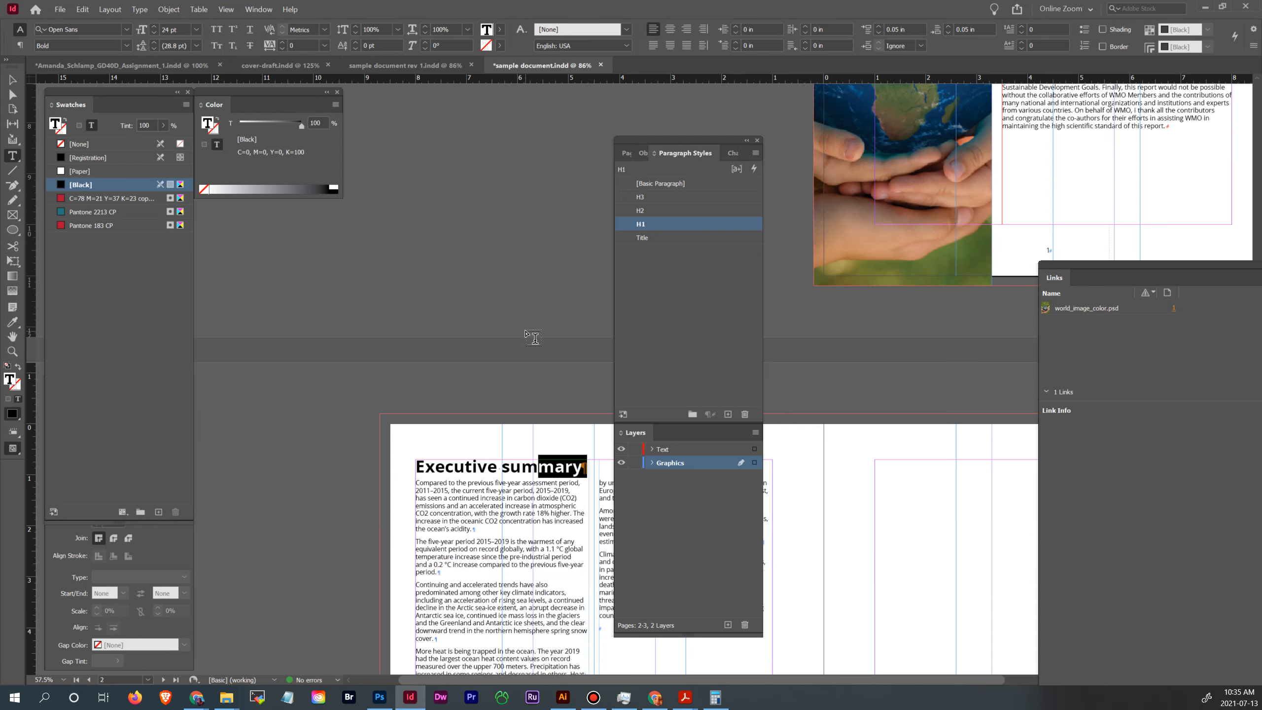
pyautogui.scroll(-2, 544, 273)
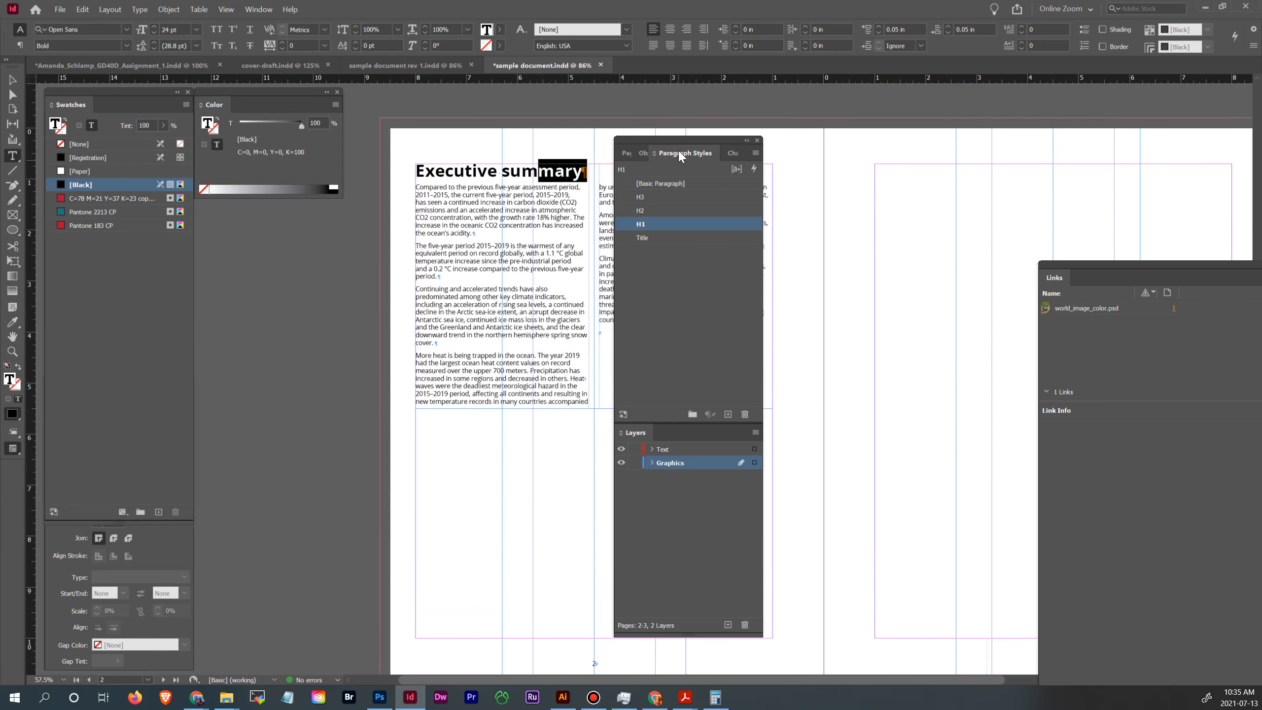
pyautogui.moveTo(680, 155); pyautogui.dragTo(939, 146)
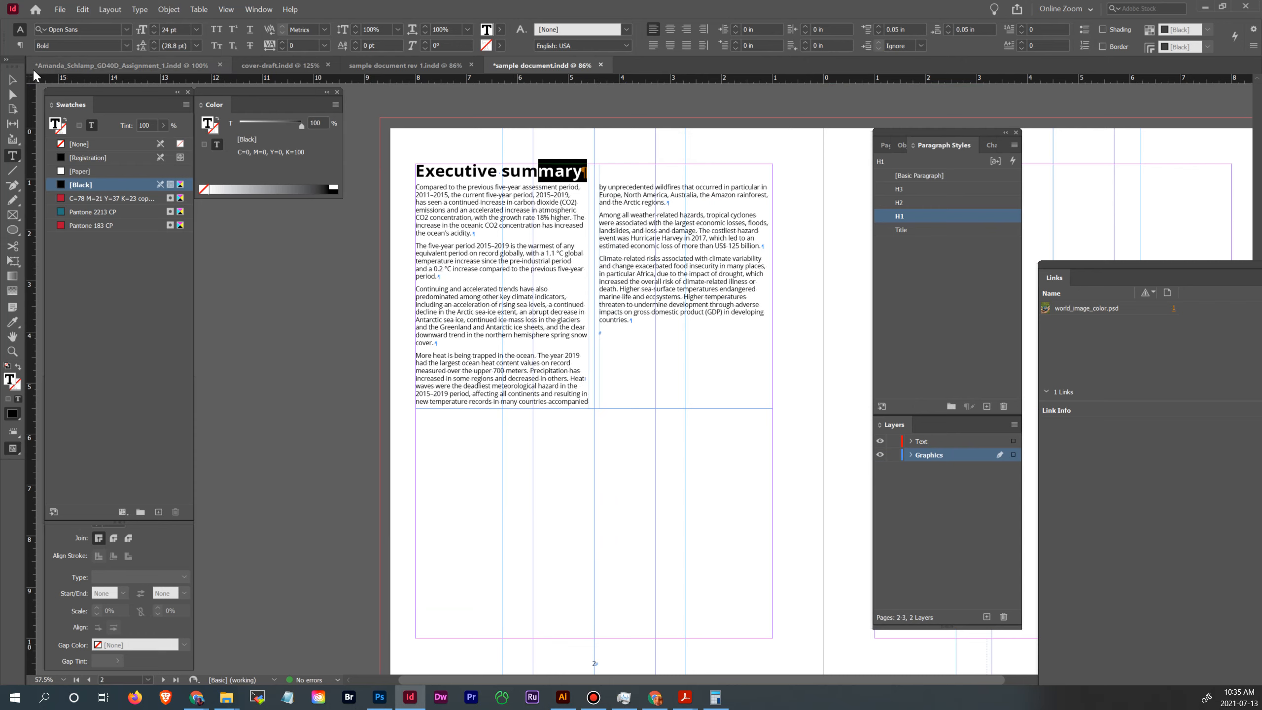
pyautogui.click(13, 79)
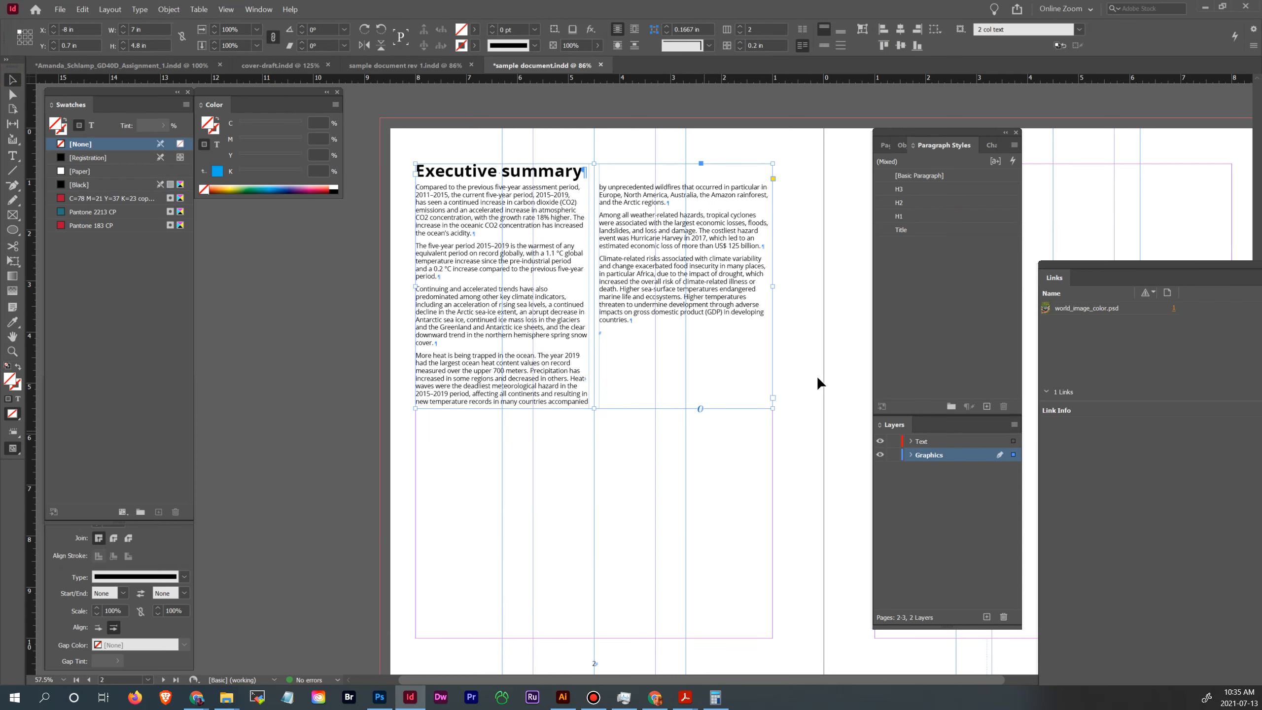
pyautogui.click(812, 357)
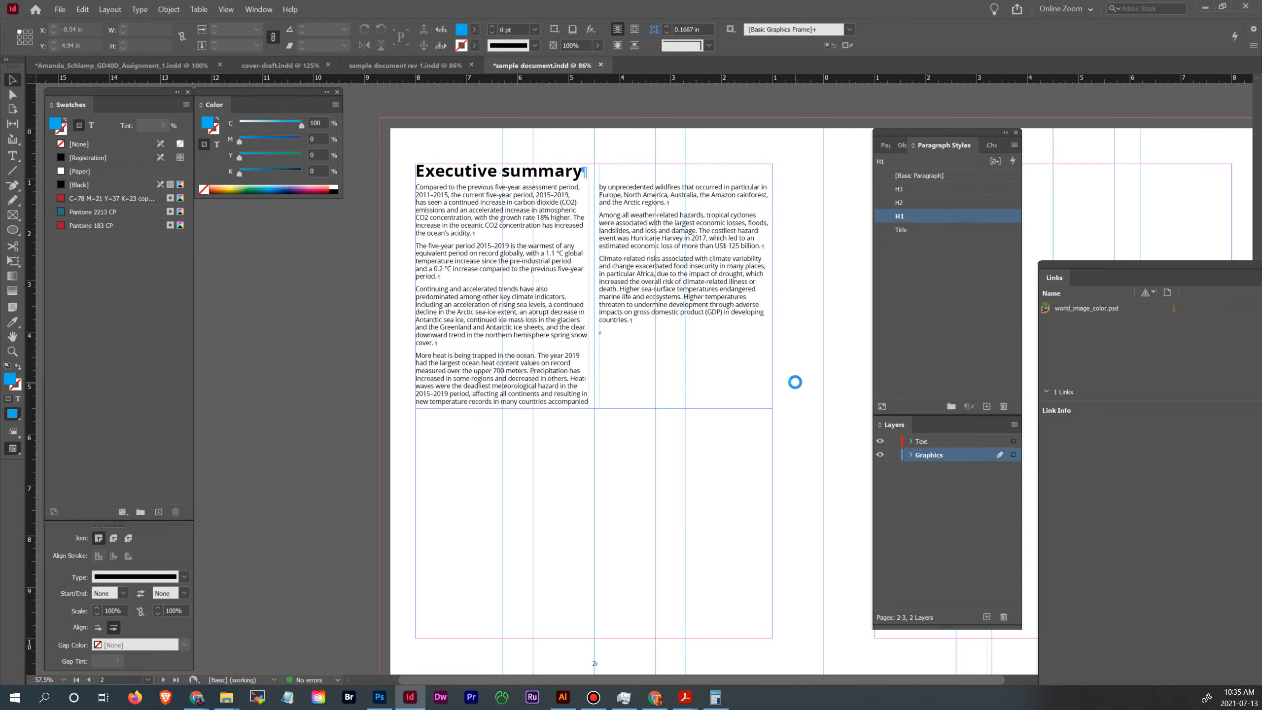
# - Start placing images and browse past the VCAD course folders to open the _stock_photo folder as the source
pyautogui.hotkey('ctrl', 'd')
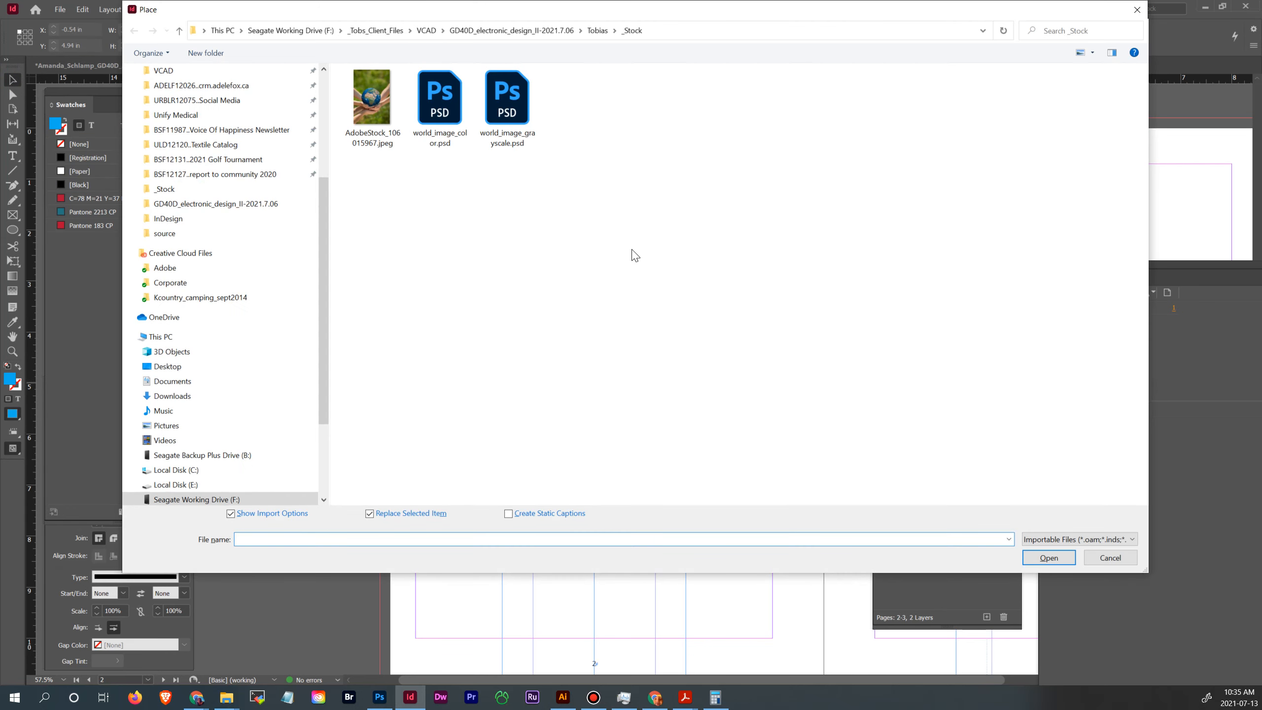
pyautogui.click(597, 30)
pyautogui.click(544, 31)
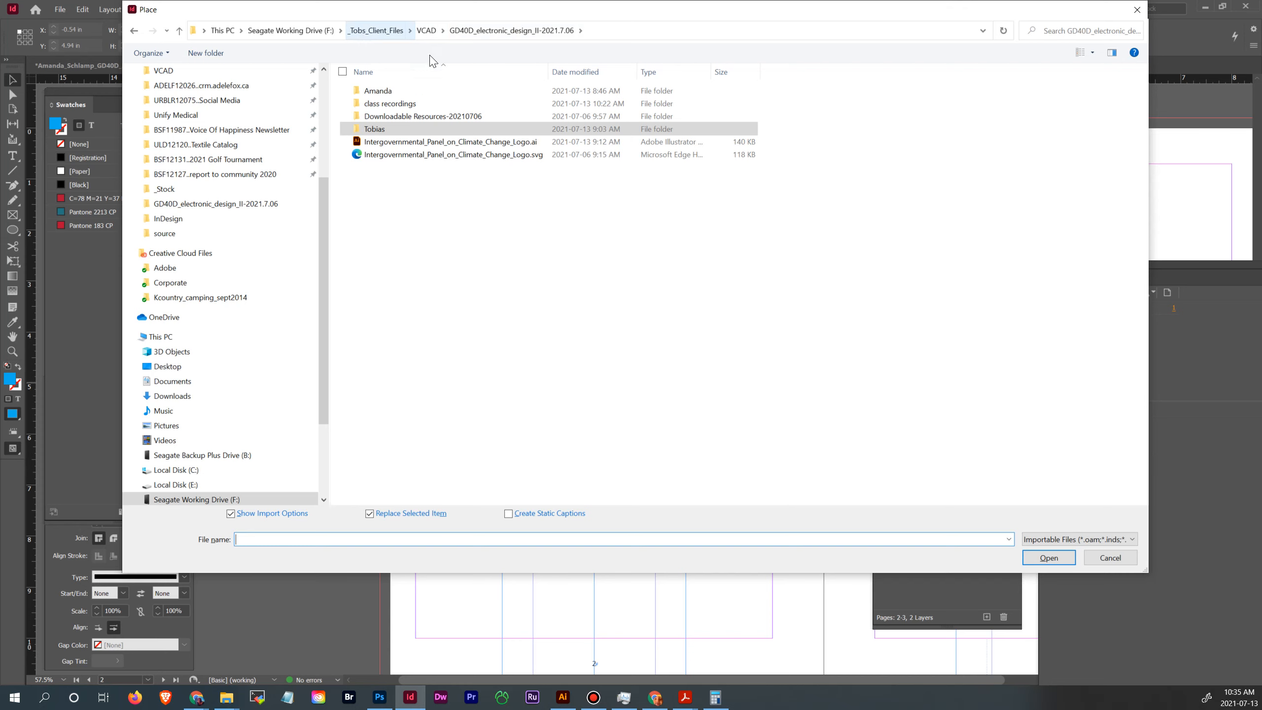
pyautogui.click(420, 36)
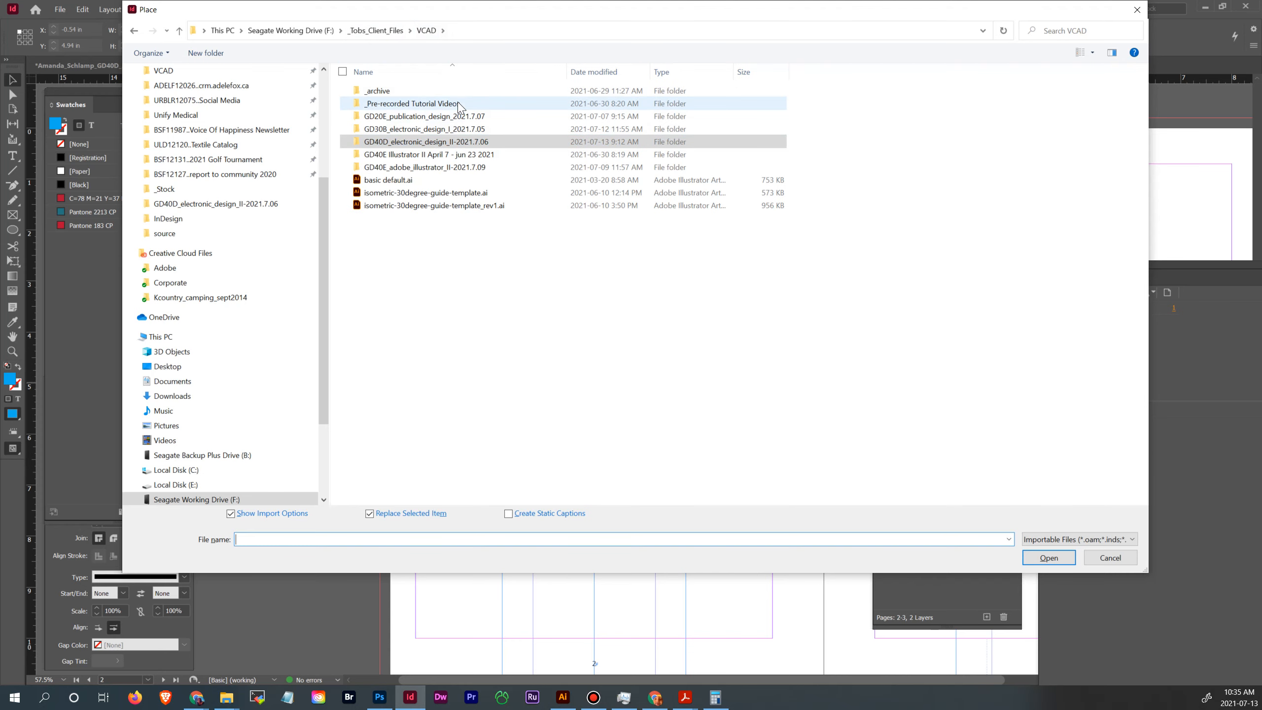
pyautogui.doubleClick(457, 143)
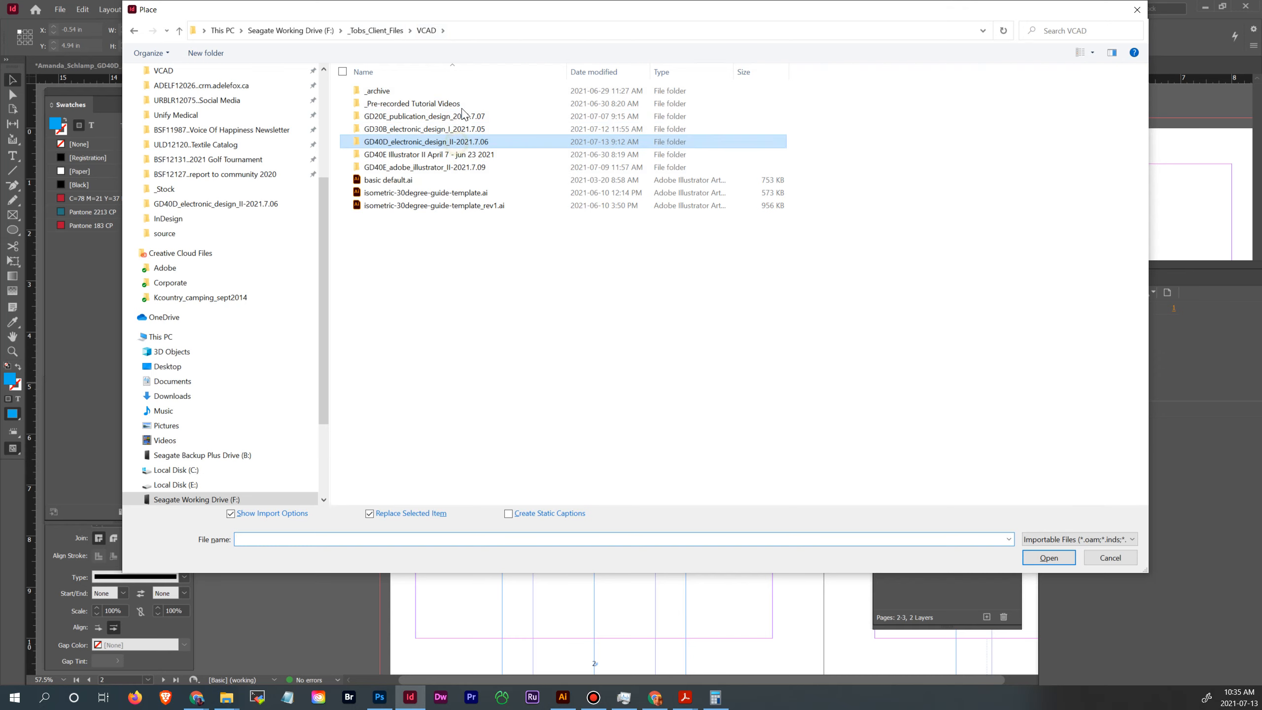
pyautogui.doubleClick(459, 115)
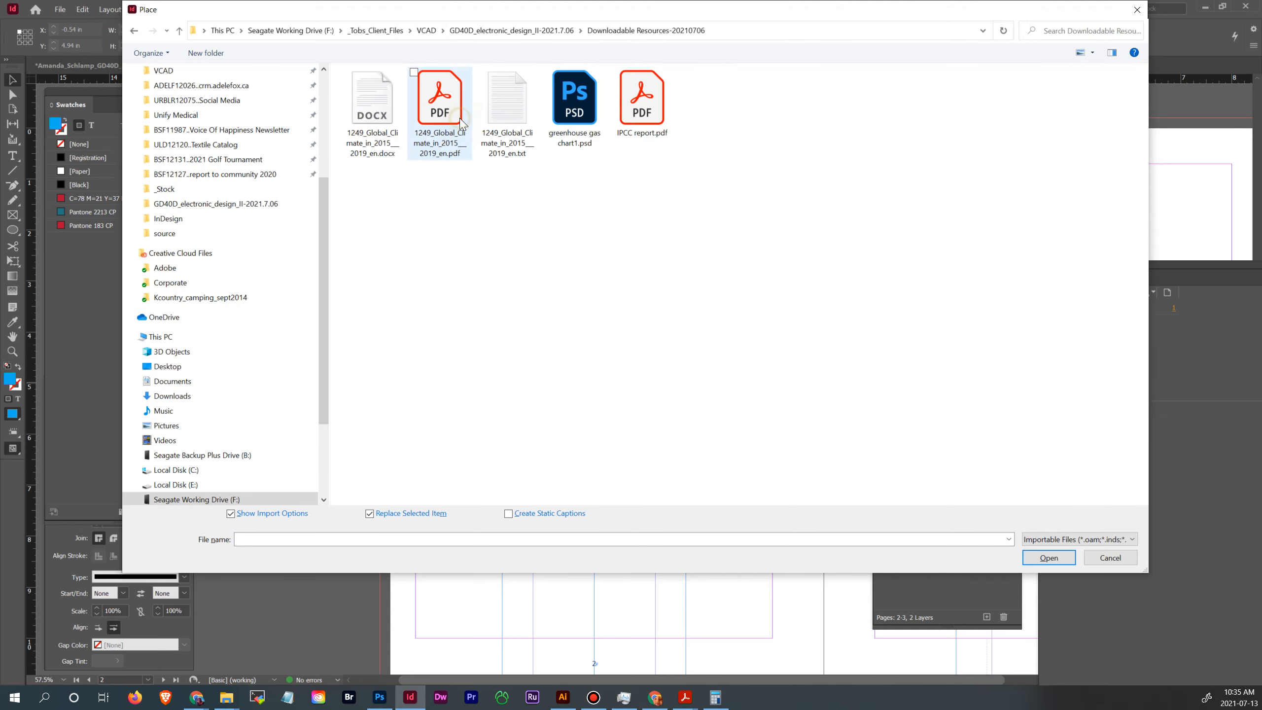
pyautogui.click(550, 31)
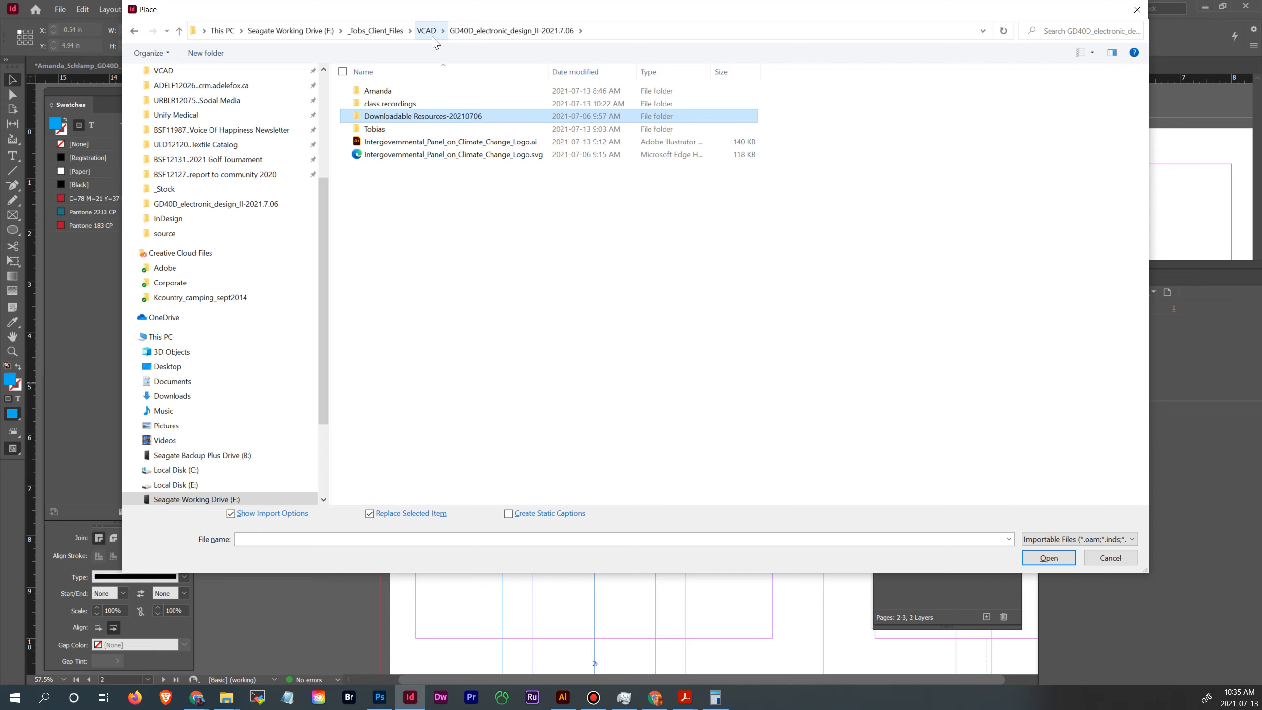
pyautogui.scroll(3, 321, 179)
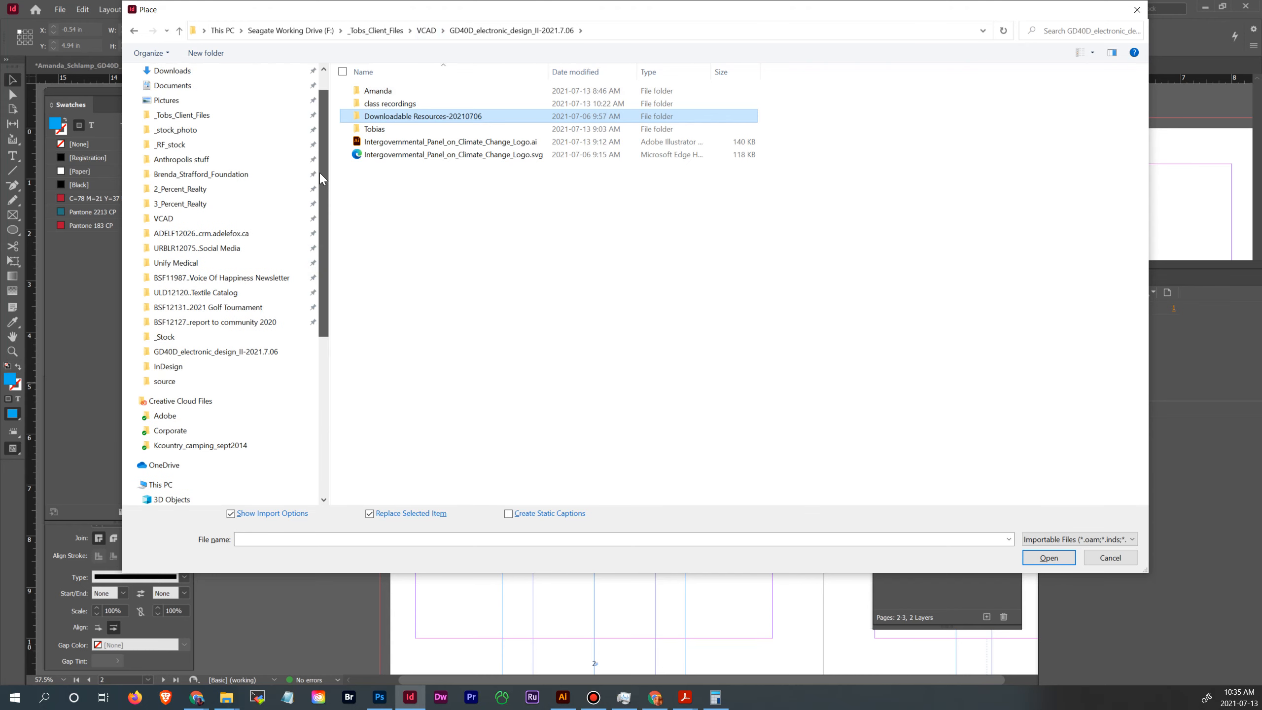
pyautogui.click(176, 130)
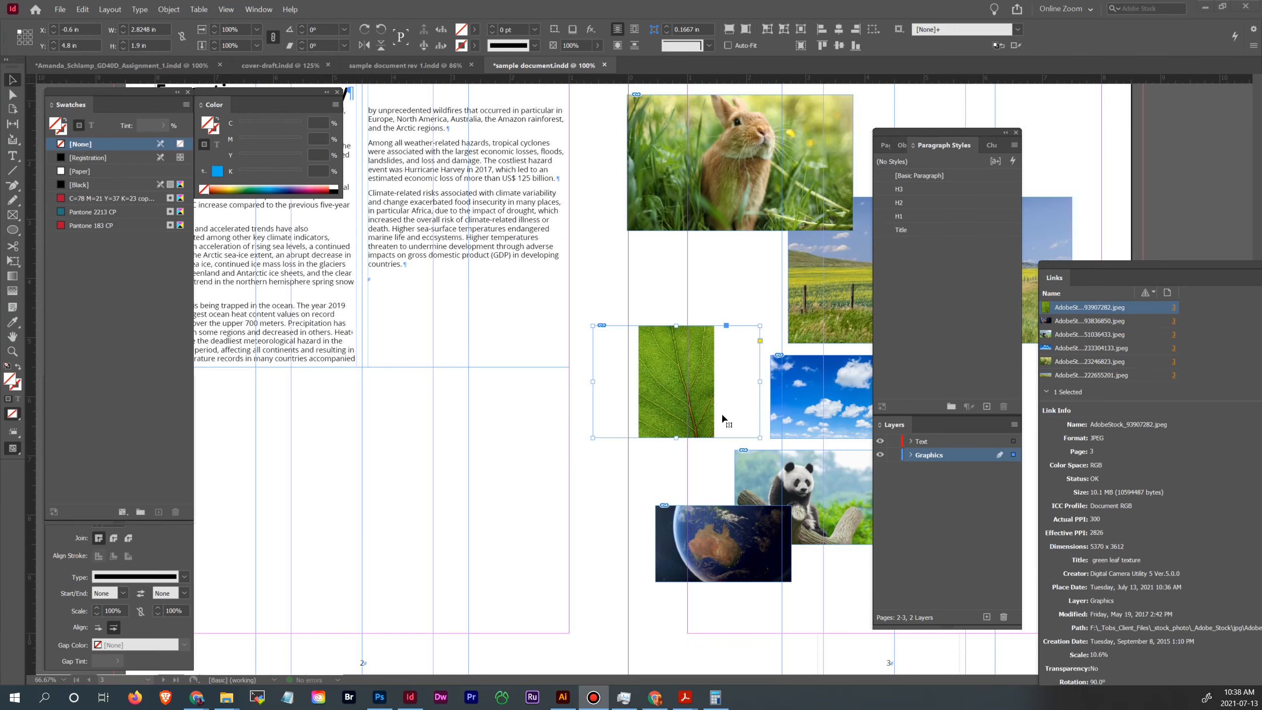
# - Move the green leaf image from page 3 onto page 2 against the spine at Y 4.3 in
pyautogui.moveTo(743, 295); pyautogui.dragTo(666, 303)
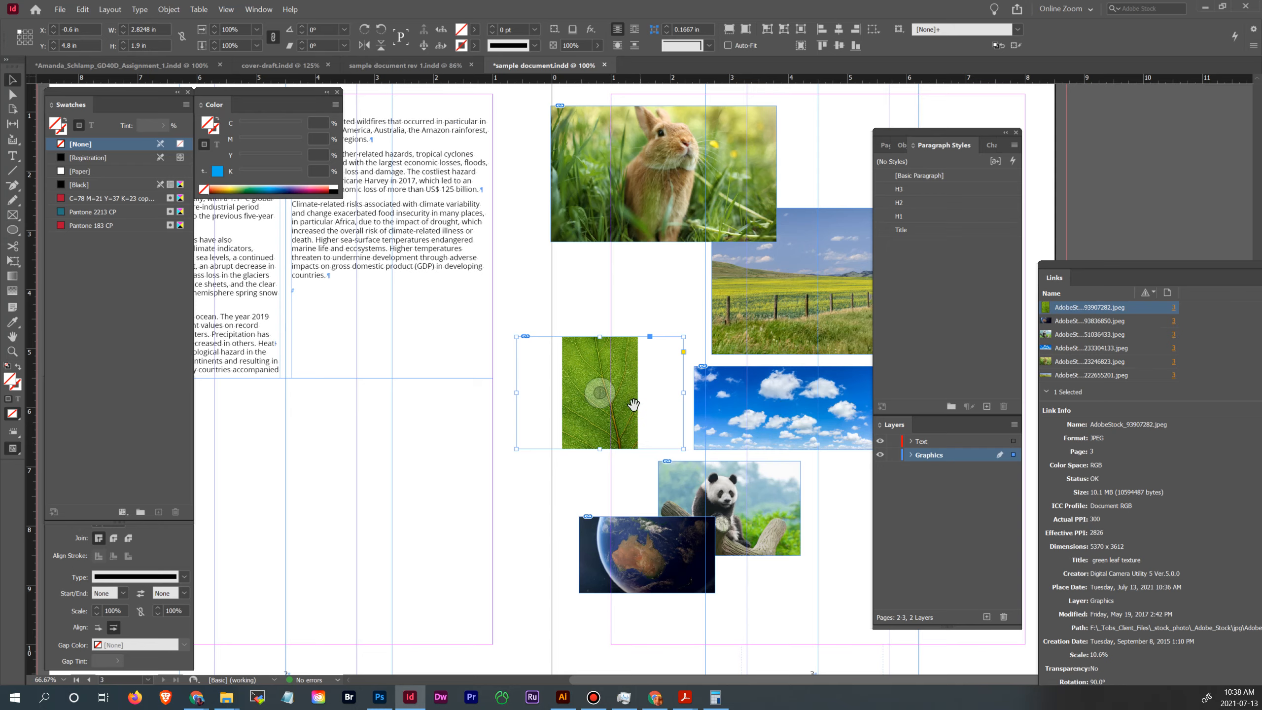
pyautogui.moveTo(617, 429); pyautogui.dragTo(764, 423)
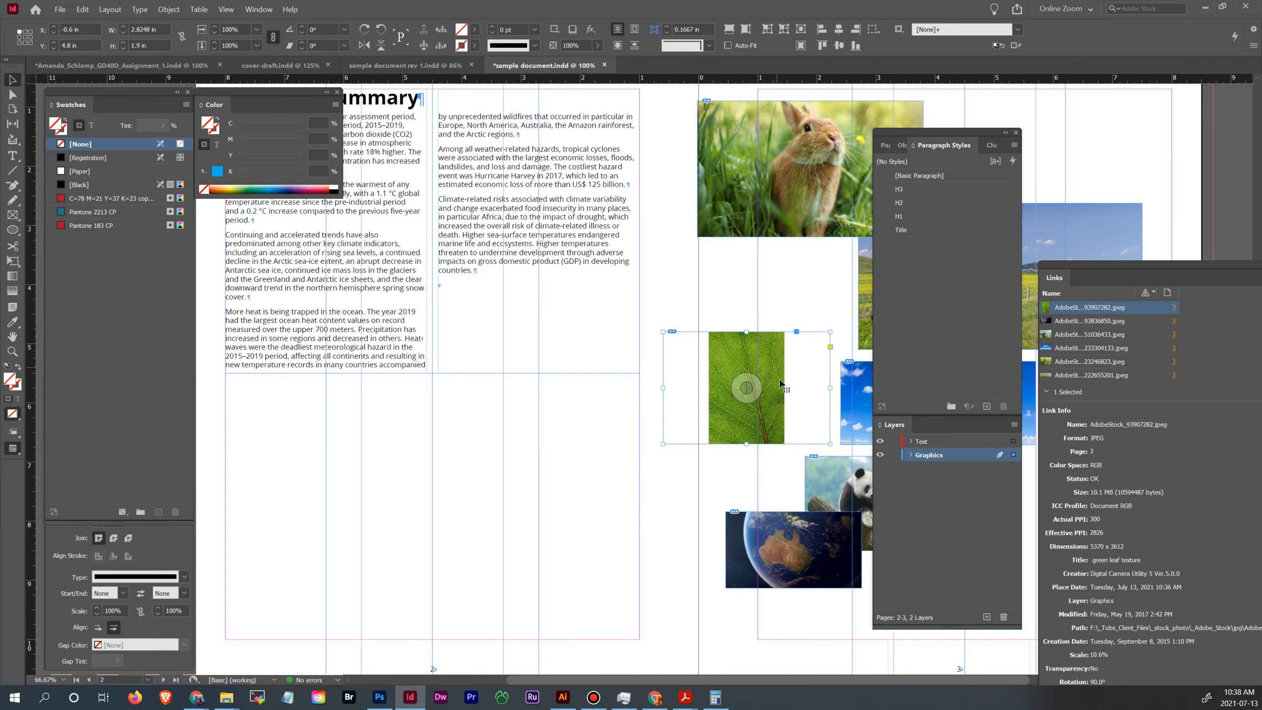
pyautogui.moveTo(770, 355); pyautogui.dragTo(639, 329)
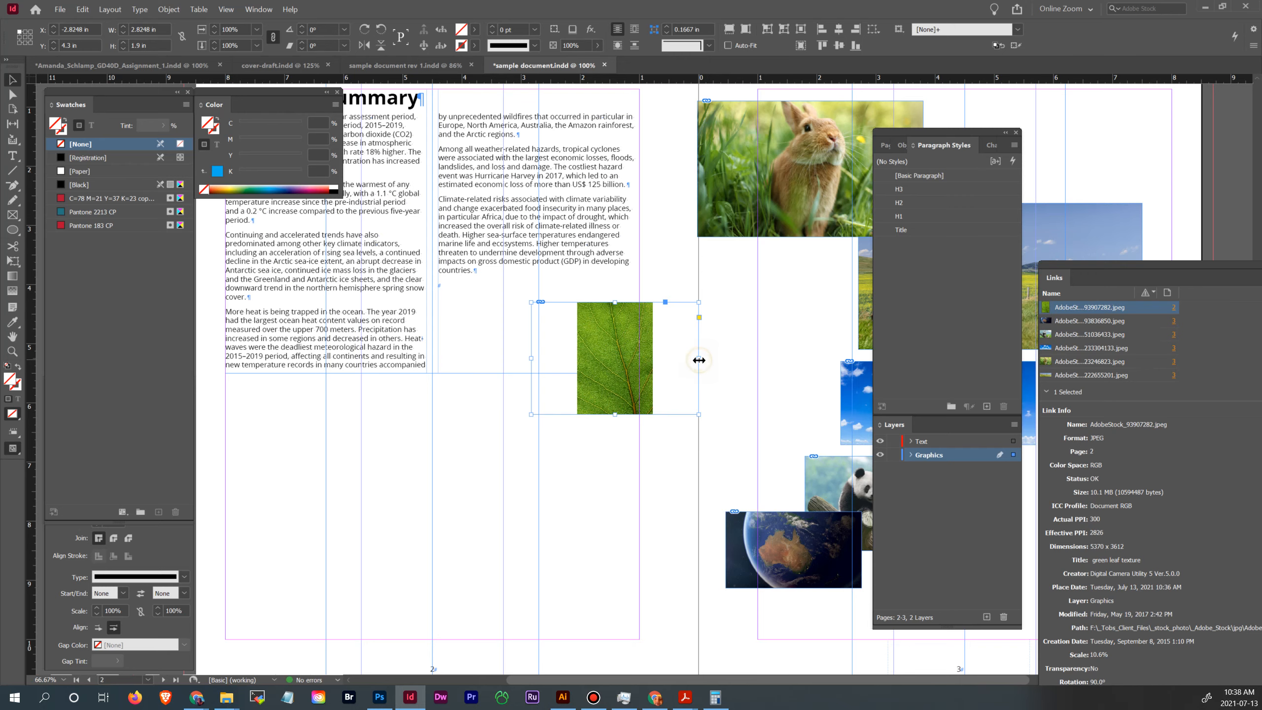
# - Enlarge the leaf image's frame to 4.4 × 6.9 in, reaching the bottom bleed and the second text column's inner edge
pyautogui.moveTo(615, 418); pyautogui.dragTo(624, 630)
pyautogui.scroll(-3, 644, 505)
pyautogui.moveTo(615, 297); pyautogui.dragTo(614, 592)
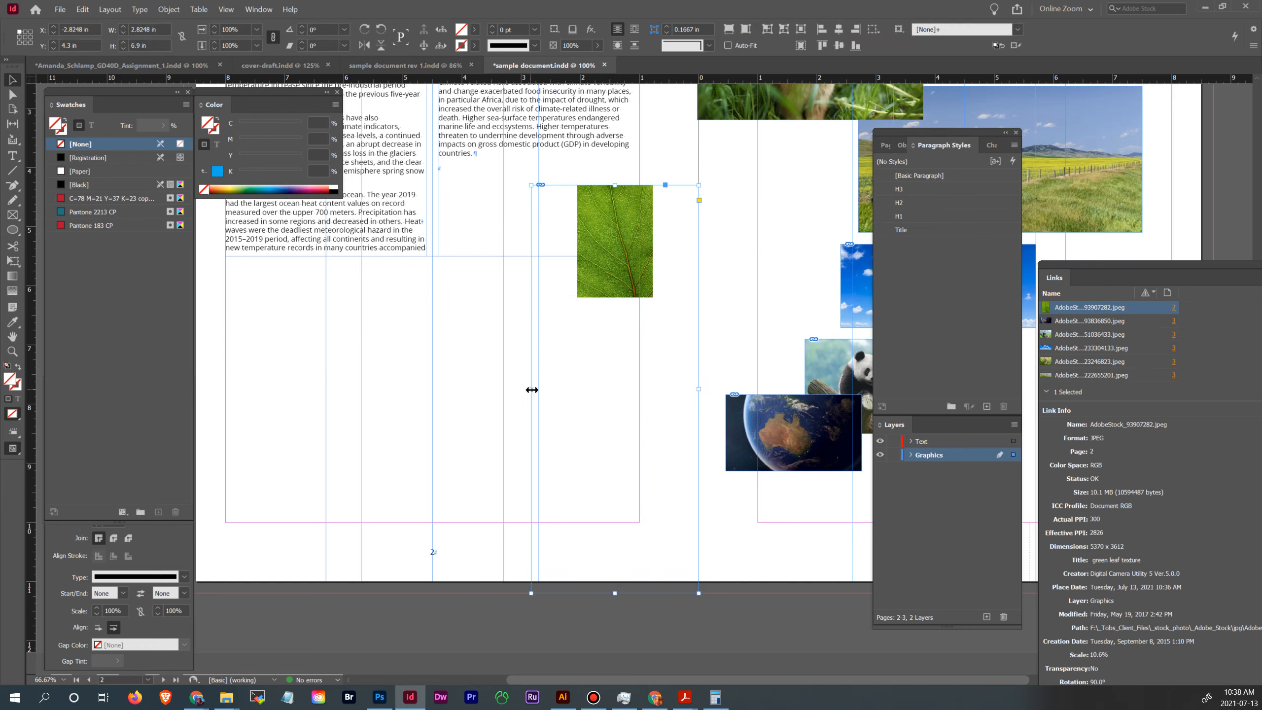
pyautogui.moveTo(531, 389); pyautogui.dragTo(438, 389)
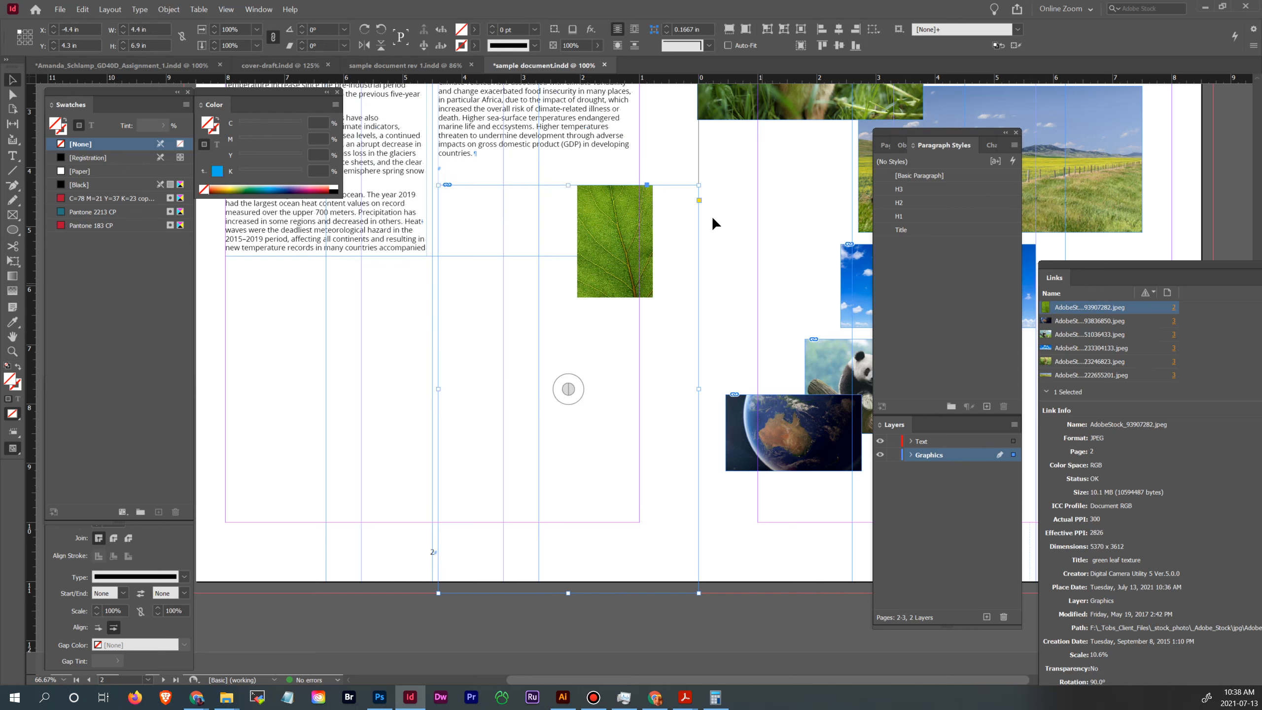
# - Scale the leaf image to fill its enlarged frame proportionally
pyautogui.click(12, 94)
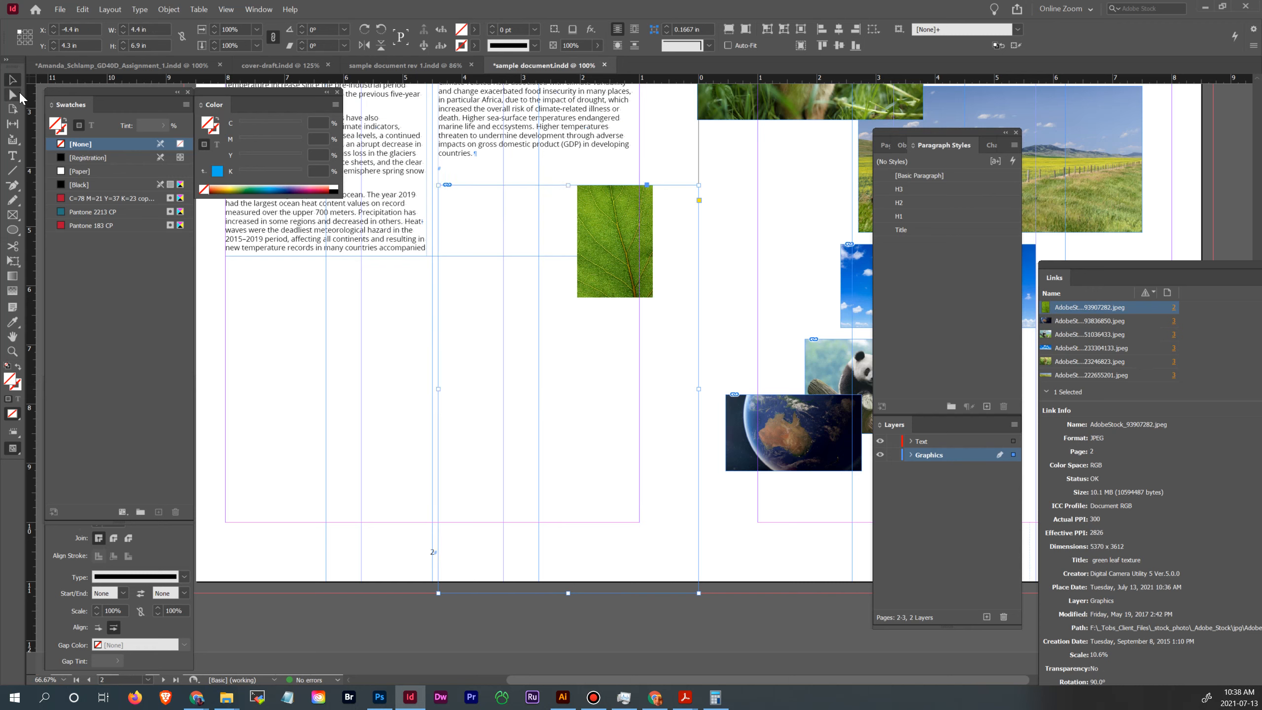
pyautogui.click(618, 234)
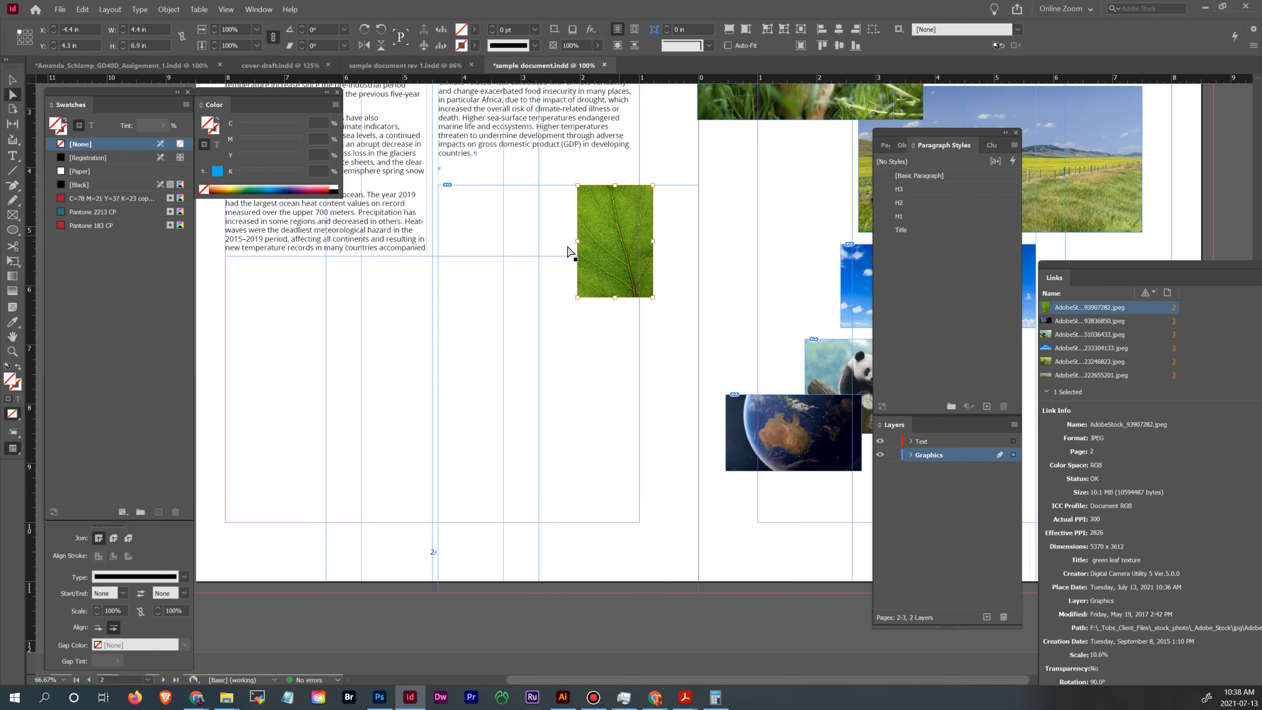
pyautogui.click(733, 34)
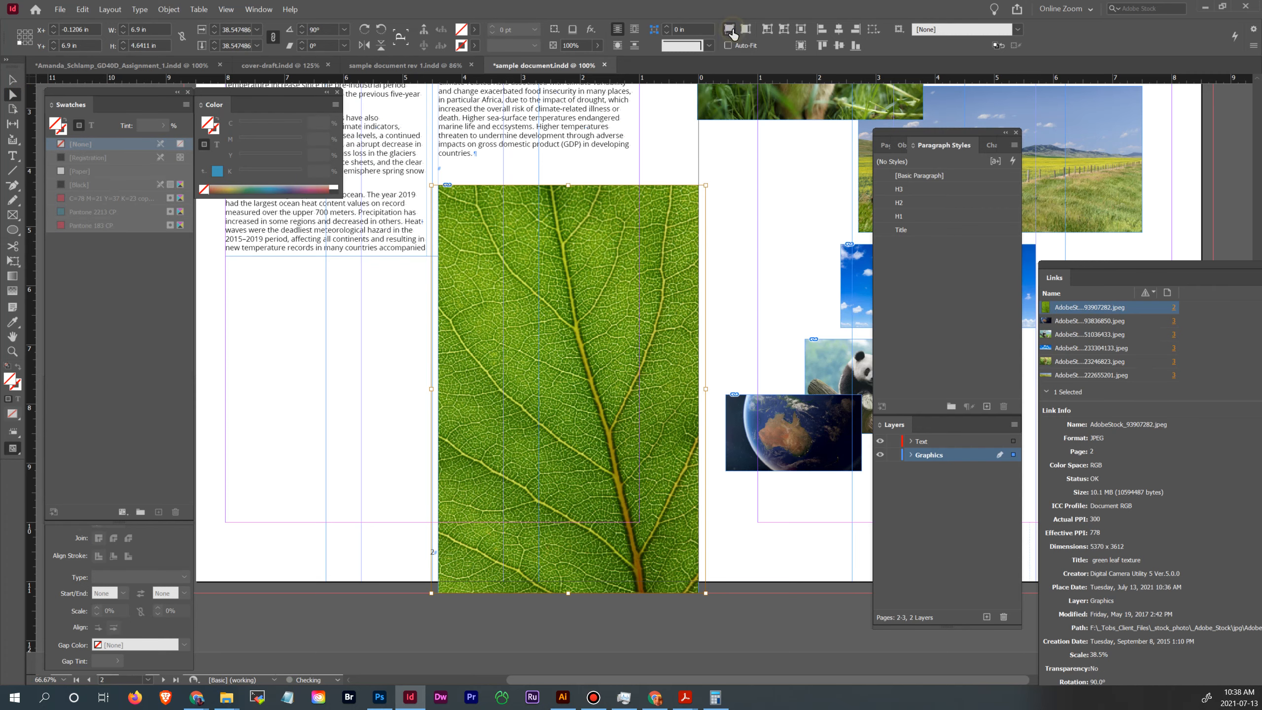
pyautogui.click(14, 83)
pyautogui.click(757, 621)
pyautogui.moveTo(739, 271); pyautogui.dragTo(741, 369)
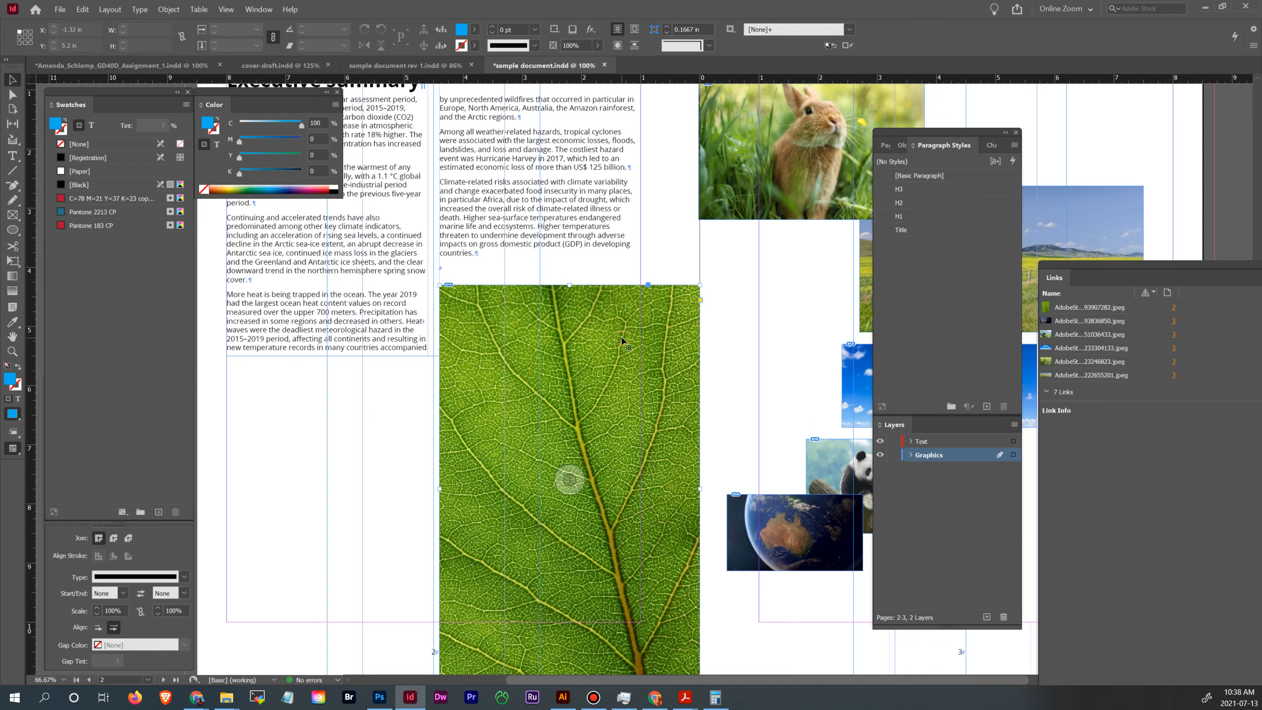
# - Remove the empty paragraph after "countries." at the end of the Executive summary text
pyautogui.press('t')
pyautogui.click(533, 272)
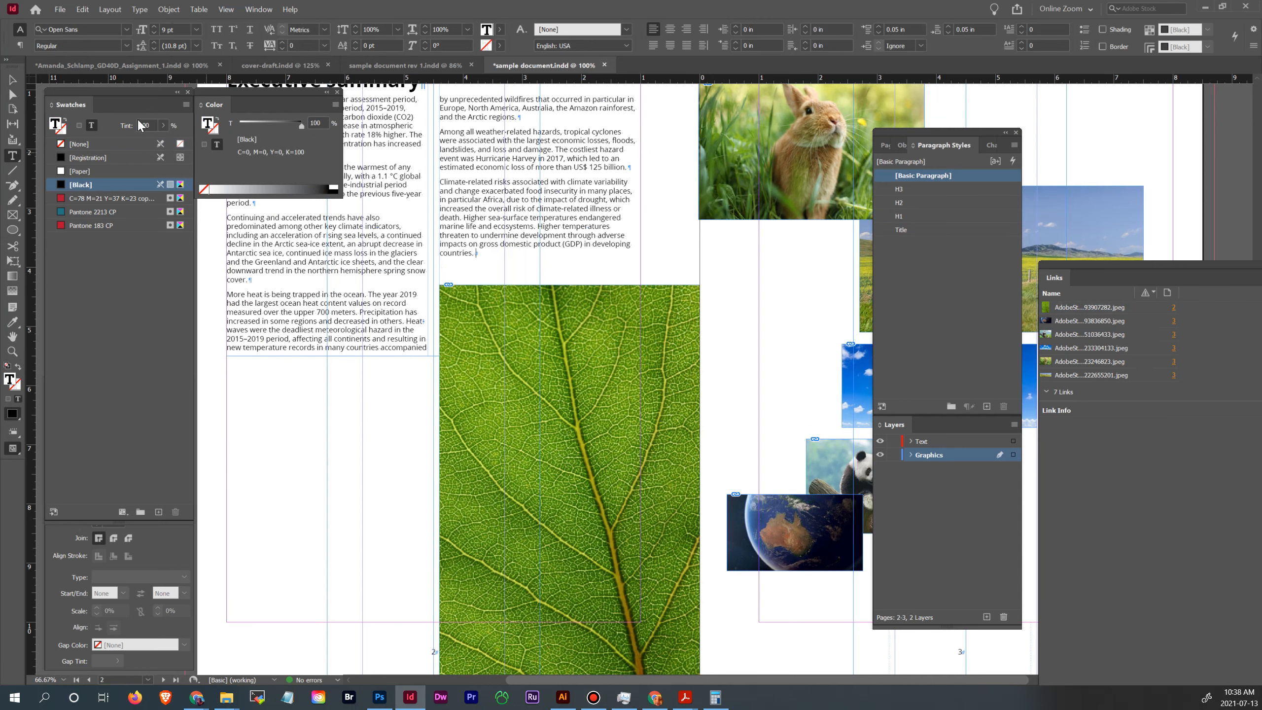
pyautogui.click(12, 82)
pyautogui.moveTo(369, 347); pyautogui.dragTo(467, 317)
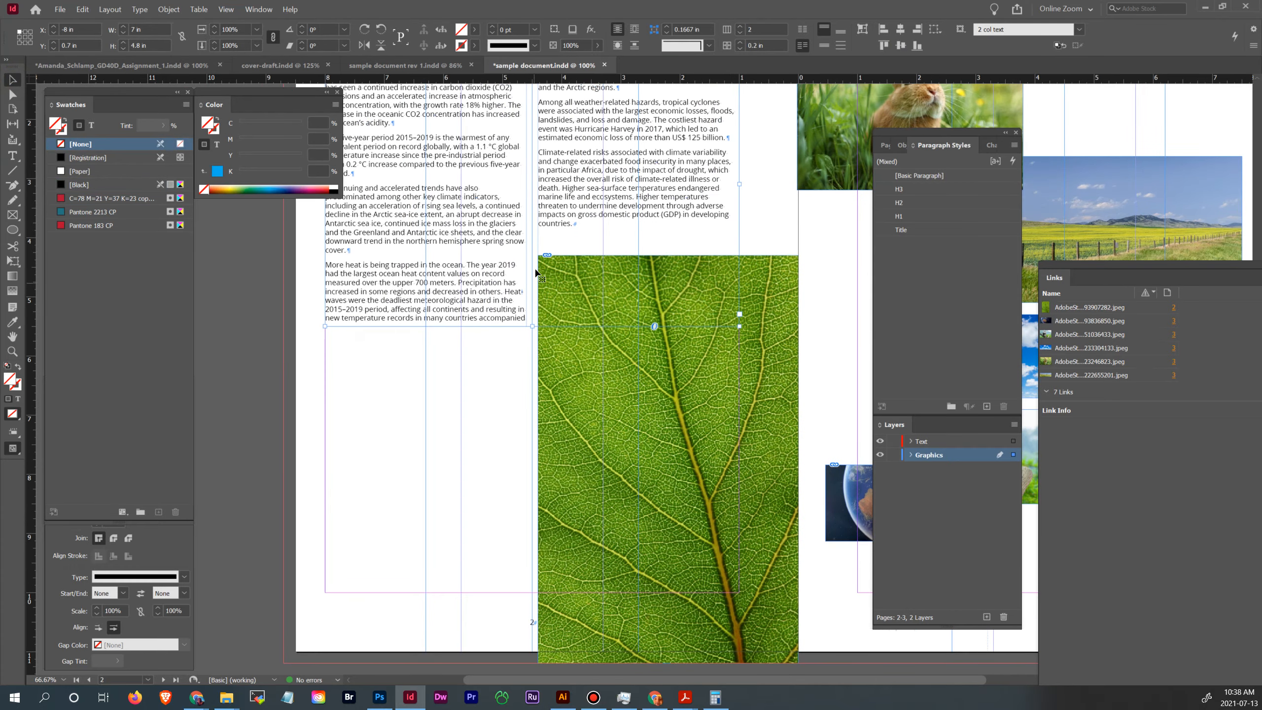
pyautogui.click(829, 395)
pyautogui.moveTo(797, 350); pyautogui.dragTo(734, 409)
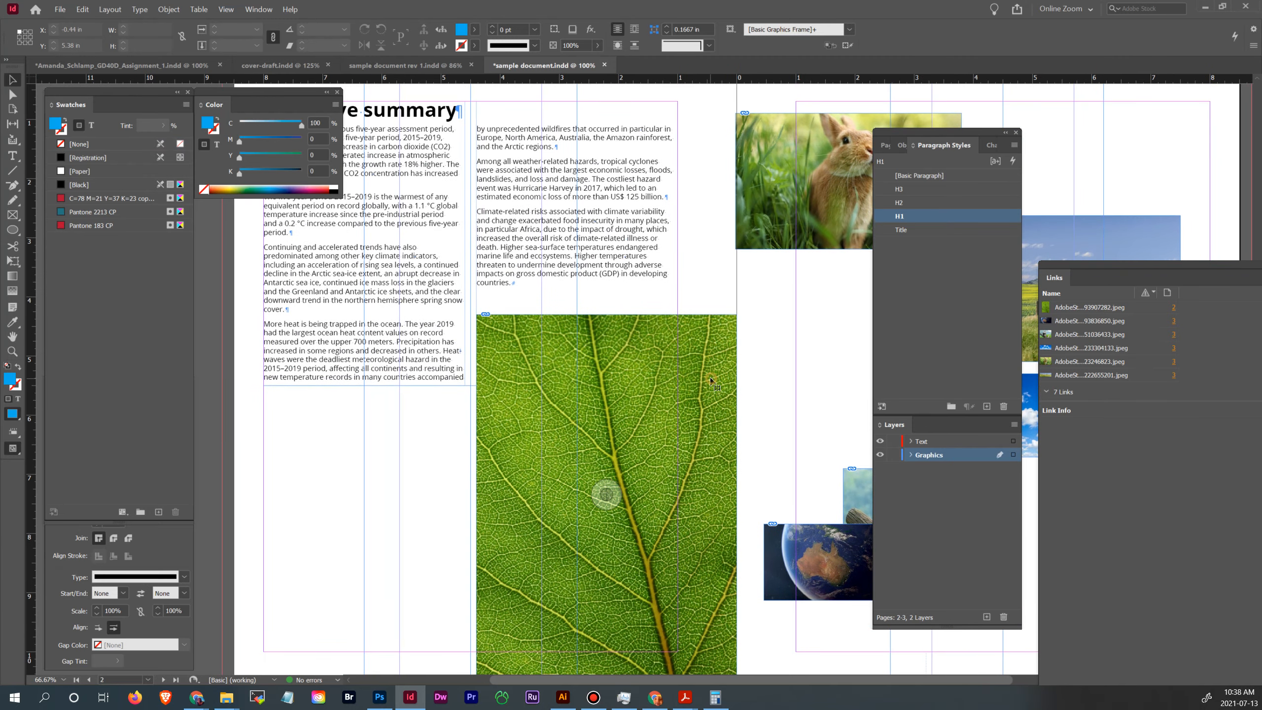
# - Extend the leaf frame's top edge up to Y 4.1 in, making the frame 7.1 in high
pyautogui.click(606, 326)
pyautogui.moveTo(606, 314); pyautogui.dragTo(606, 302)
pyautogui.moveTo(777, 395); pyautogui.dragTo(658, 314)
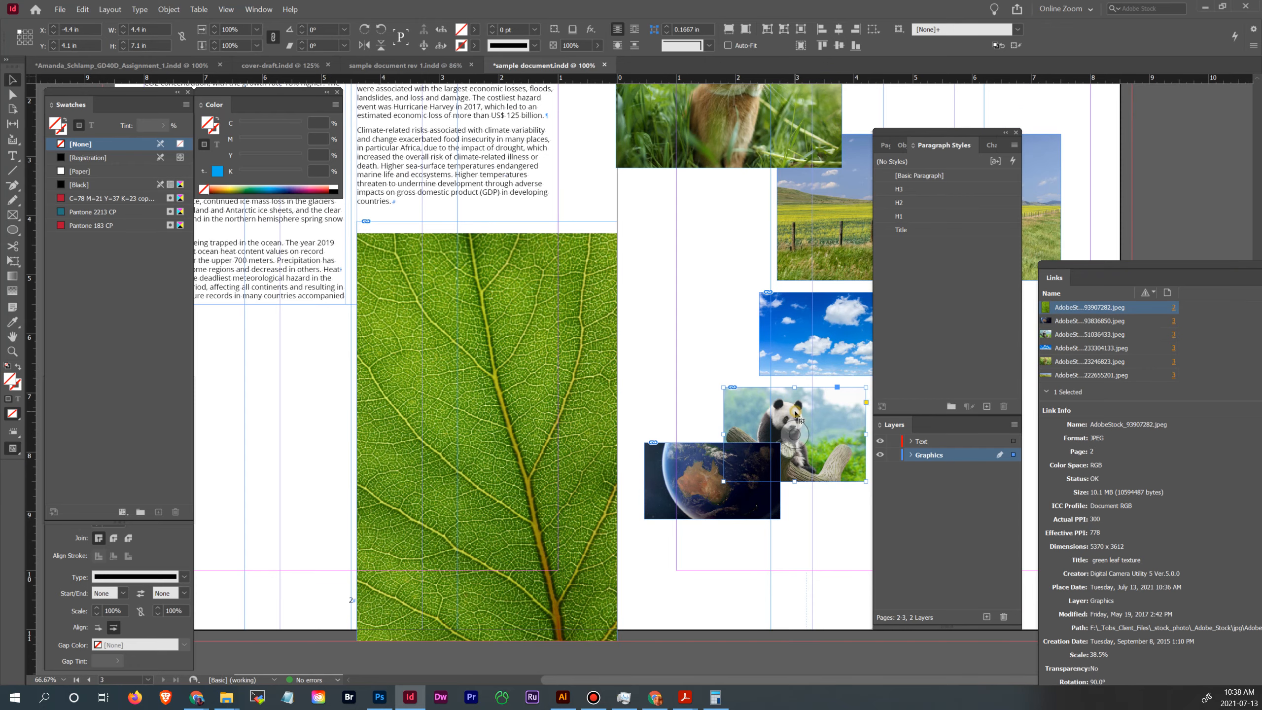
# - Move the panda photo onto page 2 against the leaf image's outer edge and turn on Auto-Fit for it
pyautogui.click(836, 424)
pyautogui.moveTo(837, 425); pyautogui.dragTo(616, 389)
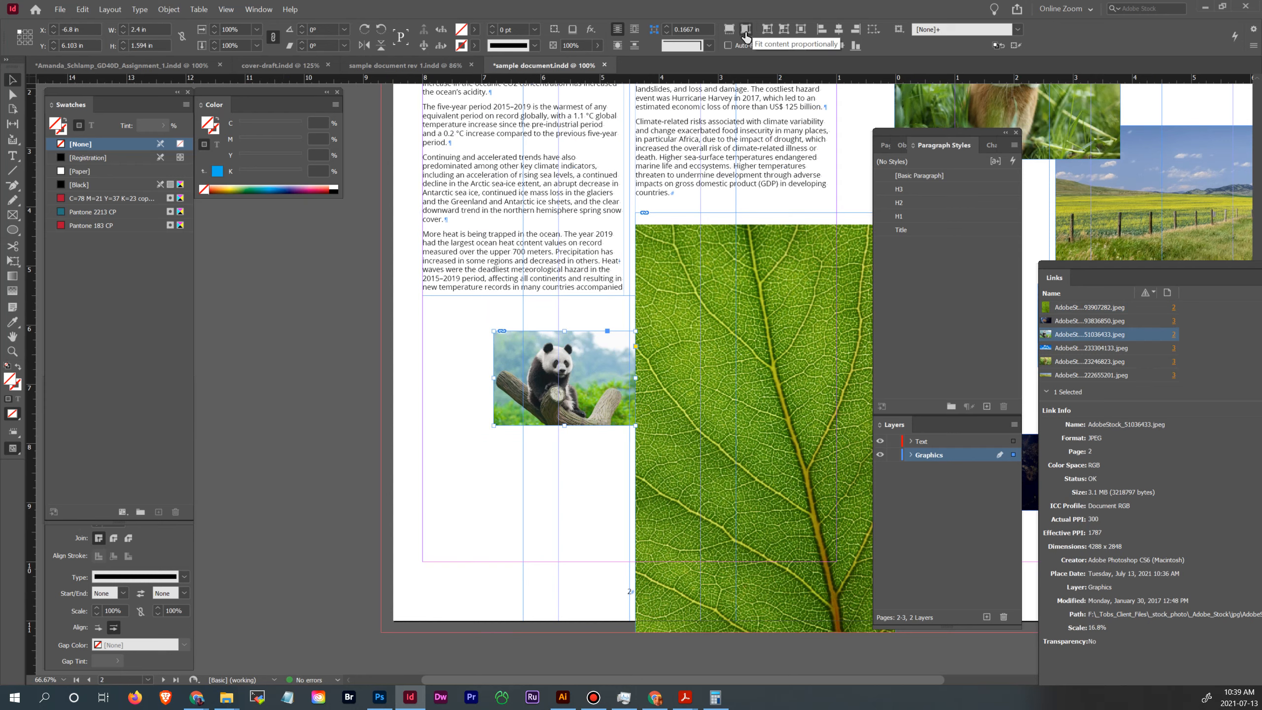
pyautogui.click(728, 46)
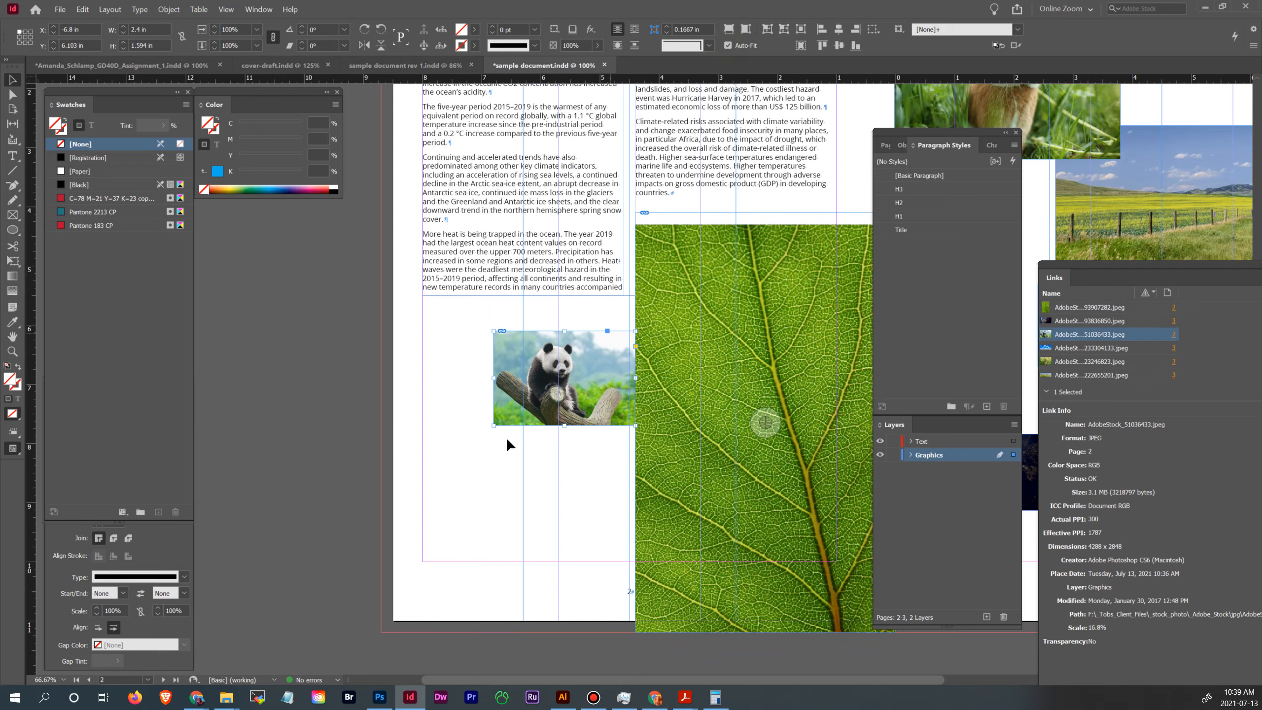
# - Enlarge the panda frame out to page 2's outer bleed and trim its height, giving 4.3 × 2.84 in
pyautogui.moveTo(493, 425); pyautogui.dragTo(381, 514)
pyautogui.moveTo(319, 444); pyautogui.dragTo(330, 404)
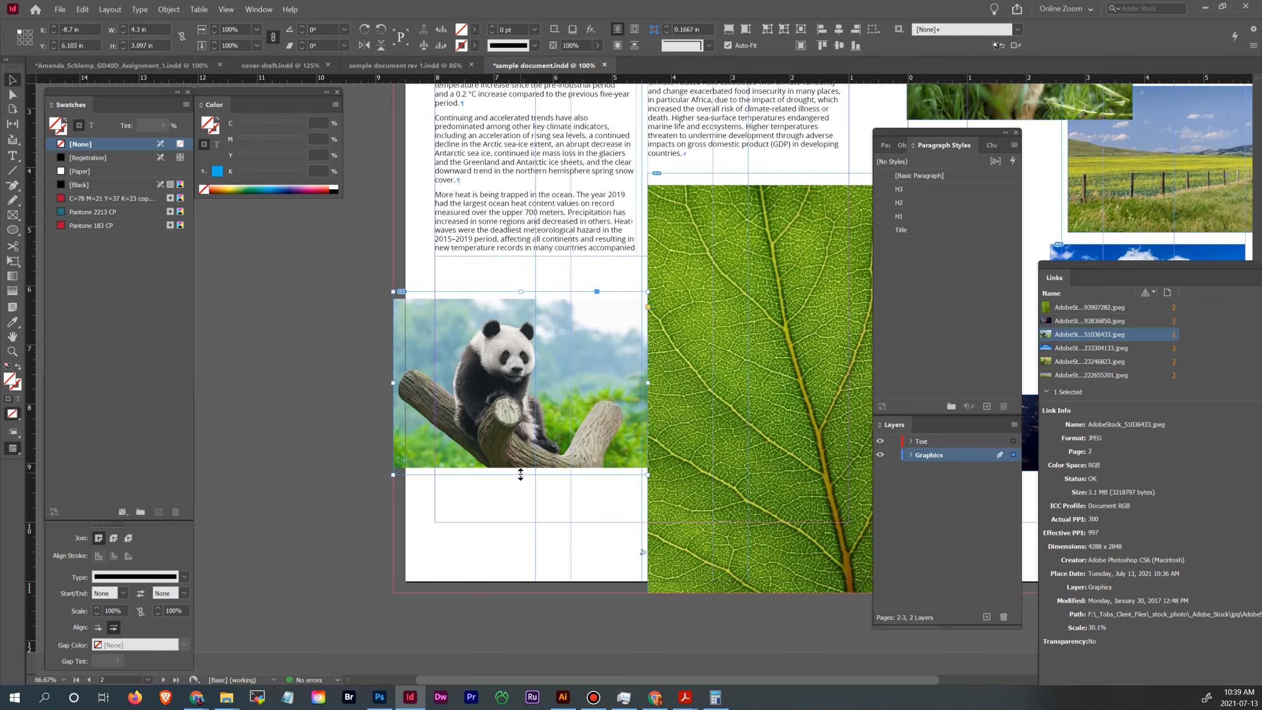
pyautogui.moveTo(520, 475); pyautogui.dragTo(521, 462)
pyautogui.moveTo(520, 292); pyautogui.dragTo(520, 295)
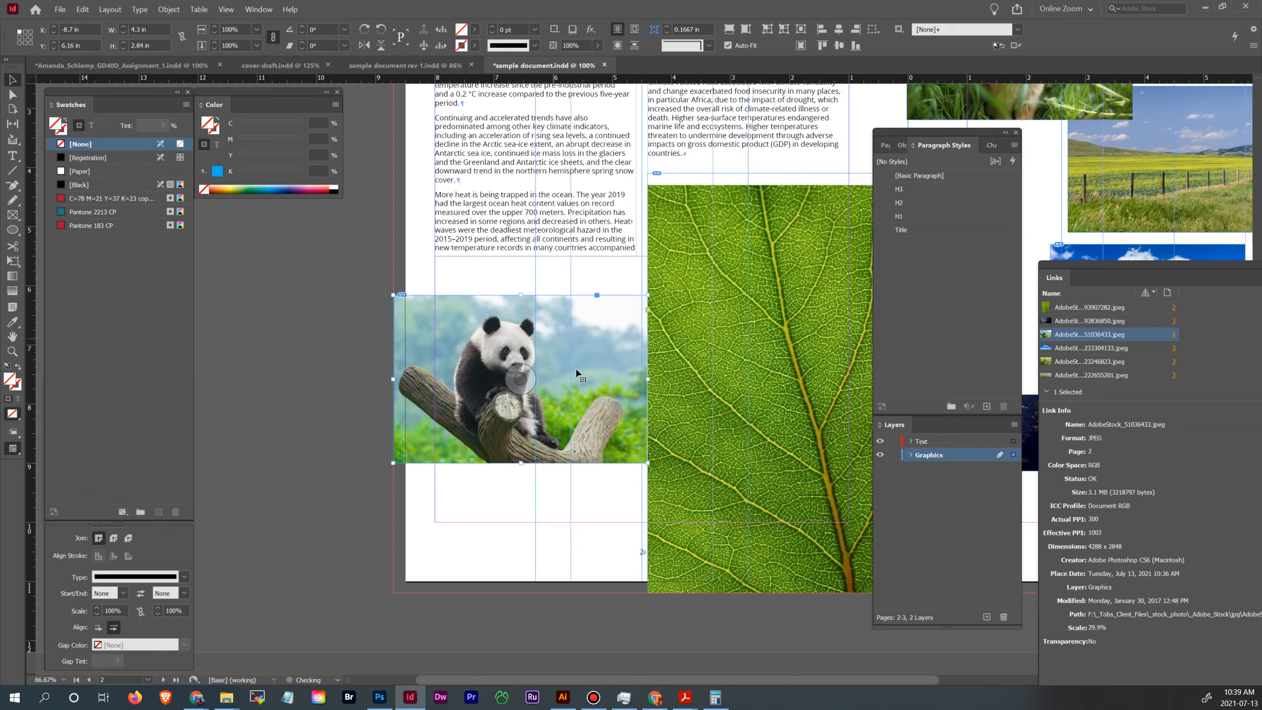
# - Move the panda photo down to page 2's bottom bleed, keeping it flush beside the leaf image
pyautogui.moveTo(600, 351); pyautogui.dragTo(650, 507)
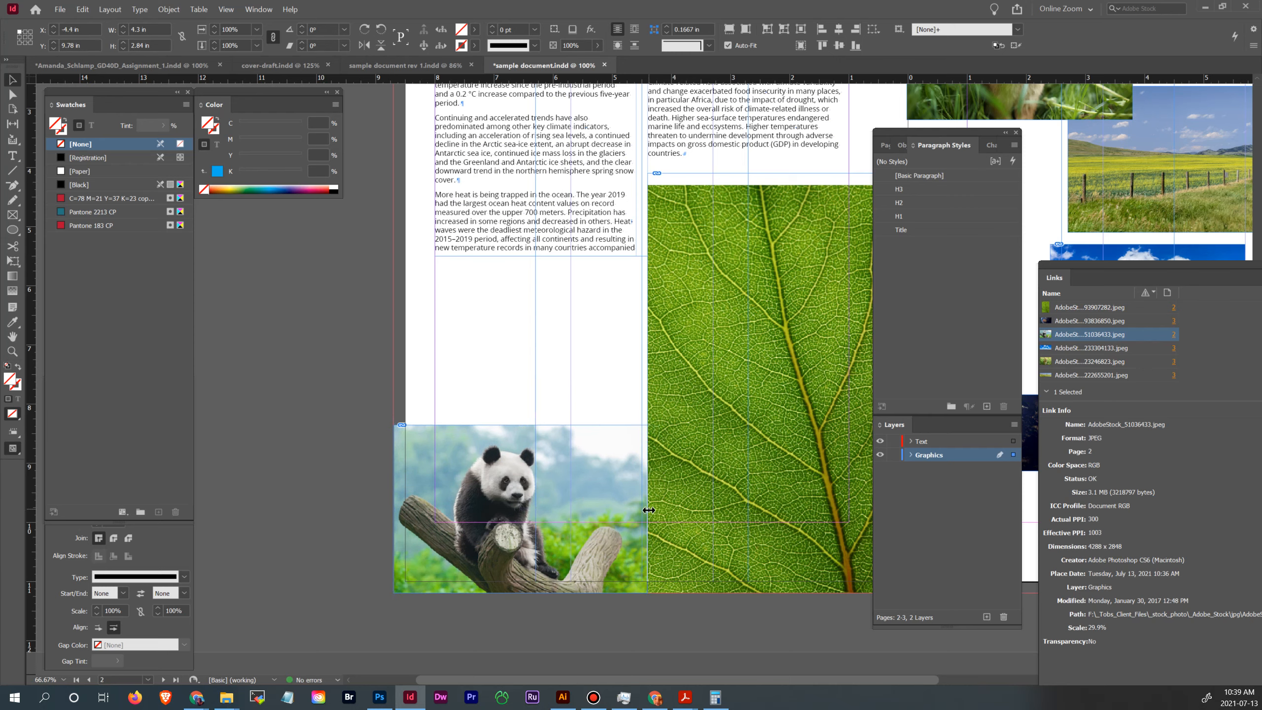
pyautogui.click(281, 354)
pyautogui.hscroll(3, 724, 380)
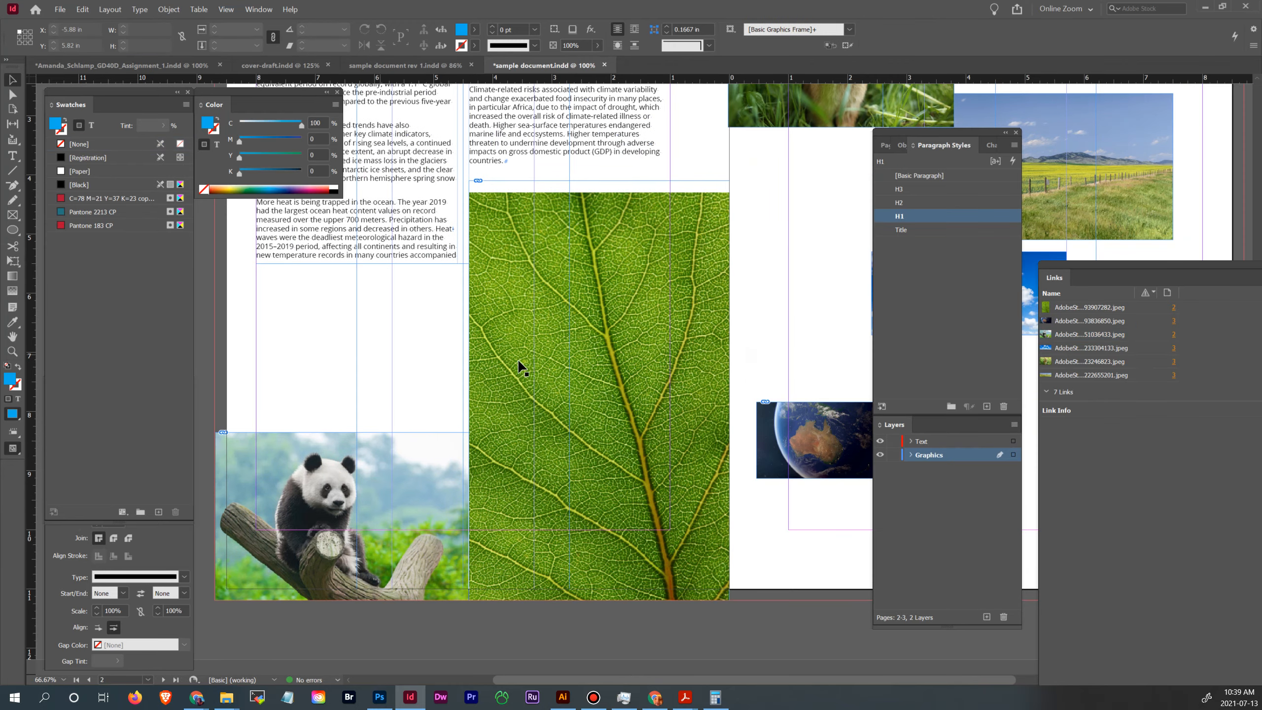
pyautogui.hscroll(-2, 645, 279)
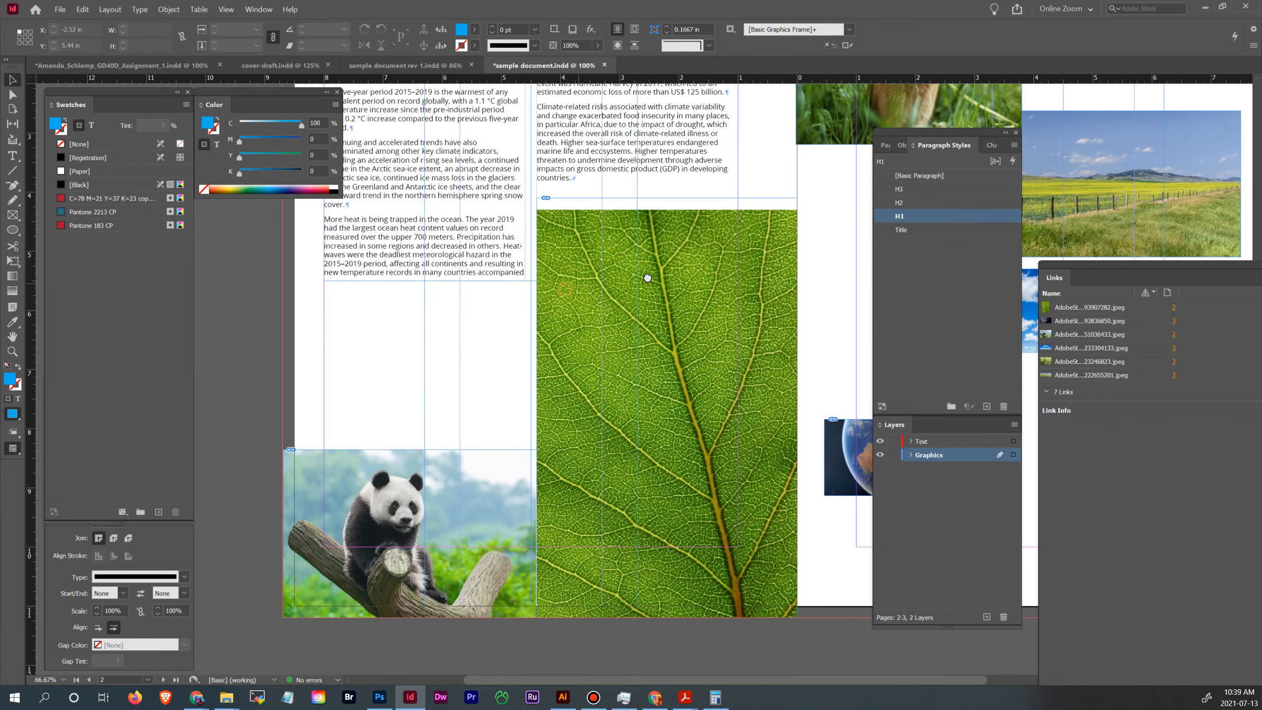
pyautogui.moveTo(603, 240); pyautogui.dragTo(620, 370)
pyautogui.moveTo(653, 431); pyautogui.dragTo(563, 285)
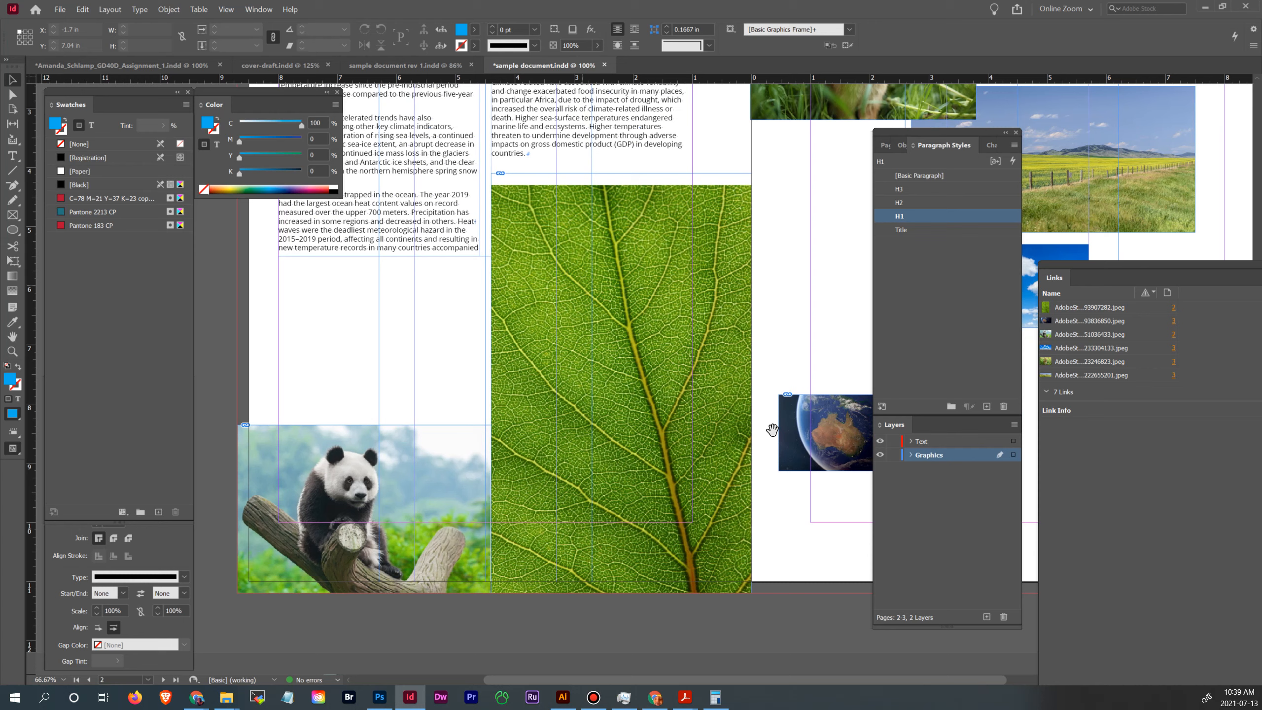
# - Move the Earth photo onto page 2 above the panda and enlarge it with Auto-Fit to 4.3 × 2.6 in
pyautogui.click(832, 419)
pyautogui.moveTo(831, 419); pyautogui.dragTo(307, 359)
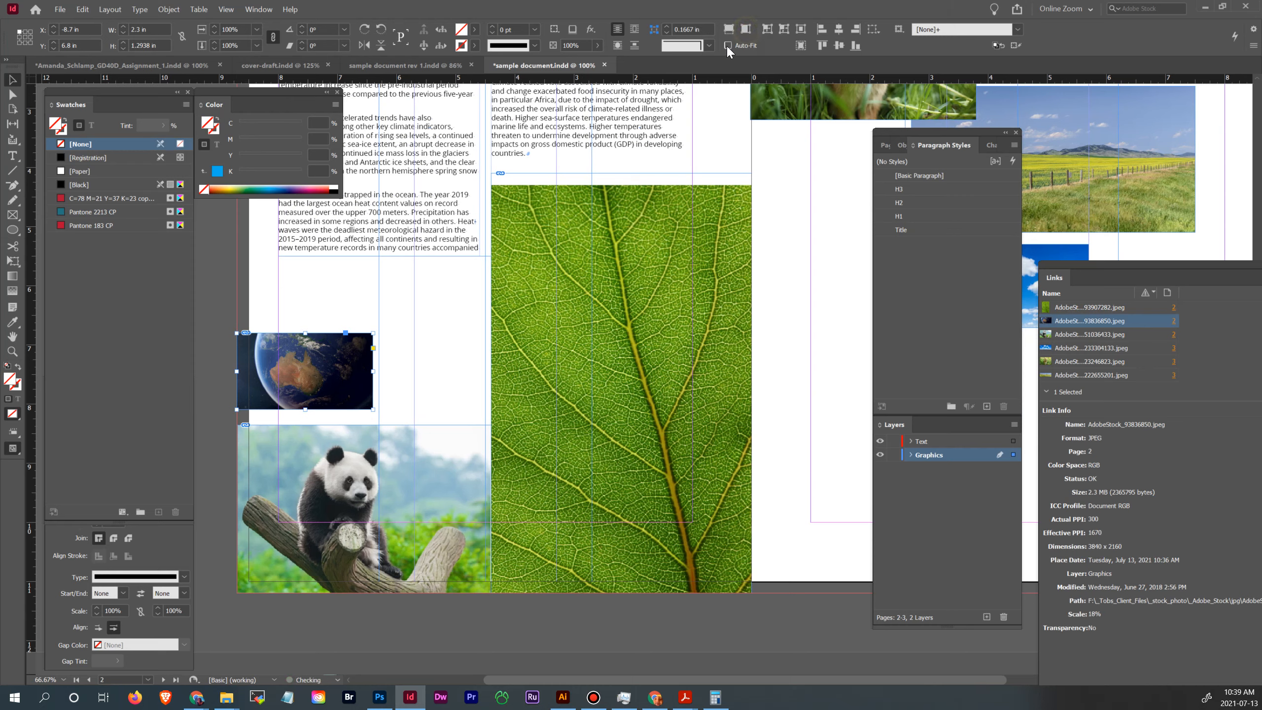
pyautogui.moveTo(373, 332); pyautogui.dragTo(491, 274)
pyautogui.moveTo(365, 409); pyautogui.dragTo(365, 427)
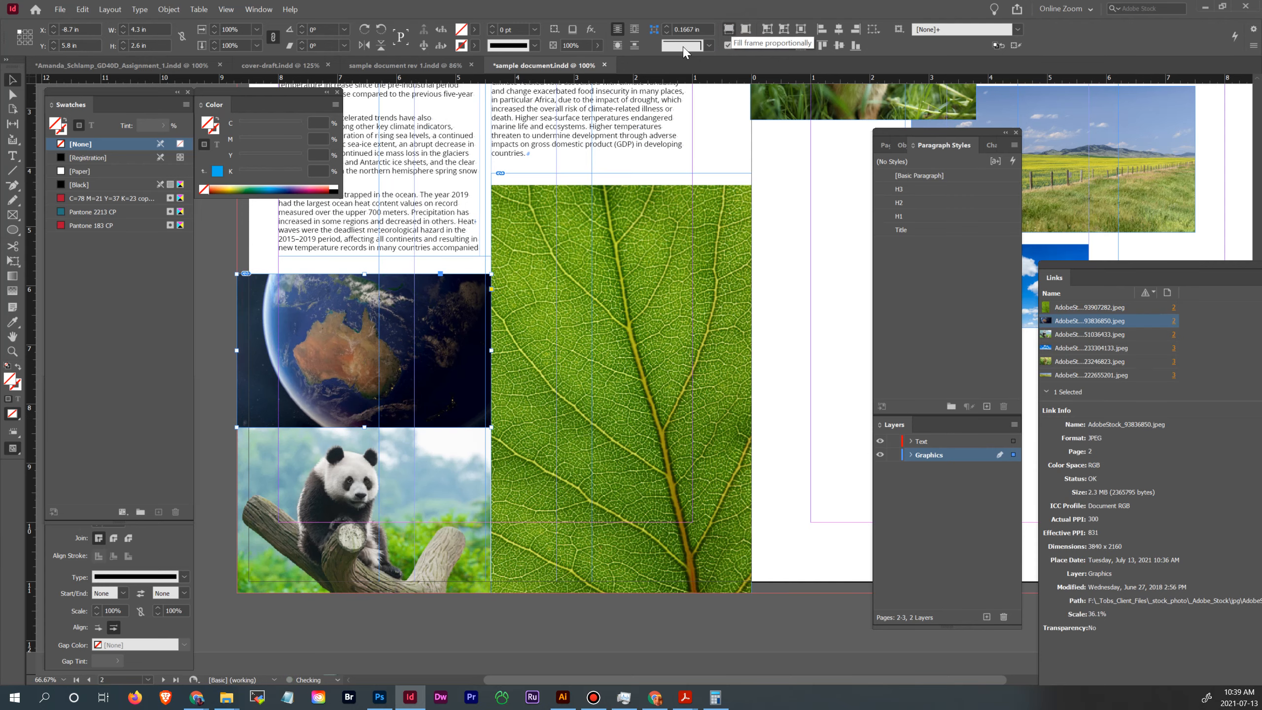
pyautogui.click(227, 393)
pyautogui.moveTo(227, 405); pyautogui.dragTo(325, 404)
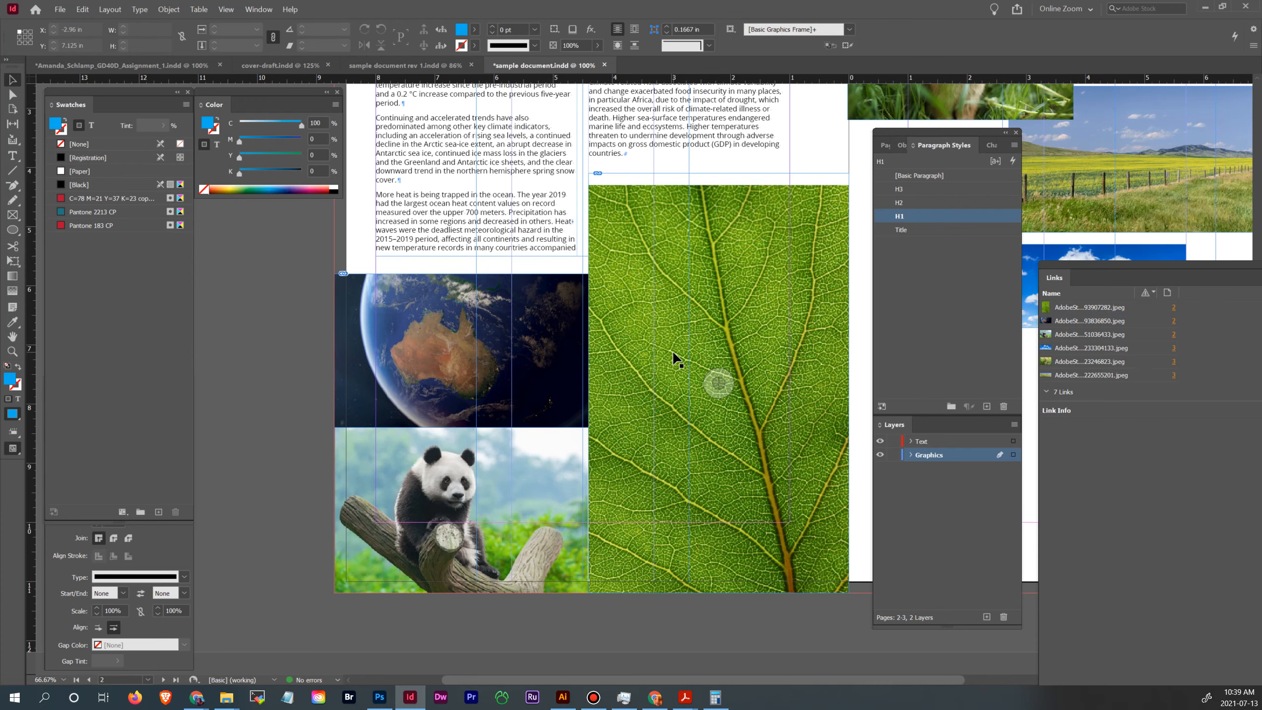
# - Widen the leaf frame on page 2 to 4.5 in by moving its outer edge to X -4.5 in
pyautogui.moveTo(606, 217); pyautogui.dragTo(623, 320)
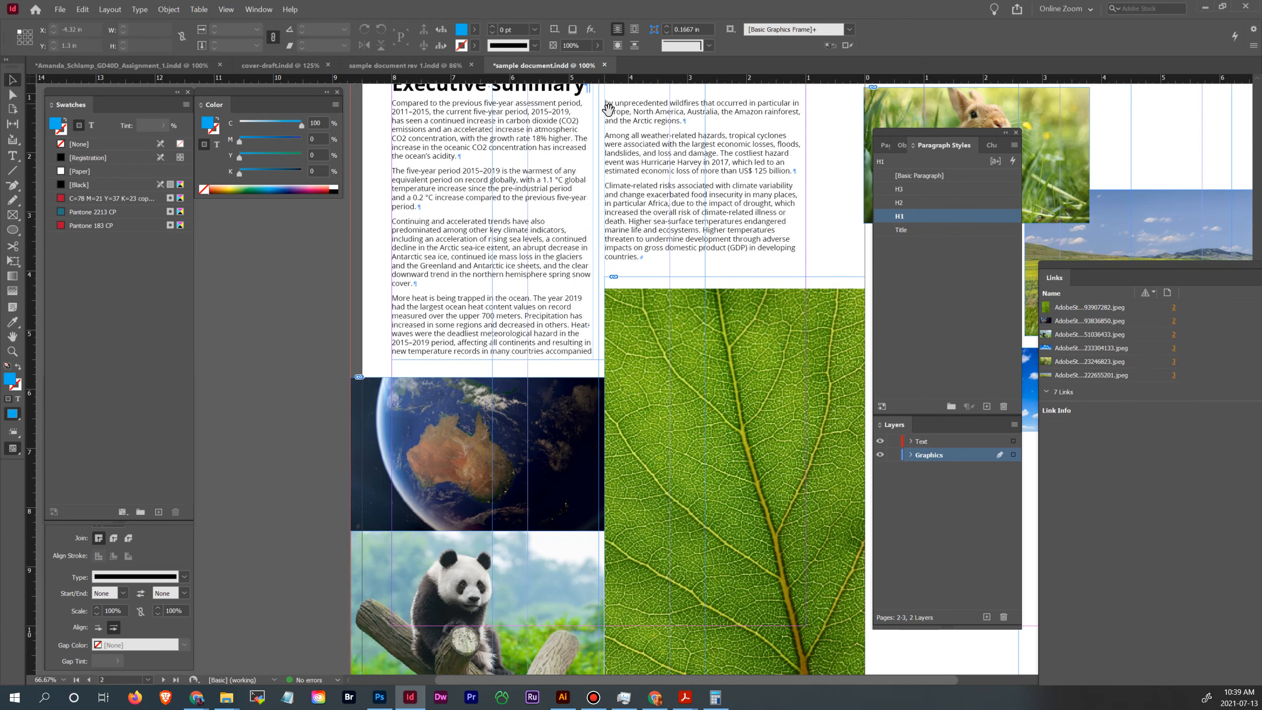
pyautogui.moveTo(614, 149); pyautogui.dragTo(618, 228)
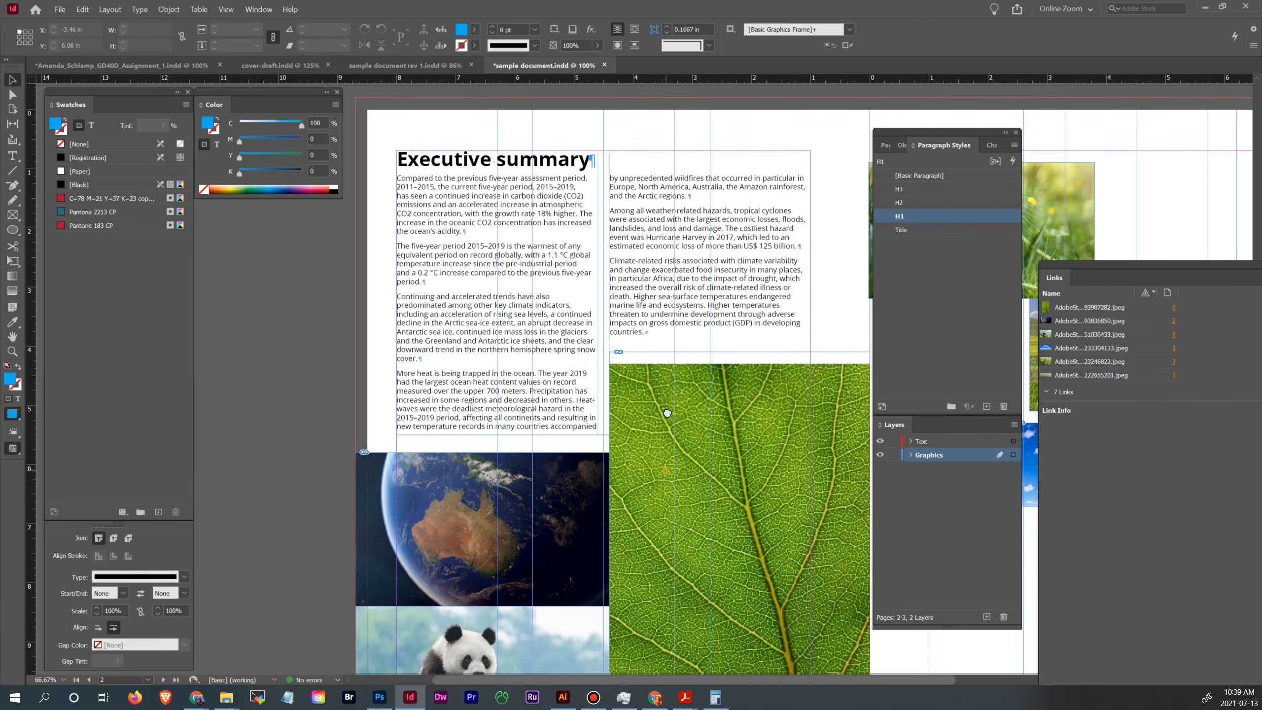
pyautogui.moveTo(667, 467); pyautogui.dragTo(651, 308)
pyautogui.click(635, 332)
pyautogui.moveTo(595, 404); pyautogui.dragTo(589, 404)
pyautogui.click(562, 403)
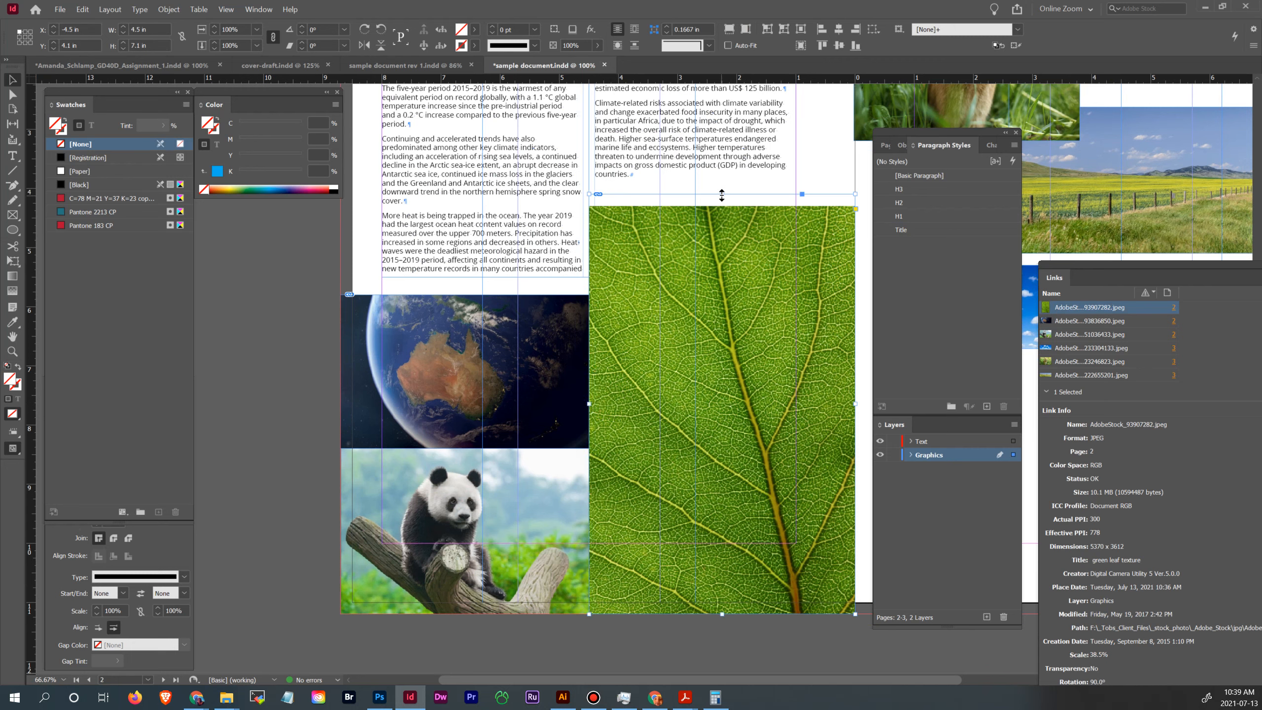
# - Turn on Auto-Fit for the leaf photo, fill its frame proportionally, and set the frame's top edge at Y 4.1 in
pyautogui.moveTo(721, 194); pyautogui.dragTo(722, 205)
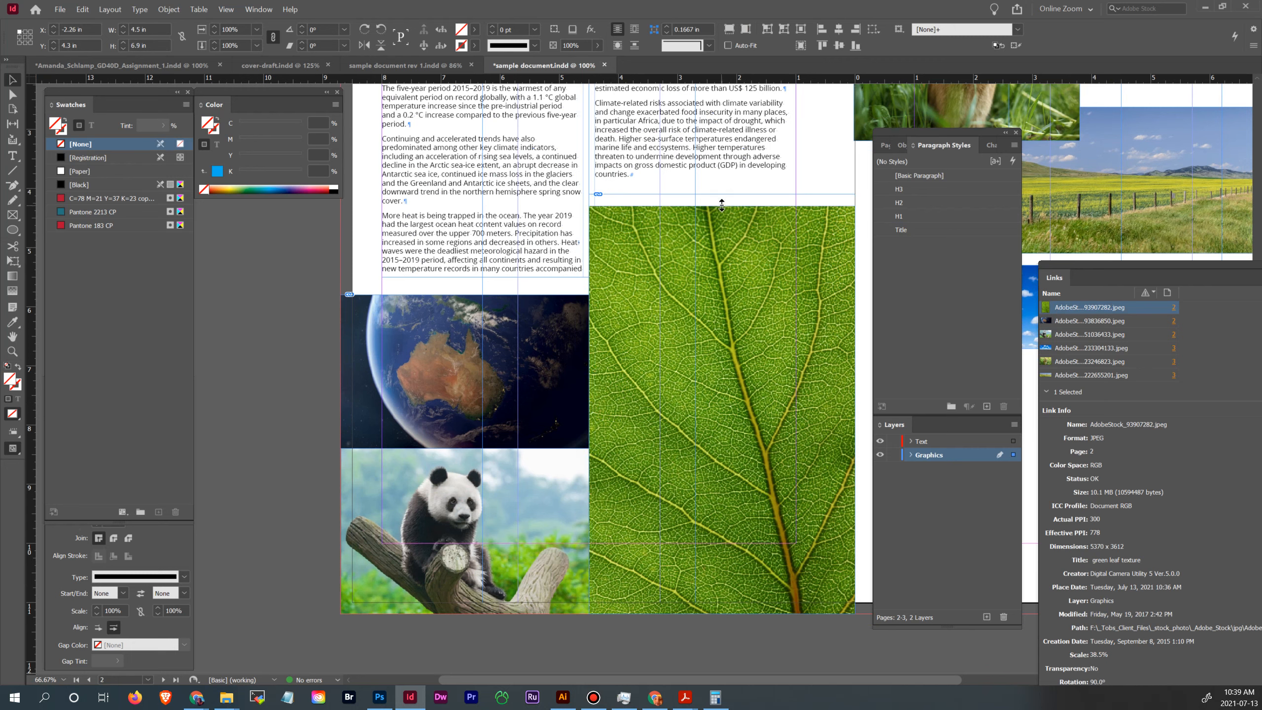
pyautogui.click(729, 46)
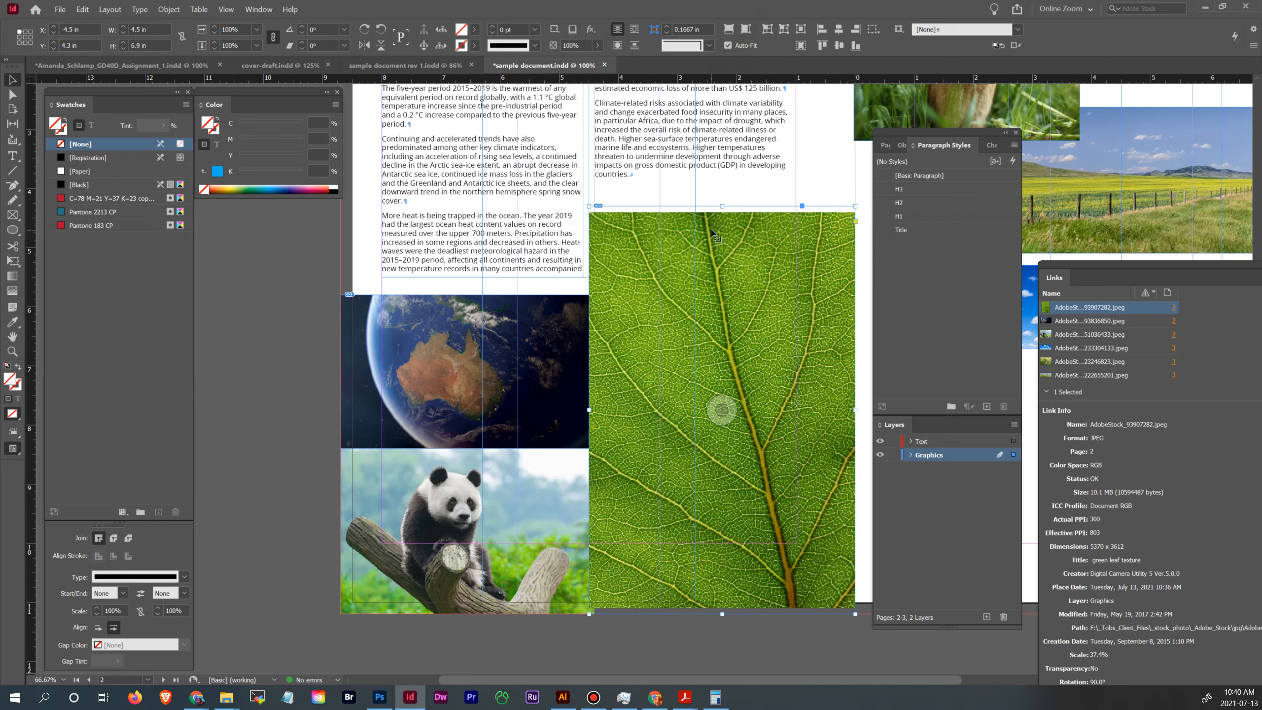
pyautogui.click(728, 30)
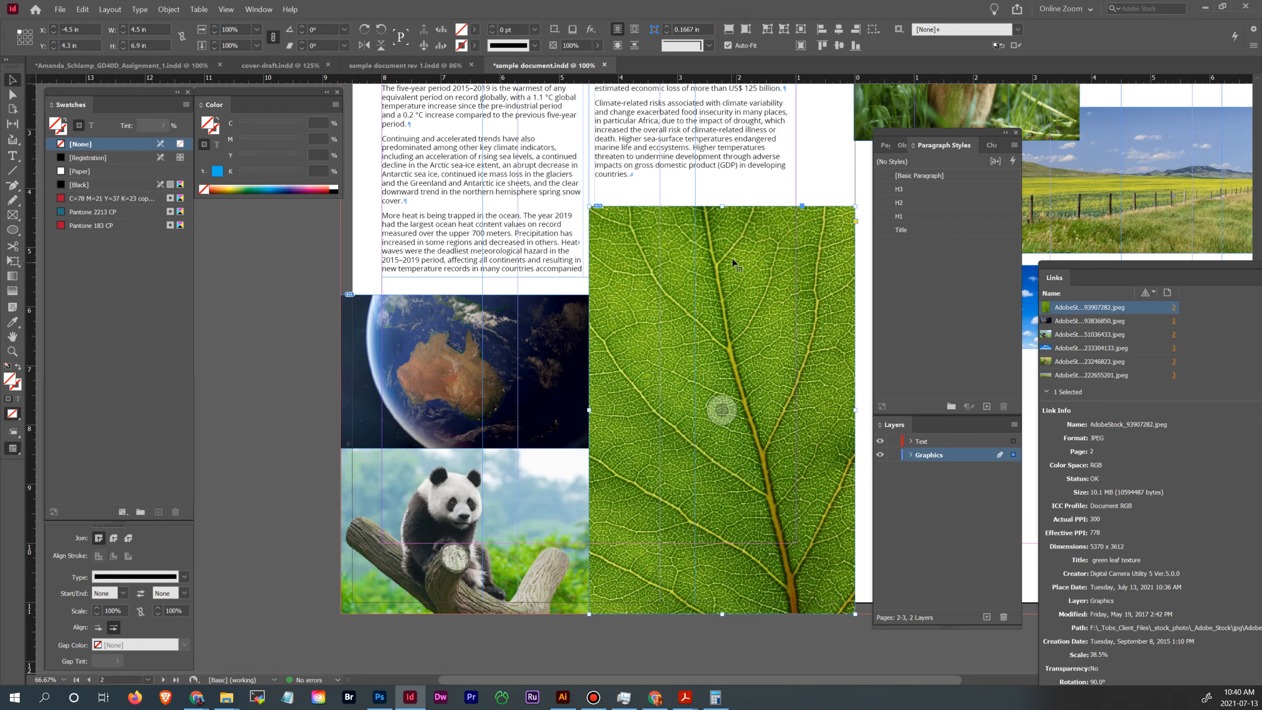
pyautogui.moveTo(722, 206); pyautogui.dragTo(720, 194)
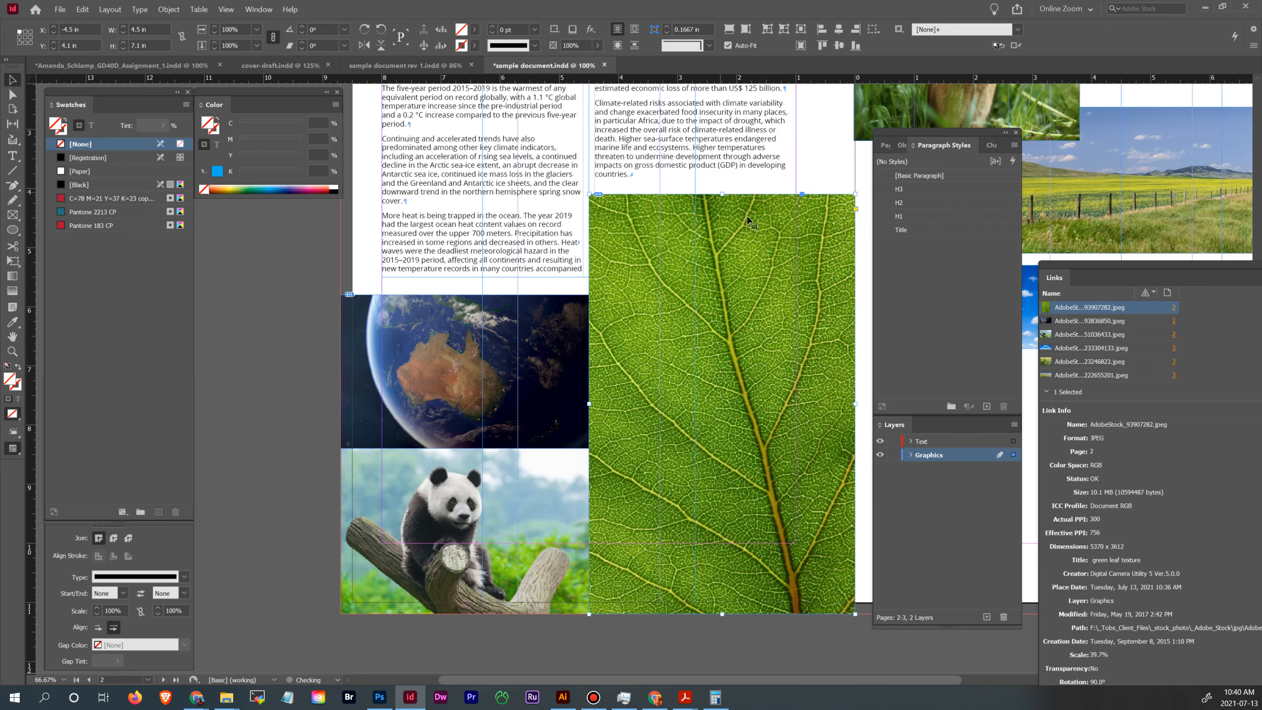
# - Trim the panda frame to 4.2 in wide, flush with the leaf photo, and lower its top edge to Y 8.5 in
pyautogui.click(539, 348)
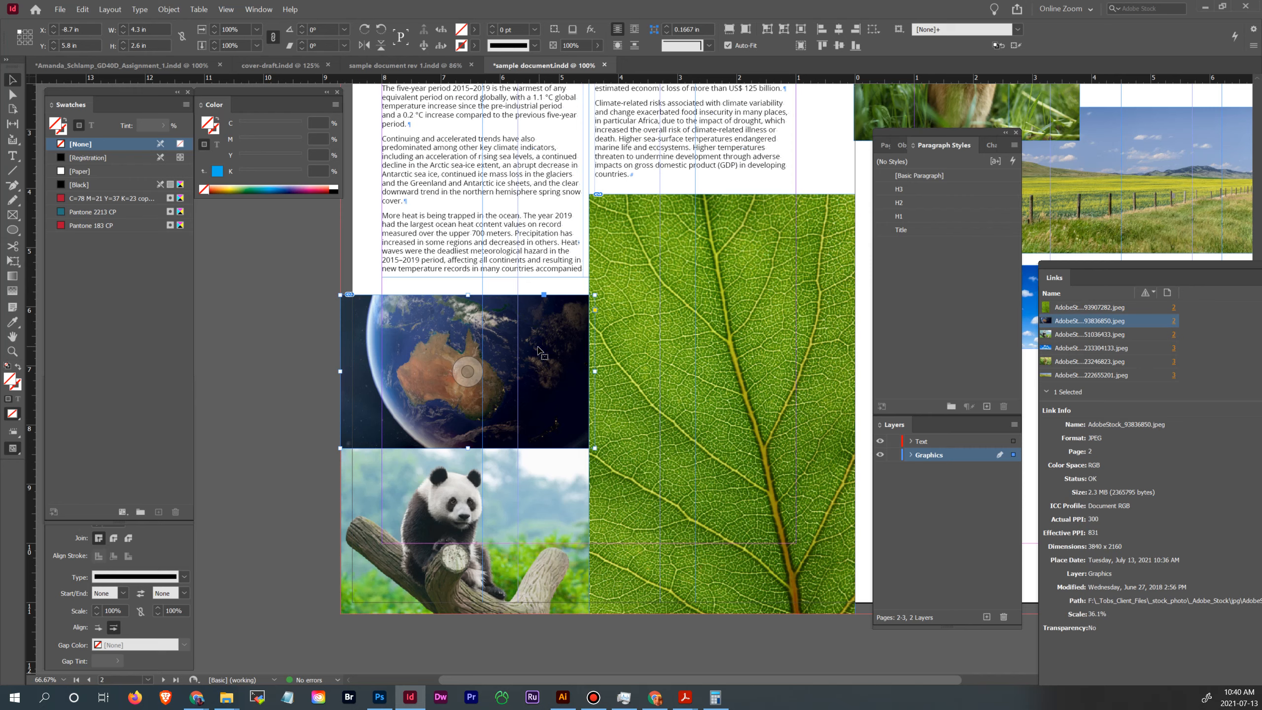
pyautogui.click(555, 513)
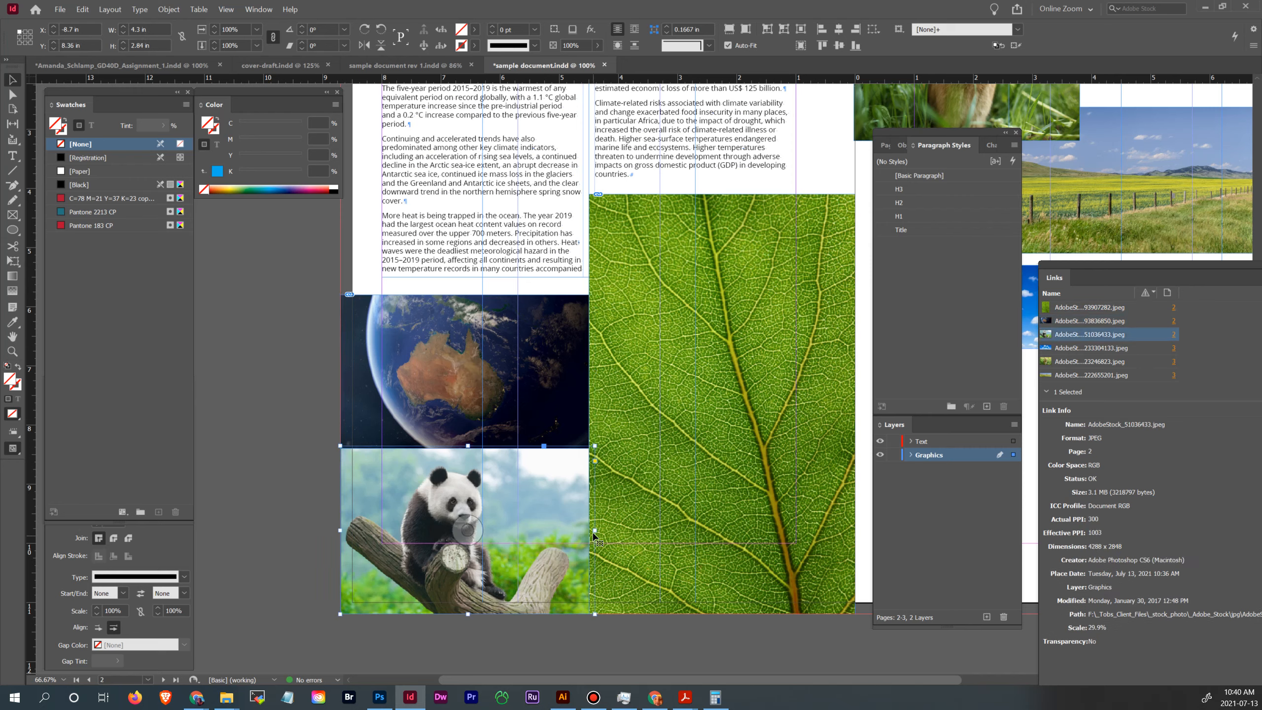
pyautogui.moveTo(587, 530); pyautogui.dragTo(587, 530)
pyautogui.click(453, 449)
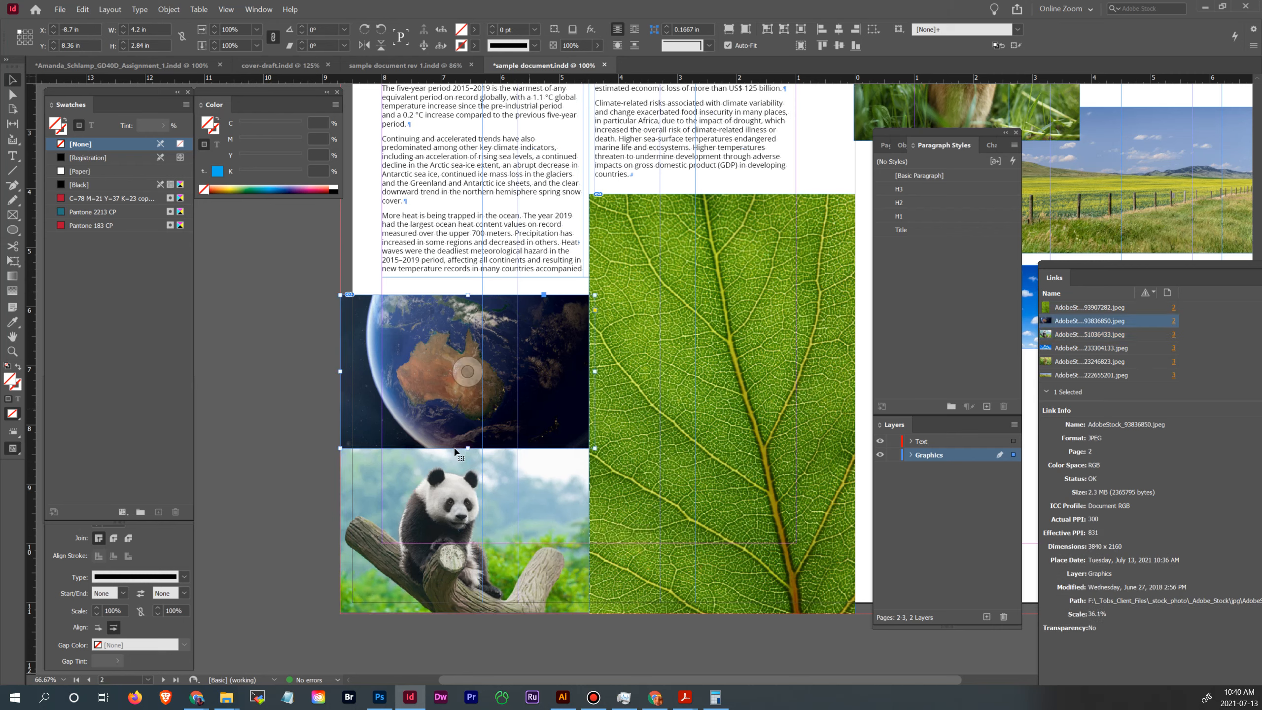
pyautogui.moveTo(467, 448)
pyautogui.mouseDown()
pyautogui.moveTo(467, 418)
pyautogui.moveTo(466, 452)
pyautogui.mouseUp()
pyautogui.click(457, 459)
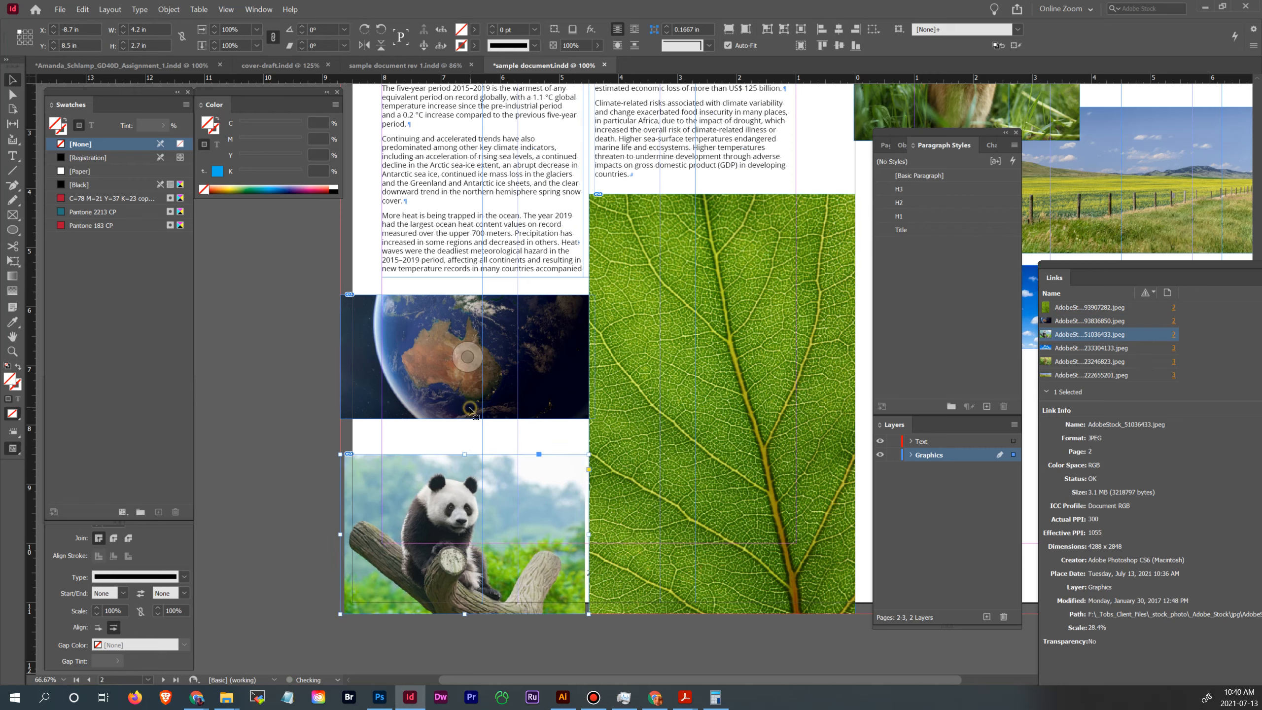
# - Refill the panda frame proportionally and extend the Earth frame's bottom edge down to meet the top of the panda photo
pyautogui.click(468, 409)
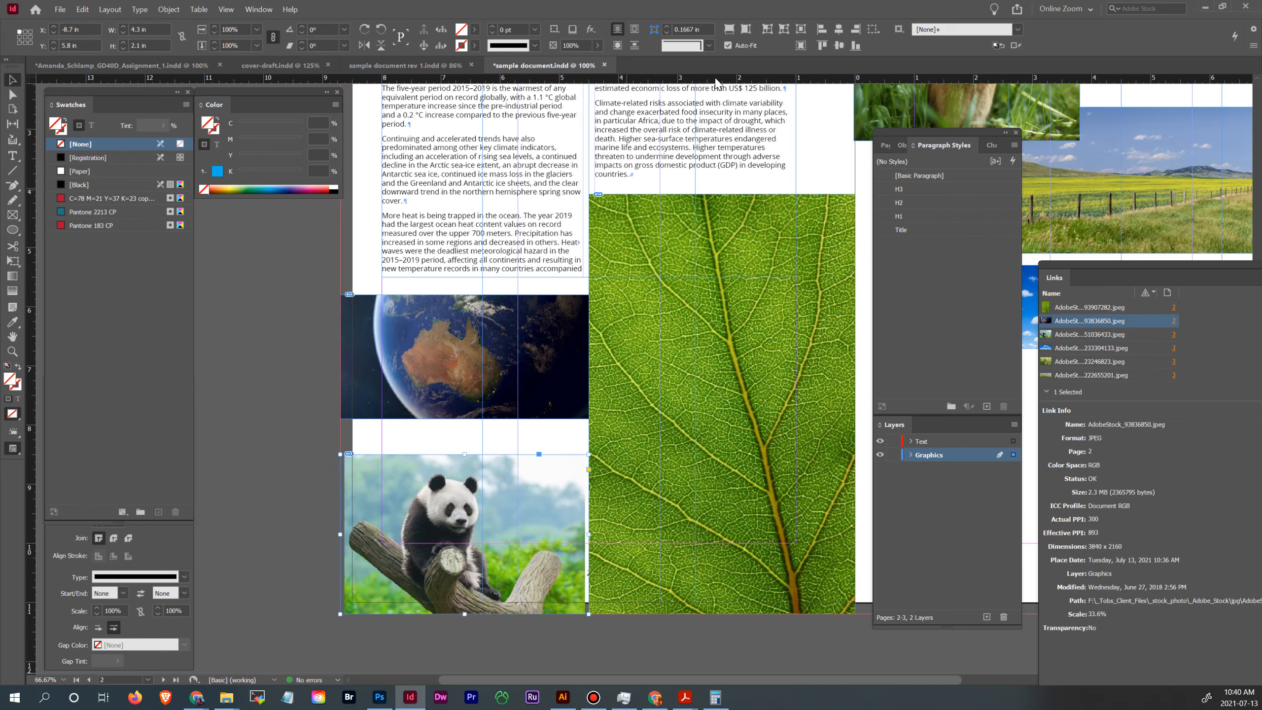
pyautogui.click(513, 472)
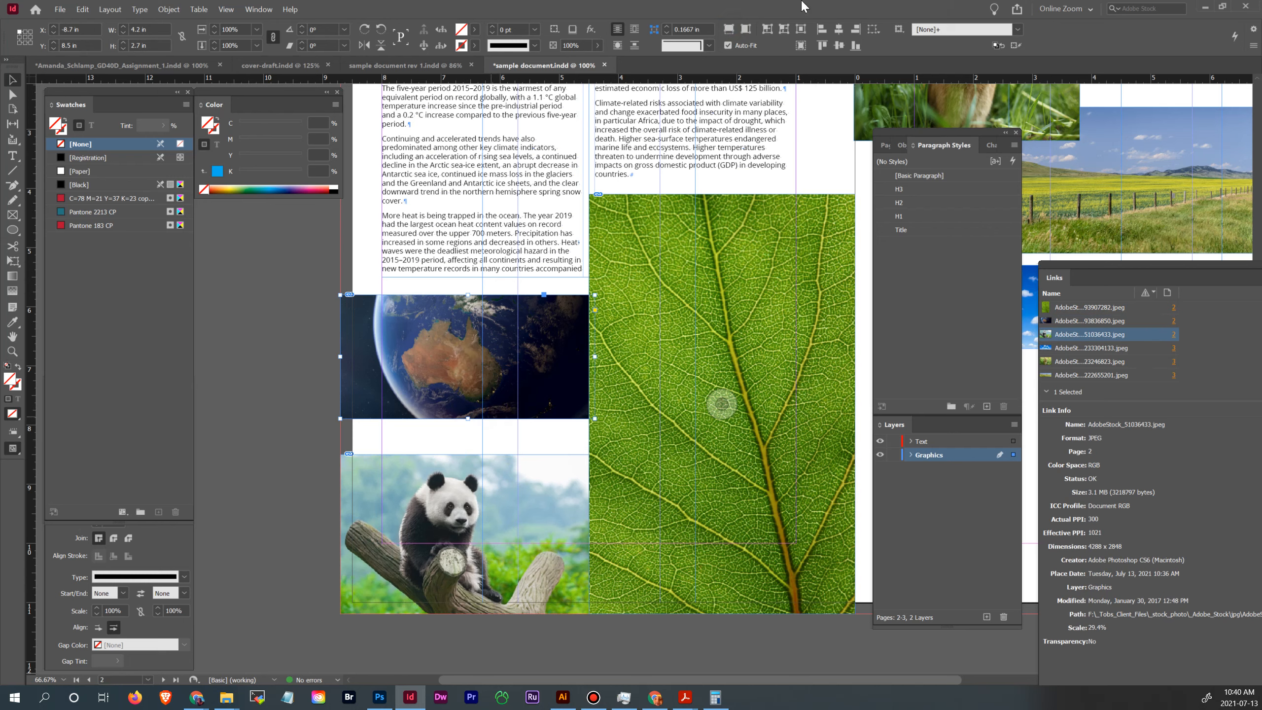
pyautogui.click(729, 29)
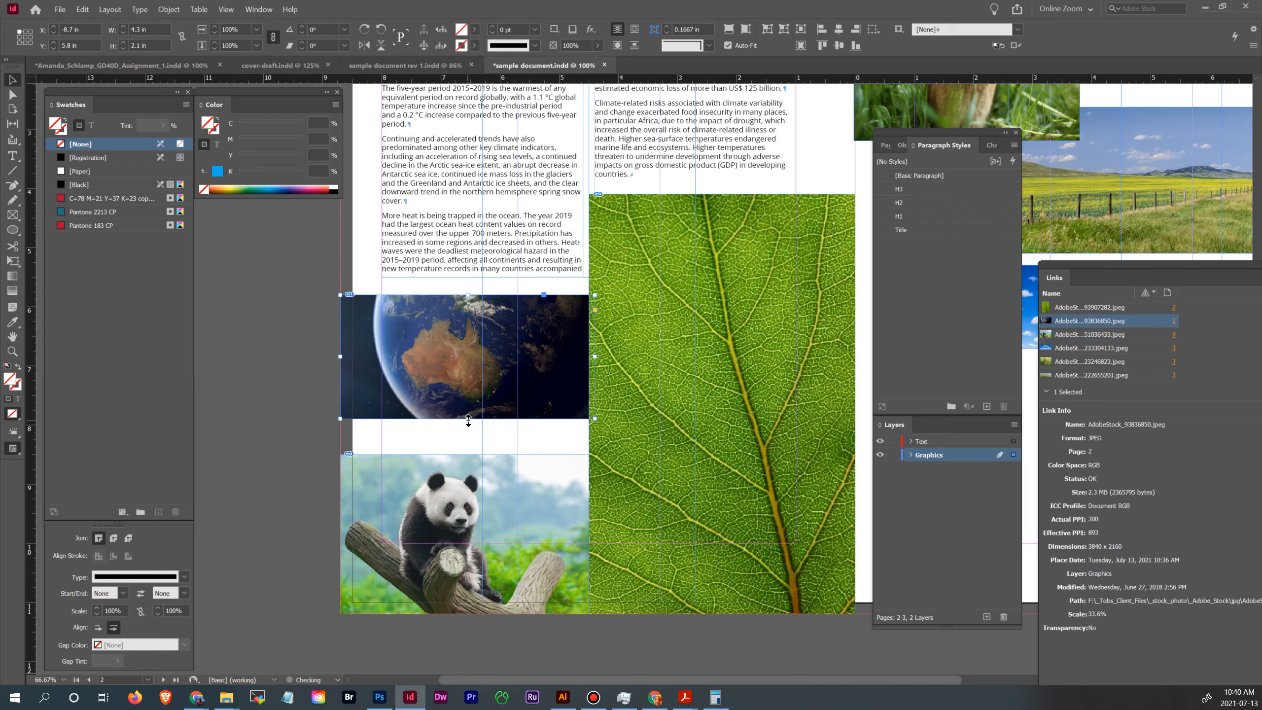
pyautogui.moveTo(468, 418); pyautogui.dragTo(468, 454)
pyautogui.click(305, 451)
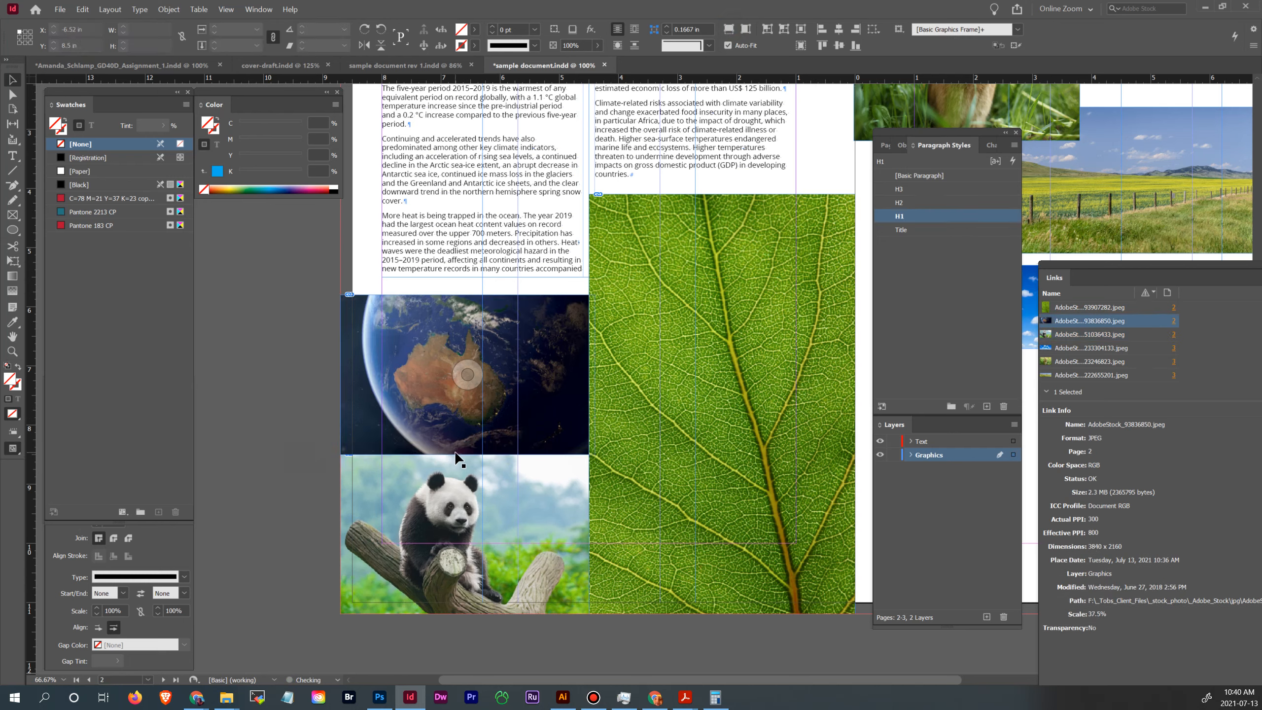
# - Narrow the leaf frame on page 2 to 3.5 in by pulling its inner edge back to the text margin
pyautogui.hotkey('ctrl', '-')
pyautogui.hotkey('ctrl', '-')
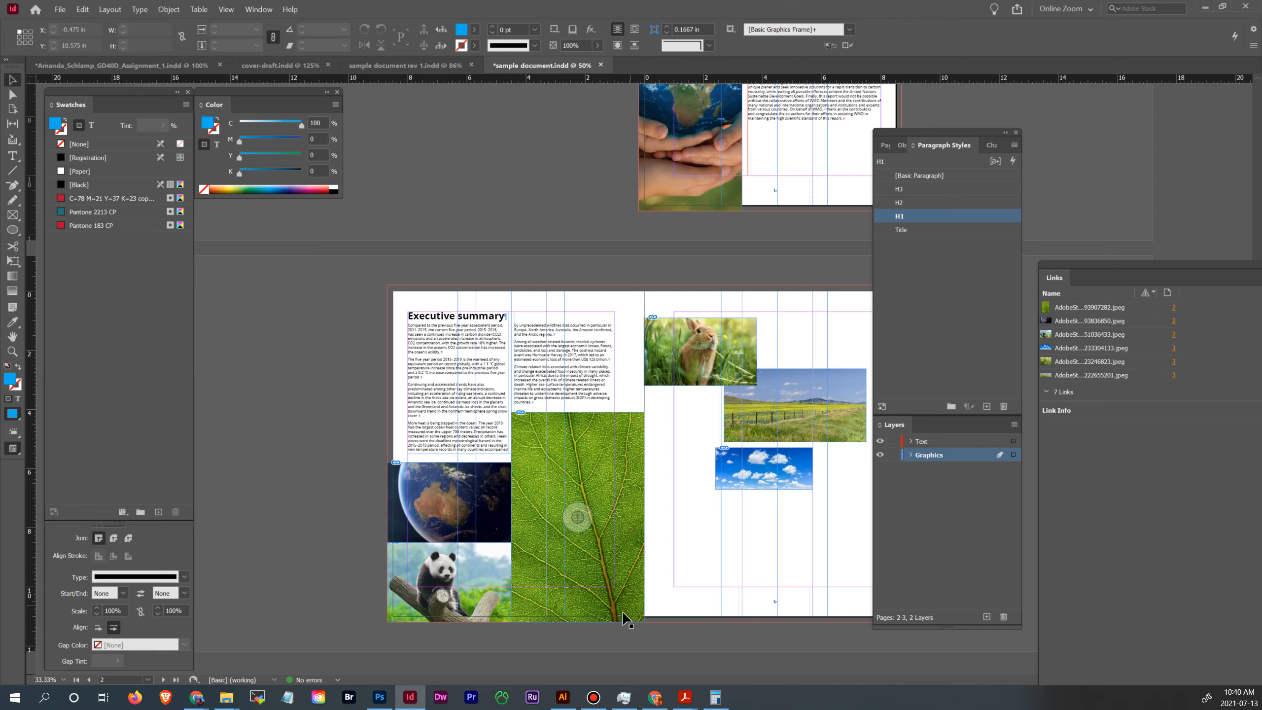
pyautogui.click(645, 517)
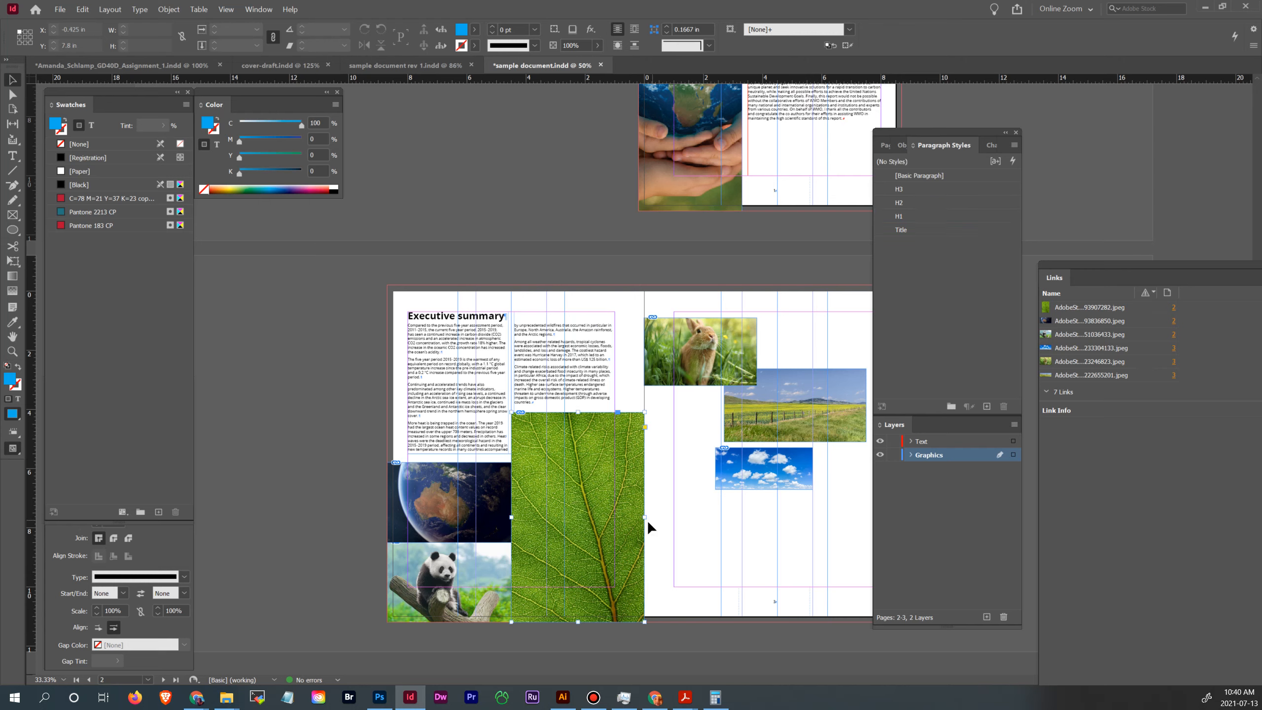
pyautogui.moveTo(645, 517)
pyautogui.mouseDown()
pyautogui.moveTo(612, 522)
pyautogui.moveTo(625, 515)
pyautogui.mouseUp()
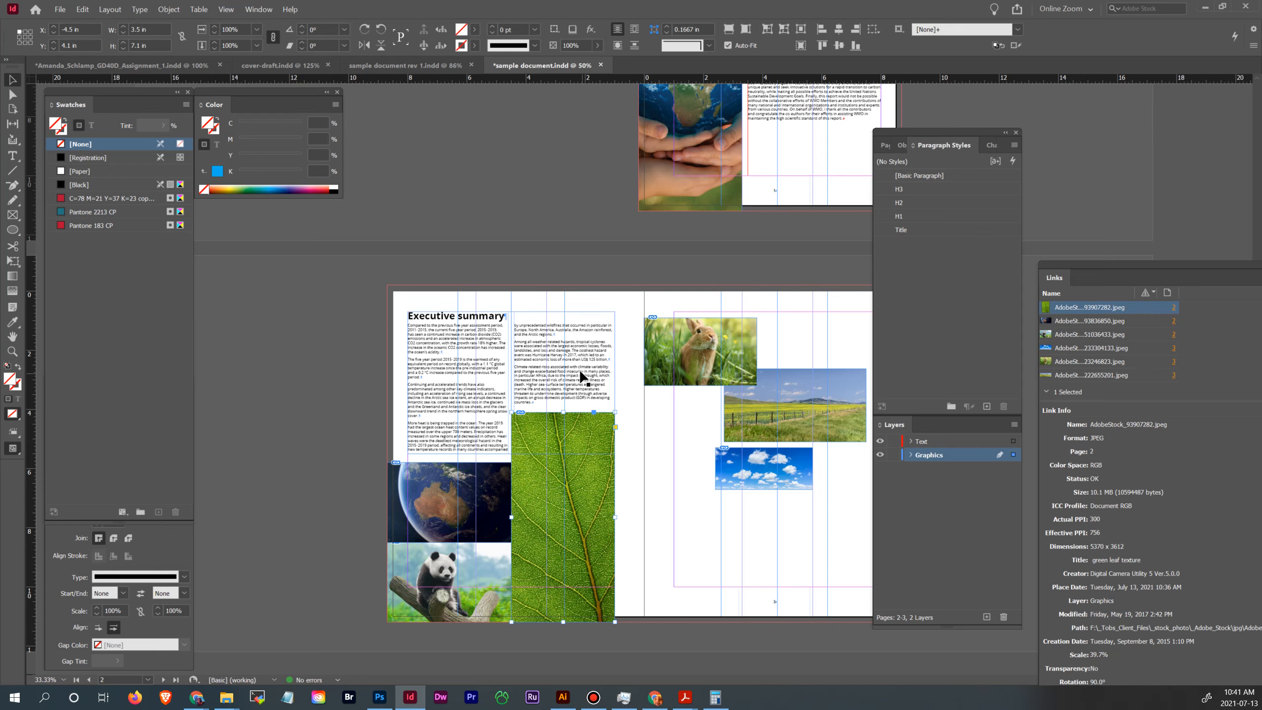
# - Move the rabbit photo down to Y 7 in near page 3's inner margin and shrink its frame to about 2.22 × 1.6 in
pyautogui.click(703, 339)
pyautogui.moveTo(674, 334); pyautogui.dragTo(705, 515)
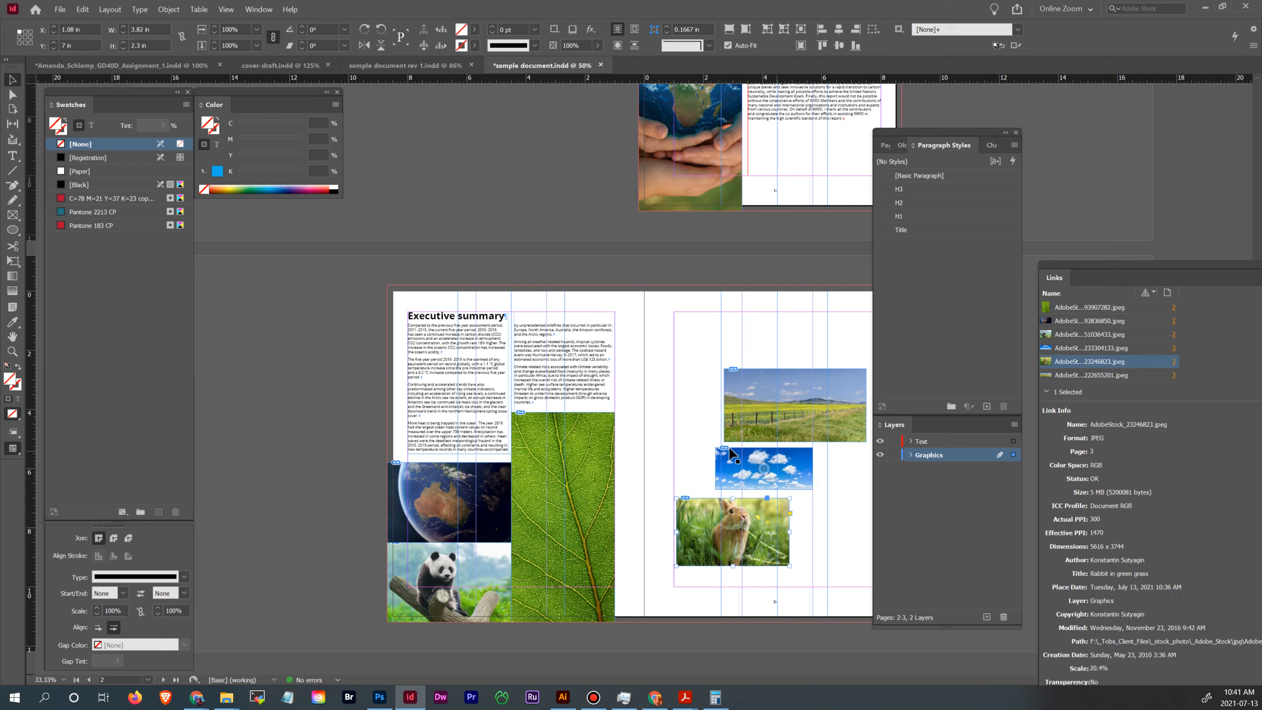
pyautogui.moveTo(789, 565); pyautogui.dragTo(742, 546)
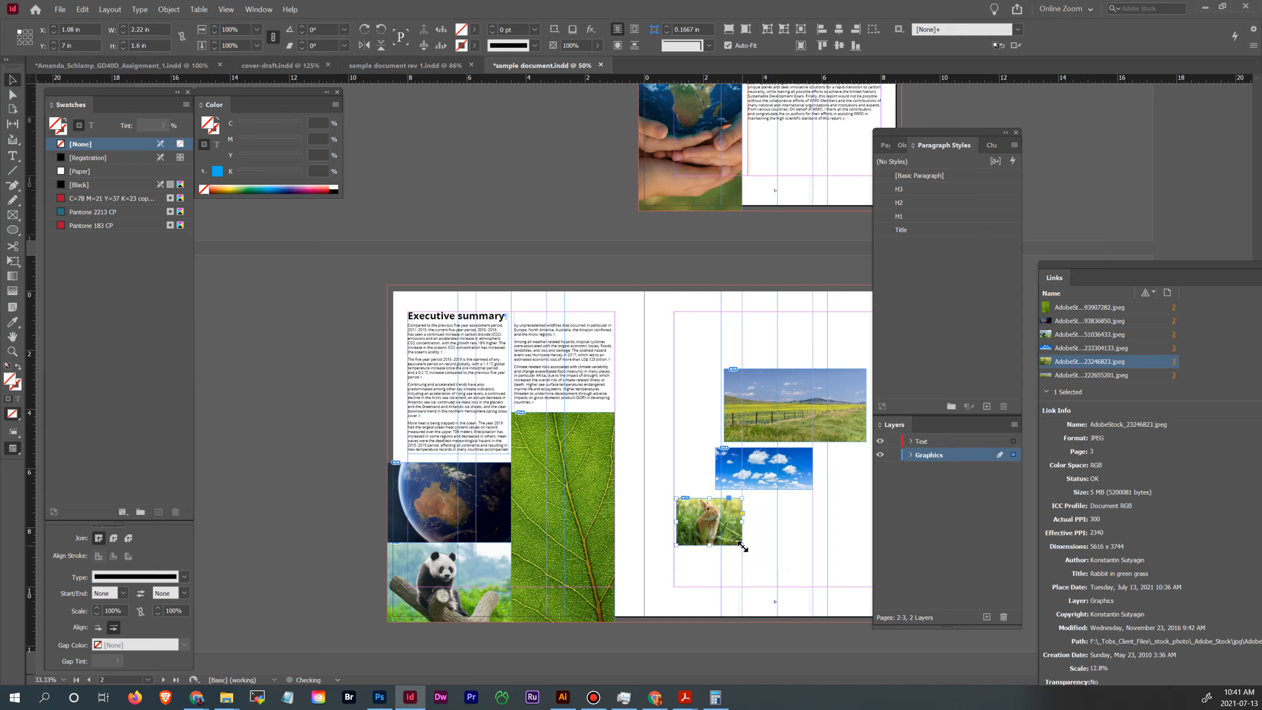
# - Place the sky photo directly beside the rabbit on page 3 and resize its frame to about 2.4 × 1.6 in
pyautogui.click(795, 478)
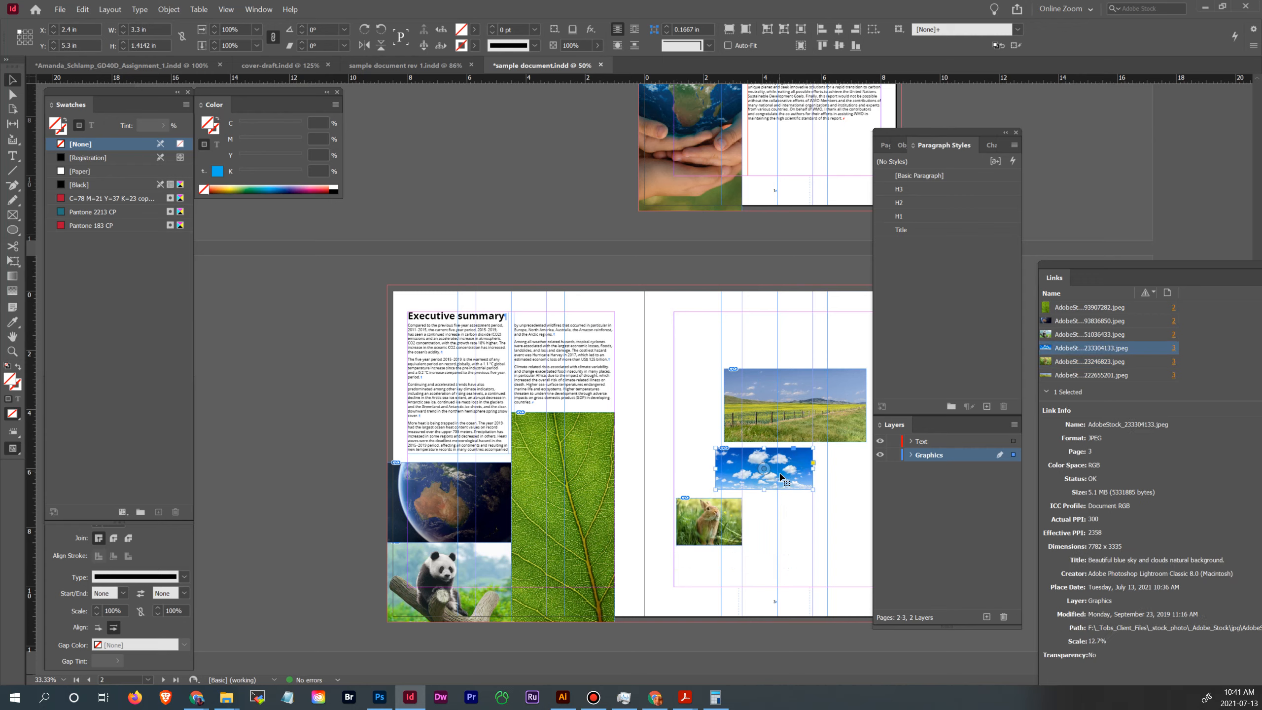
pyautogui.moveTo(750, 466); pyautogui.dragTo(779, 509)
pyautogui.moveTo(778, 514); pyautogui.dragTo(812, 545)
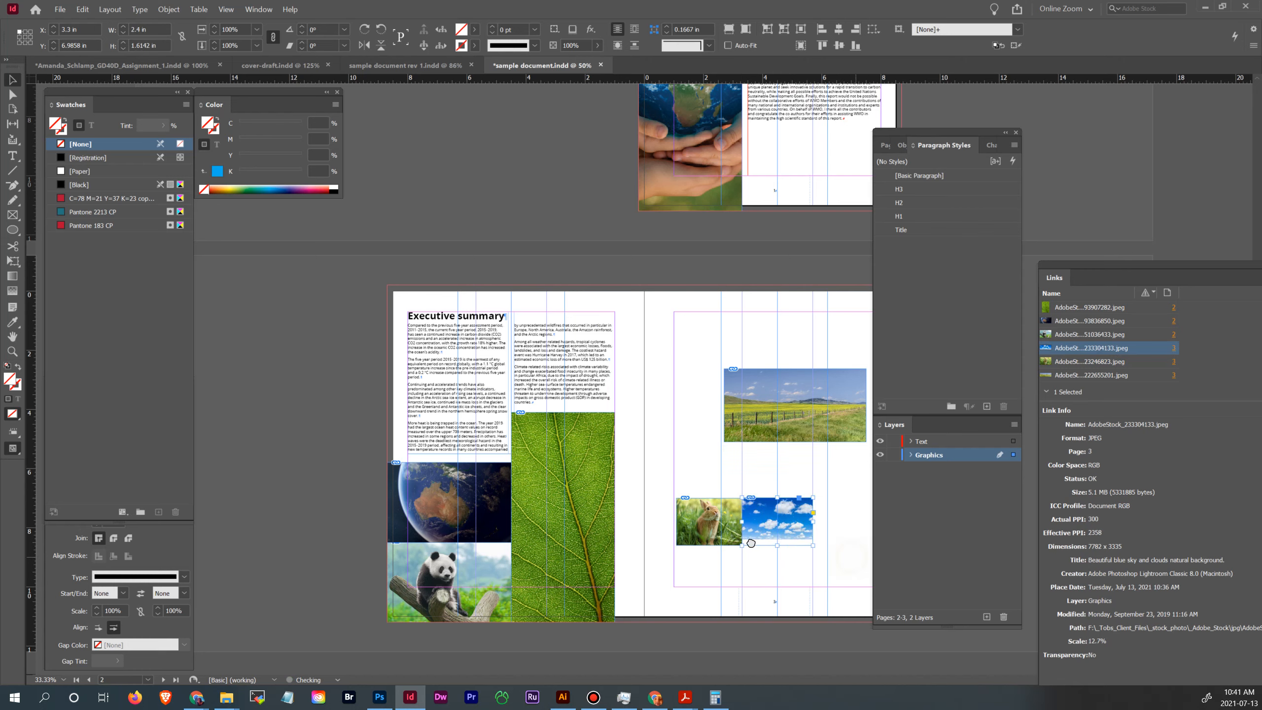
# - Place the fenced meadow photo beside the sky photo and shrink it to 2.3 × 1.6 in, ending at page 3's outer margin
pyautogui.click(774, 381)
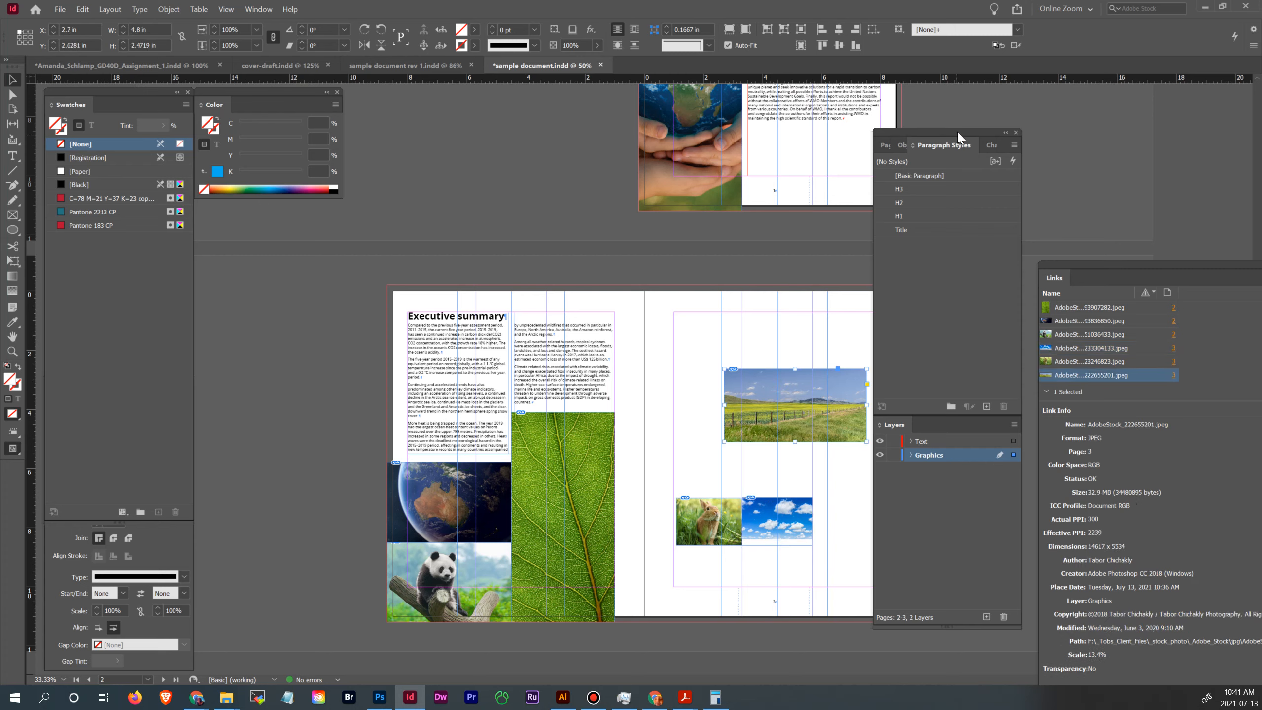
pyautogui.moveTo(961, 133); pyautogui.dragTo(1162, 105)
pyautogui.moveTo(758, 387); pyautogui.dragTo(853, 515)
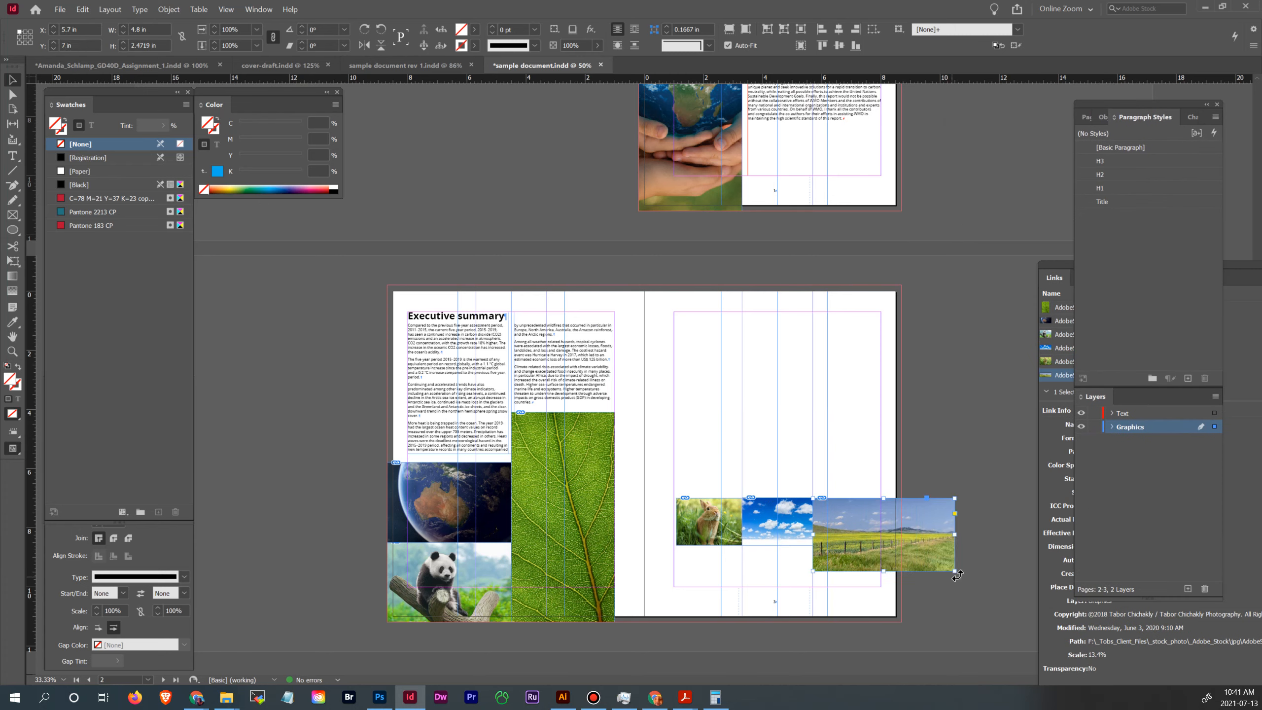
pyautogui.moveTo(957, 573); pyautogui.dragTo(880, 544)
pyautogui.click(989, 529)
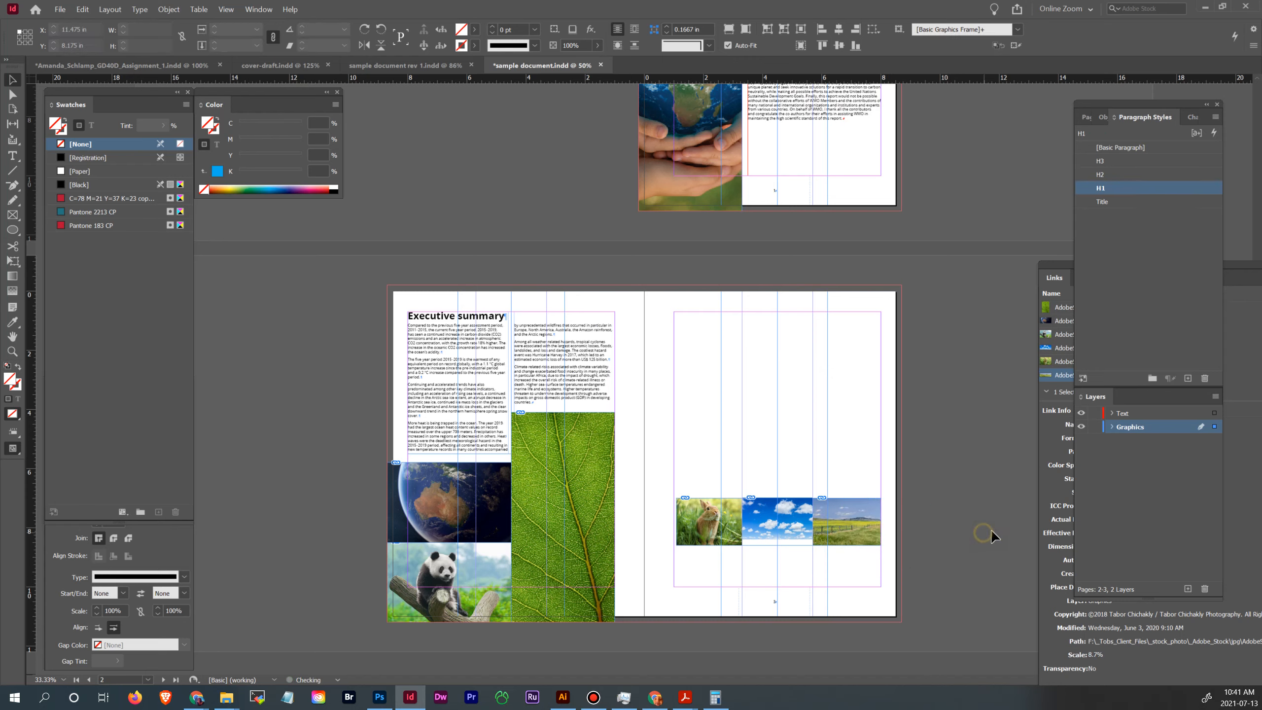
# - Turn on Auto-Fit for the sky photo and fill the frames of the page 3 photo row proportionally
pyautogui.click(793, 516)
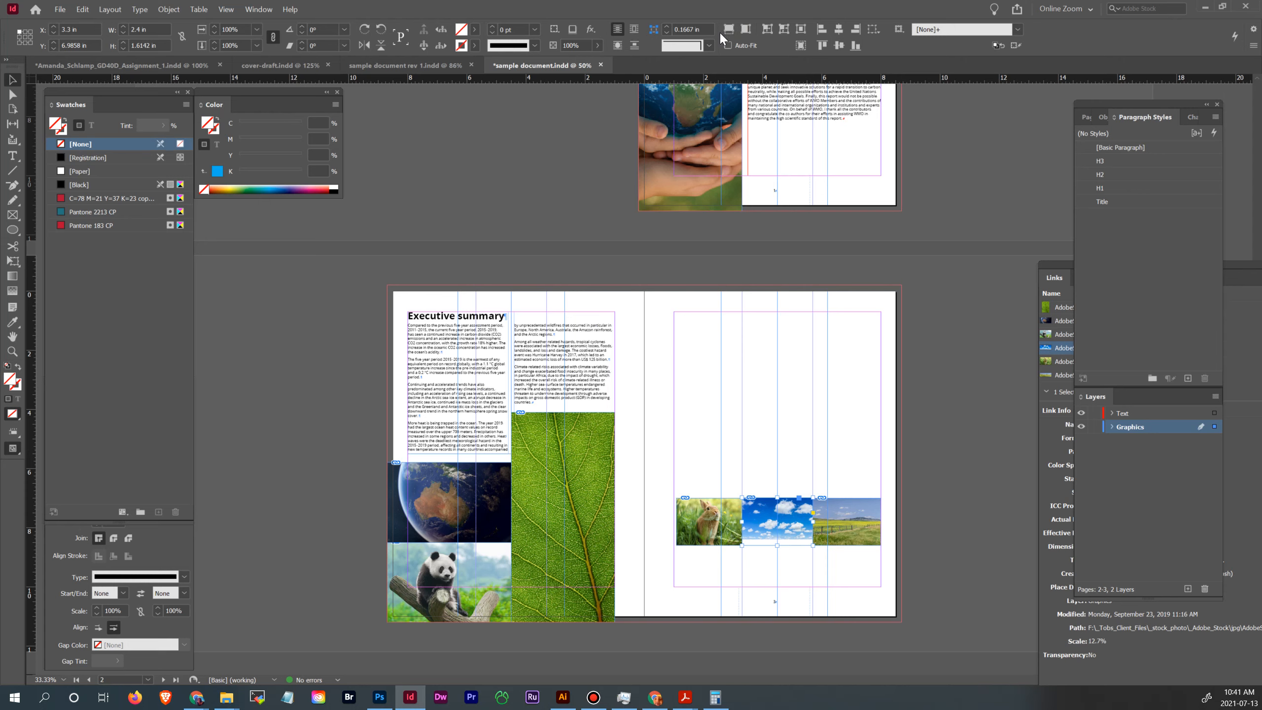
pyautogui.click(725, 31)
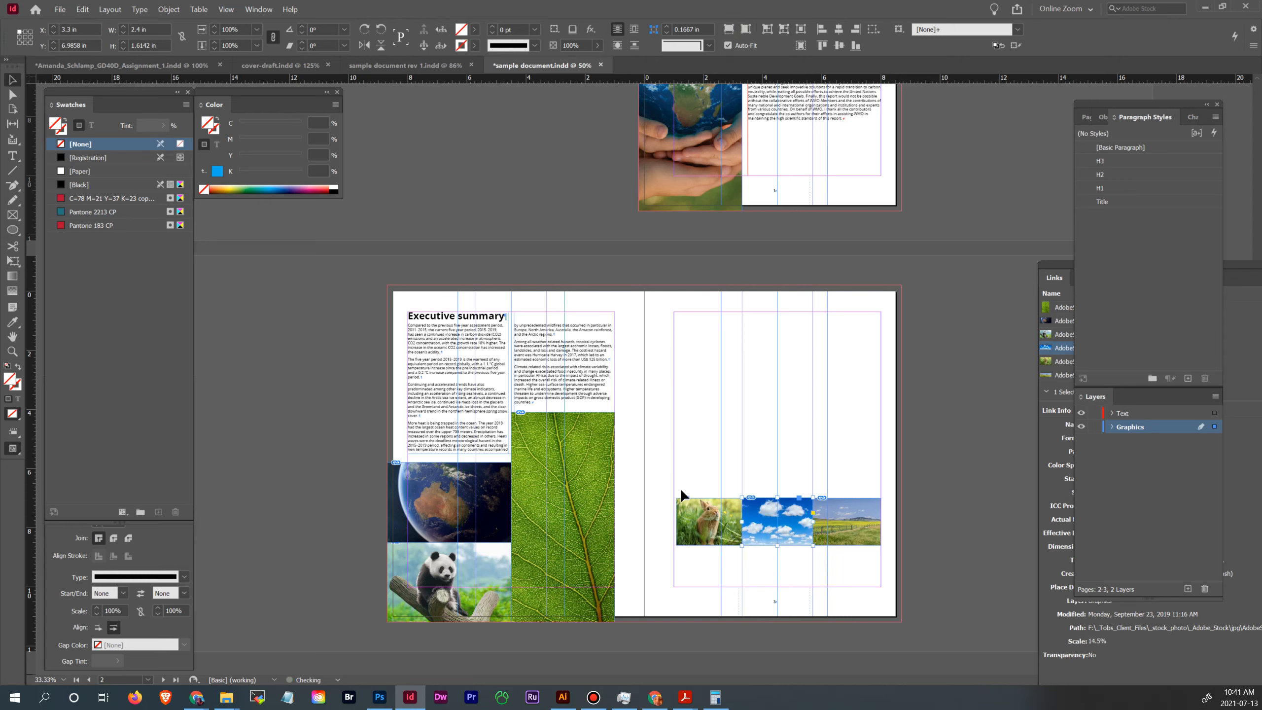
pyautogui.click(690, 520)
pyautogui.click(729, 29)
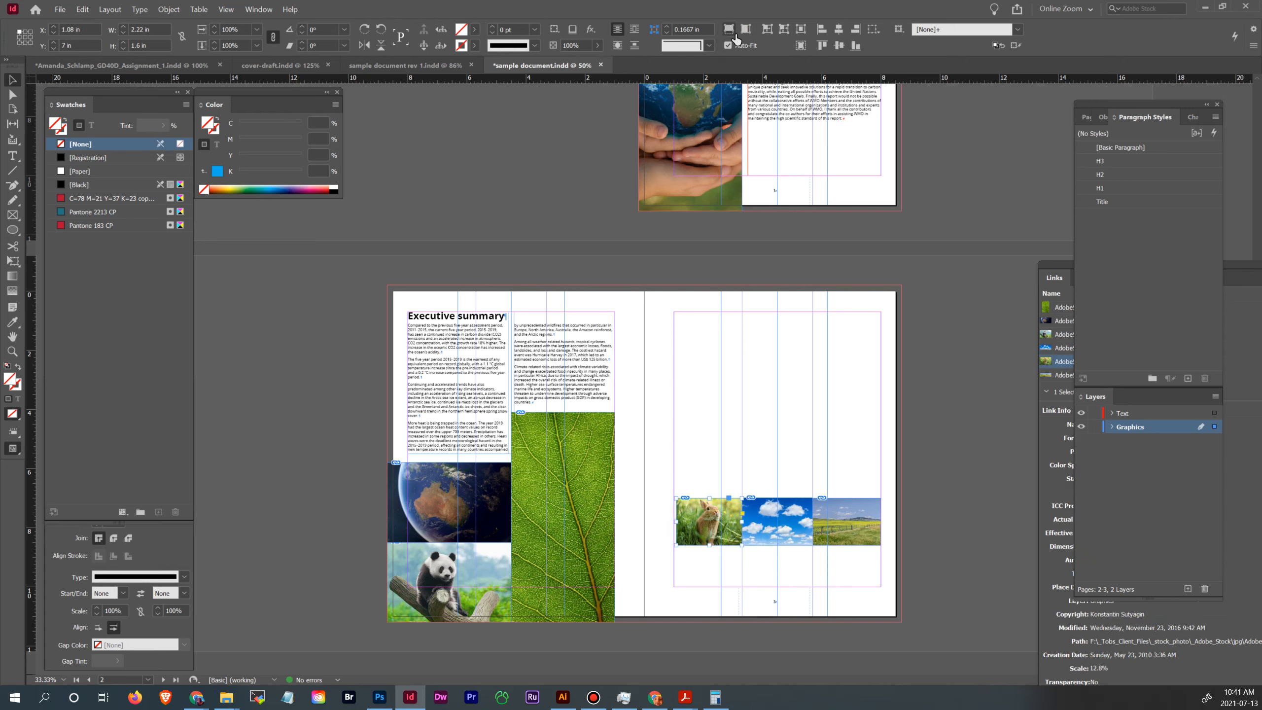
pyautogui.click(844, 514)
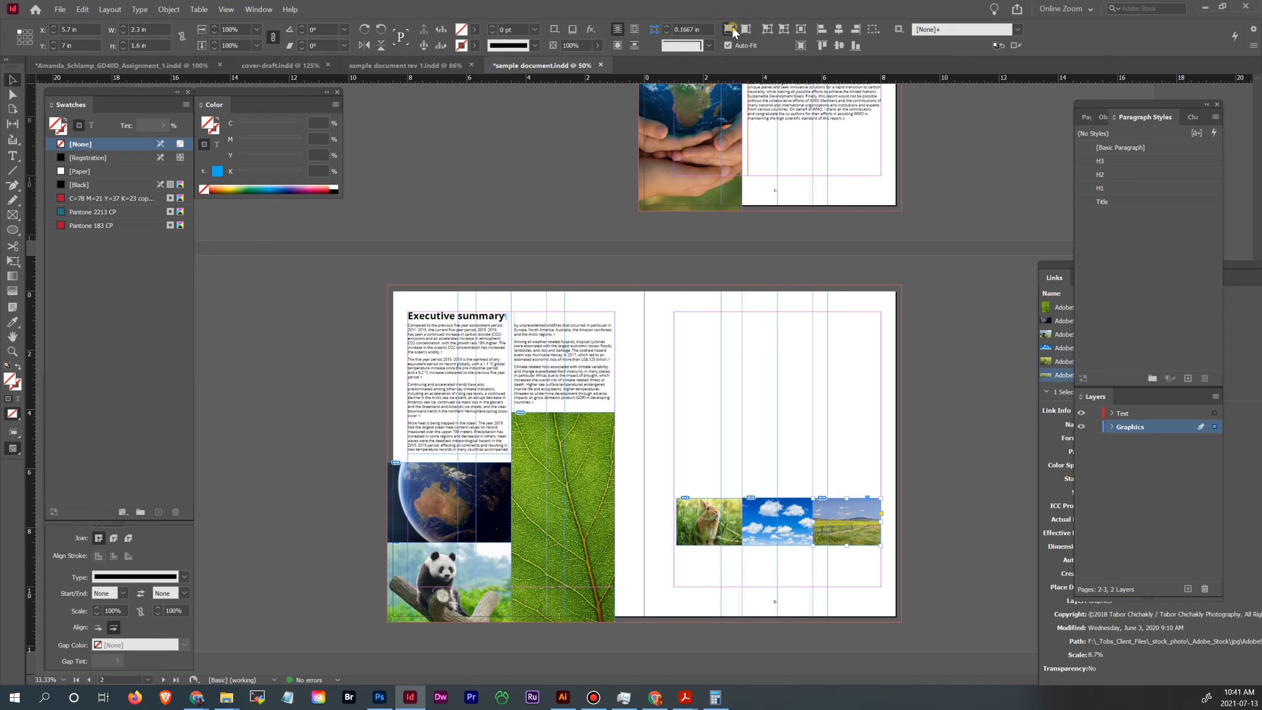
# - Widen the rabbit frame out to page 3's inner margin so the photo row spans the text area
pyautogui.click(688, 521)
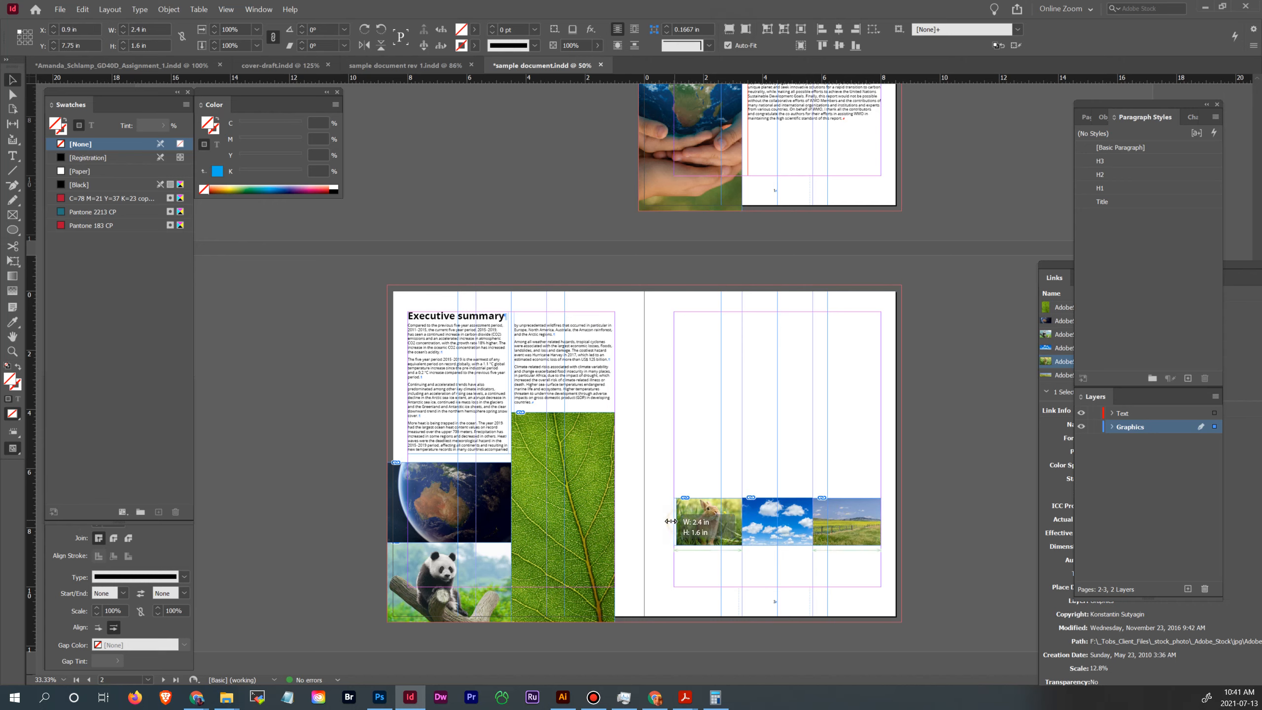
pyautogui.click(981, 540)
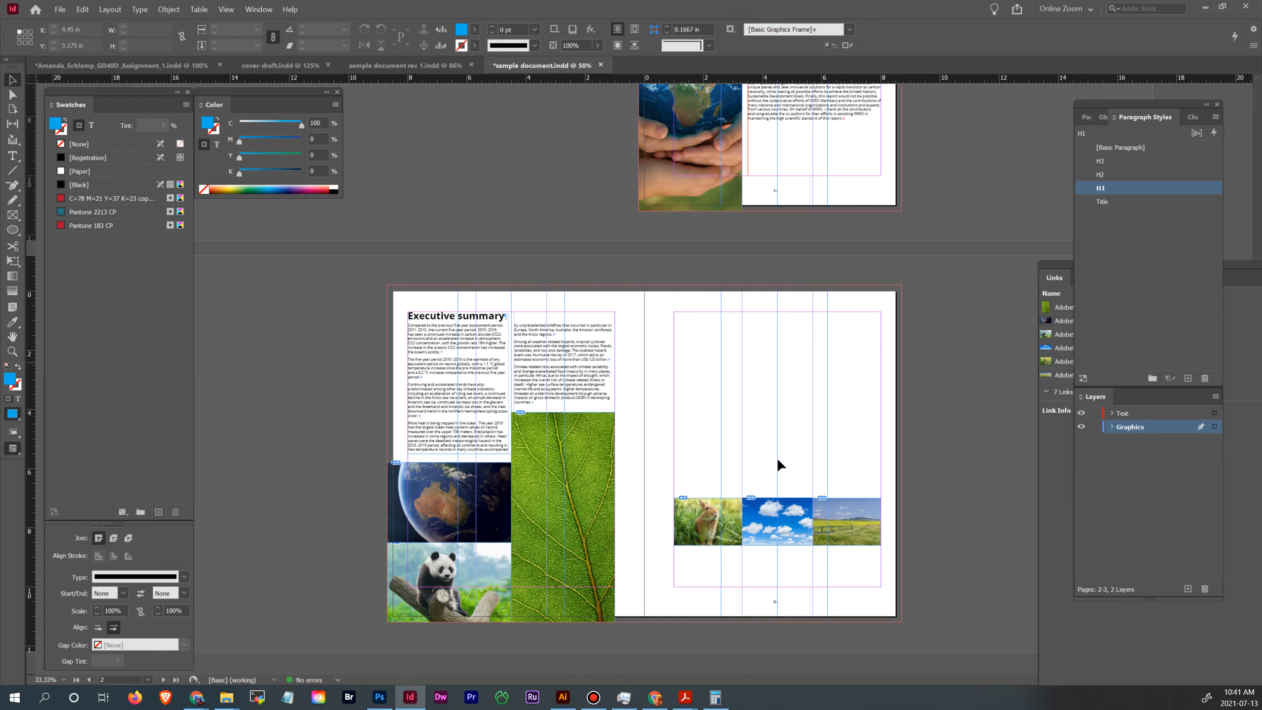
pyautogui.click(851, 523)
pyautogui.click(893, 394)
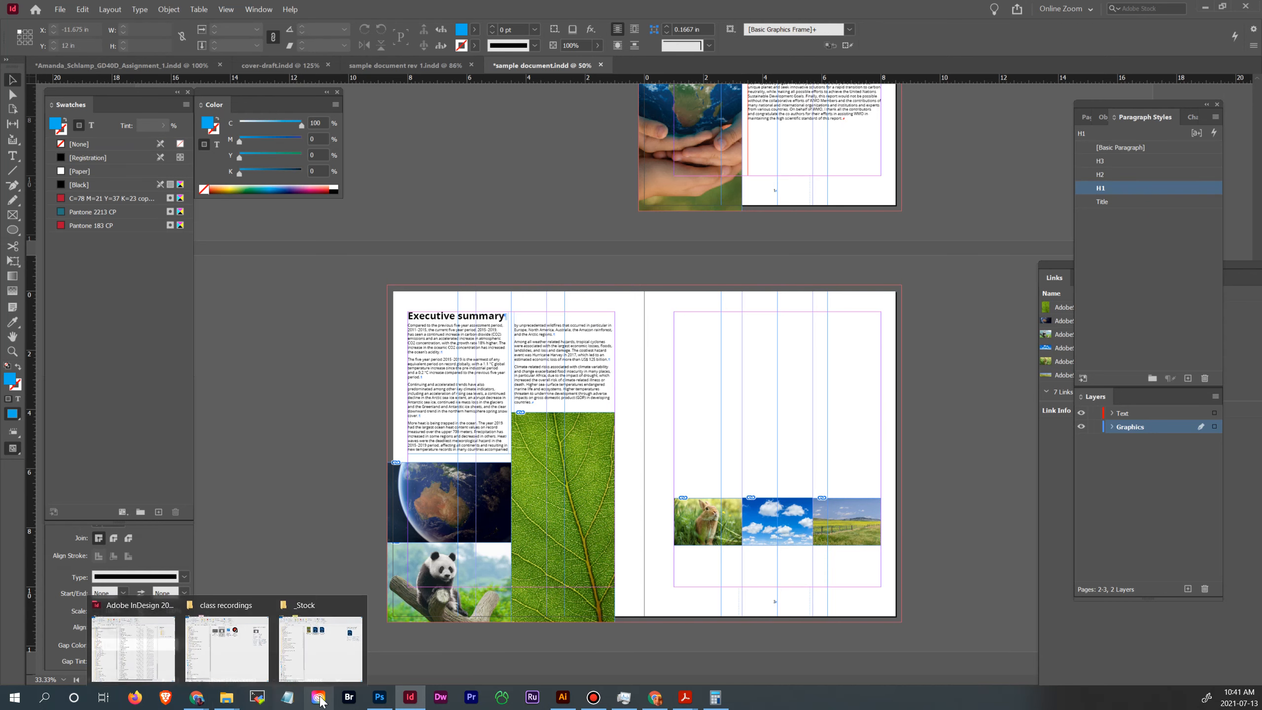
# - Switch to the IPCC Report Text Cleanup document and copy the text from the Key findings heading through the Greenhouse gases paragraph before Table 1
pyautogui.moveTo(198, 700)
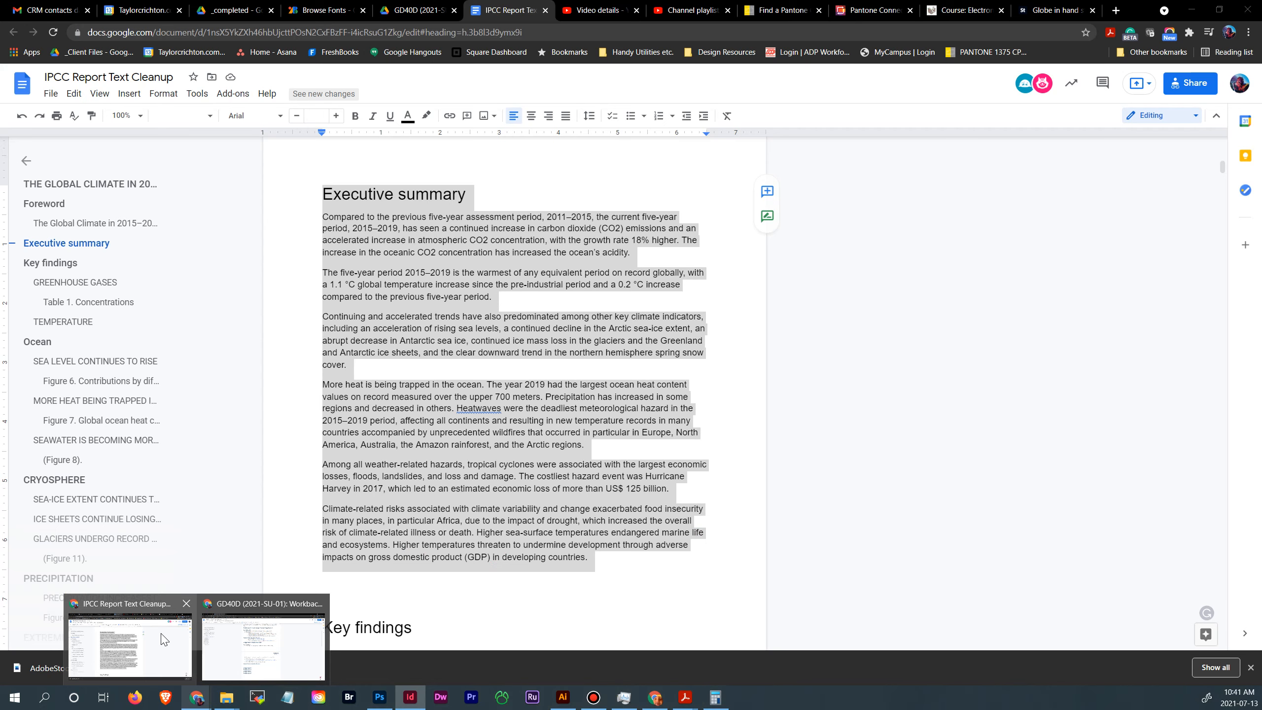
pyautogui.click(164, 640)
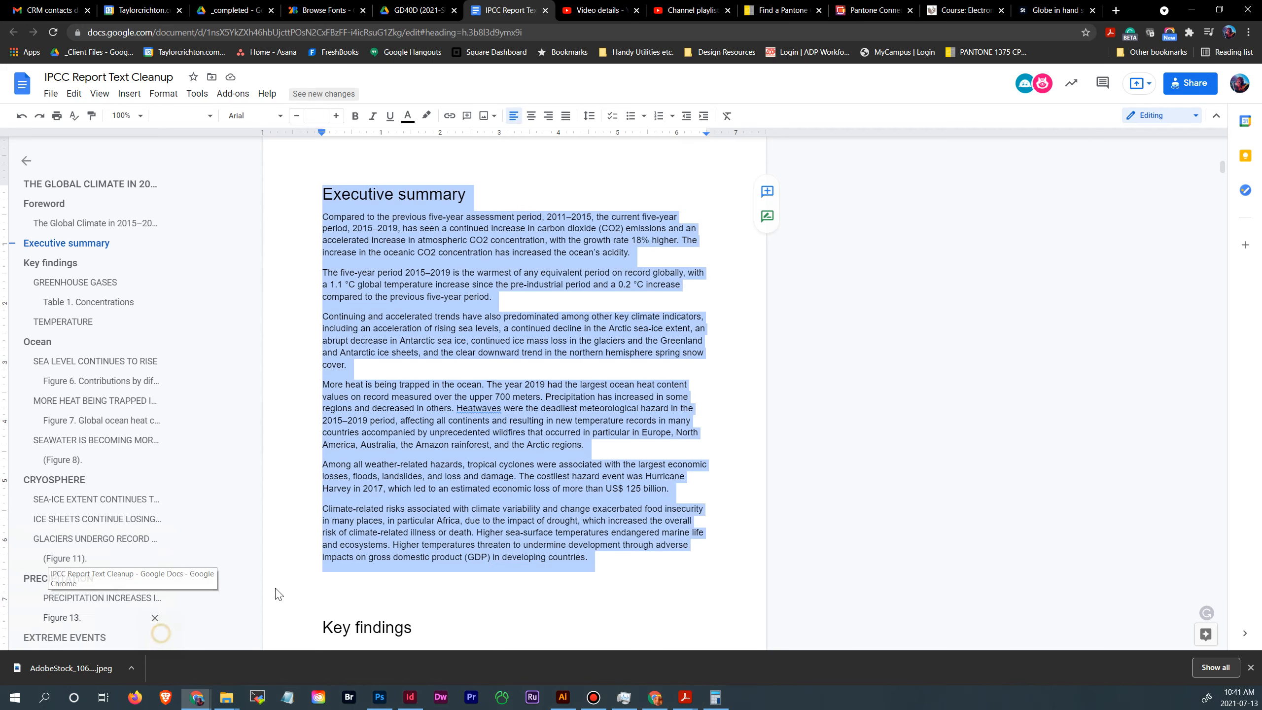
pyautogui.scroll(-6, 332, 240)
pyautogui.moveTo(317, 197); pyautogui.dragTo(465, 337)
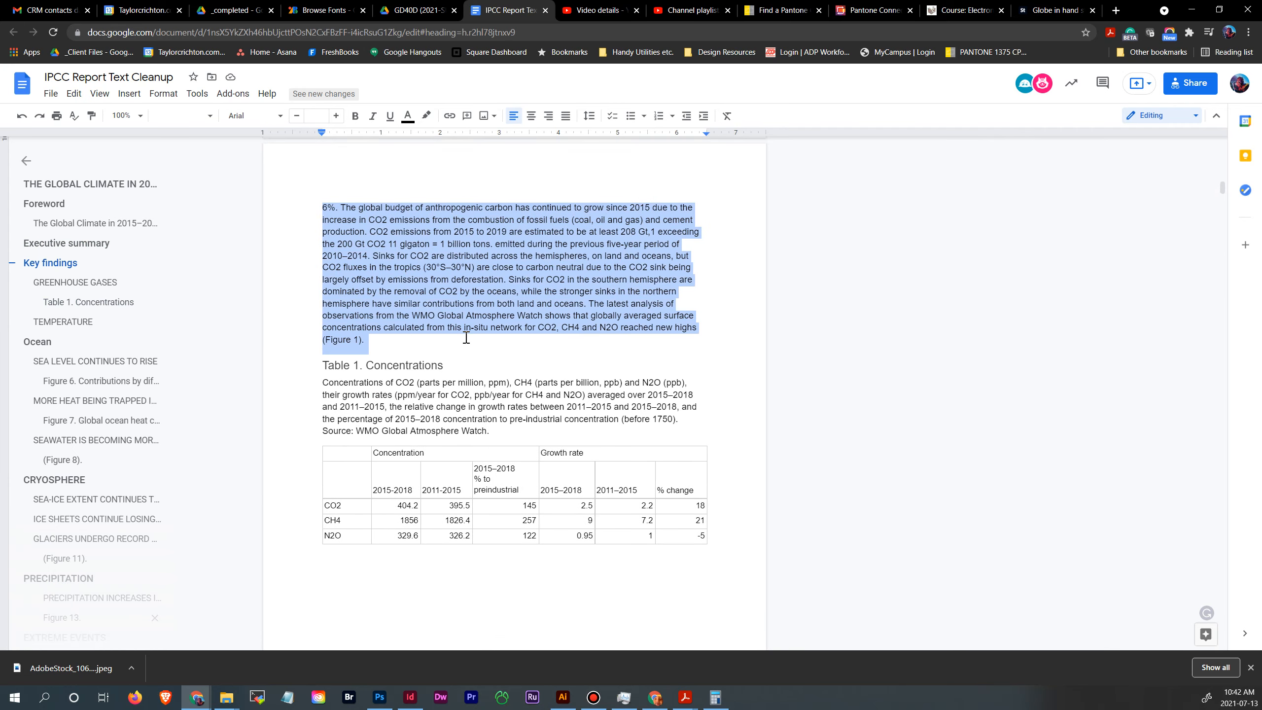
pyautogui.scroll(5, 578, 424)
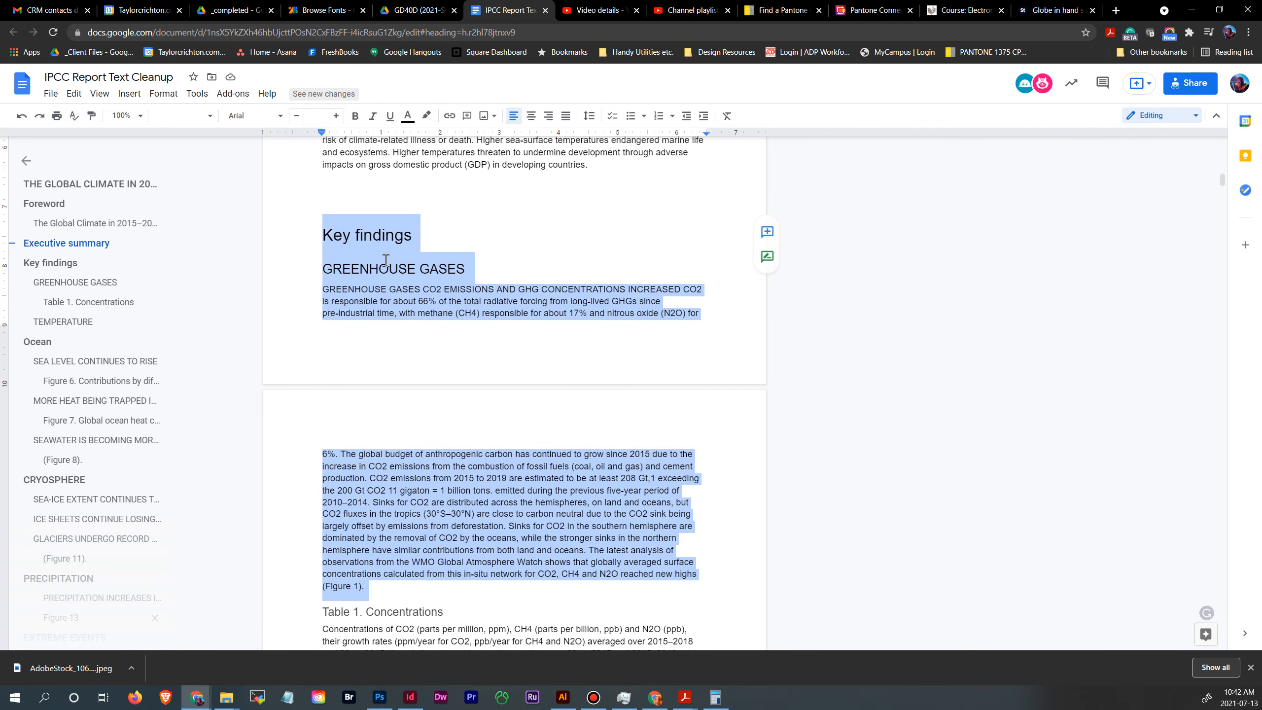
pyautogui.scroll(-1, 517, 417)
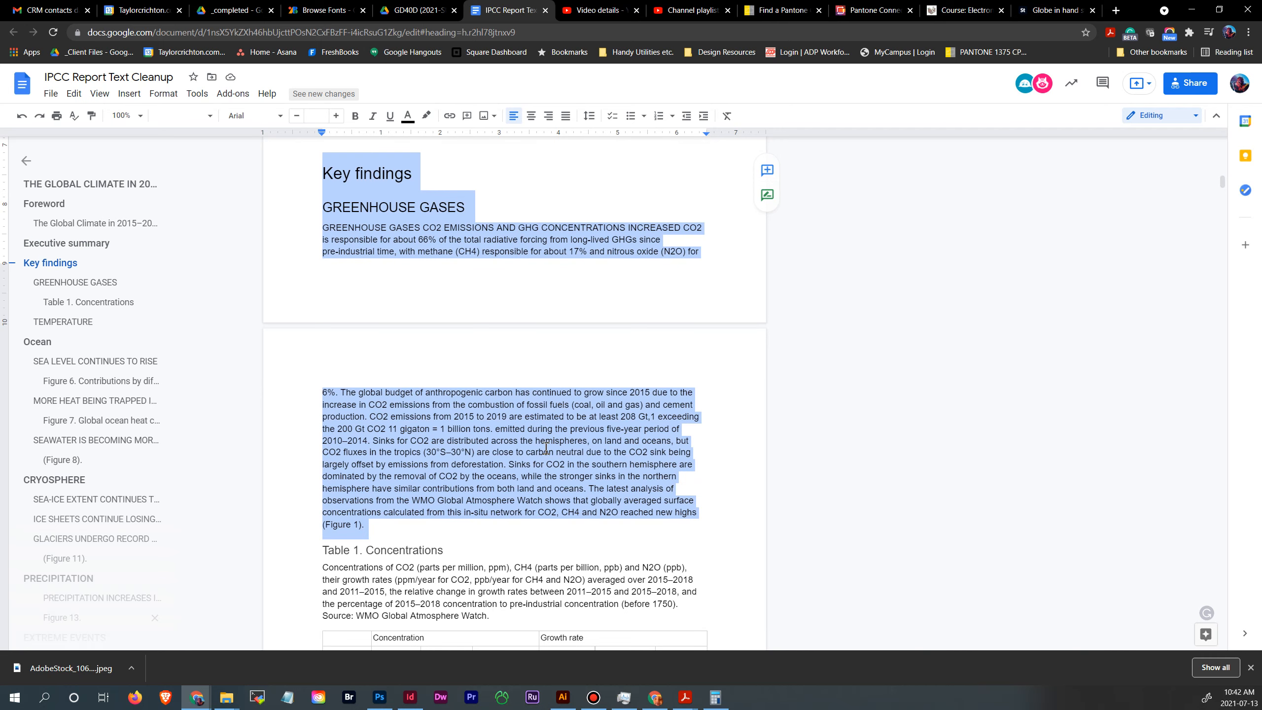
pyautogui.scroll(-3, 475, 444)
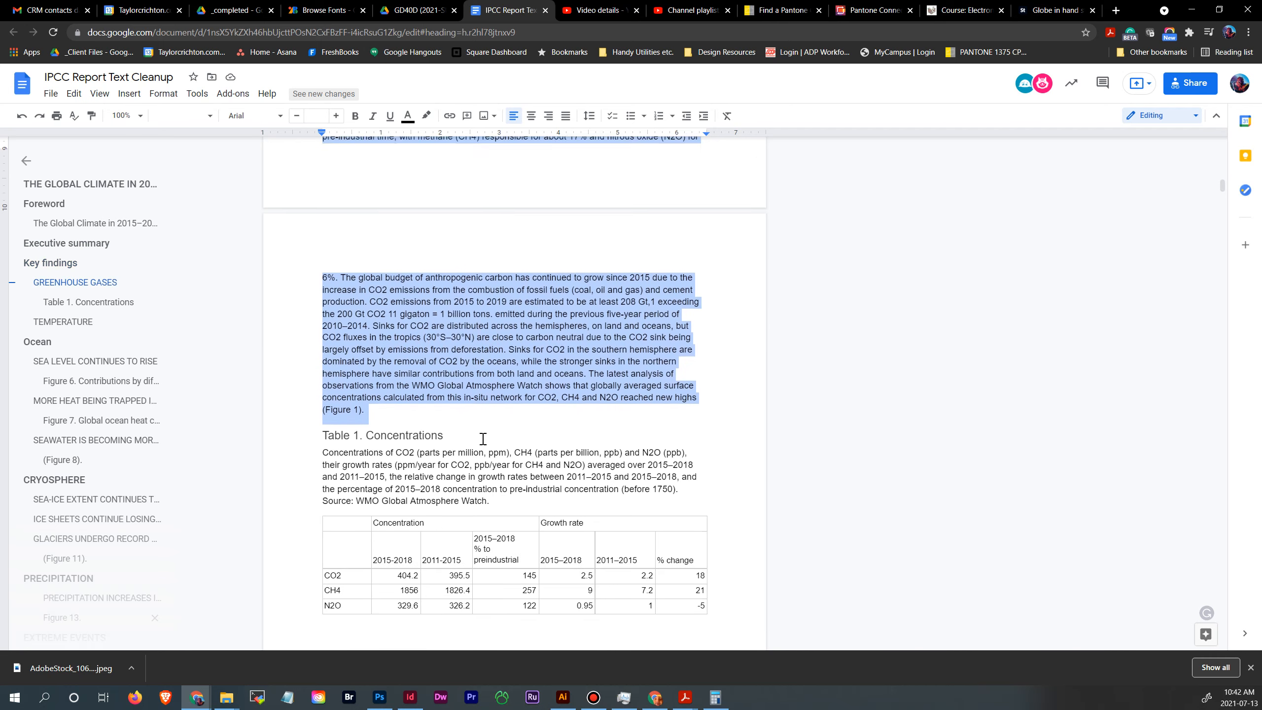
pyautogui.scroll(-2, 501, 535)
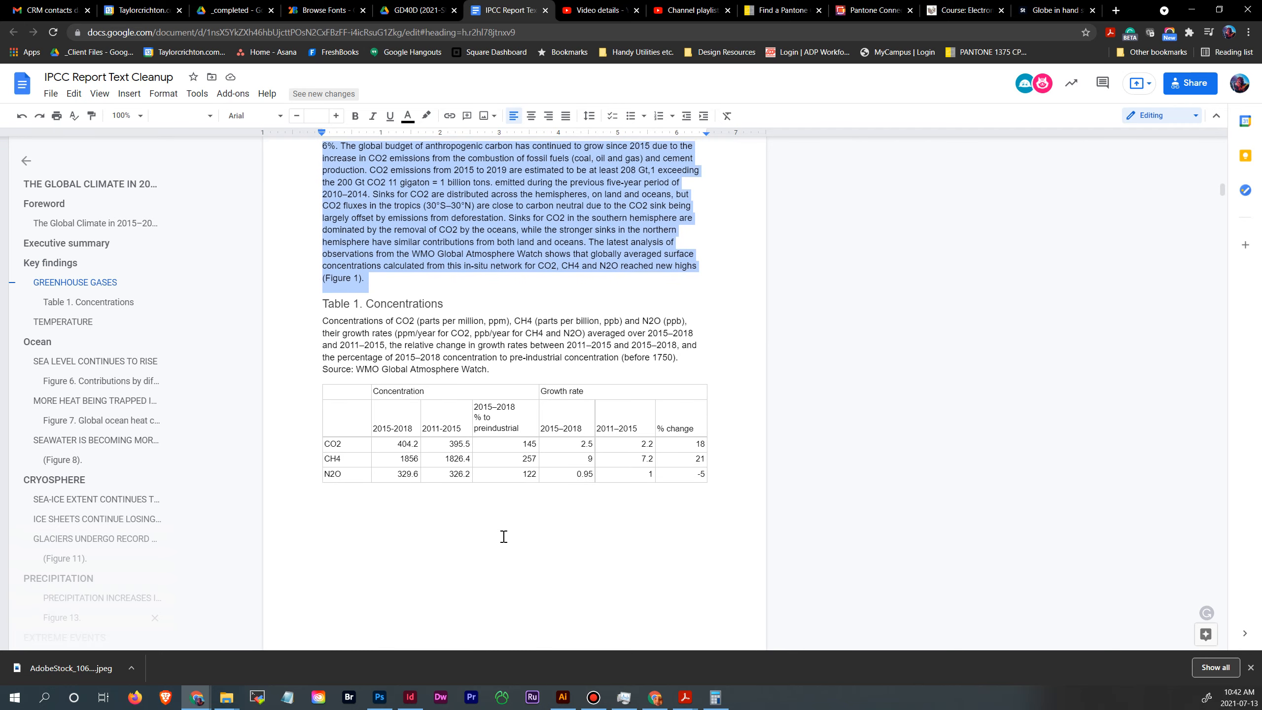
pyautogui.scroll(3, 502, 535)
pyautogui.scroll(2, 500, 499)
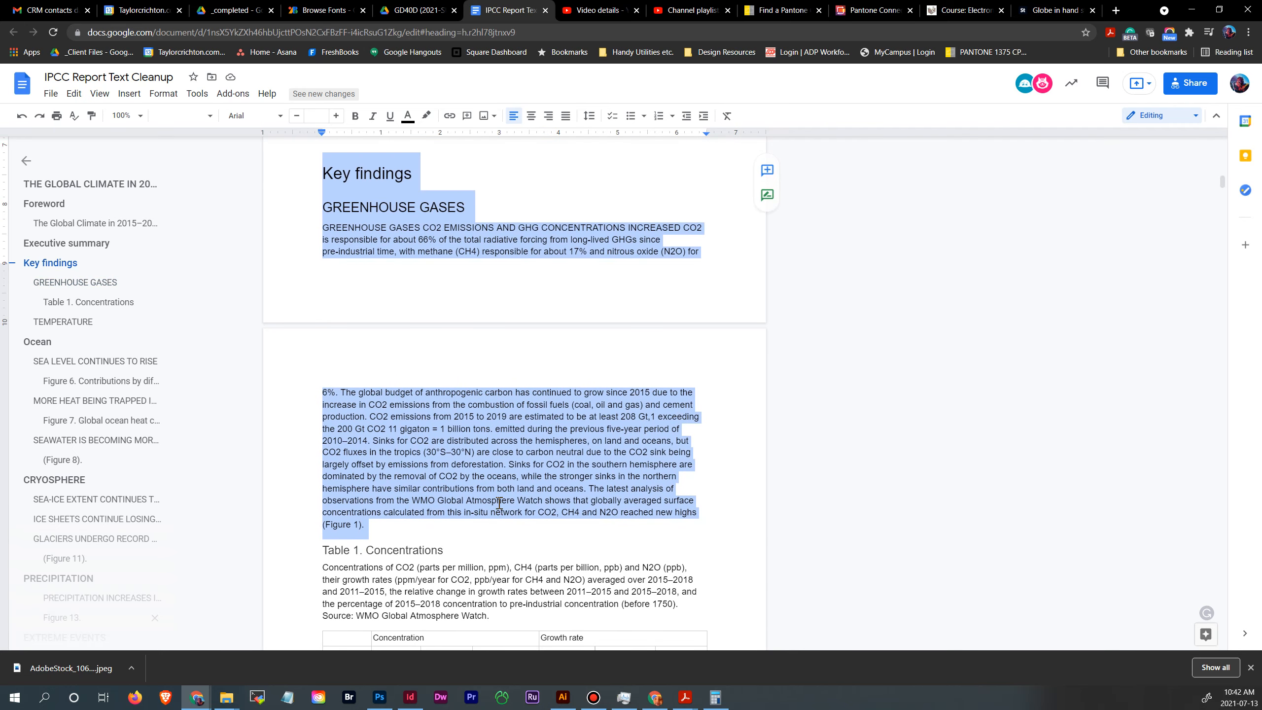
pyautogui.rightClick(441, 488)
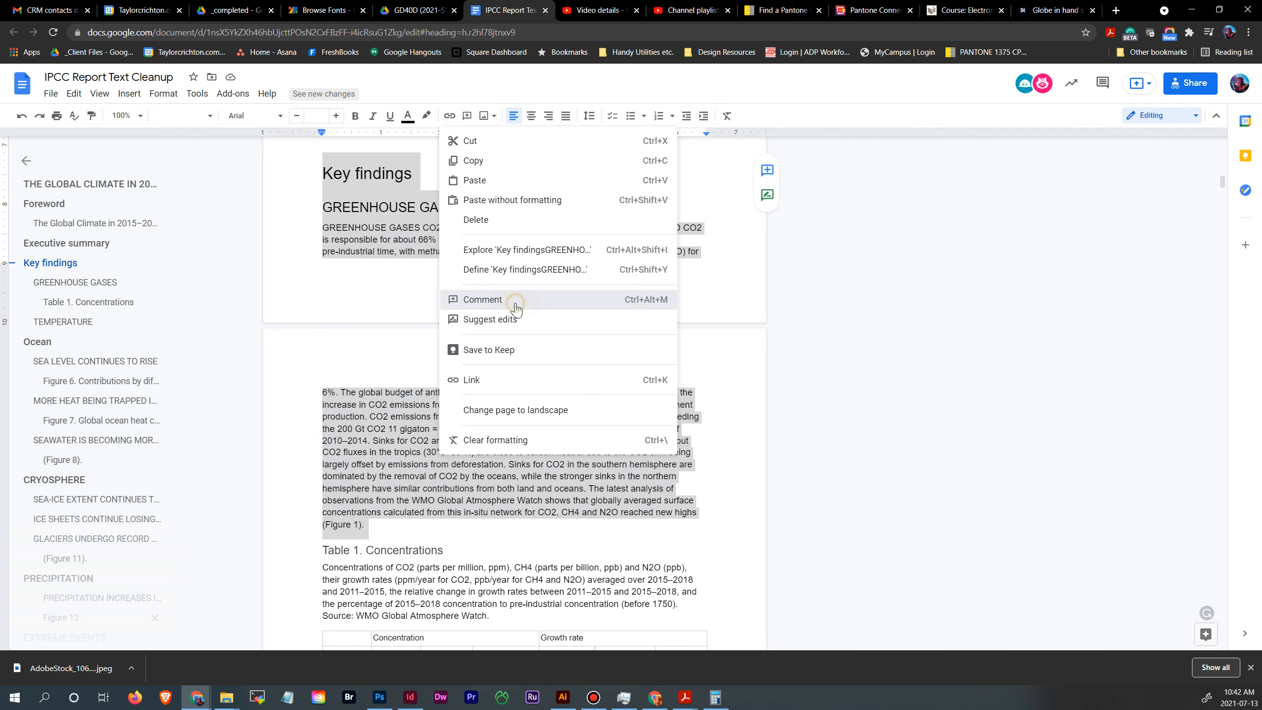
pyautogui.click(516, 307)
pyautogui.rightClick(592, 419)
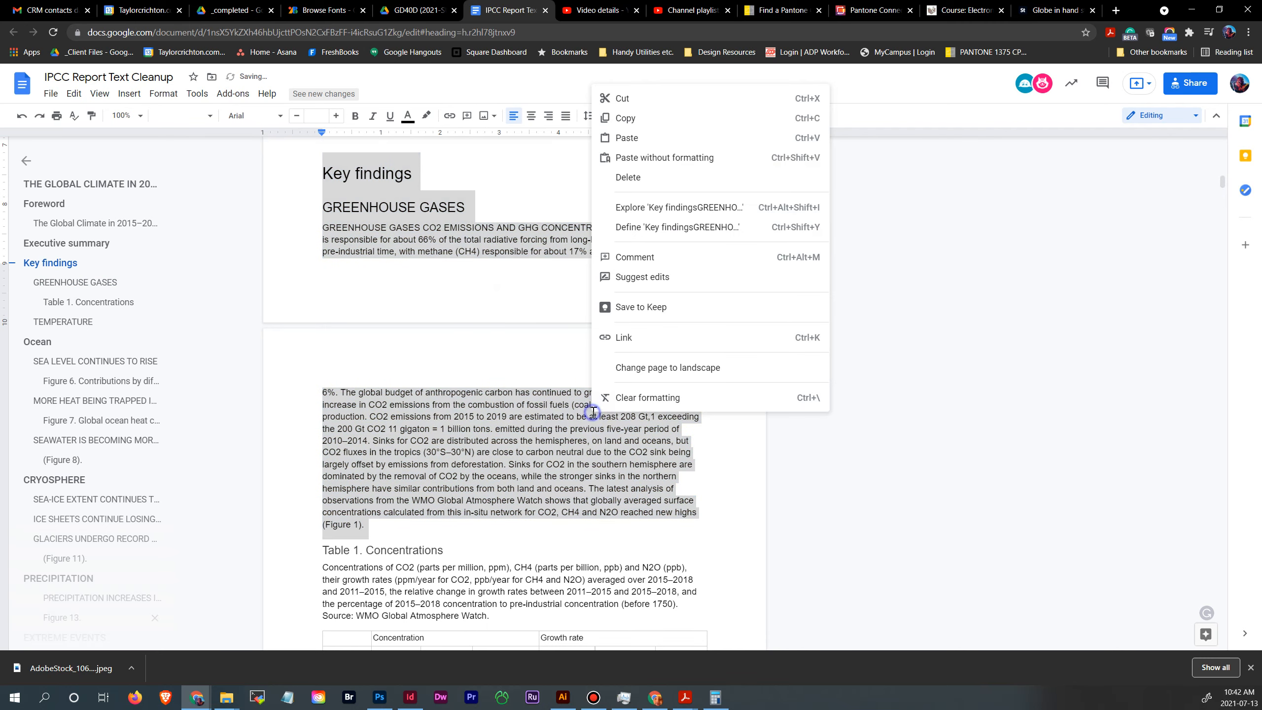
pyautogui.click(663, 128)
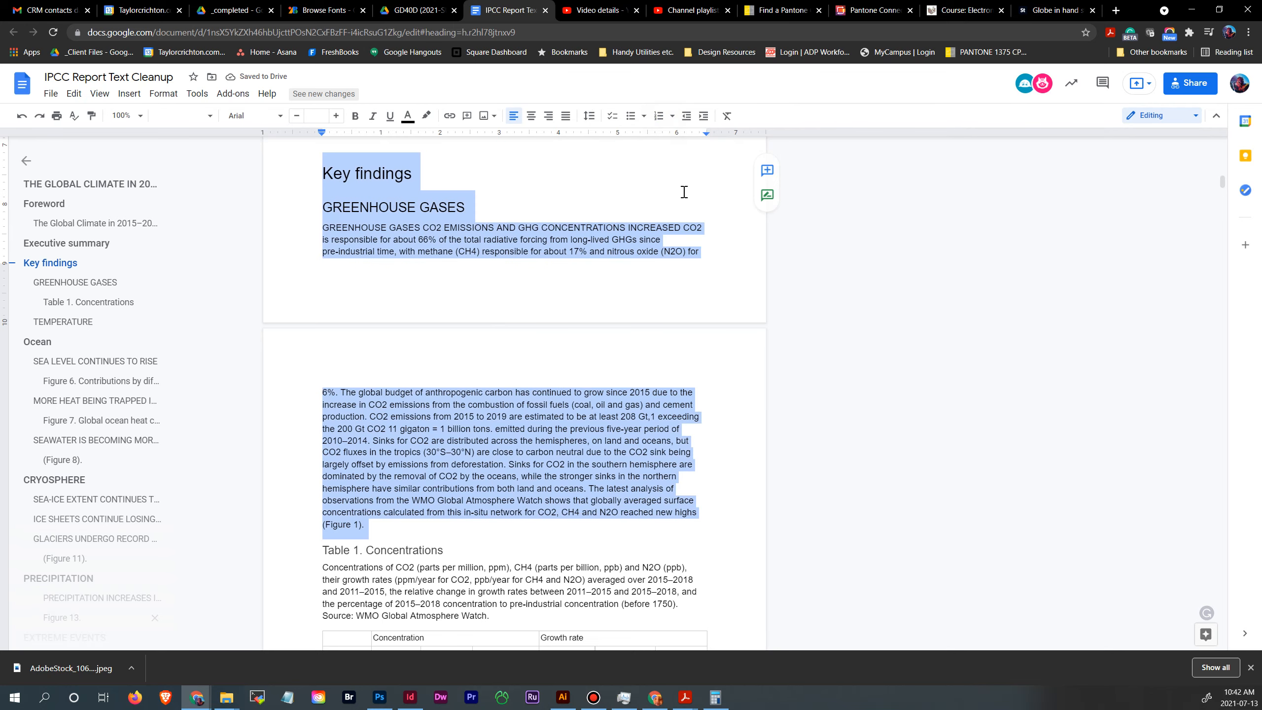
# - Switch back to InDesign, draw a text frame about 7 × 5.7 in above page 3's photo row, and apply the 3 col text object style
pyautogui.click(409, 697)
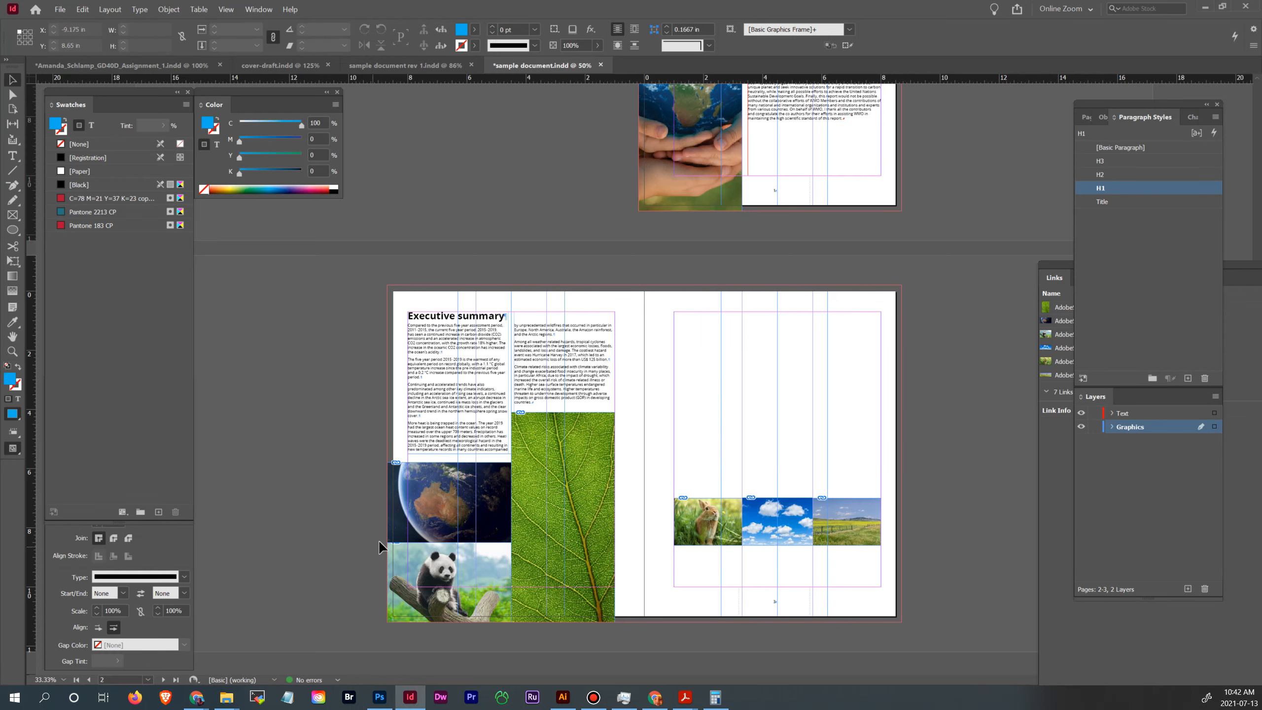
pyautogui.click(12, 156)
pyautogui.moveTo(675, 313); pyautogui.dragTo(887, 480)
pyautogui.rightClick(703, 351)
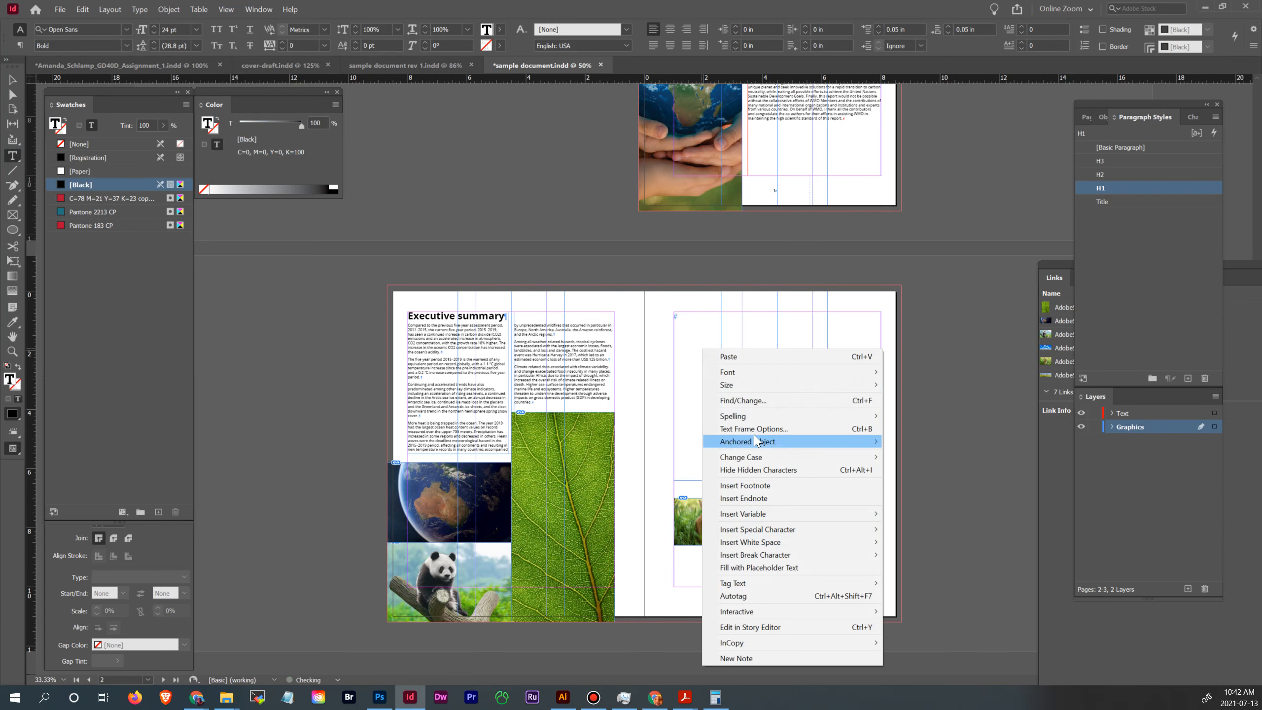
pyautogui.click(12, 79)
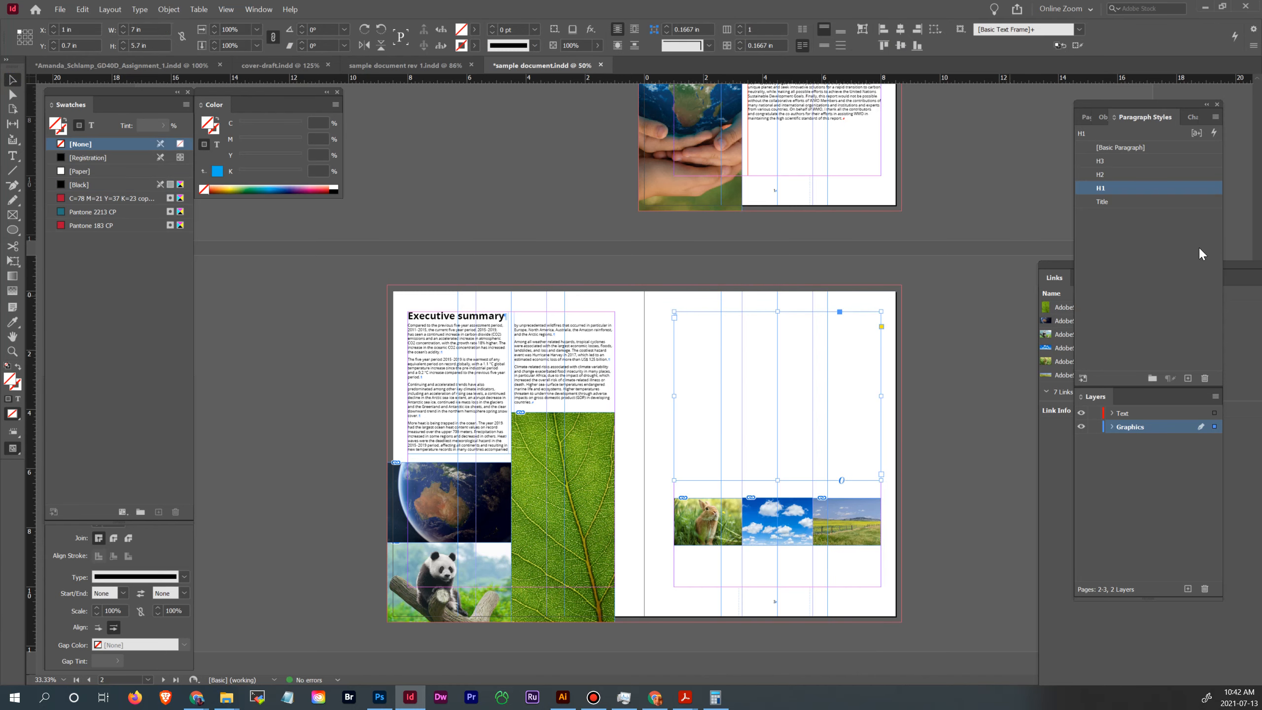
pyautogui.click(1102, 119)
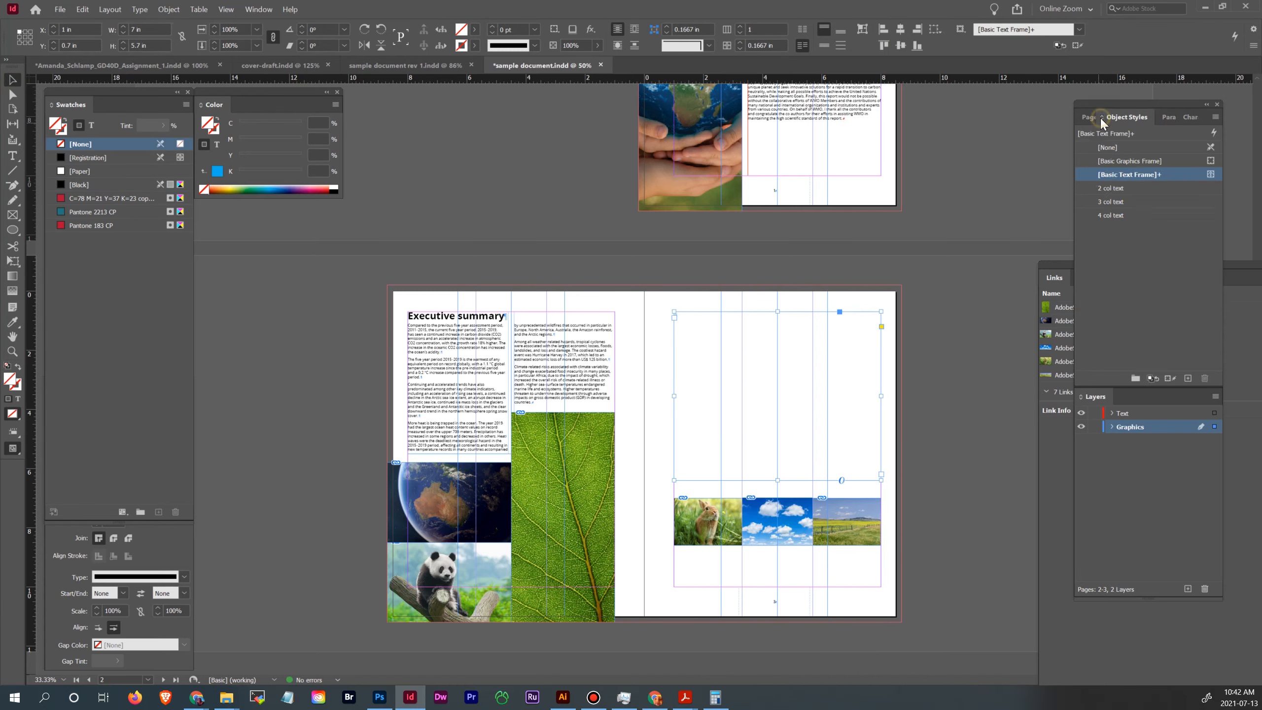
pyautogui.click(1127, 201)
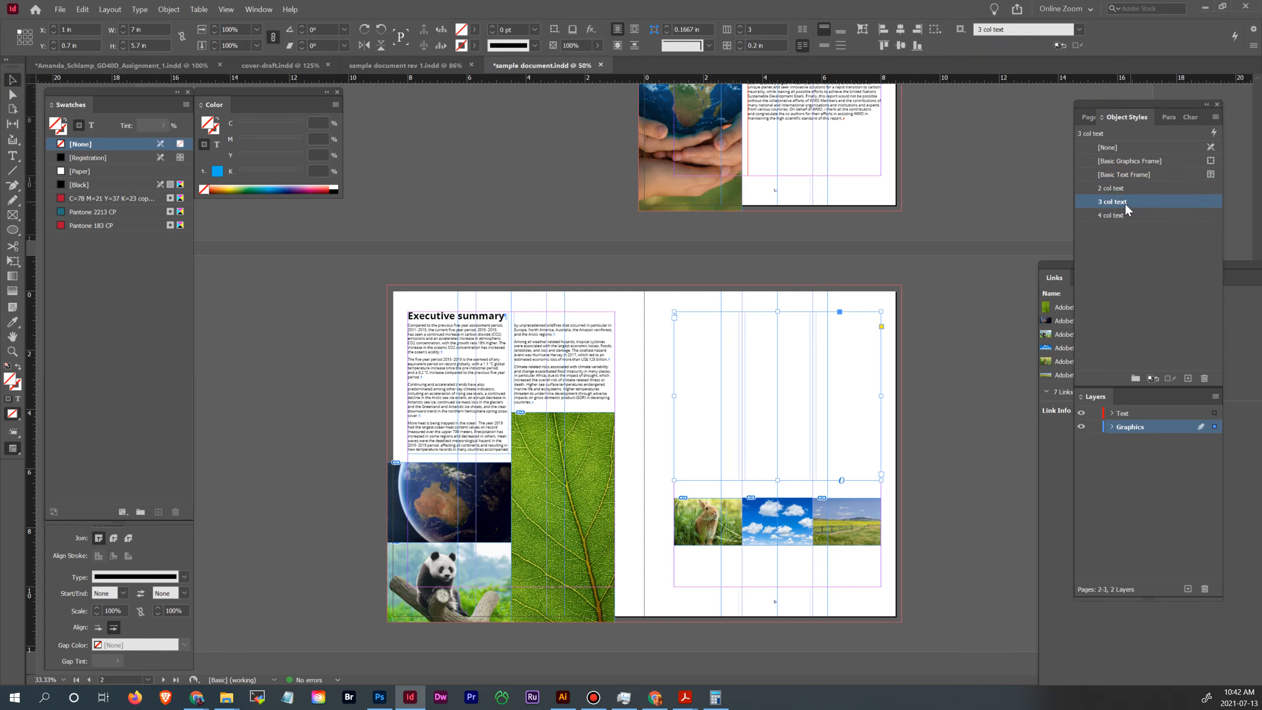
# - Set the empty page 3 frame's paragraph style to [Basic Paragraph] and paste the copied Key findings text into it
pyautogui.doubleClick(834, 347)
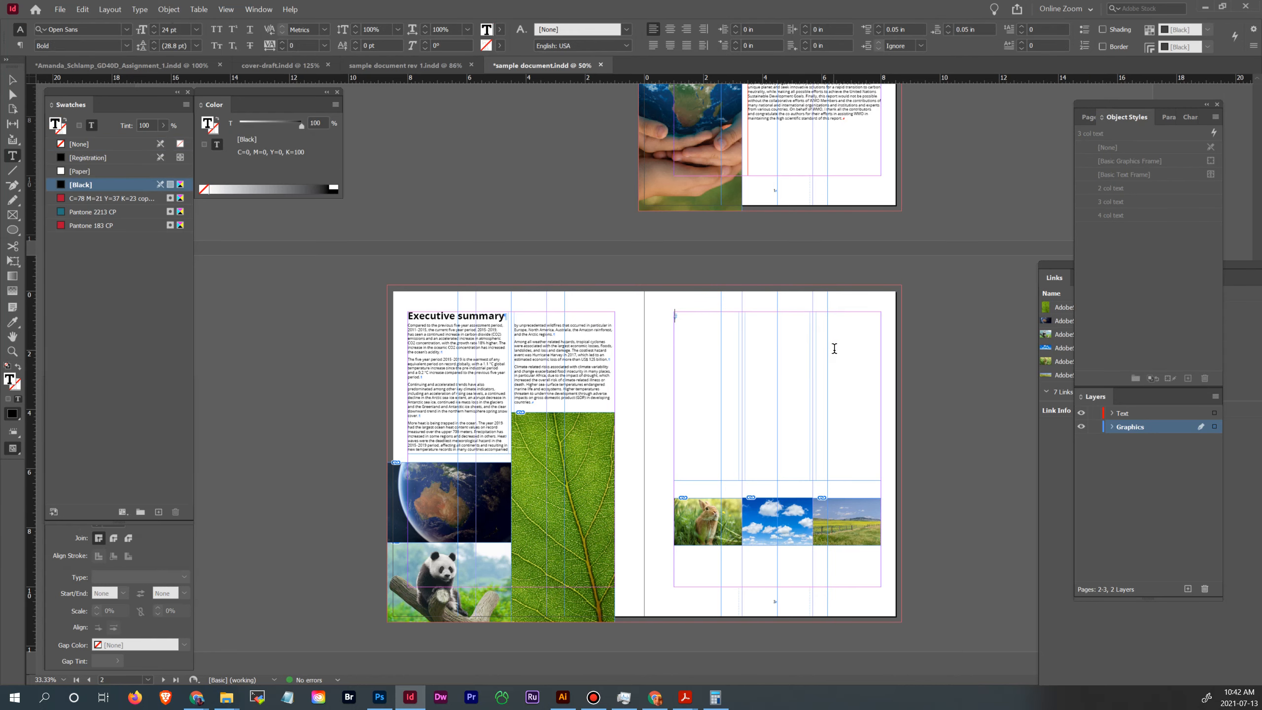
pyautogui.click(1189, 117)
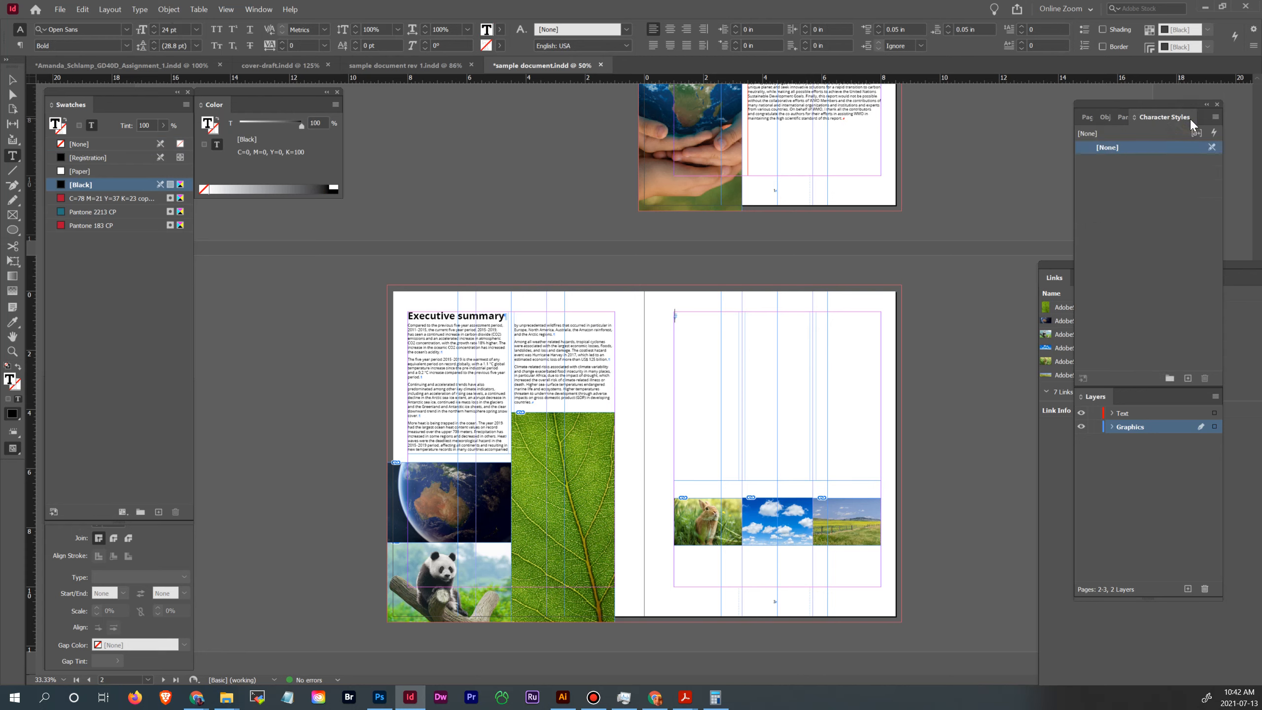
pyautogui.click(1124, 117)
pyautogui.click(1113, 149)
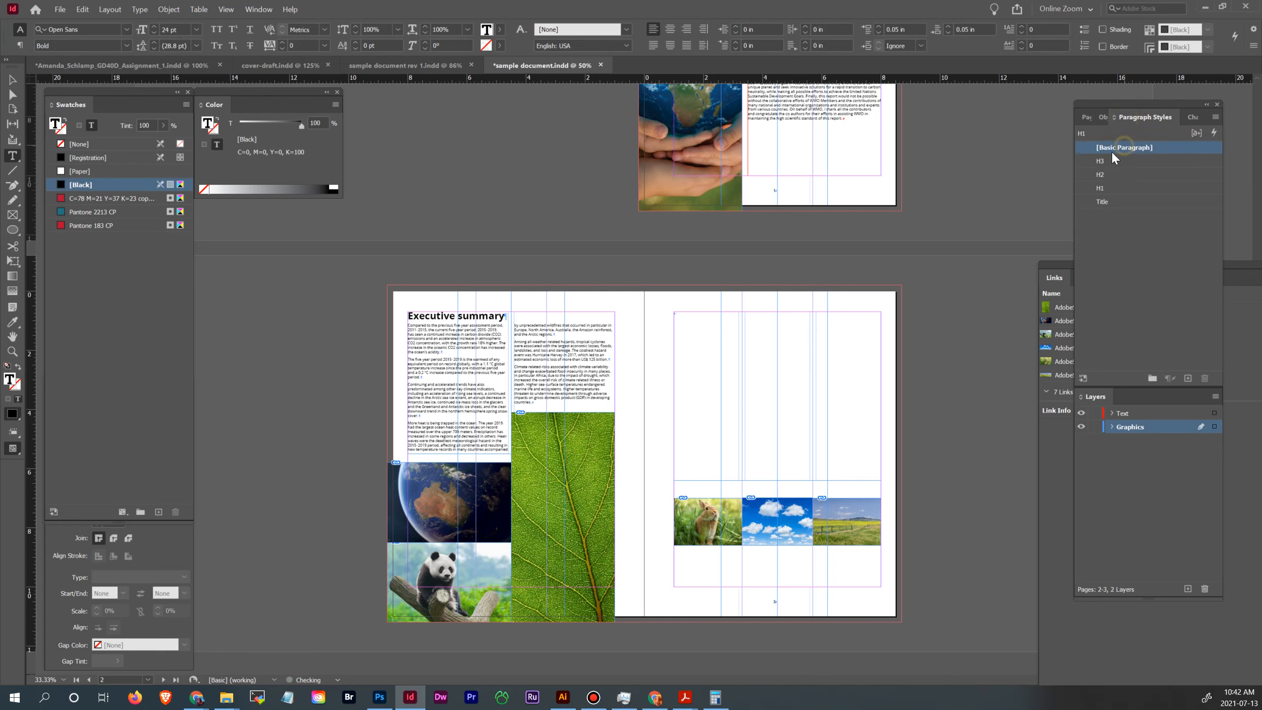
pyautogui.rightClick(700, 334)
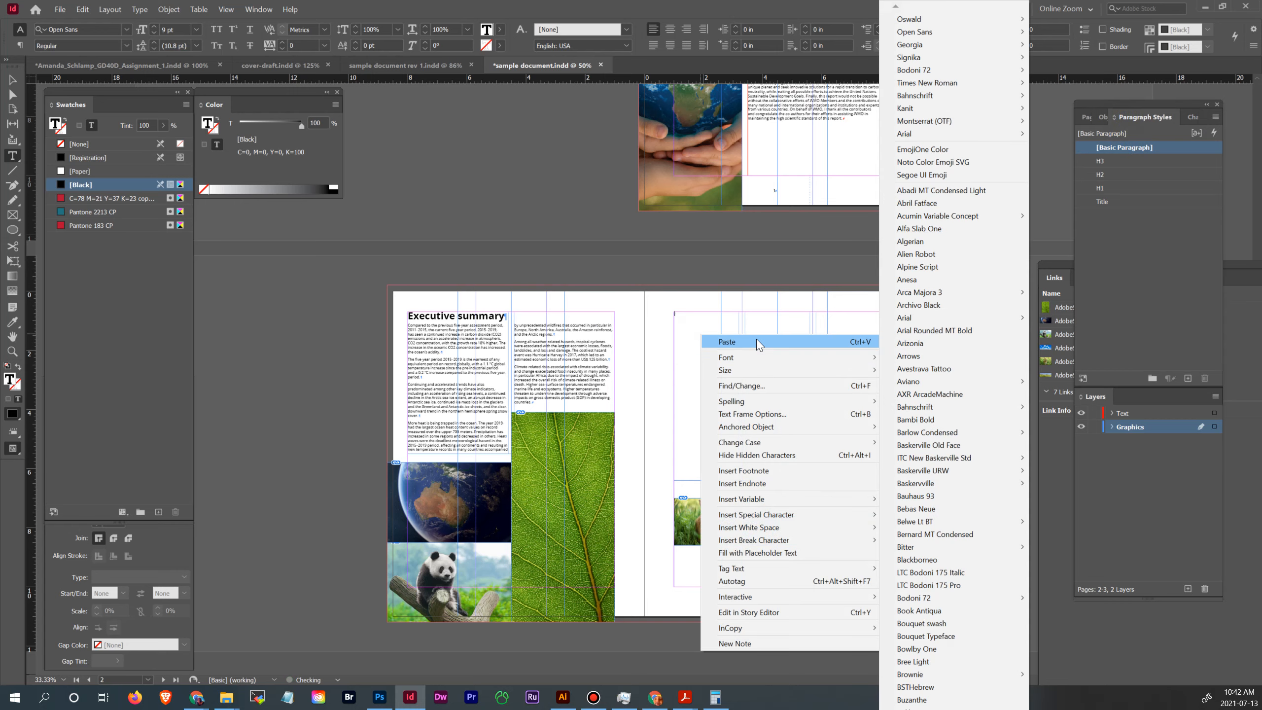
pyautogui.click(756, 340)
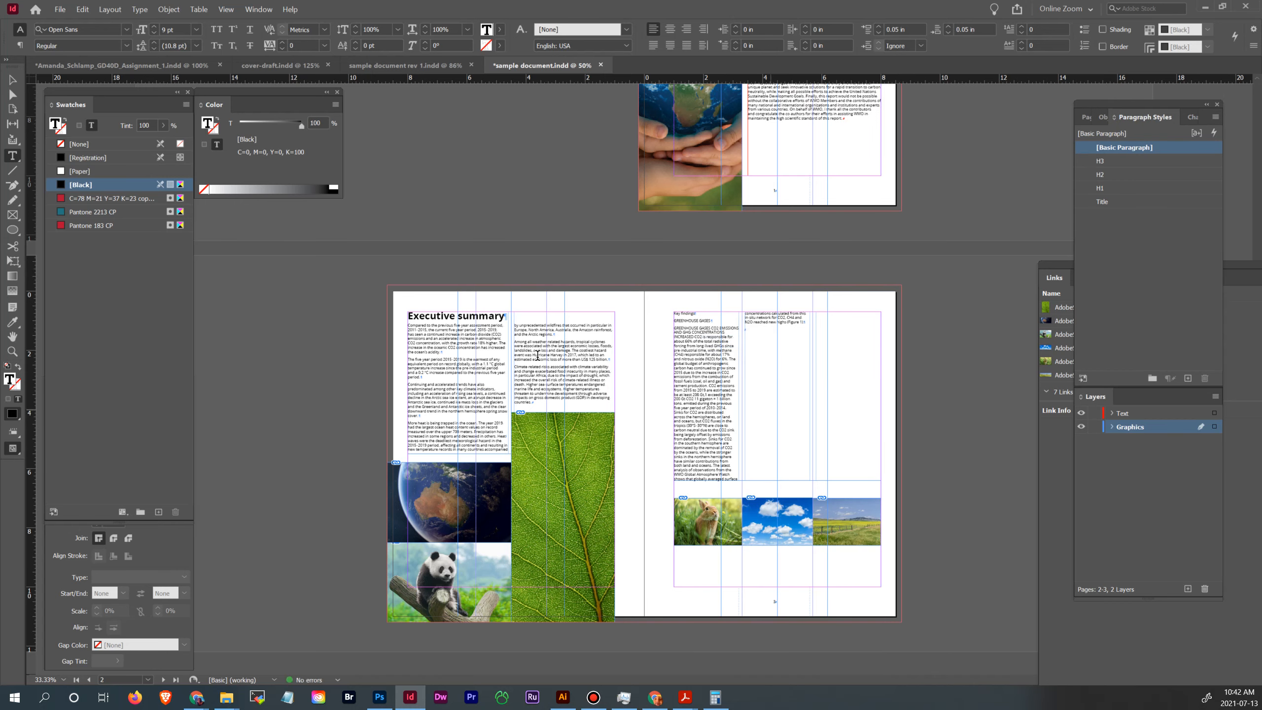
# - Apply the H2 paragraph style to the Key findings heading and H3 to the GREENHOUSE GASES subheading
pyautogui.moveTo(688, 312); pyautogui.dragTo(696, 313)
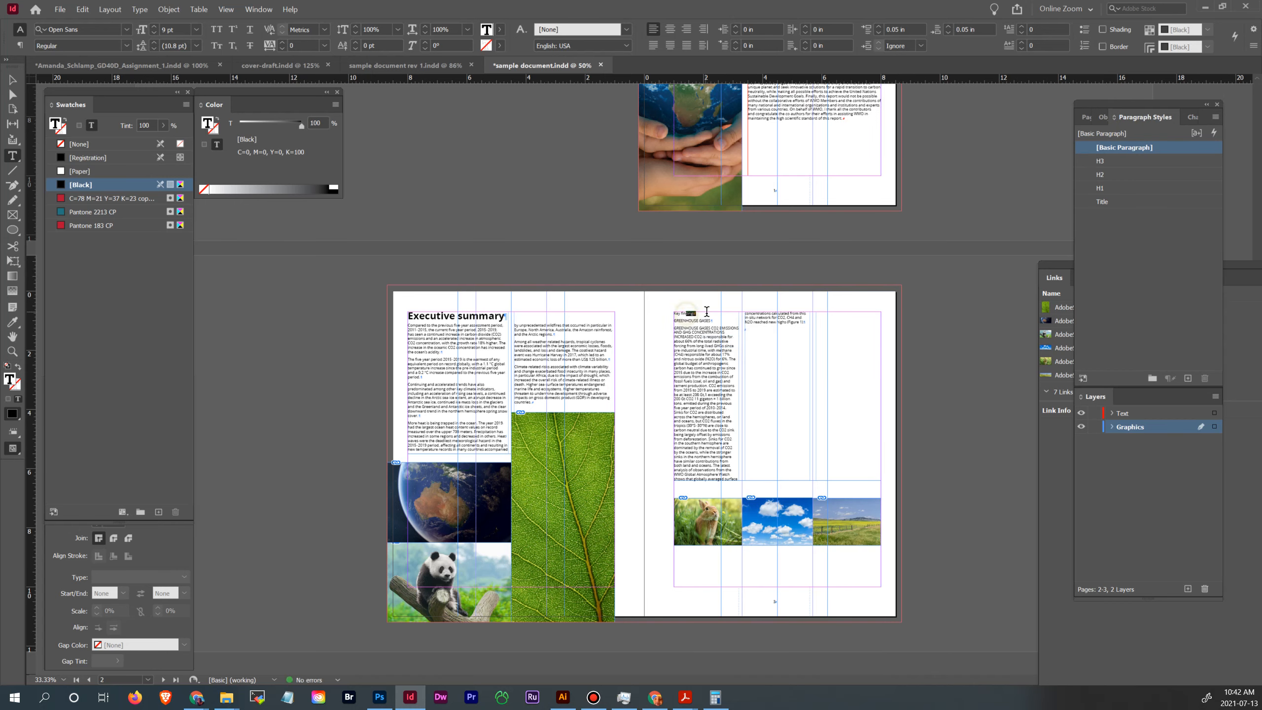
pyautogui.click(1112, 176)
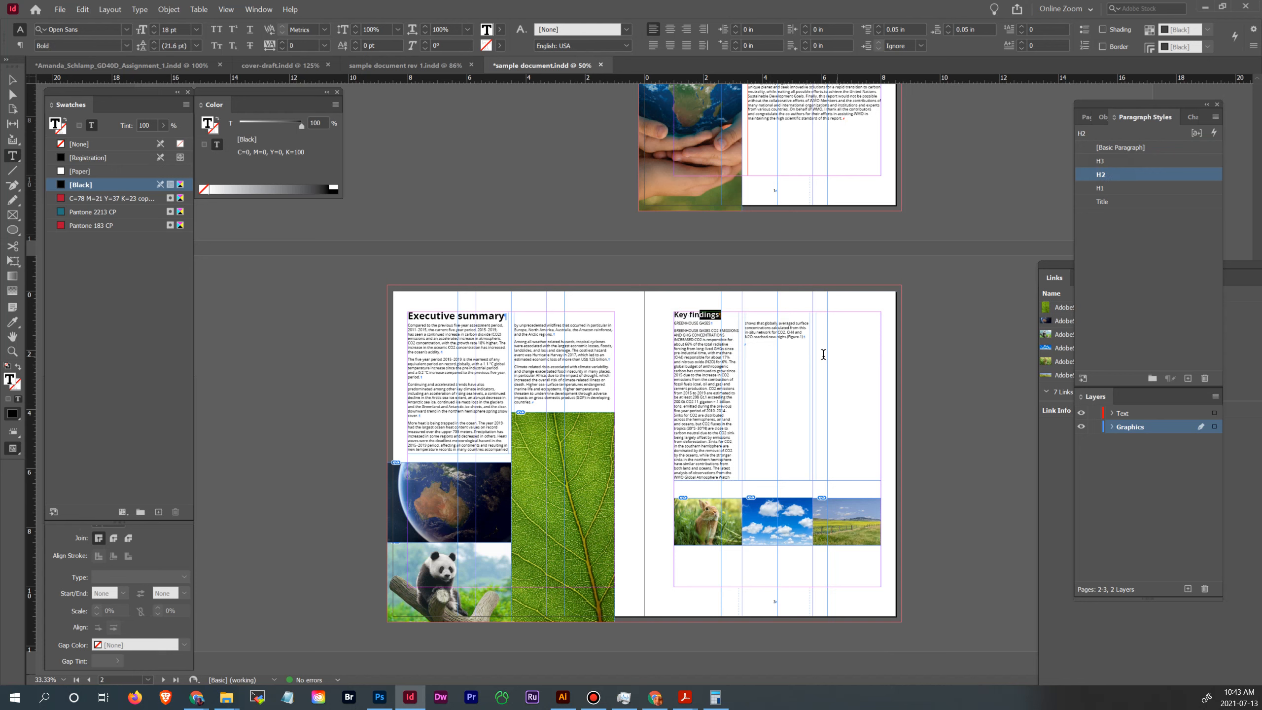
pyautogui.doubleClick(692, 323)
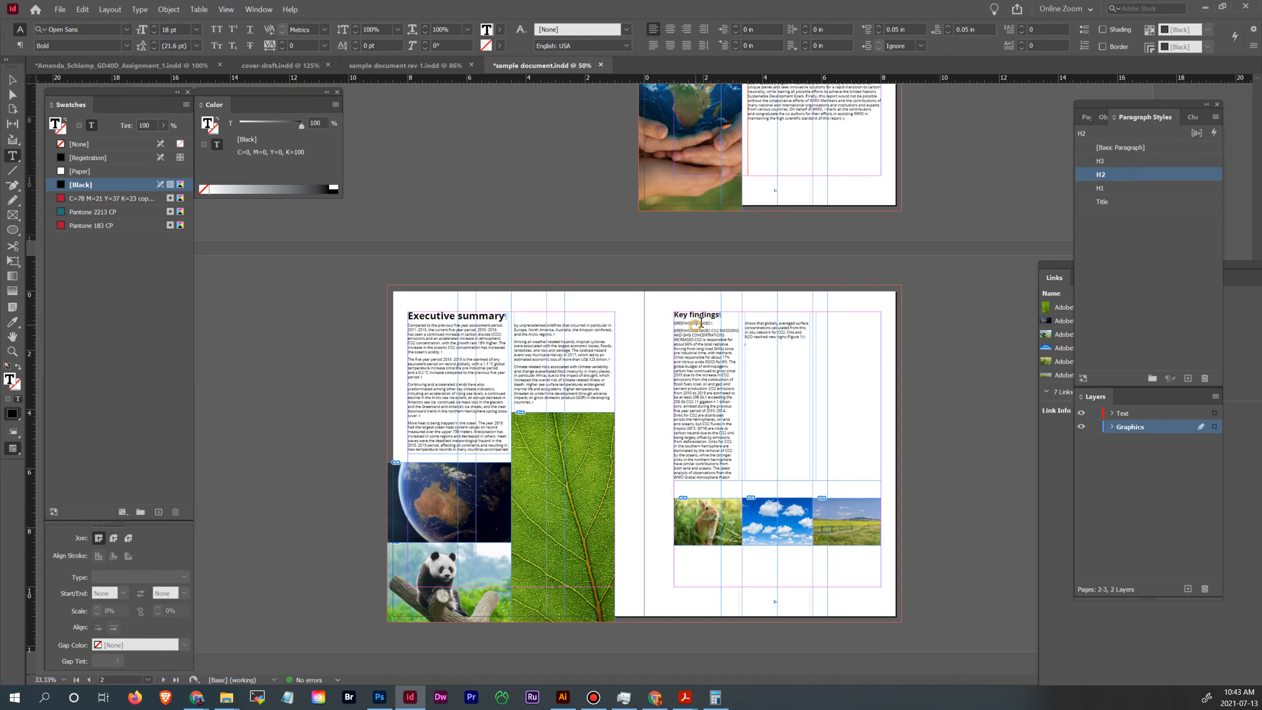
pyautogui.click(1122, 164)
pyautogui.click(790, 344)
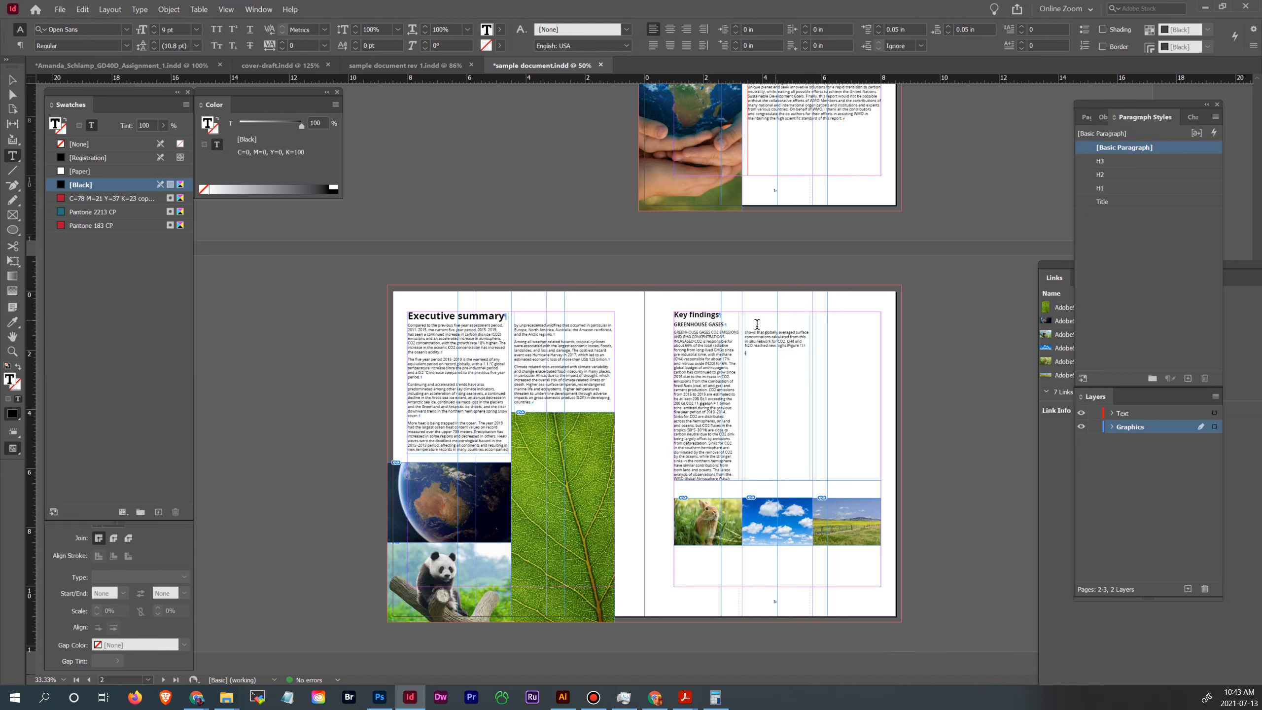
# - Shorten the Key findings text frame to about 2.6 in high so the text spreads over all three columns
pyautogui.click(12, 80)
pyautogui.doubleClick(775, 368)
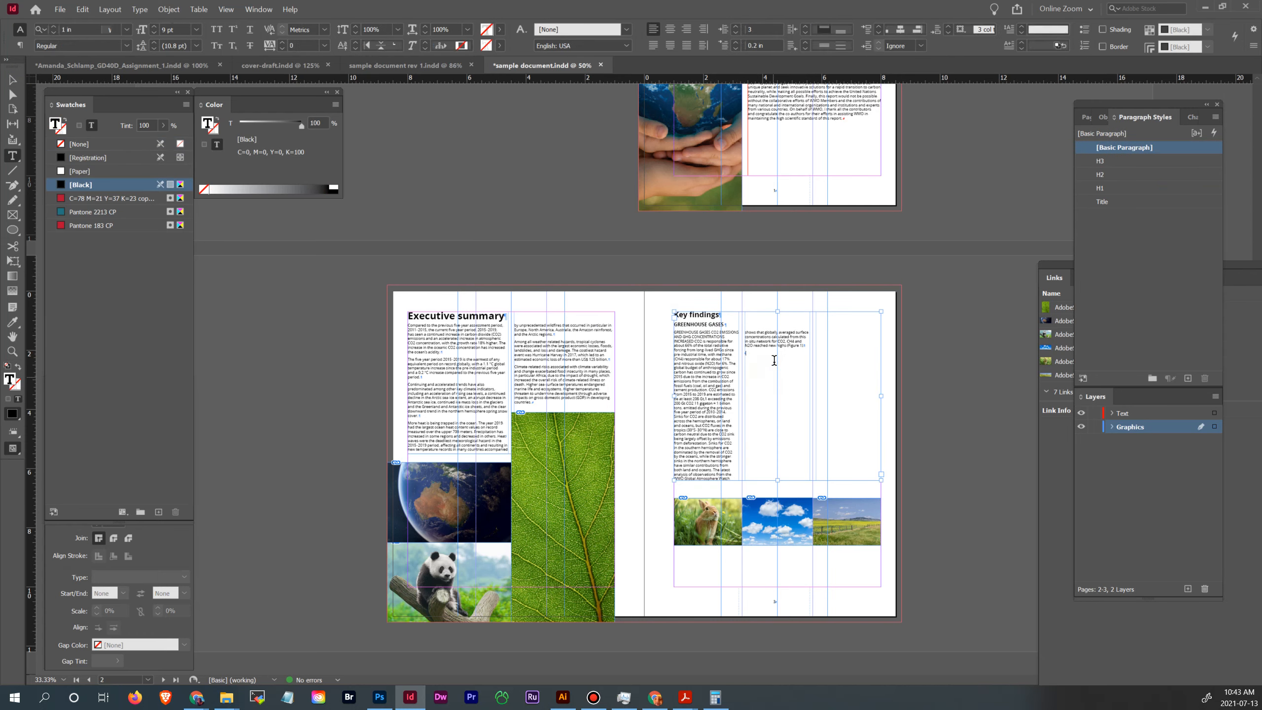
pyautogui.hotkey('ctrl', 'a')
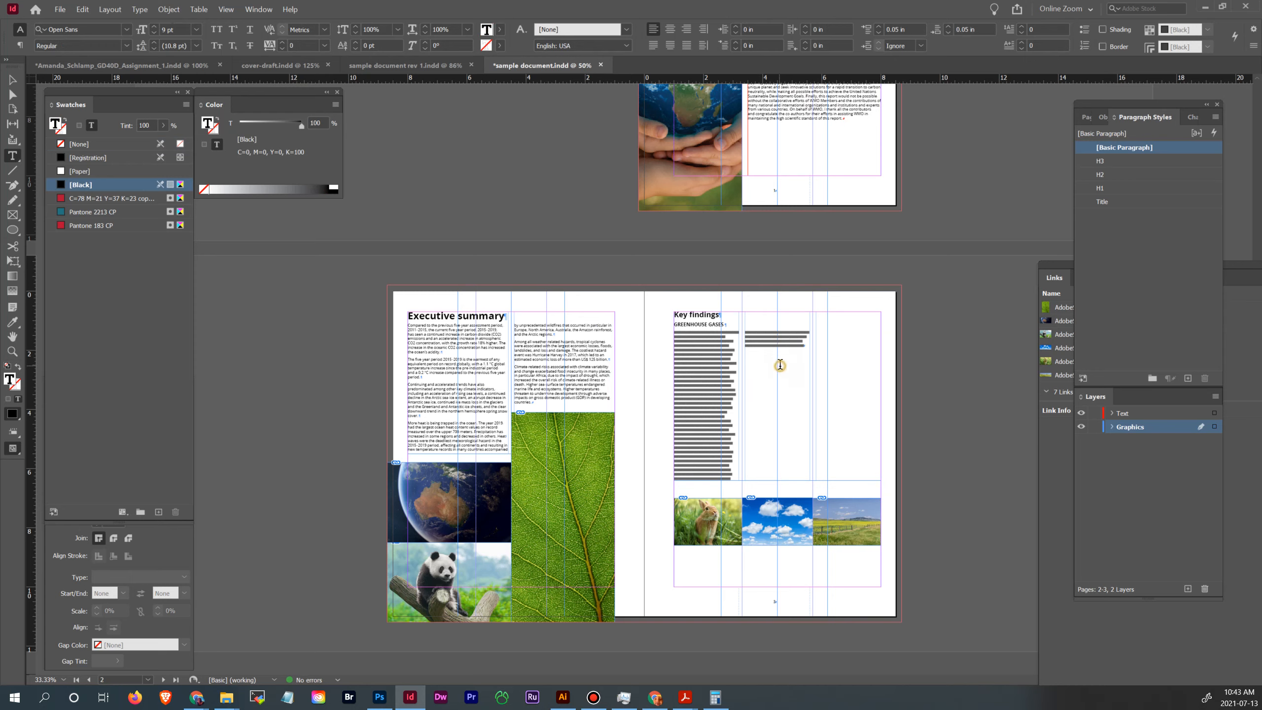
pyautogui.click(13, 80)
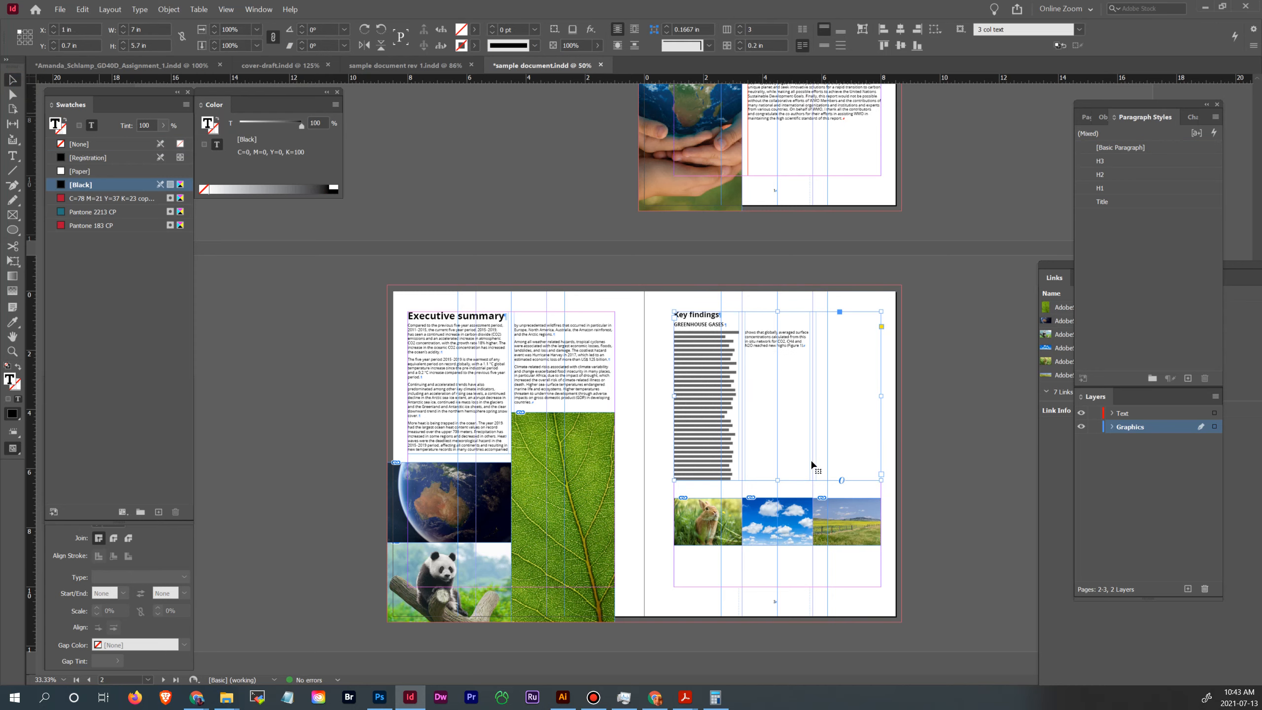
pyautogui.moveTo(775, 480); pyautogui.dragTo(777, 391)
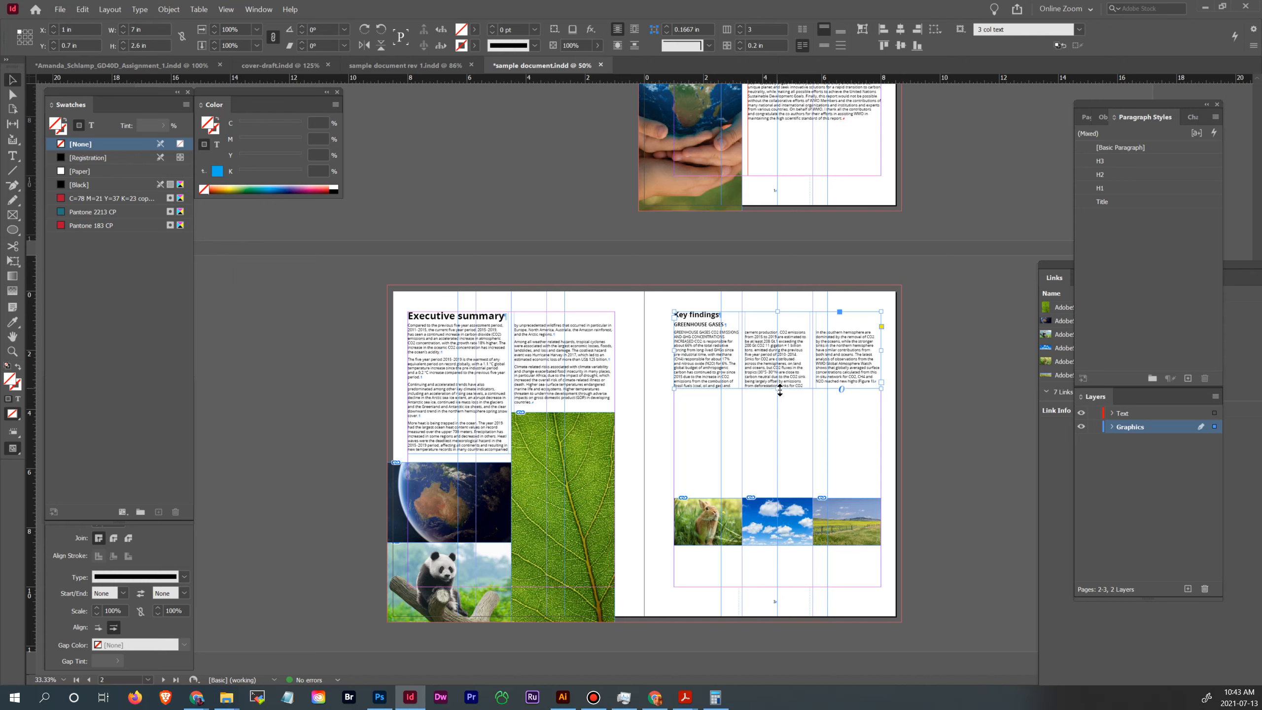
pyautogui.click(927, 458)
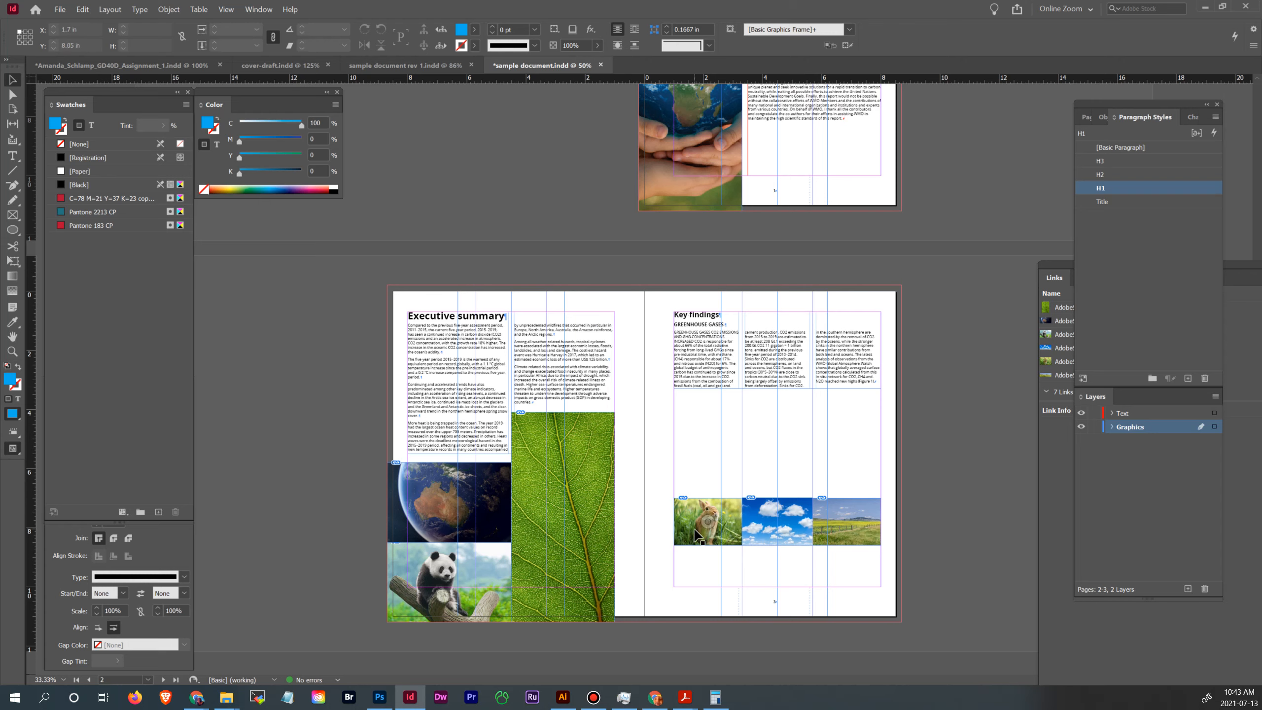
# - Select the three photos on page 3 together and move the row down to the page's bottom margin
pyautogui.click(780, 519)
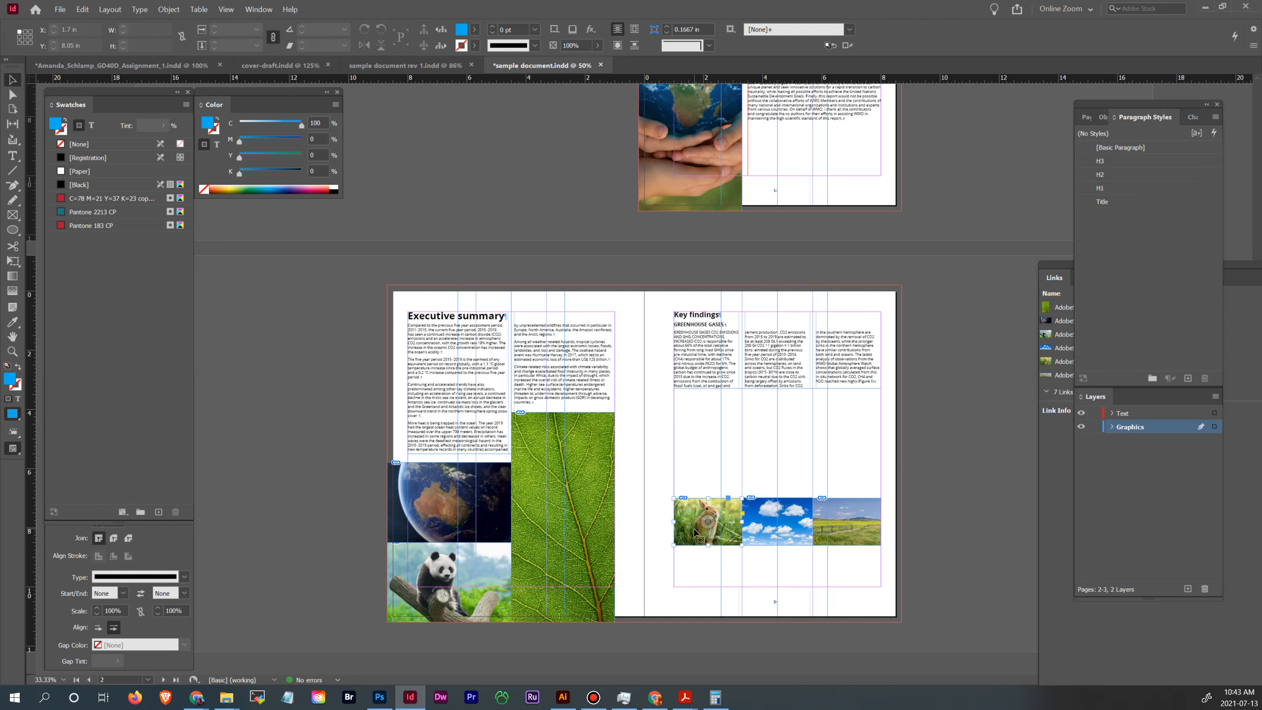
pyautogui.keyDown('shift'); pyautogui.click(863, 509); pyautogui.keyUp('shift')
pyautogui.moveTo(863, 509); pyautogui.dragTo(867, 551)
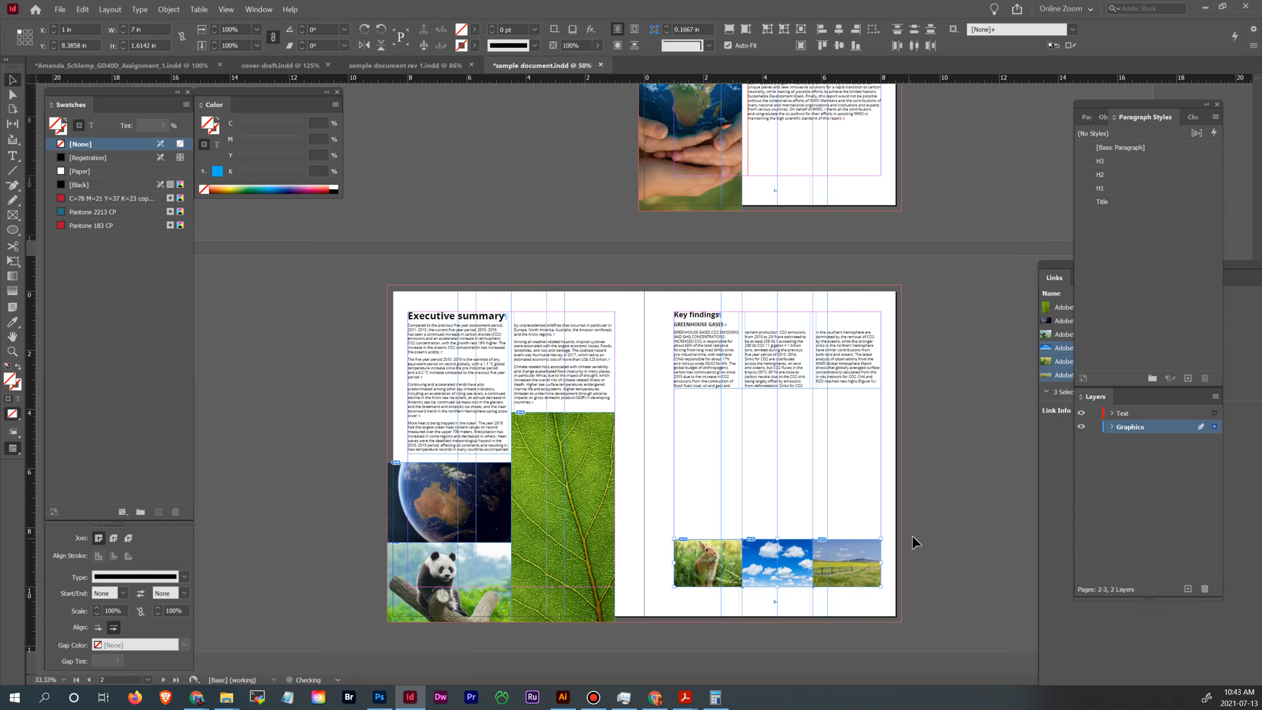
pyautogui.click(932, 525)
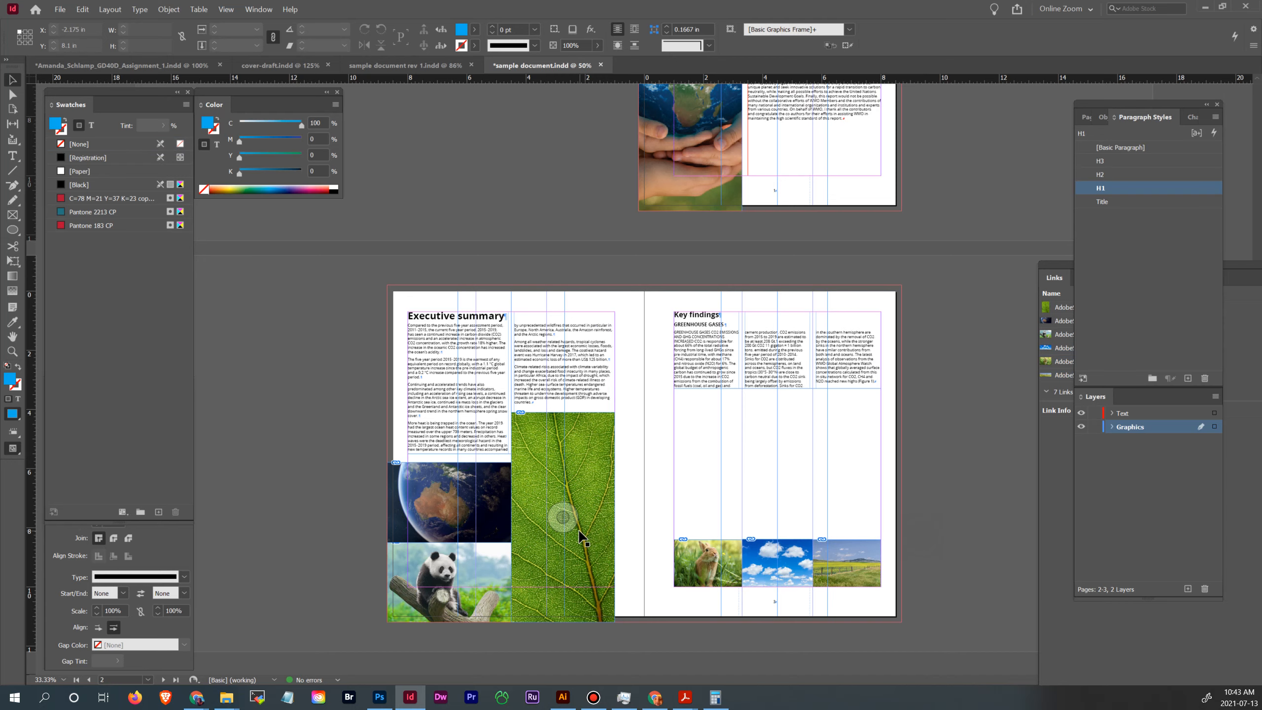
pyautogui.scroll(3, 819, 386)
pyautogui.scroll(2, 820, 386)
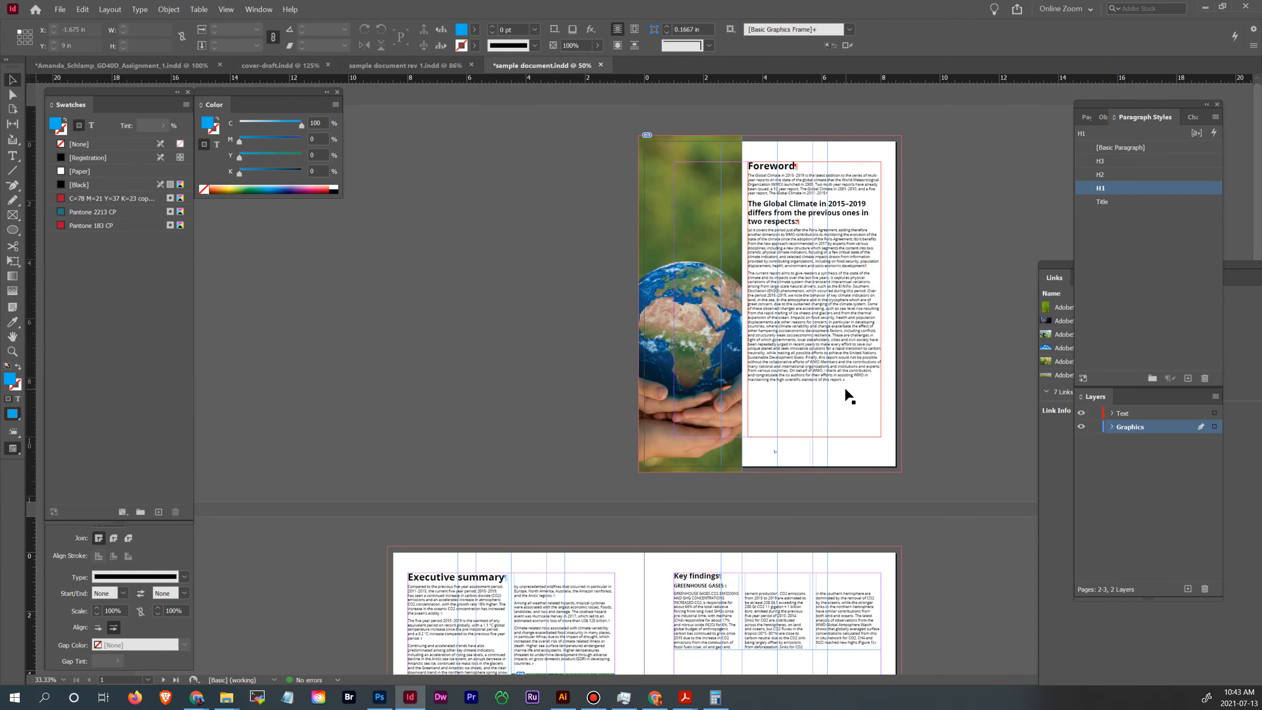
pyautogui.scroll(-4, 817, 214)
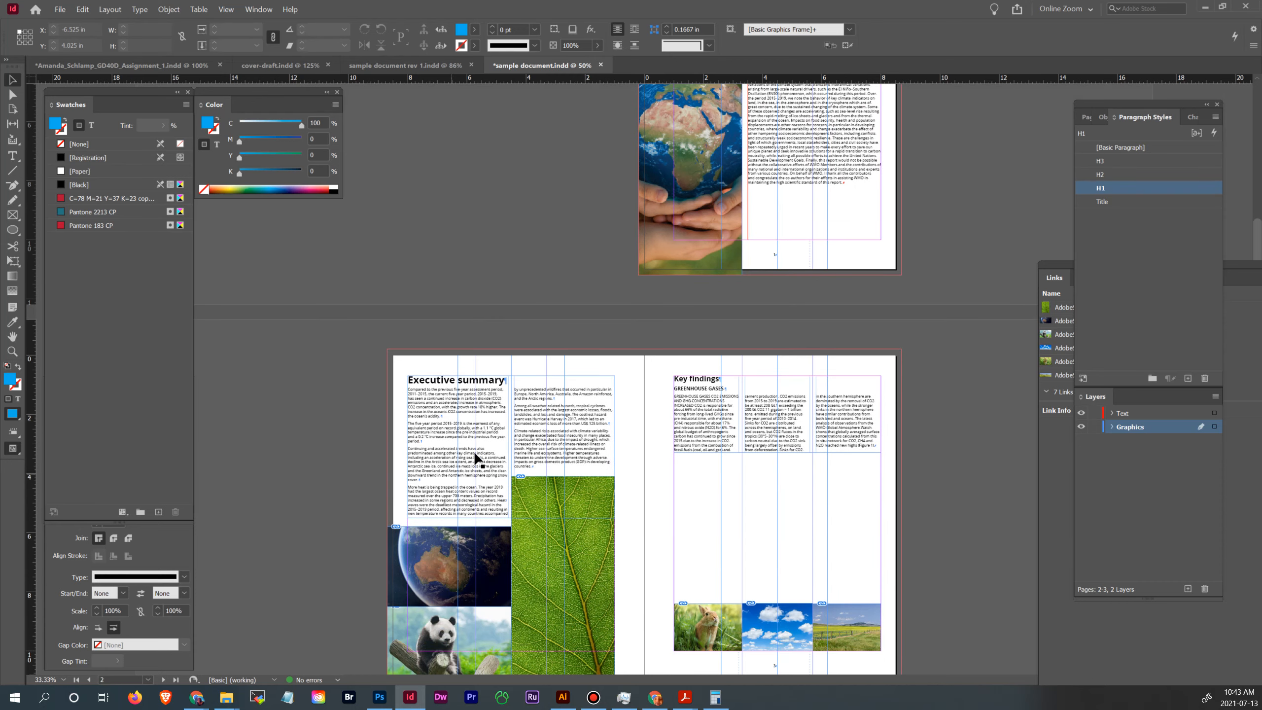
# - Review the layout of the Foreword page and the Executive summary and Key findings spread below it
pyautogui.scroll(3, 919, 195)
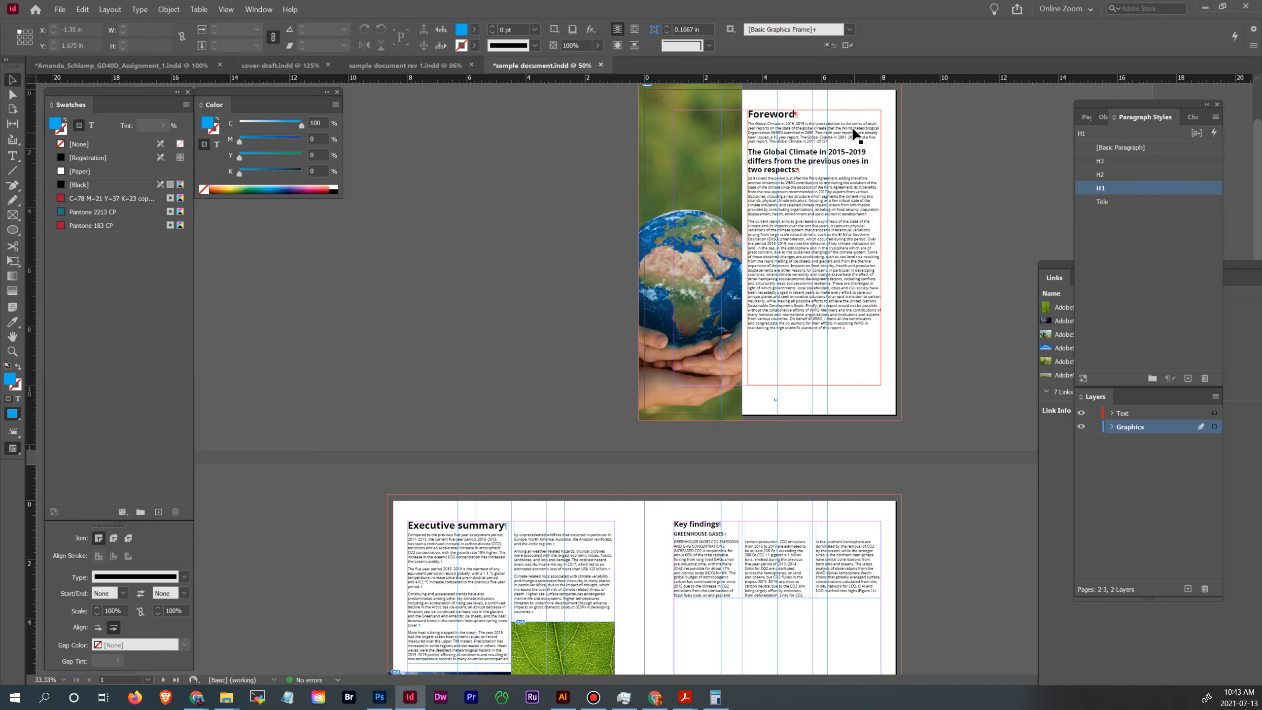
pyautogui.scroll(-3, 901, 282)
pyautogui.scroll(-1, 898, 278)
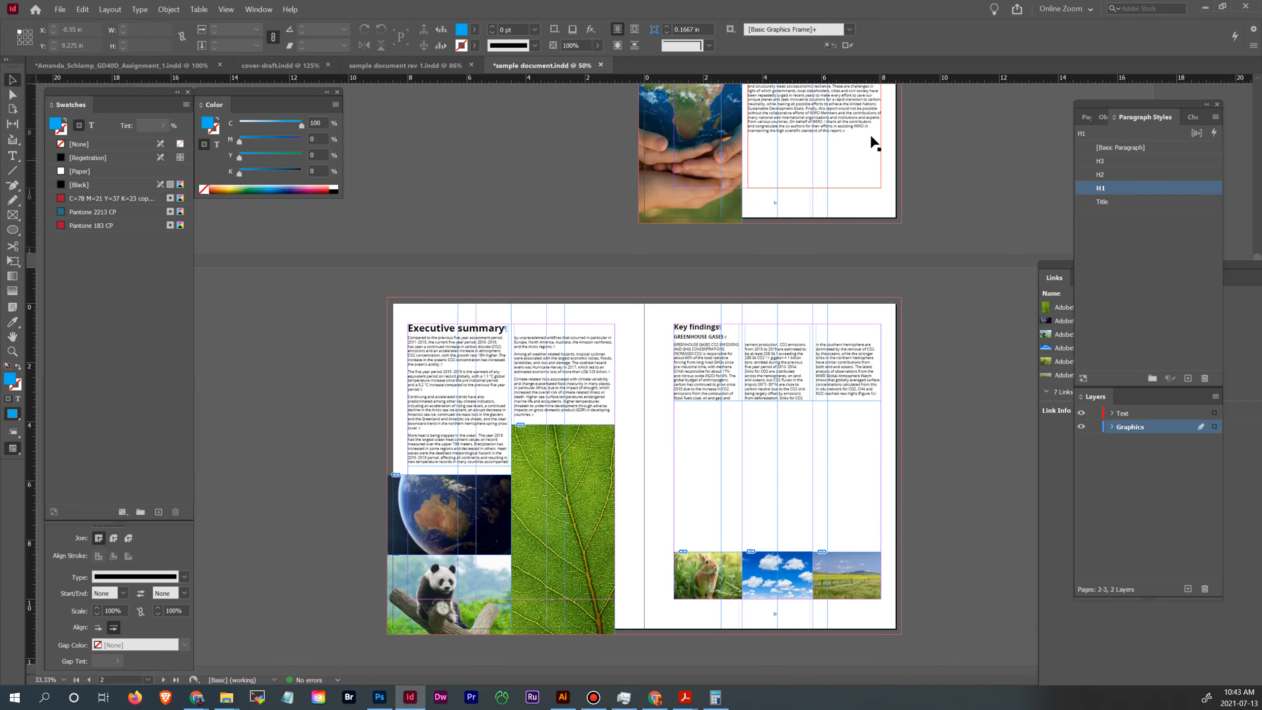
pyautogui.scroll(4, 848, 279)
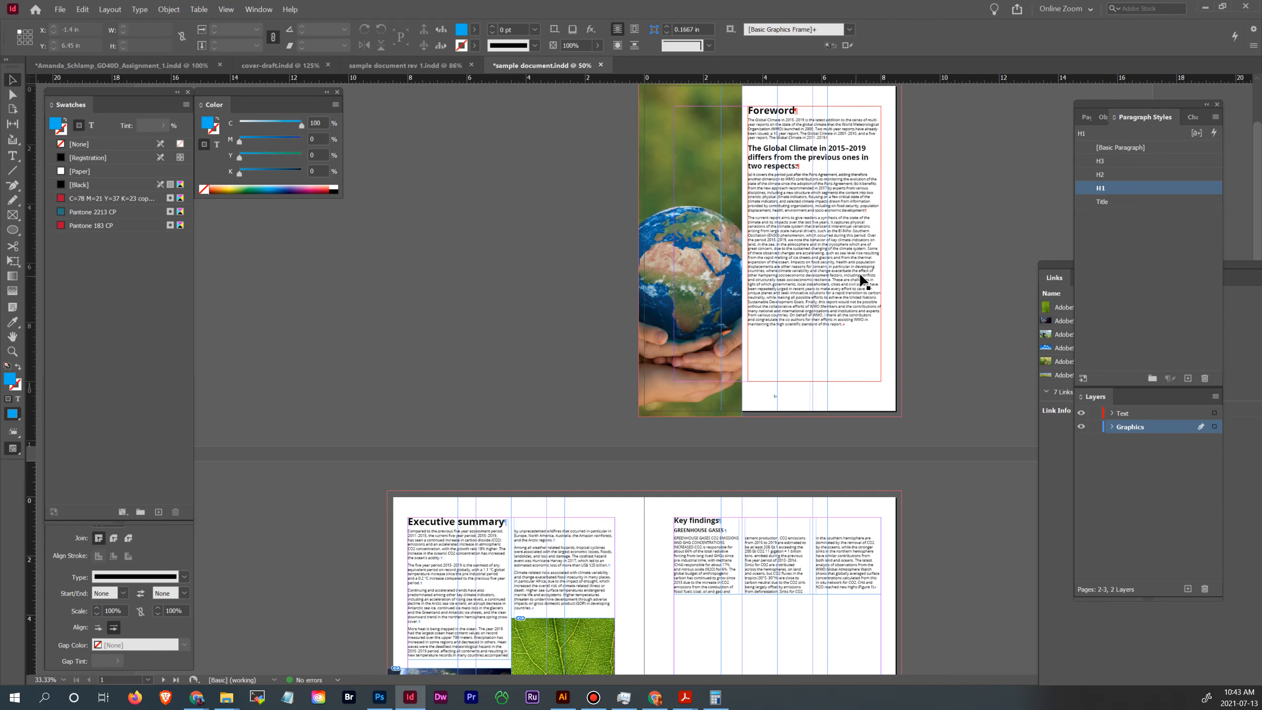
pyautogui.scroll(1, 903, 244)
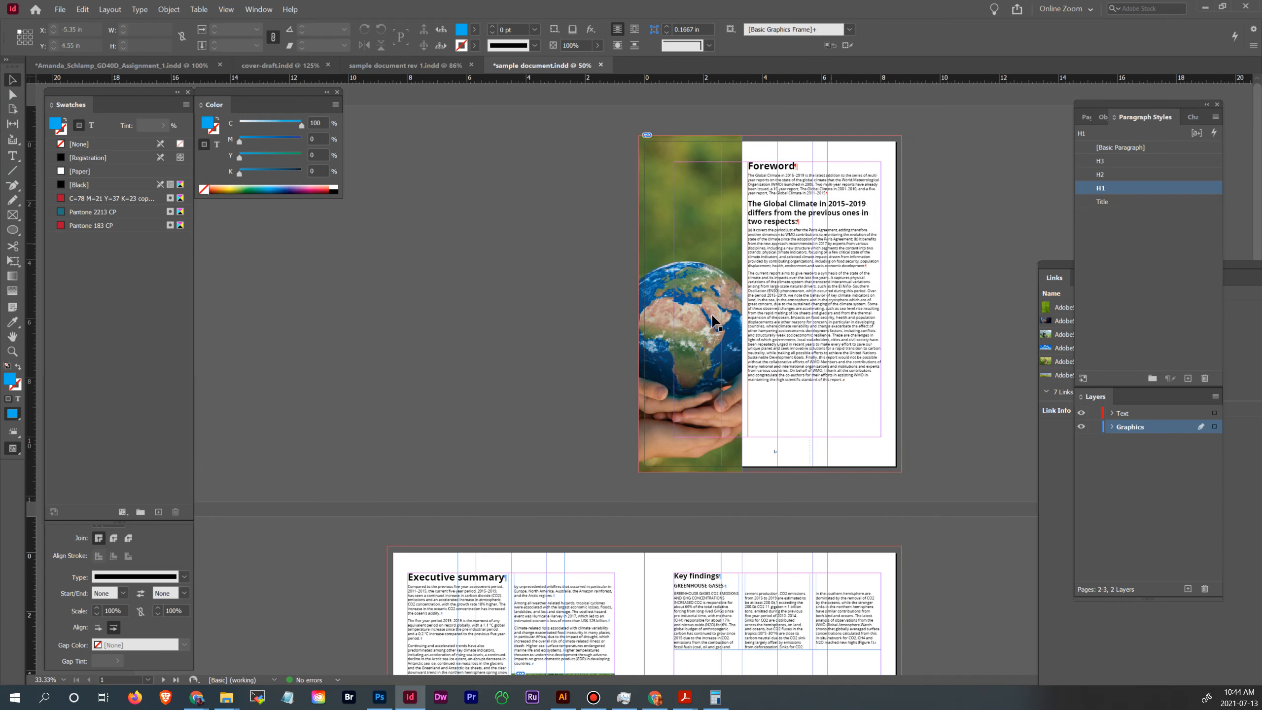
pyautogui.scroll(-5, 704, 309)
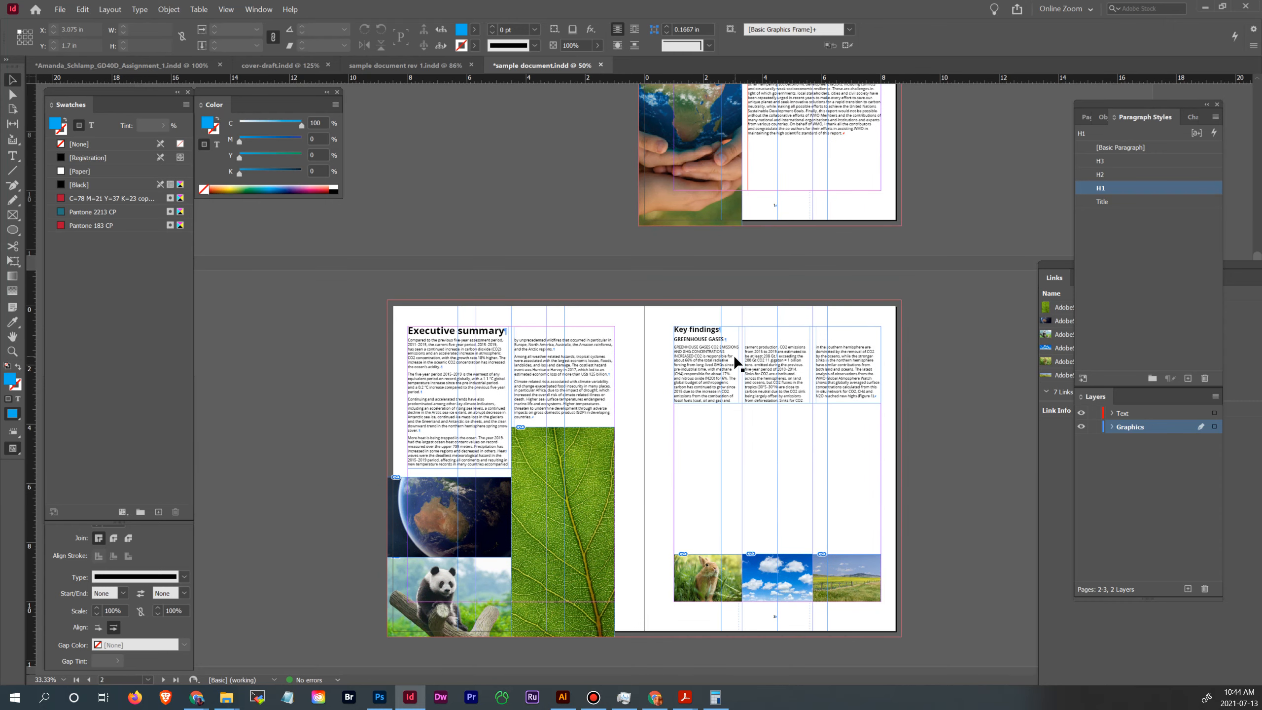
pyautogui.scroll(4, 923, 357)
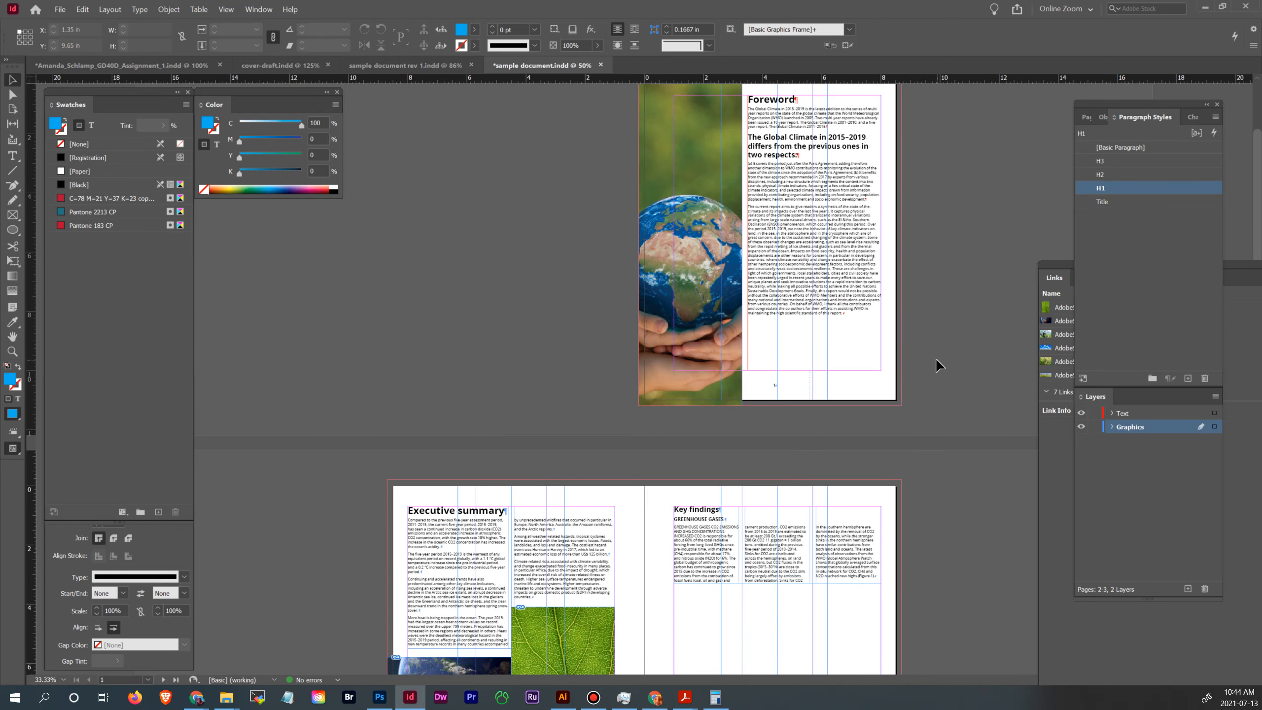
# - Save the sample document with the finished page 2 and 3 layout
pyautogui.click(61, 10)
pyautogui.click(75, 93)
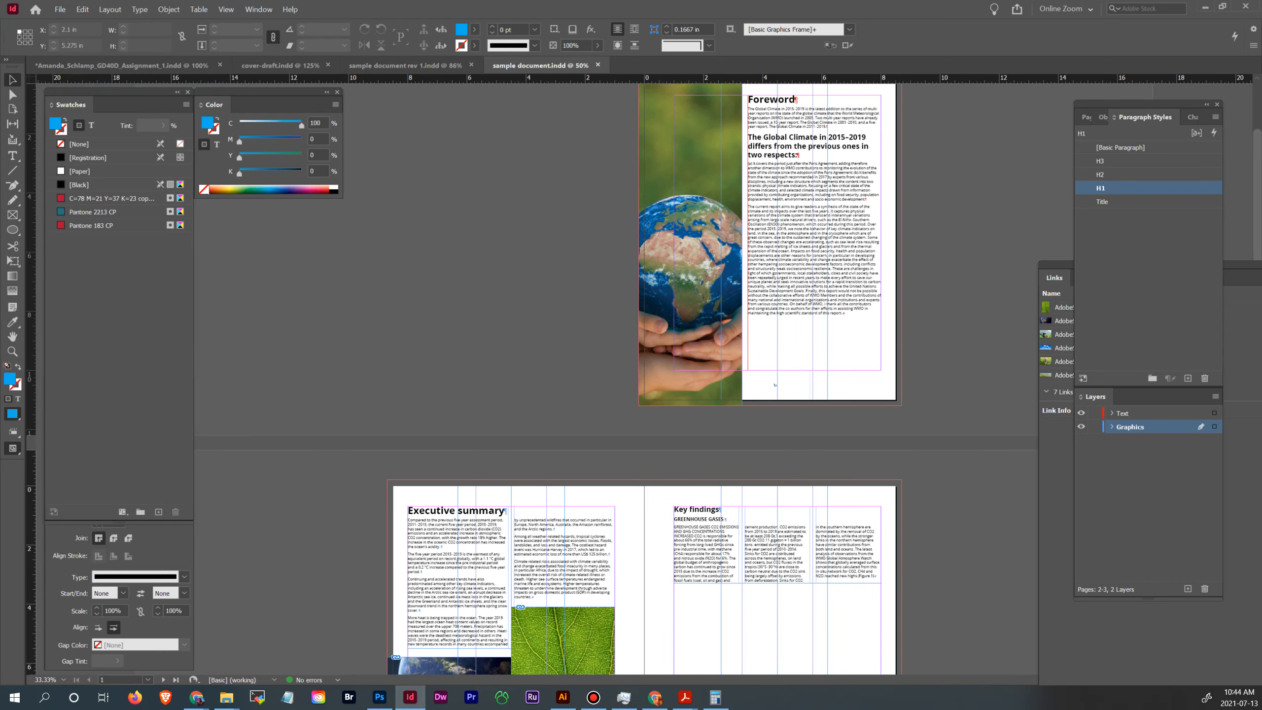